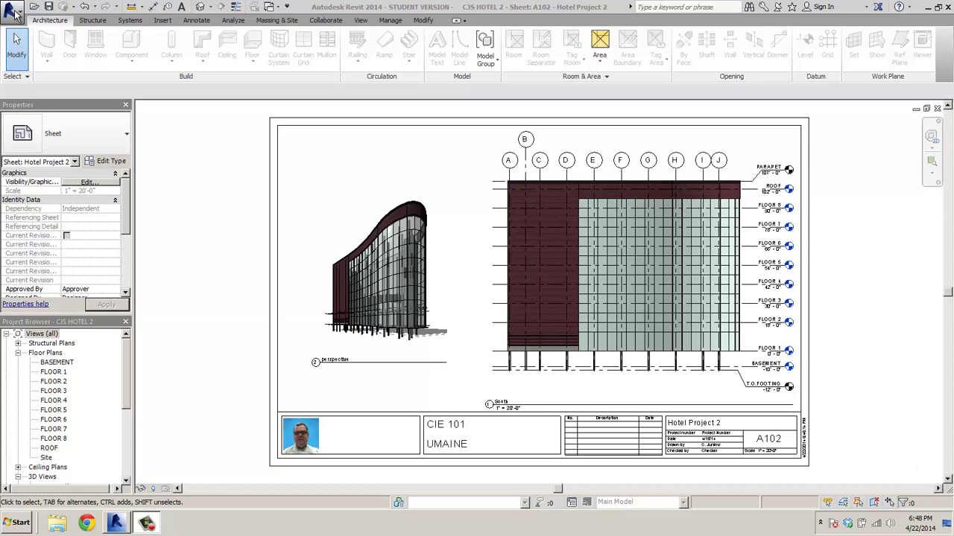
- Save a copy of the project under the file name CJS HOTEL 3
left_click(15, 12)
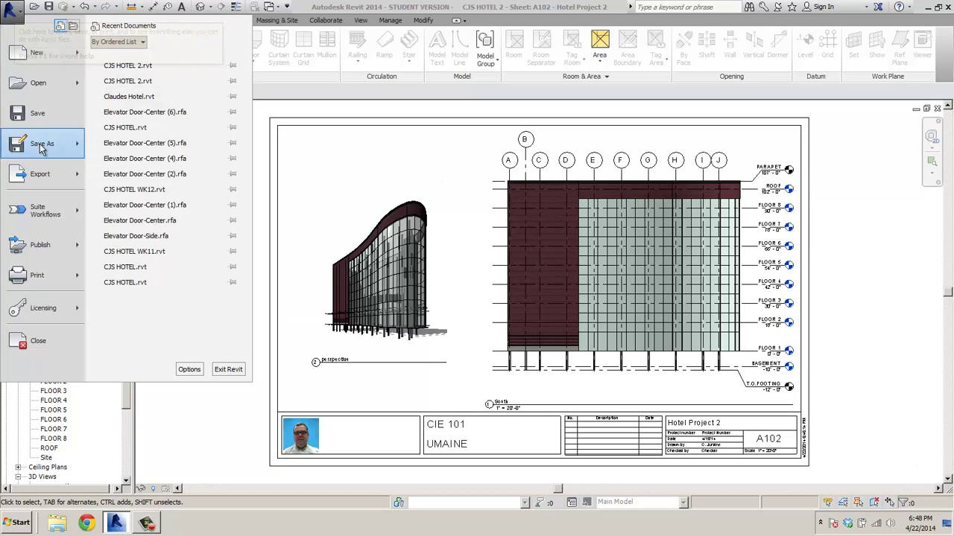
mouse_move(40, 147)
left_click(119, 78)
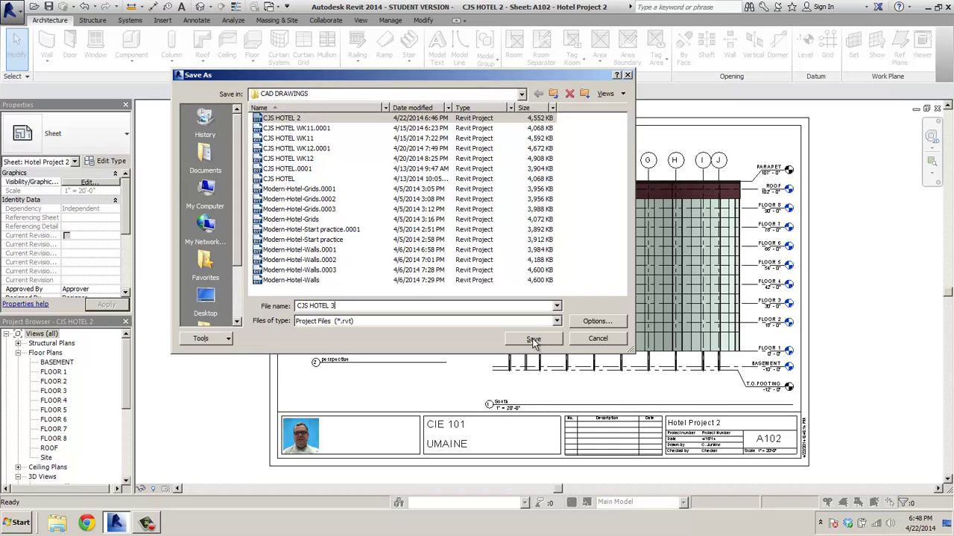
left_click(533, 340)
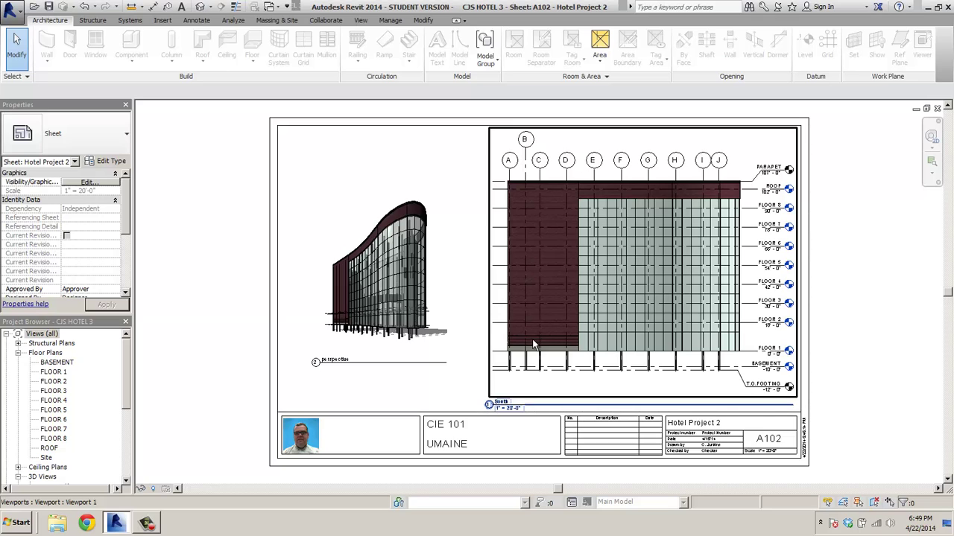
- Open the FLOOR 2 plan and start an Interior - 4 7/8" Partition (1-hr) wall with its height set to FLOOR 3
double_click(54, 373)
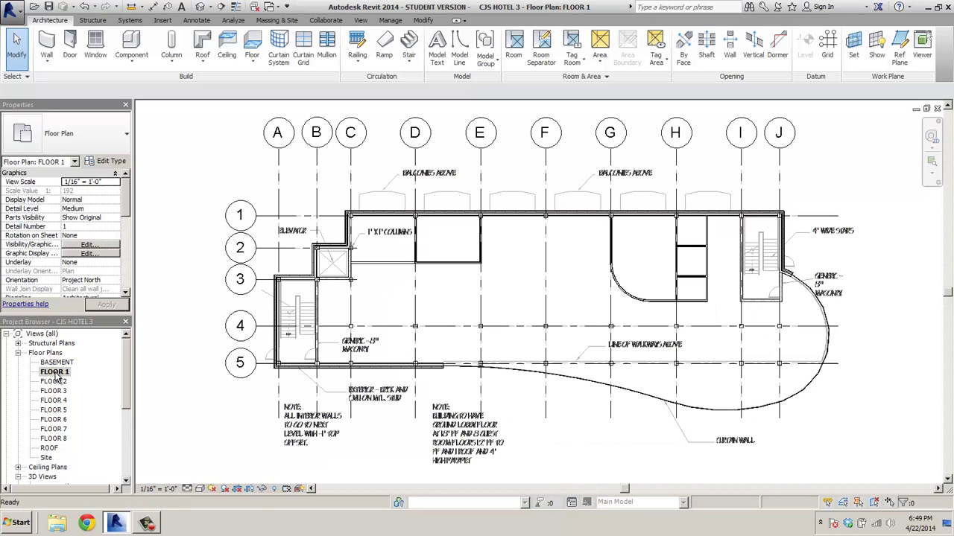
double_click(53, 382)
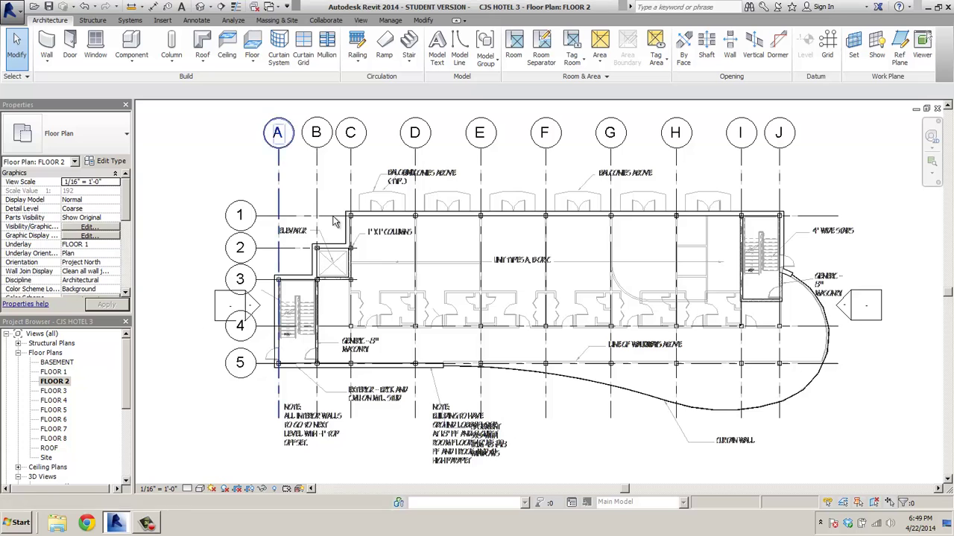
scroll(373, 295, "up", 3)
scroll(372, 294, "up", 2)
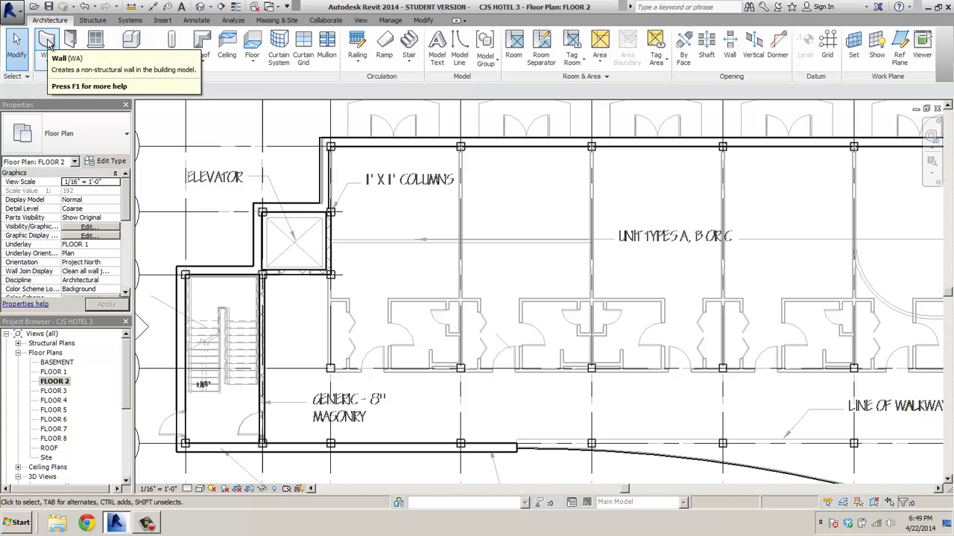
left_click(47, 43)
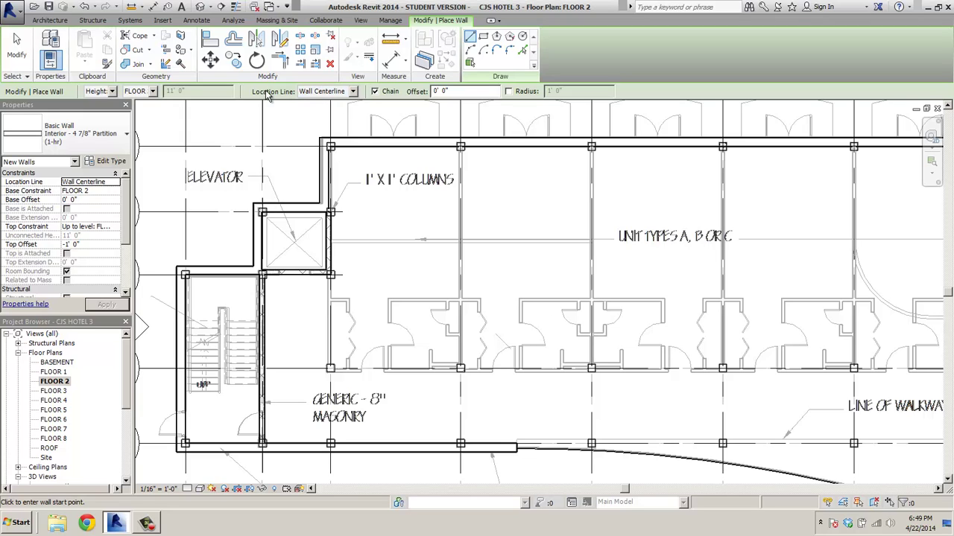
left_click(152, 92)
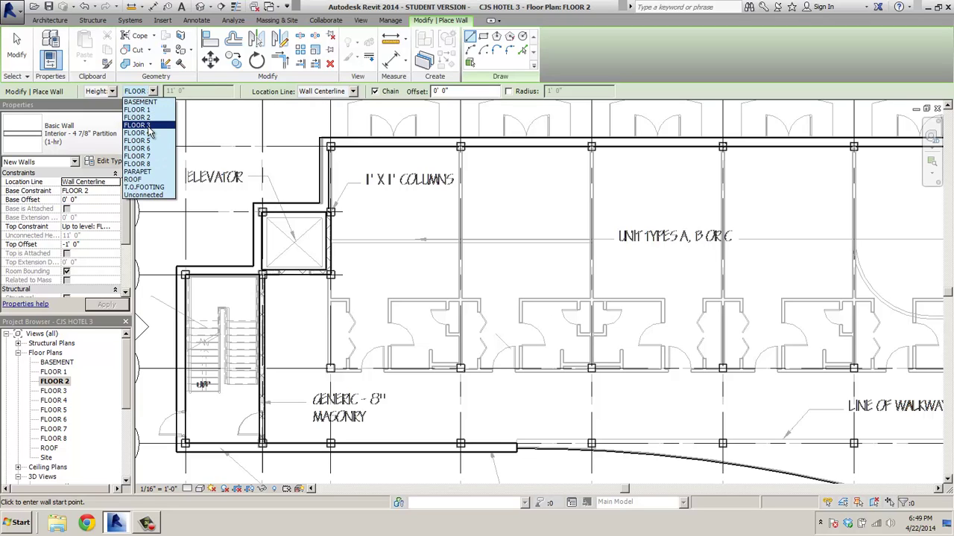
left_click(148, 126)
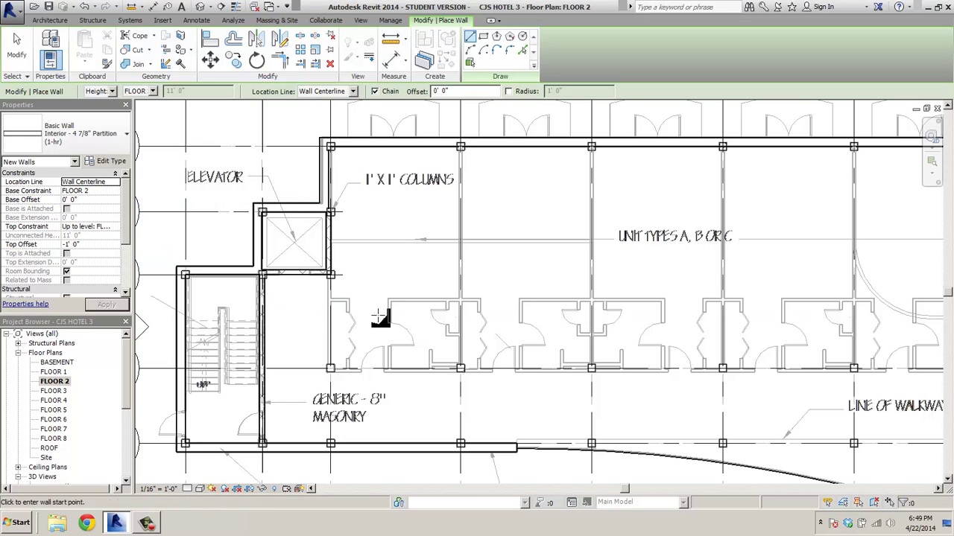
- Draw a partition wall about 11'-7" long from the column at the elevator's corner down to column C4
scroll(375, 314, "up", 3)
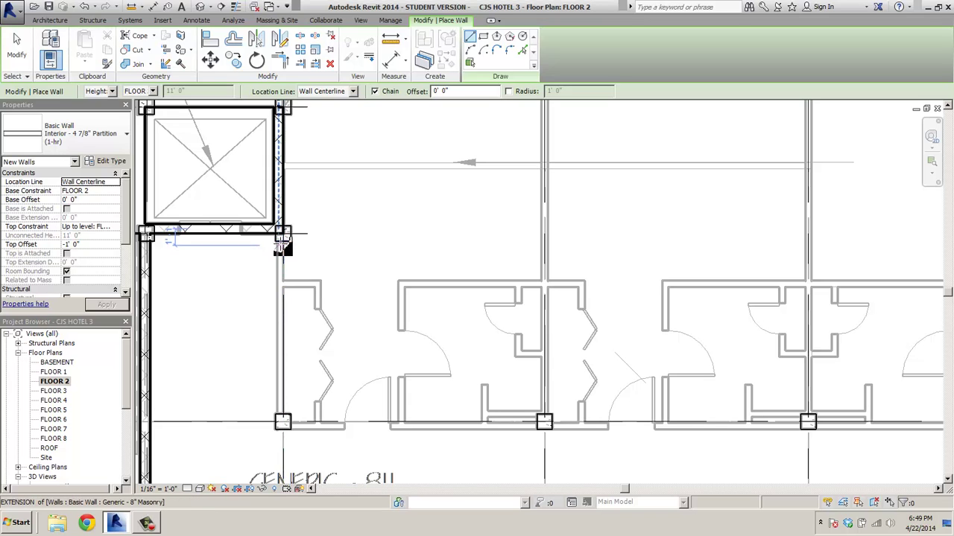
left_click(282, 237)
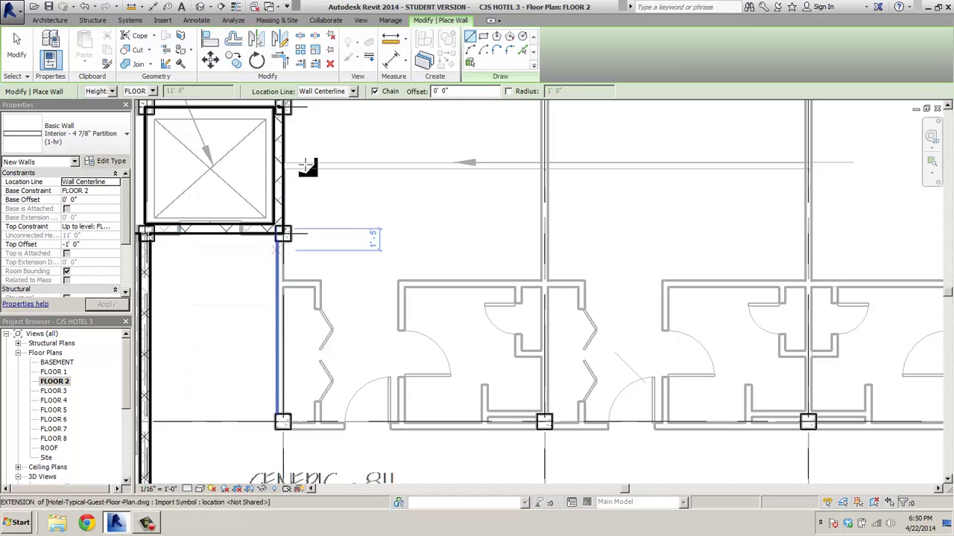
left_click(282, 239)
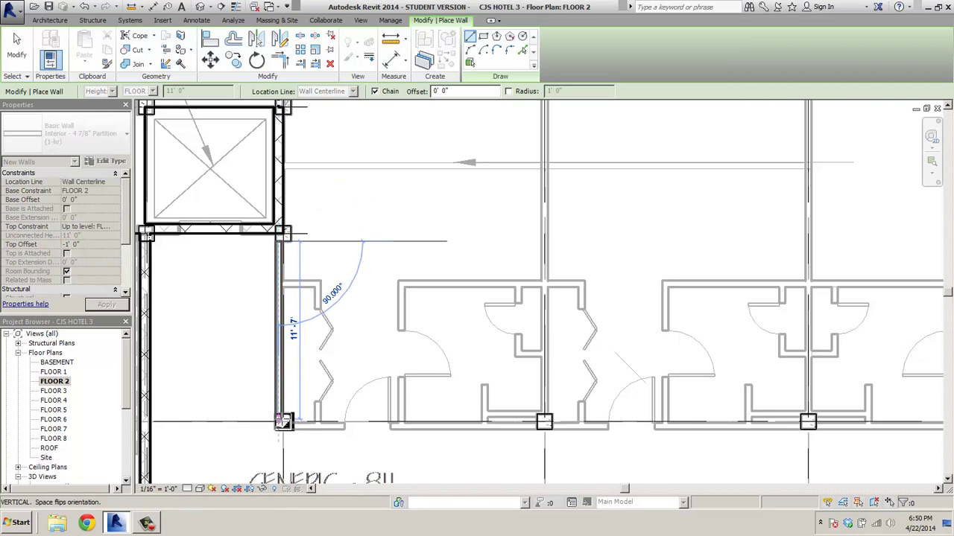
right_click(295, 419)
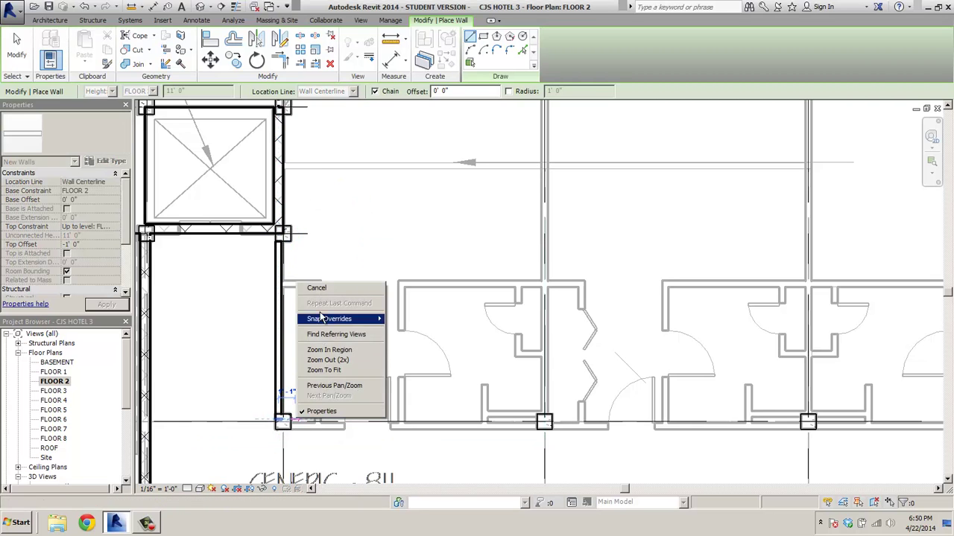
left_click(316, 288)
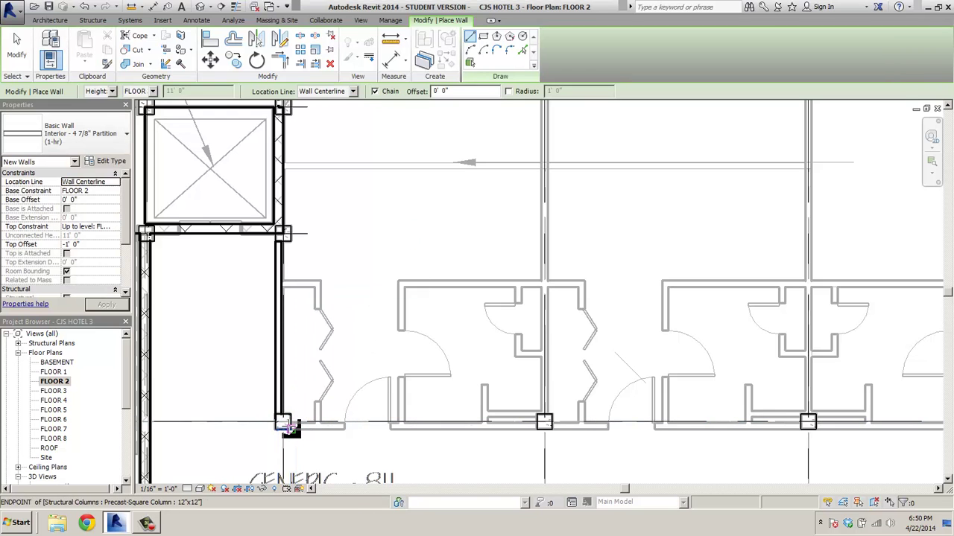
- Draw the corridor partition wall along grid 4 from the column at grid C to the column at grid J
left_click(286, 426)
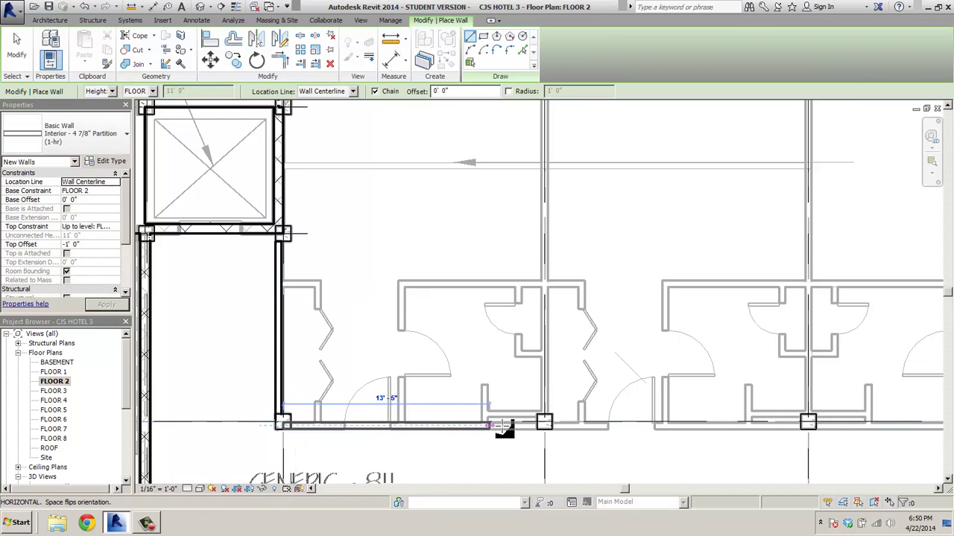
scroll(549, 422, "down", 2)
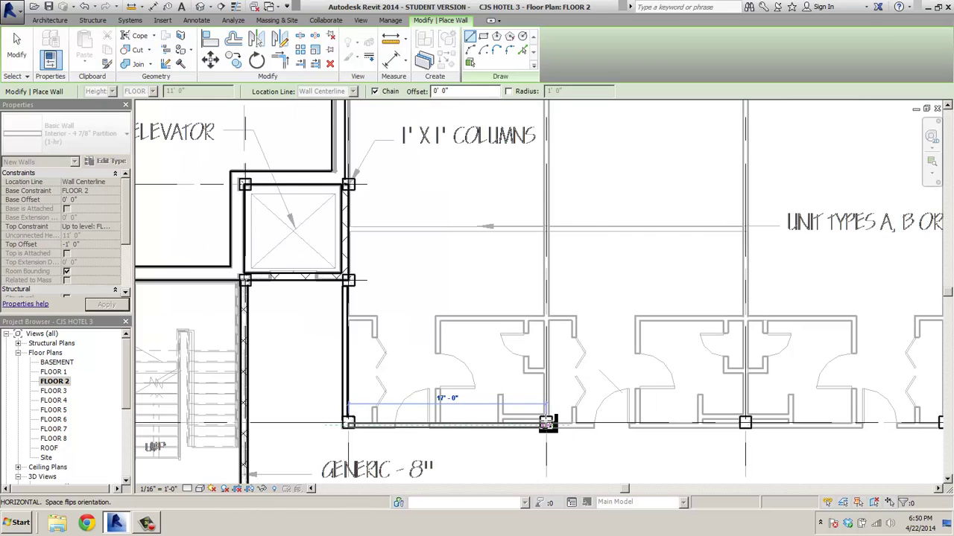
middle_click_drag(626, 383, 131, 377)
middle_click_drag(740, 372, 258, 389)
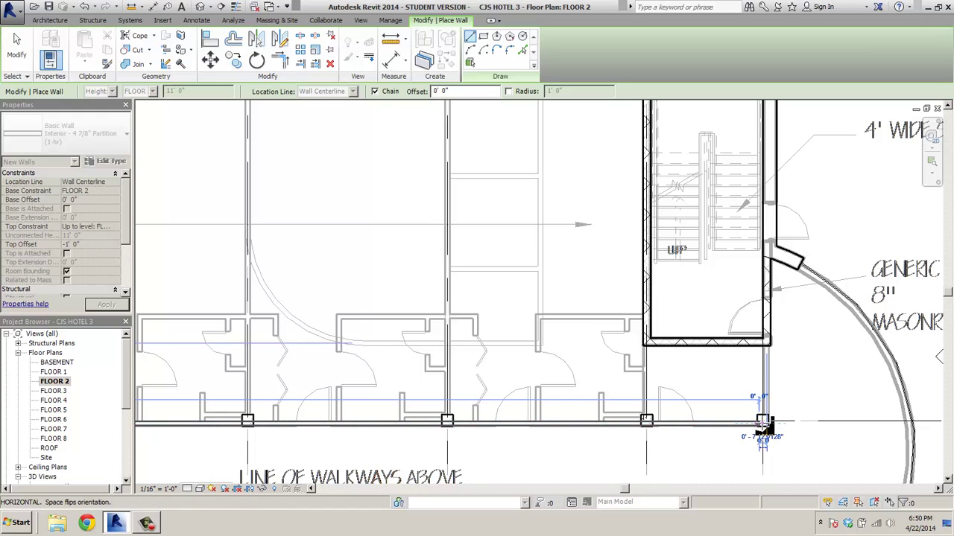
left_click(762, 424)
right_click(761, 423)
left_click(783, 296)
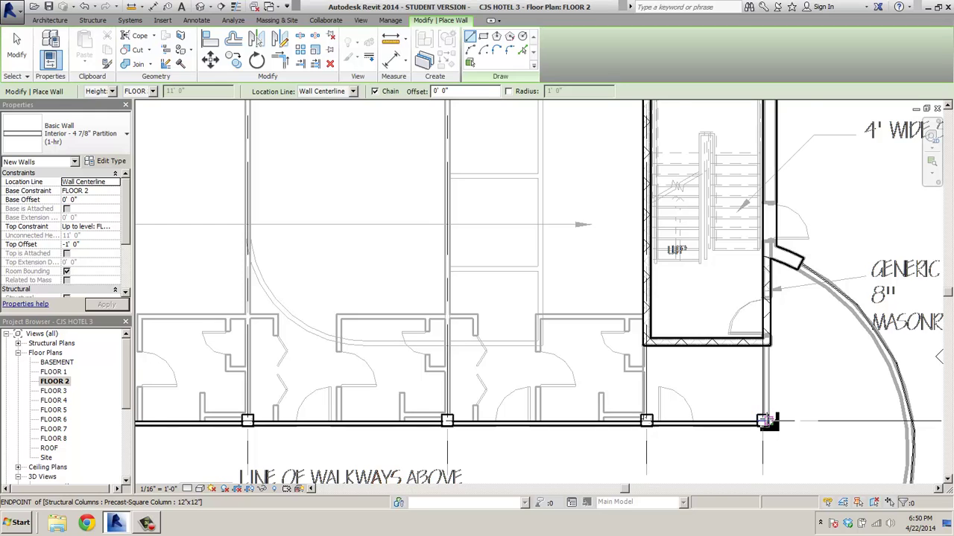
- Draw a partition wall from the column at grids J and 4 up to the stairwell's masonry wall
scroll(768, 422, "up", 2)
left_click(763, 421)
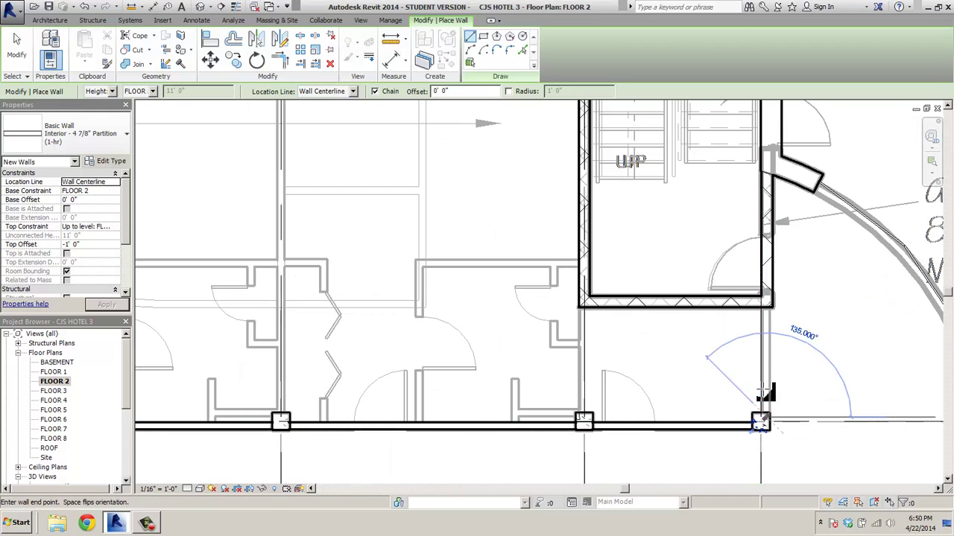
left_click(767, 307)
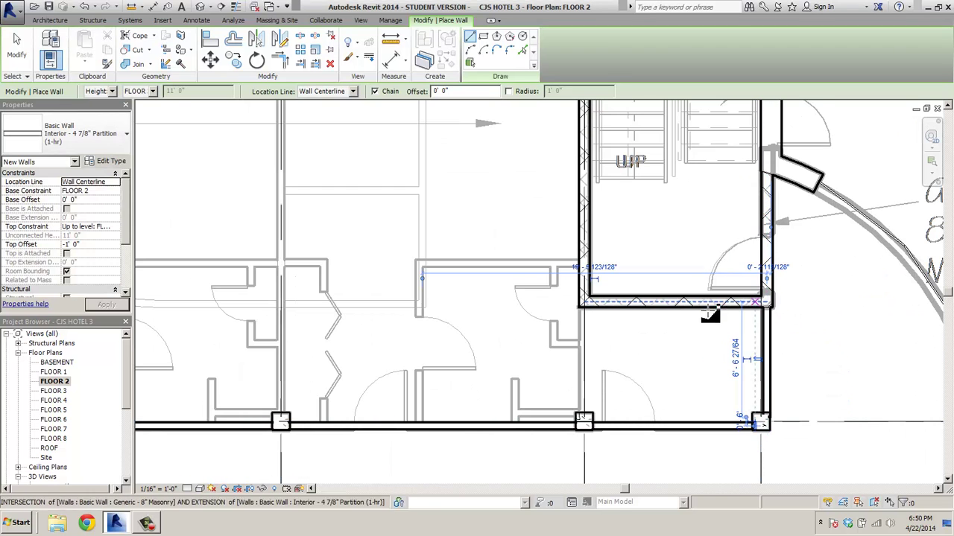
key("Escape")
right_click(678, 340)
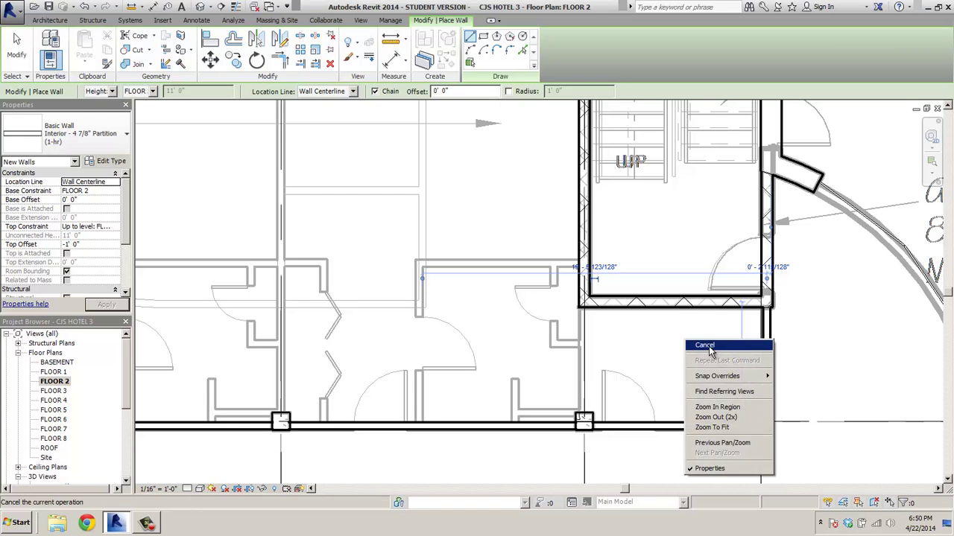
left_click(700, 345)
- Draw the unit dividing wall along grid D from the column at grid 1 to the column at grid 4
scroll(717, 371, "down", 2)
middle_click_drag(492, 369, 811, 355)
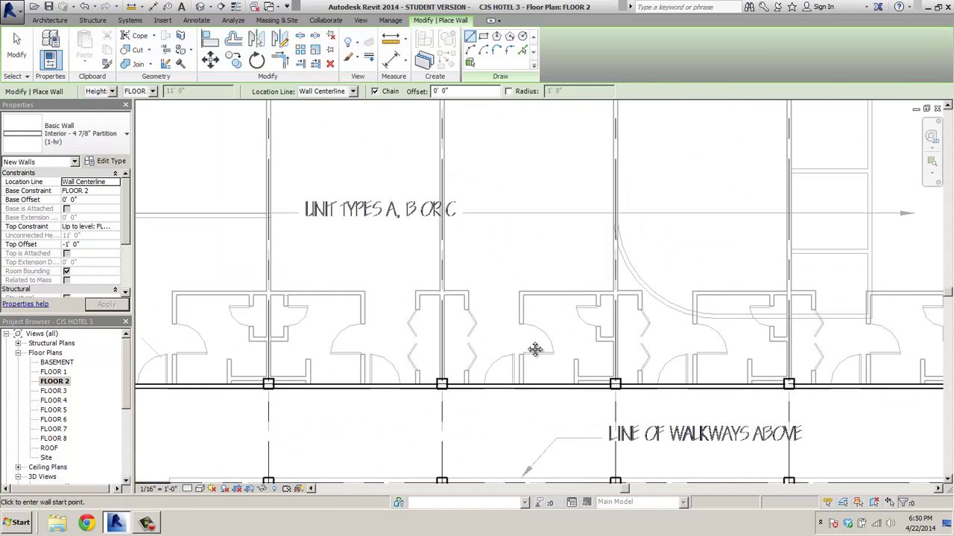
middle_click_drag(534, 349, 810, 362)
middle_click_drag(460, 357, 534, 380)
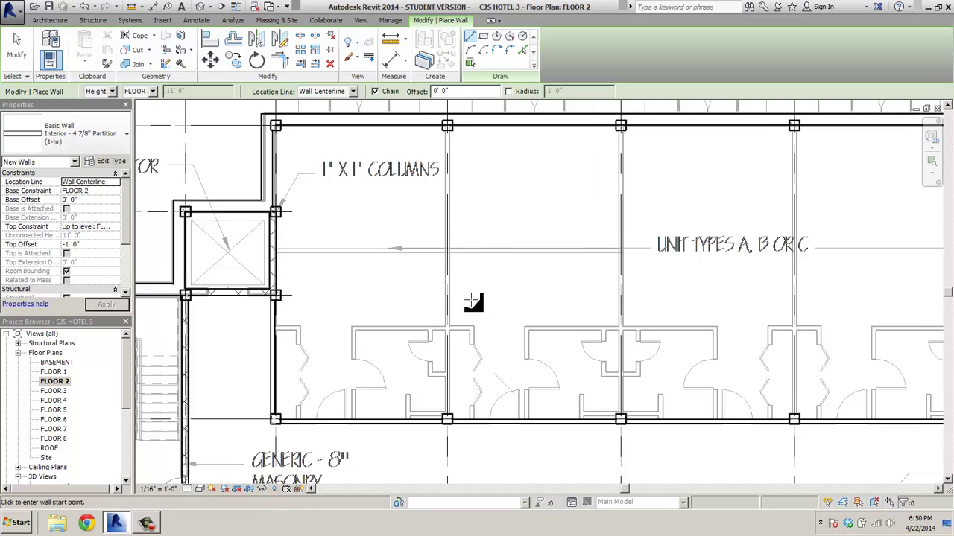
left_click(448, 126)
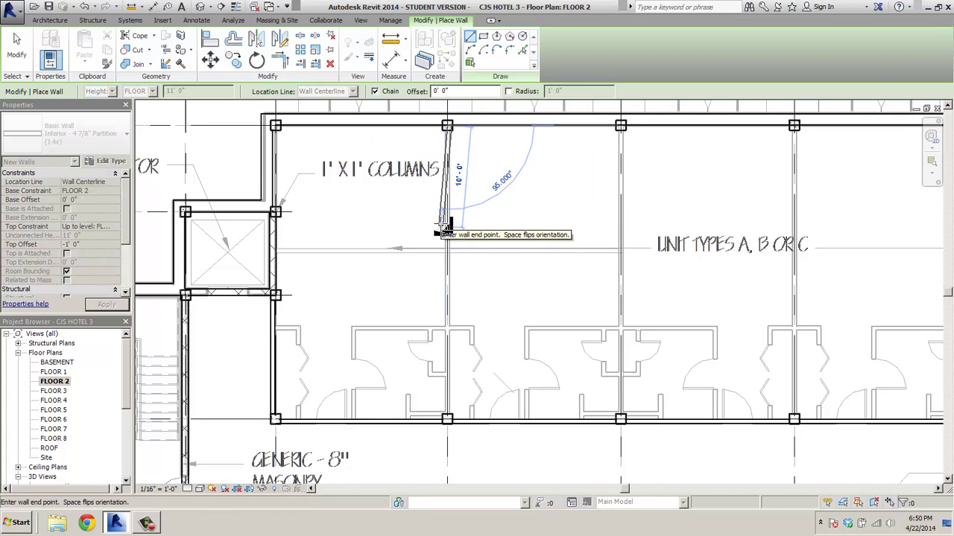
key("Escape")
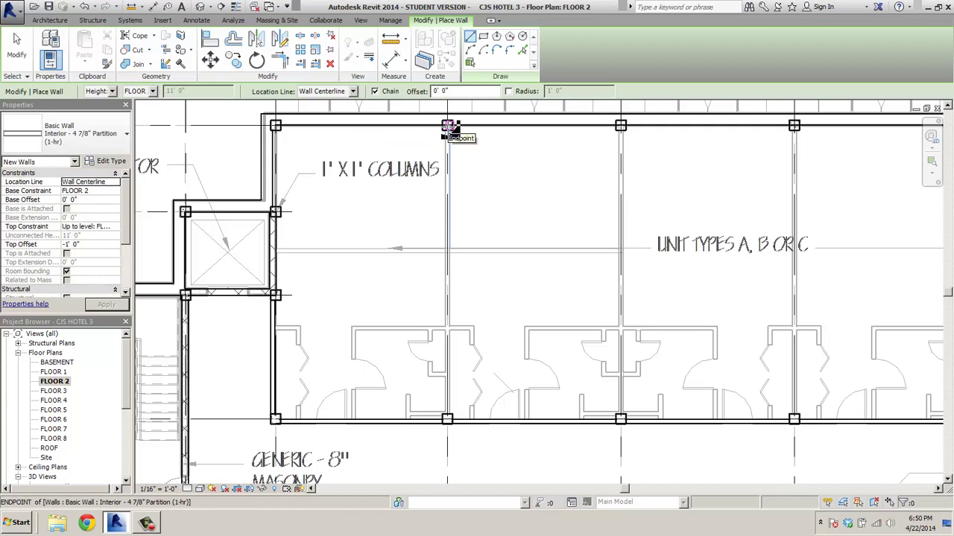
scroll(448, 126, "up", 2)
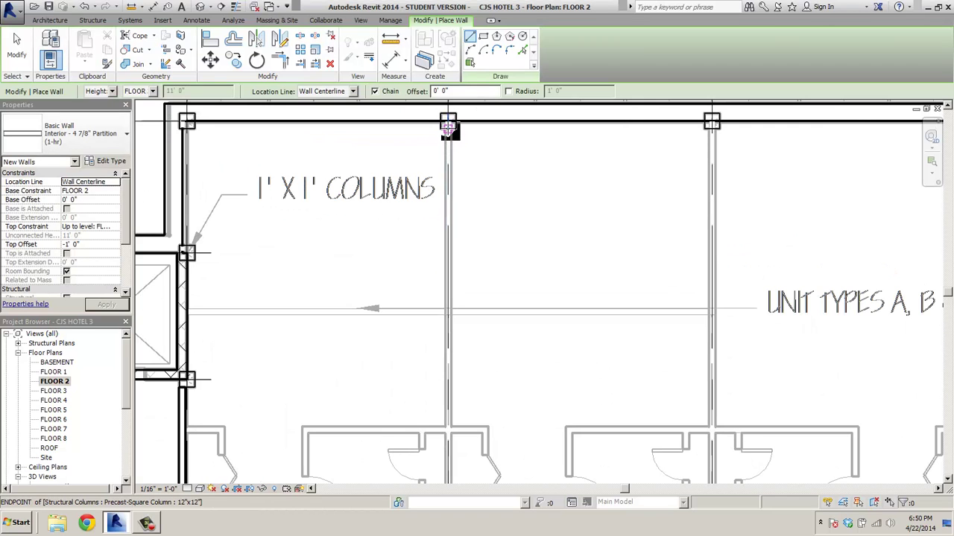
left_click(447, 126)
scroll(448, 223, "down", 2)
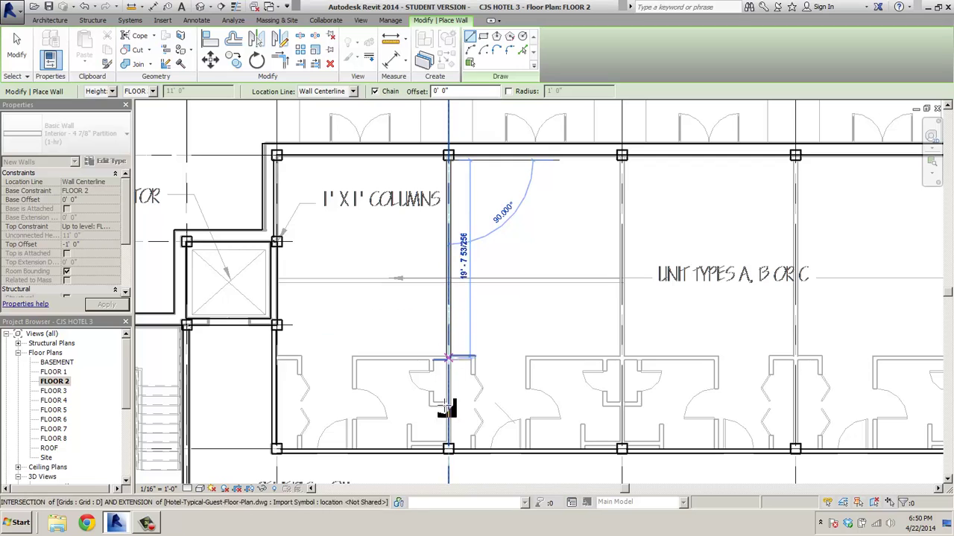
left_click(448, 450)
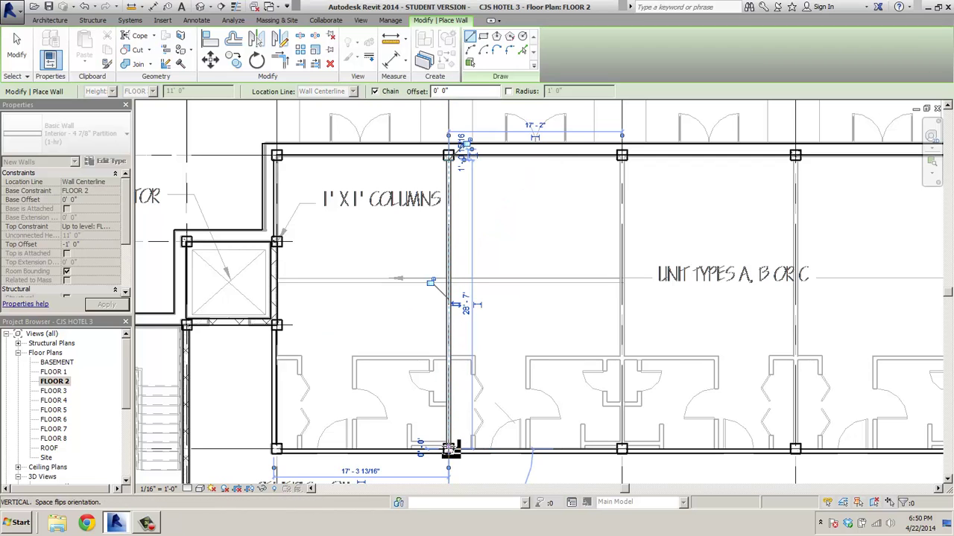
right_click(451, 448)
left_click(469, 318)
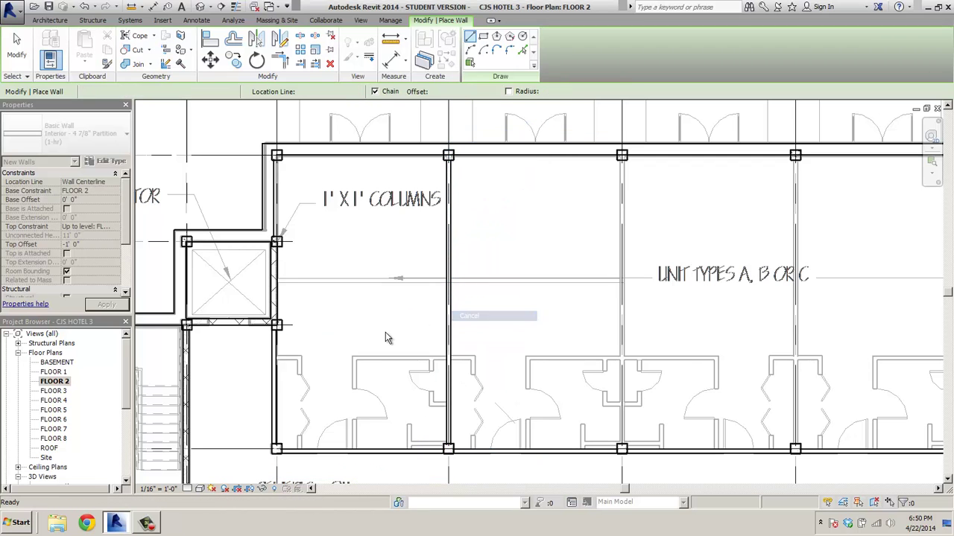
- Trace the first unit's bathroom walls from the corridor wall to the grid D wall, including the L-shaped chase walls in the corner
scroll(352, 452, "up", 2)
left_click(356, 453)
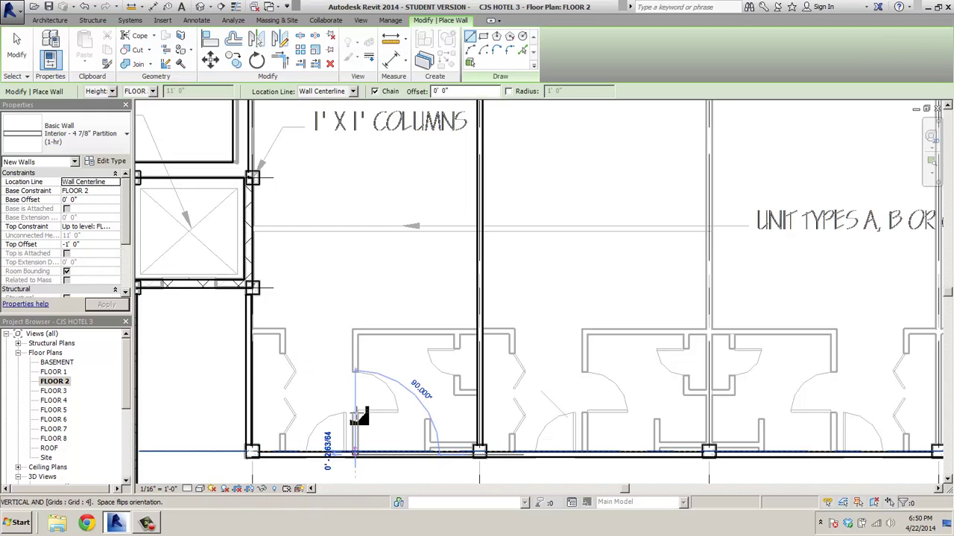
left_click(357, 333)
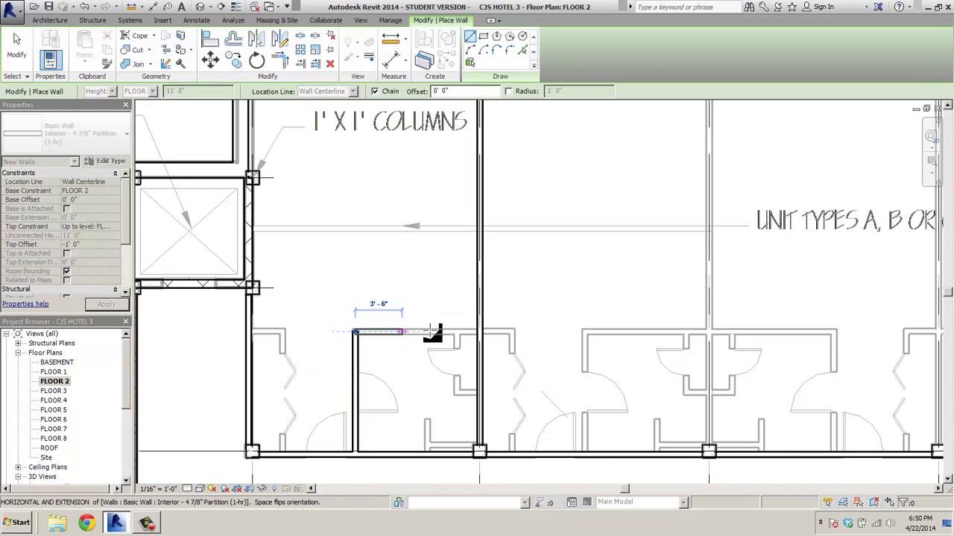
left_click(480, 333)
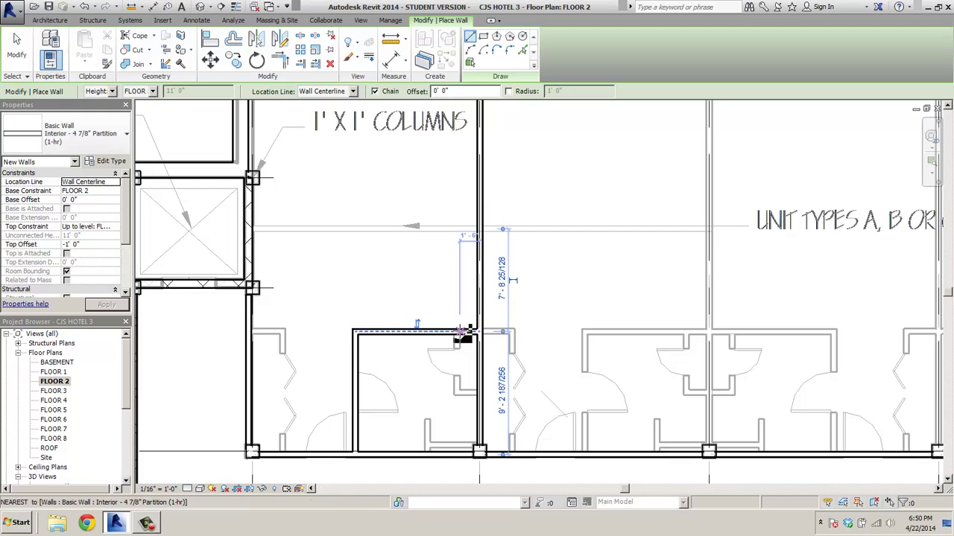
left_click(478, 392)
left_click(480, 394)
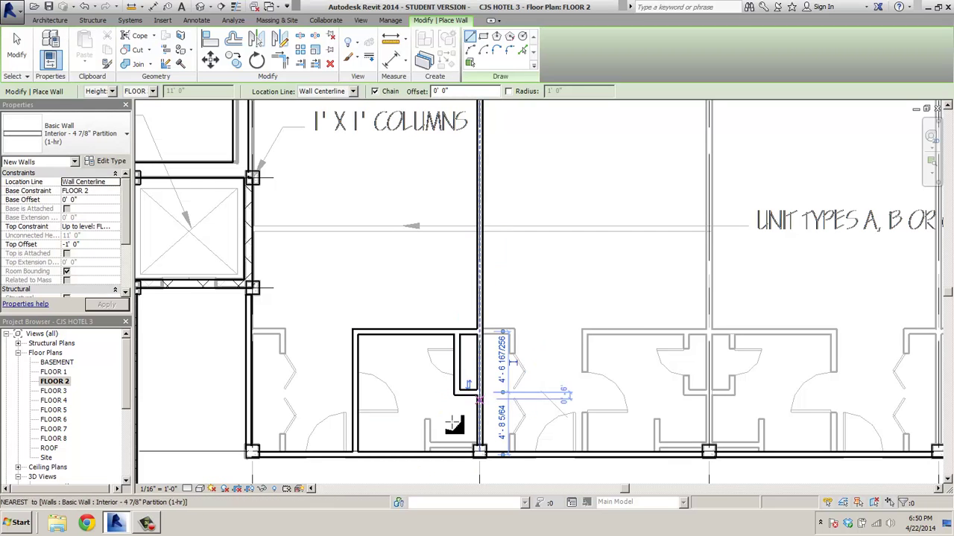
- Trace the first unit's bathtub walls: a short stub up from the corridor wall and a parallel wall running to the grid D wall
left_click(427, 420)
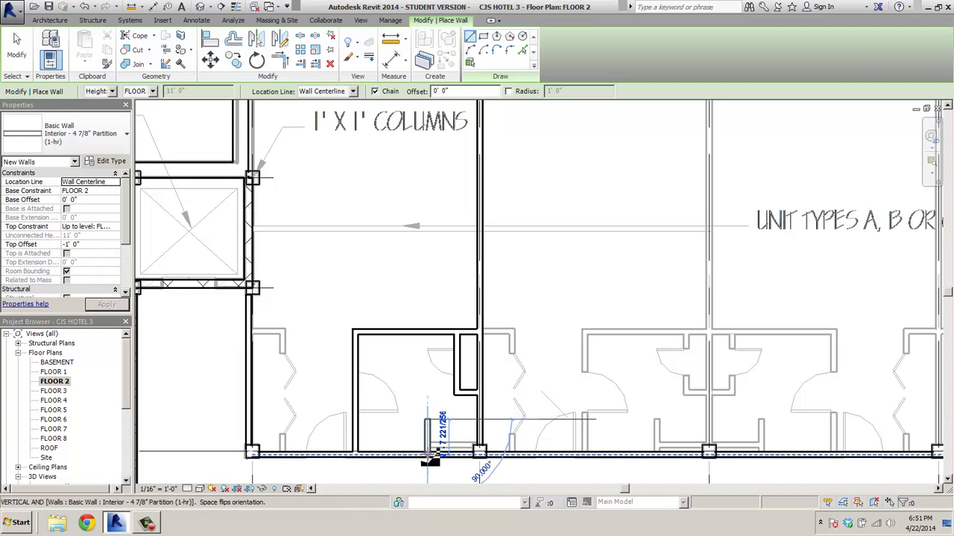
left_click(427, 454)
left_click(427, 445)
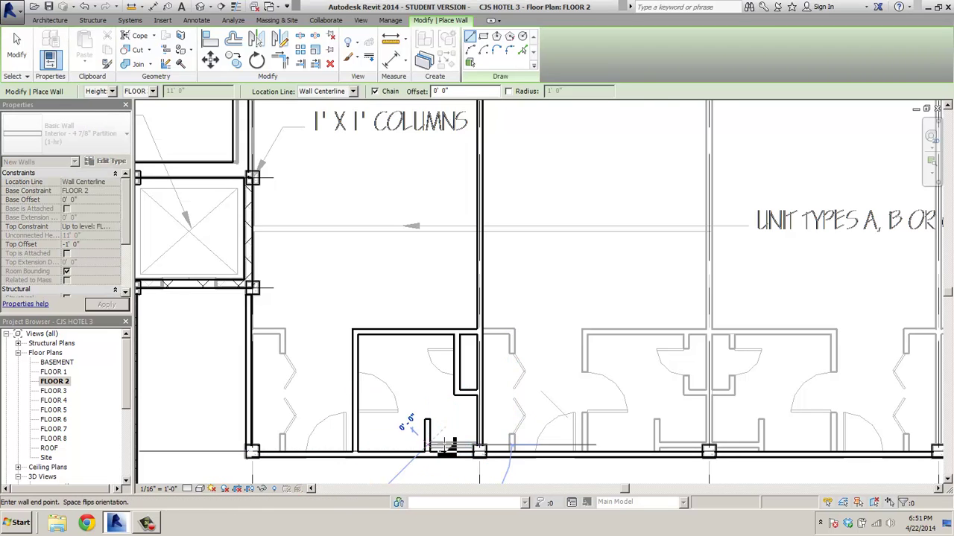
left_click(478, 446)
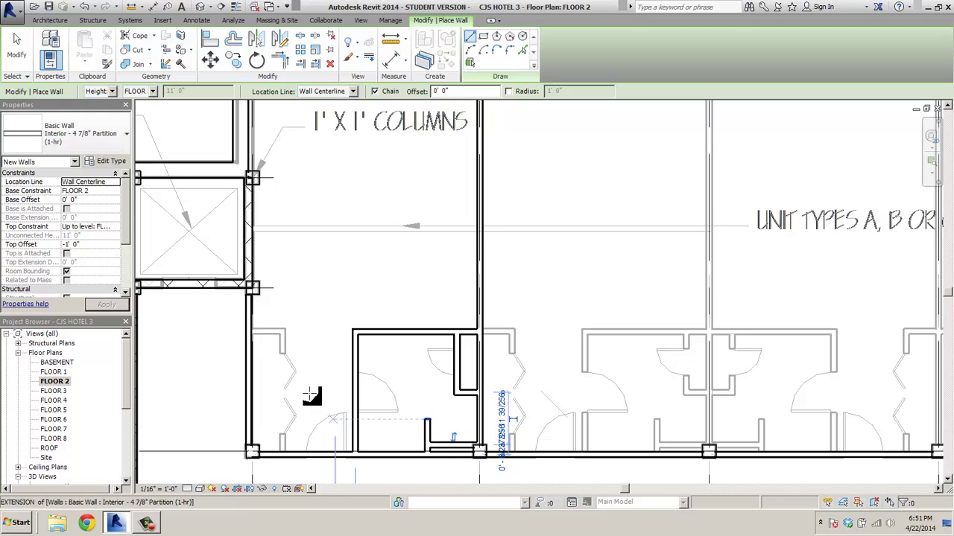
- Draw the first unit's closet walls, running 2' - 6 3/4" out from the grid C wall and turning down to the corridor wall
left_click(253, 330)
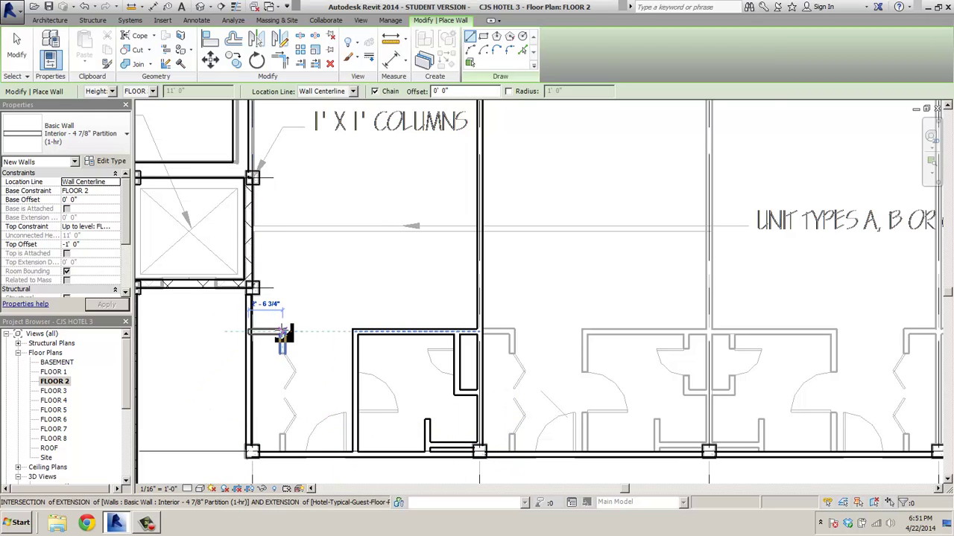
left_click(282, 332)
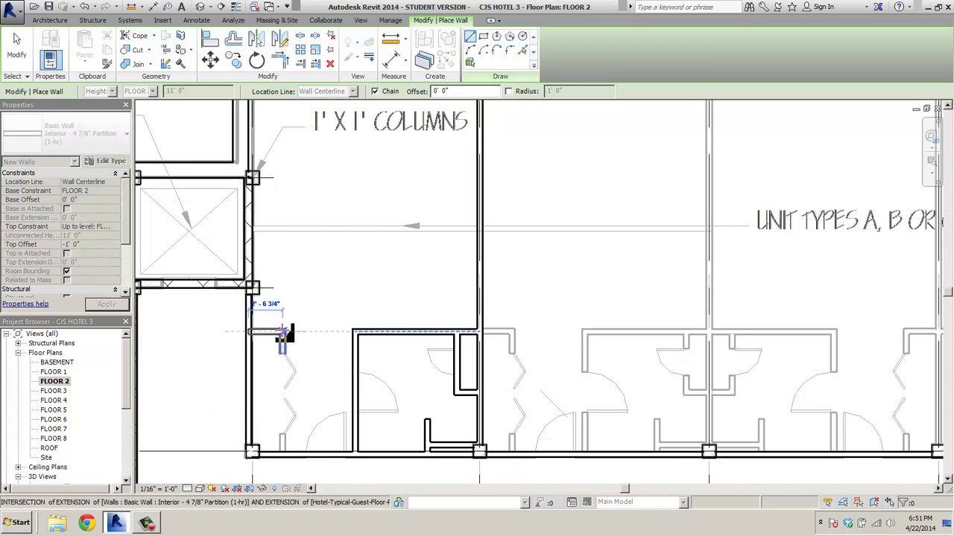
left_click(284, 452)
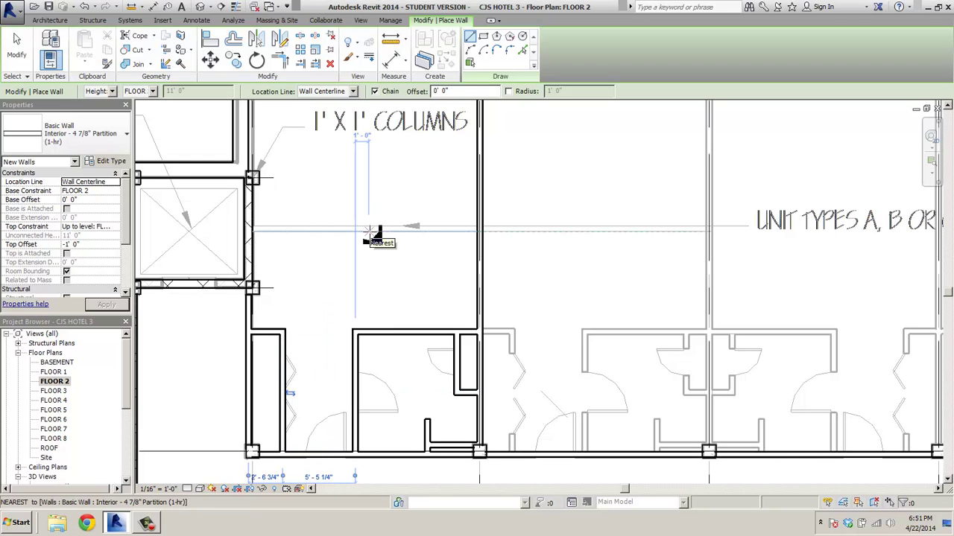
key("Escape")
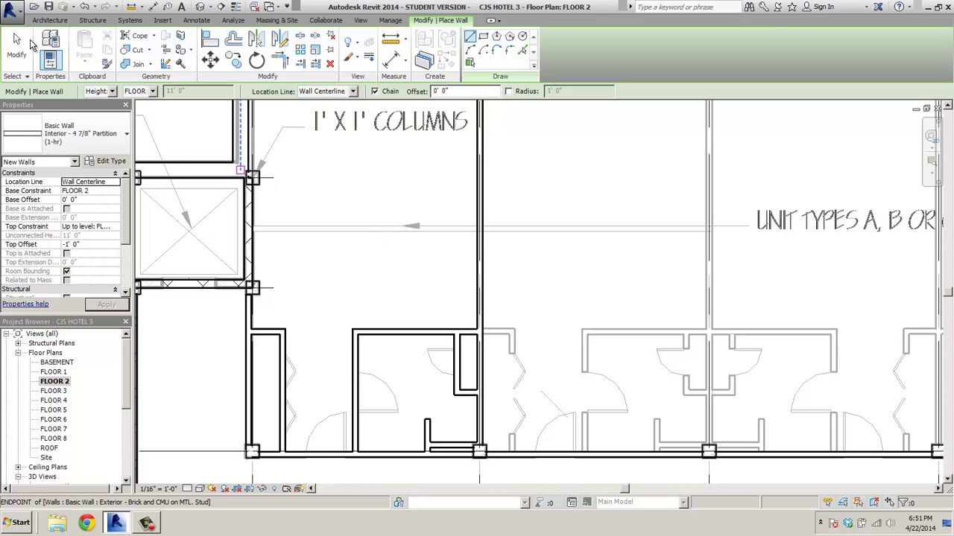
key("Escape")
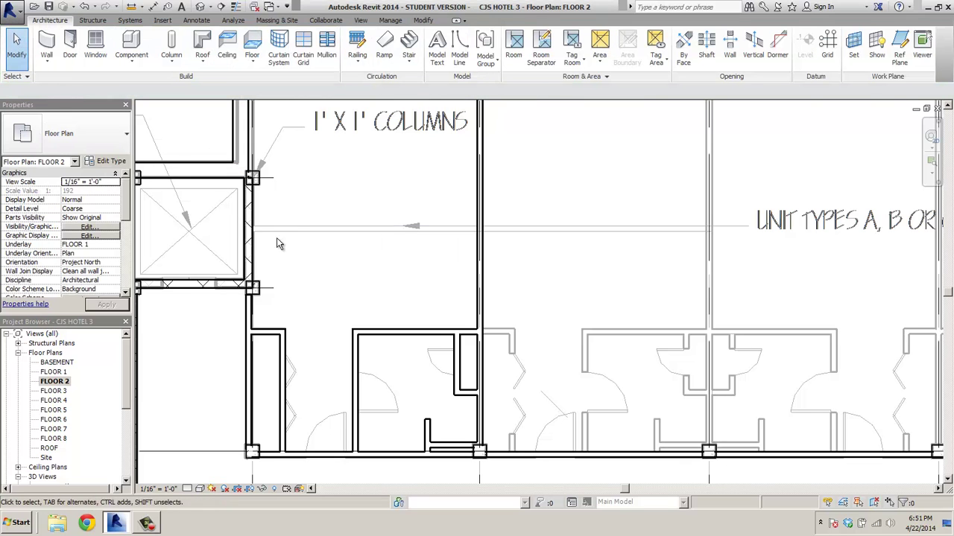
- Copy the first unit's closet and bathroom walls with the grid D dividing wall from the grid C column to the grid D column, with multiple copies enabled
left_click(272, 335)
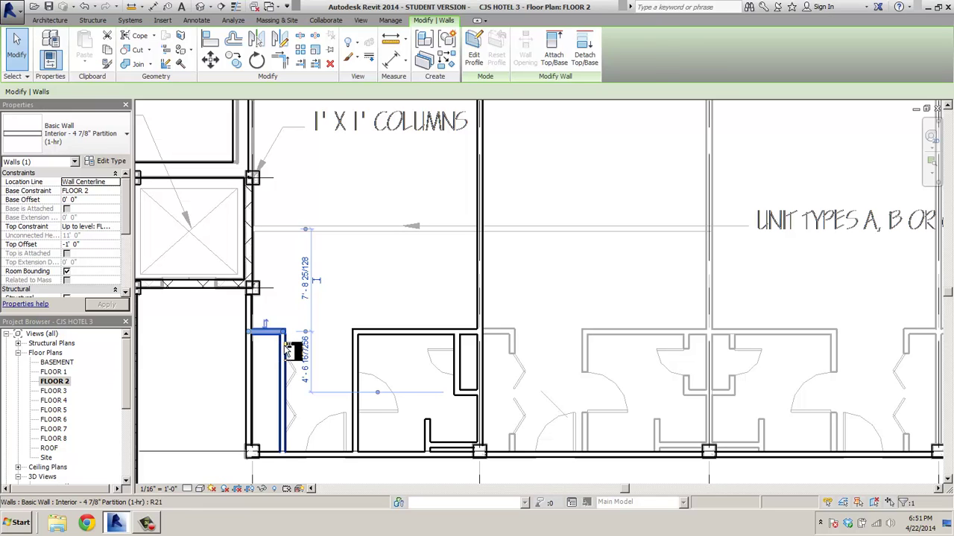
left_click(284, 345, "ctrl")
left_click(356, 350, "ctrl")
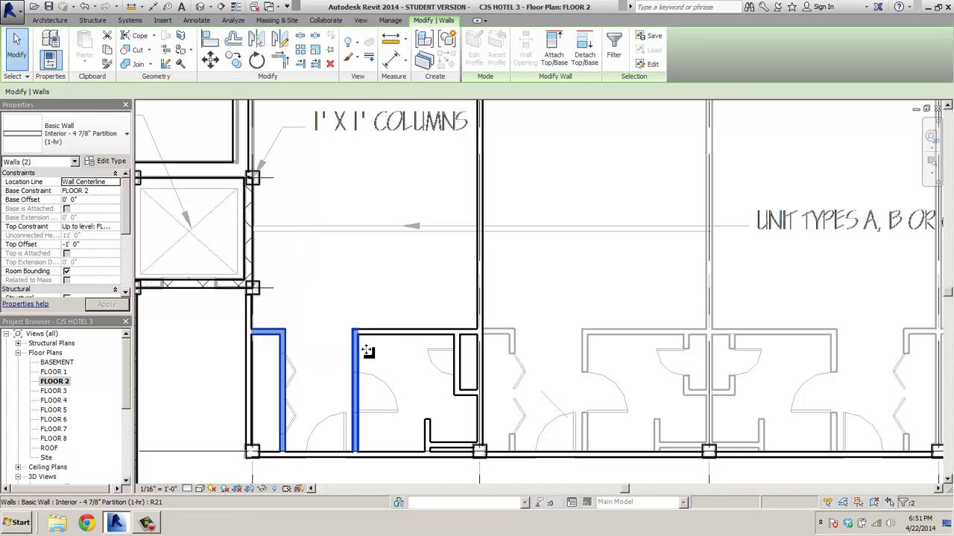
left_click(397, 333, "ctrl")
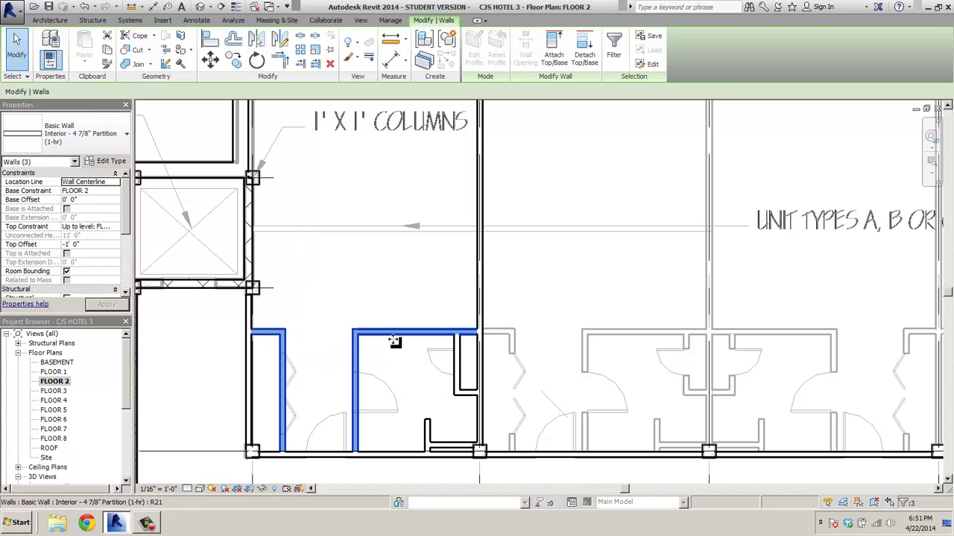
left_click(459, 347, "ctrl")
left_click(428, 431, "ctrl")
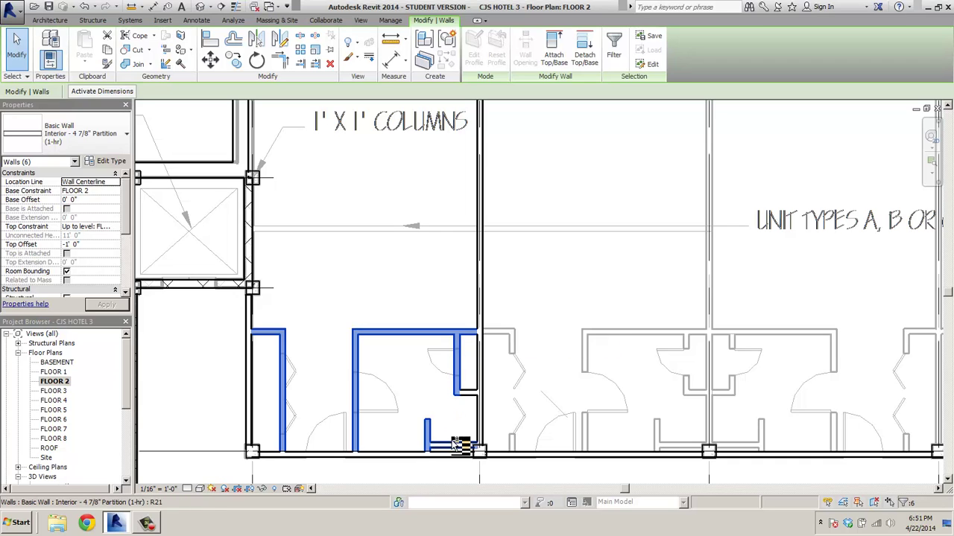
left_click(458, 444, "ctrl")
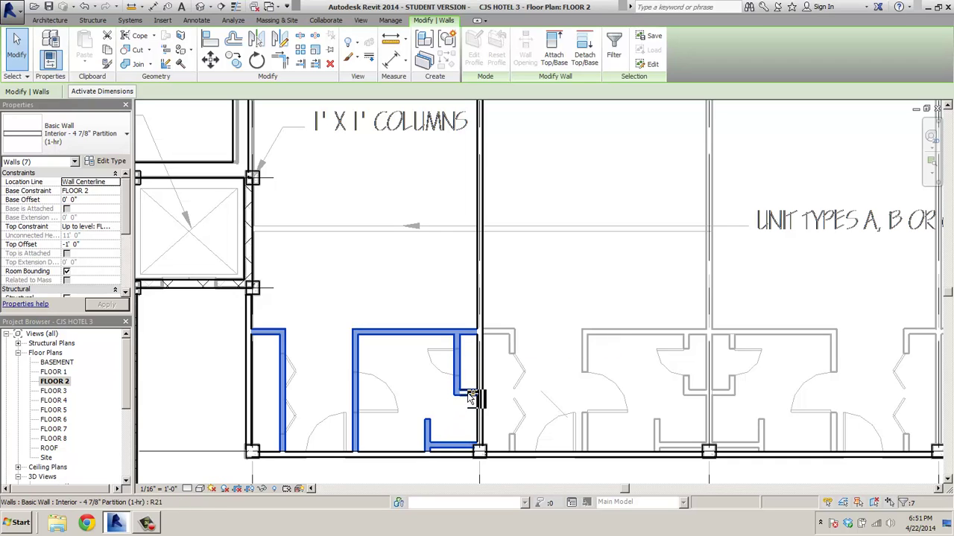
left_click(468, 411, "ctrl")
left_click(480, 417, "ctrl")
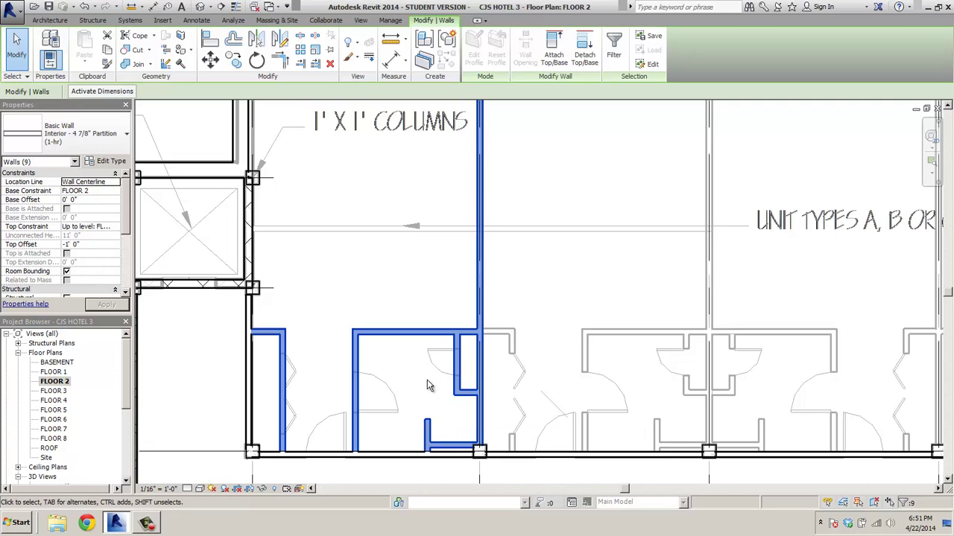
left_click(236, 61)
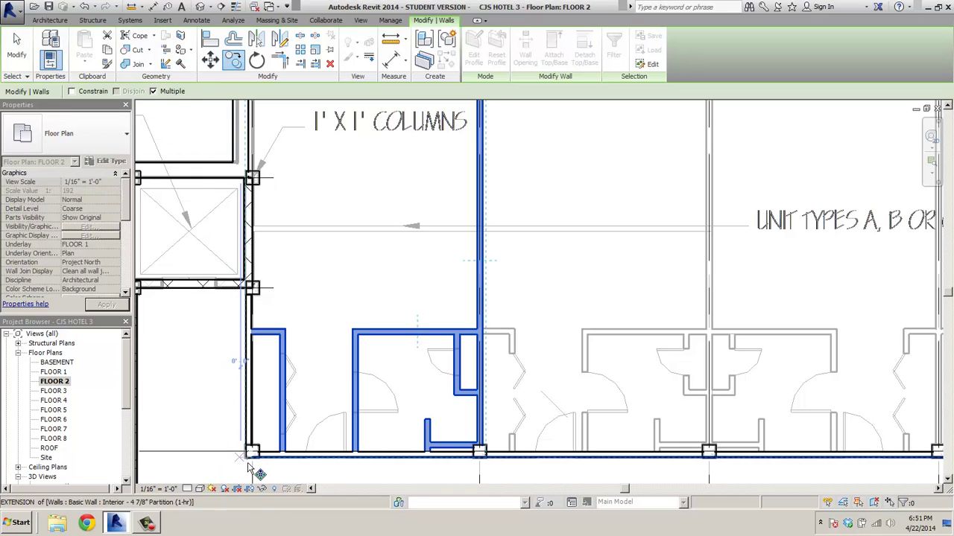
scroll(249, 466, "up", 4)
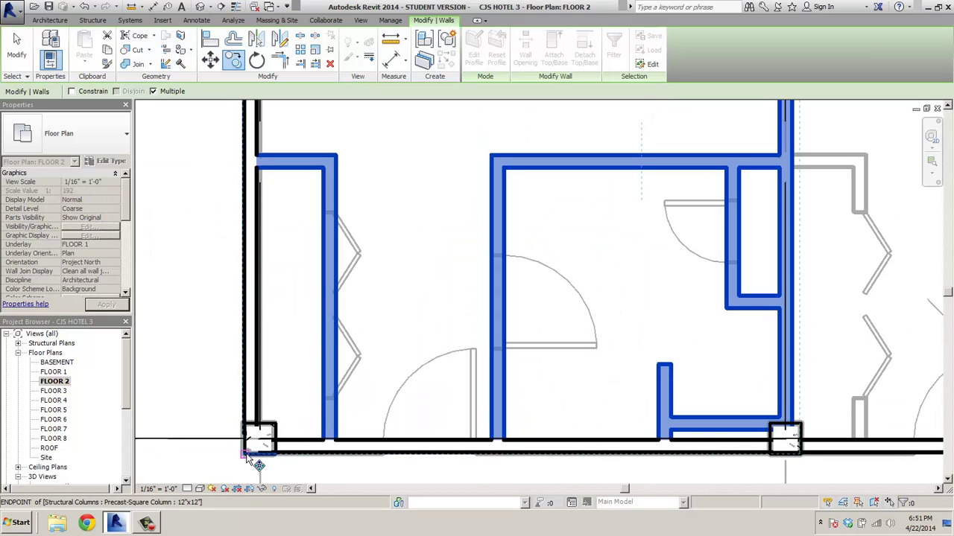
left_click(250, 456)
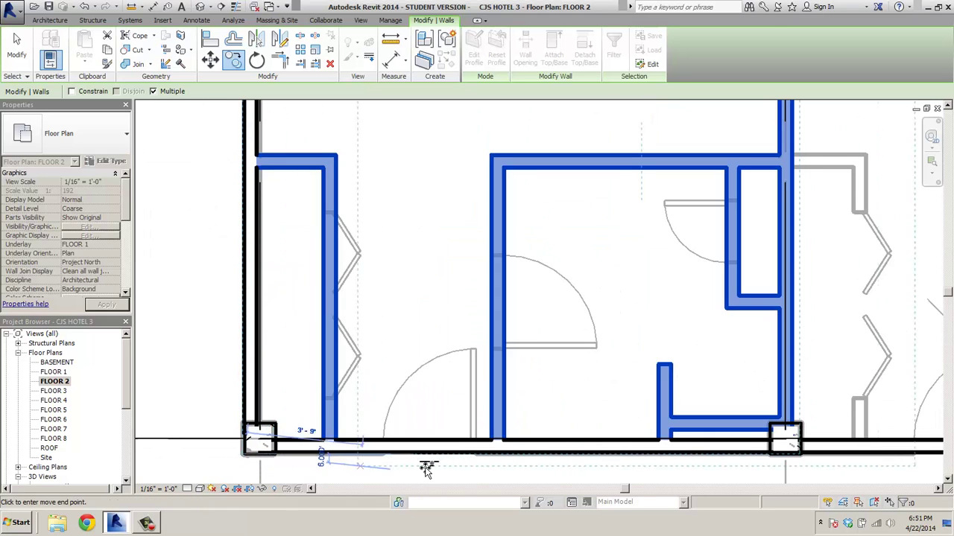
left_click(772, 455)
- Place further copies of the unit walls at the grid F, G and H columns, skipping the mirrored unit between grids E and F
scroll(653, 475, "down", 1)
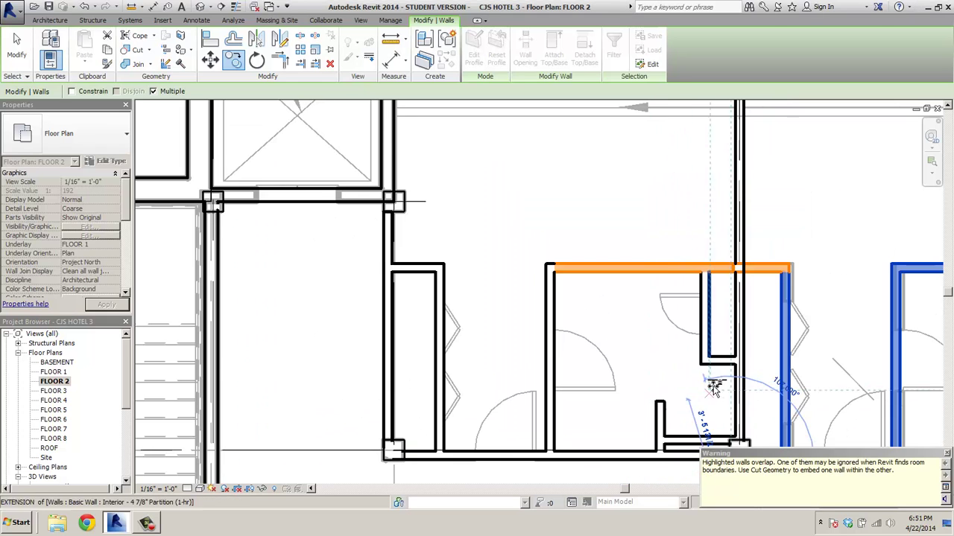
middle_click_drag(725, 394, 281, 365)
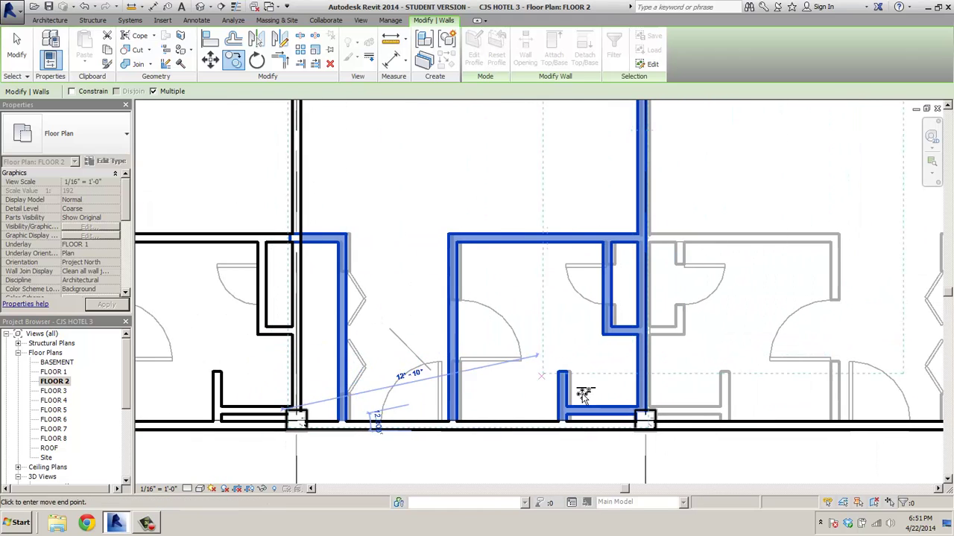
middle_click_drag(753, 420, 421, 433)
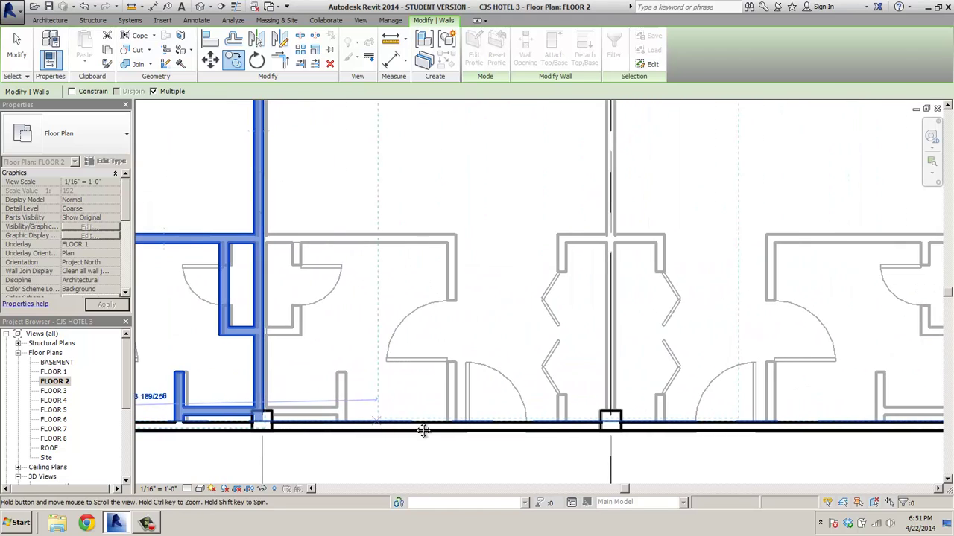
left_click(603, 431)
key("Escape")
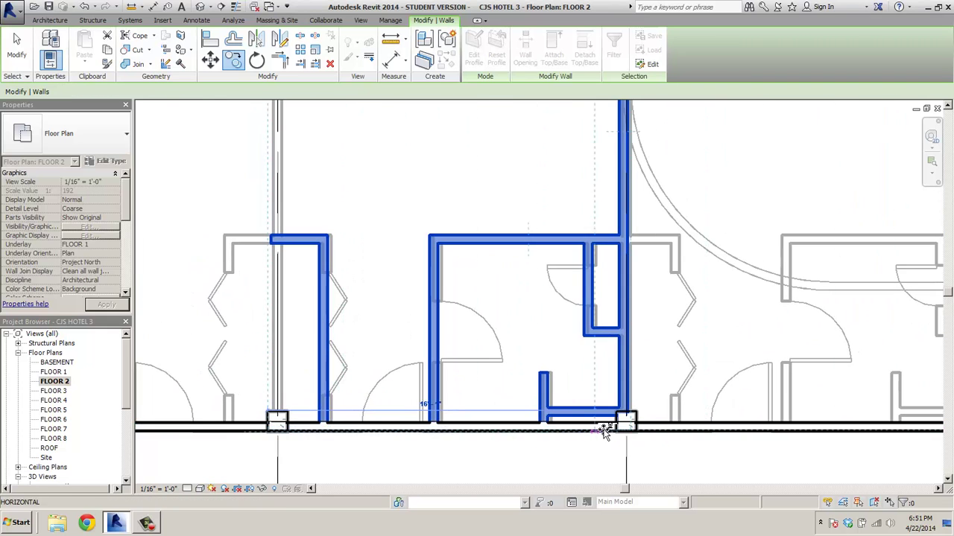
left_click(615, 433)
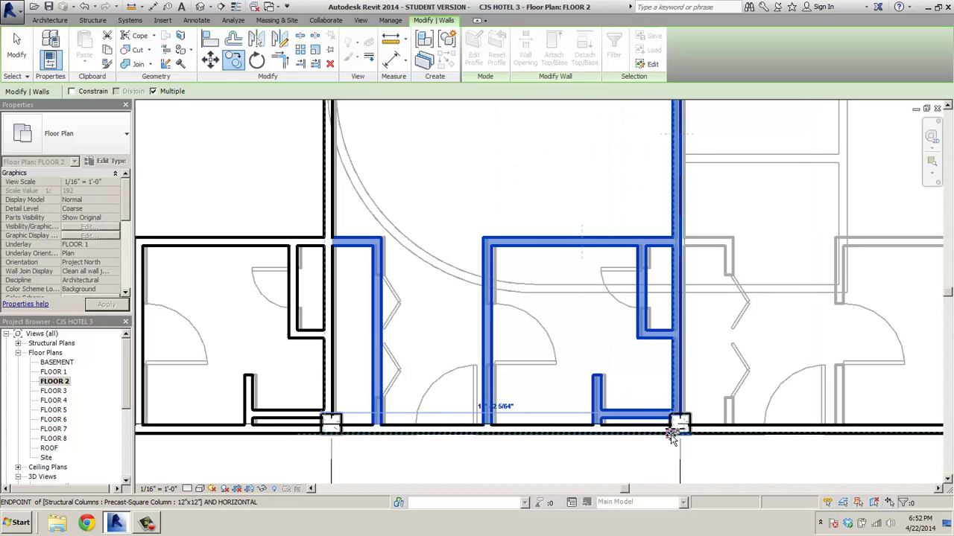
left_click(637, 457)
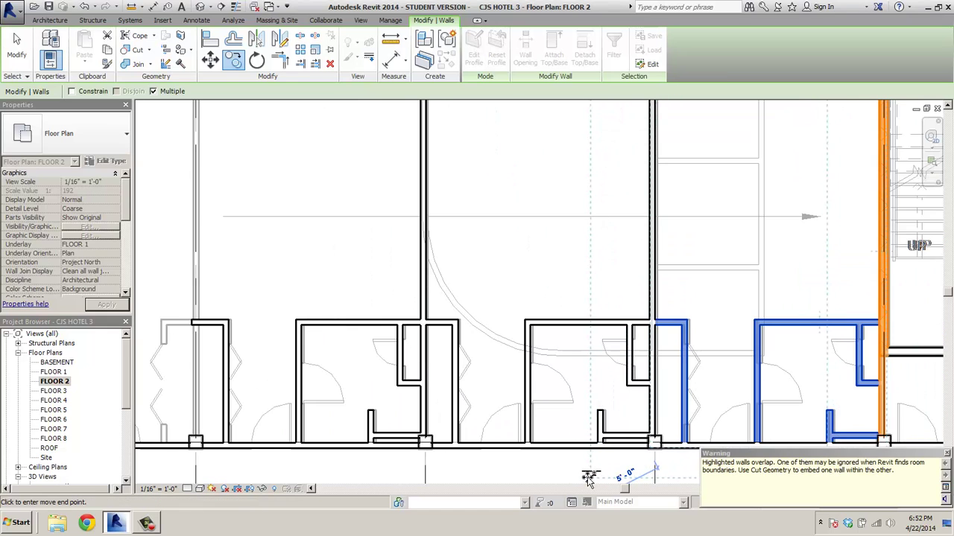
key("Escape")
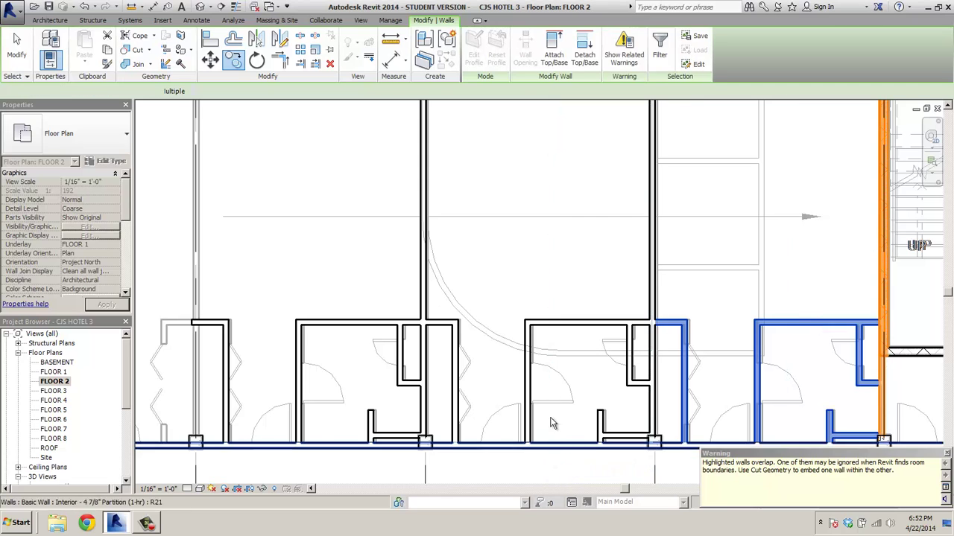
right_click(572, 263)
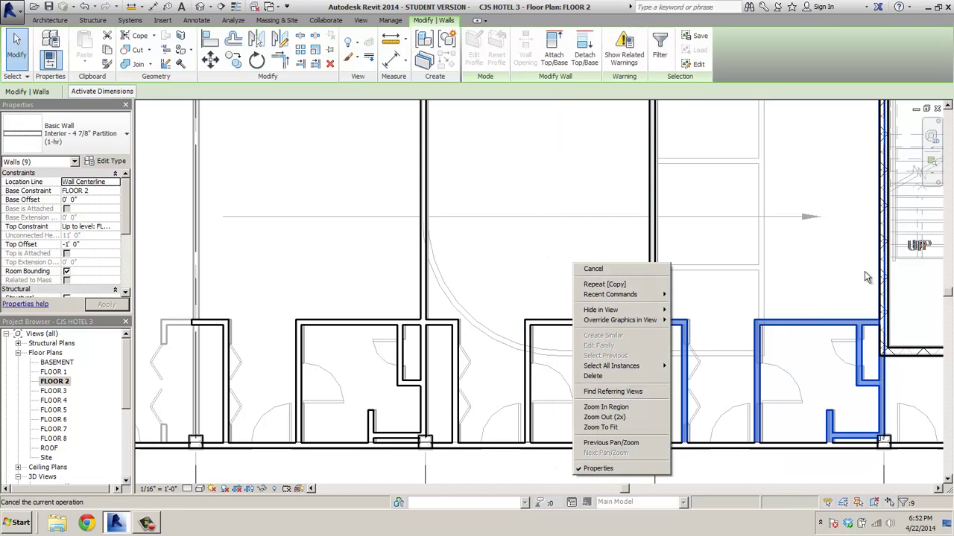
left_click(642, 271)
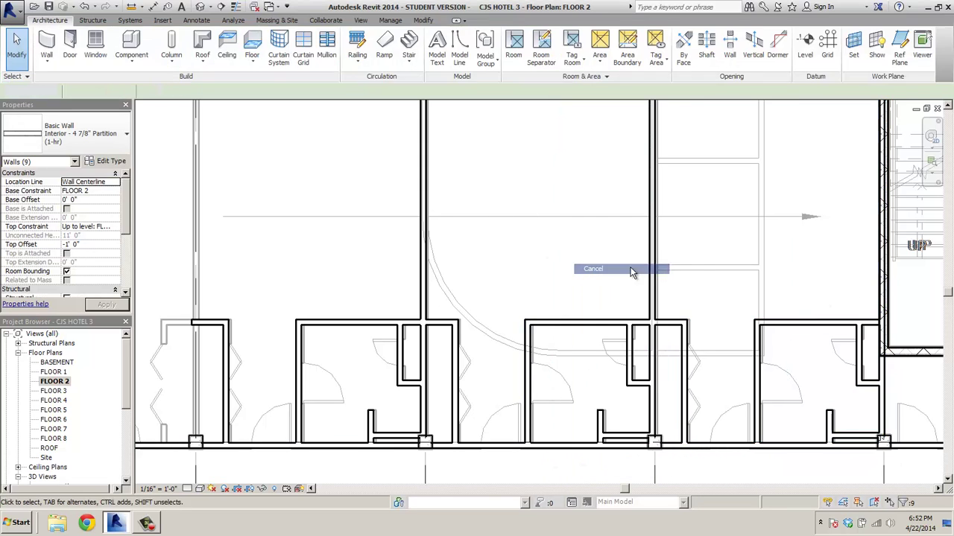
- Delete the copied dividing wall overlapping the stairwell's masonry wall and the copied short closet wall overlapping the bathroom wall at grid D
left_click(885, 295)
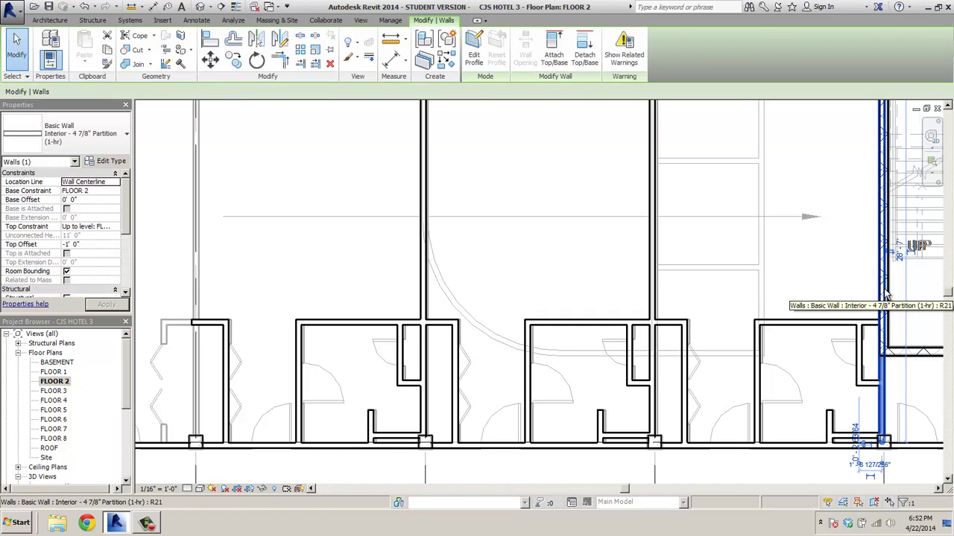
key("Escape")
scroll(788, 276, "down", 2)
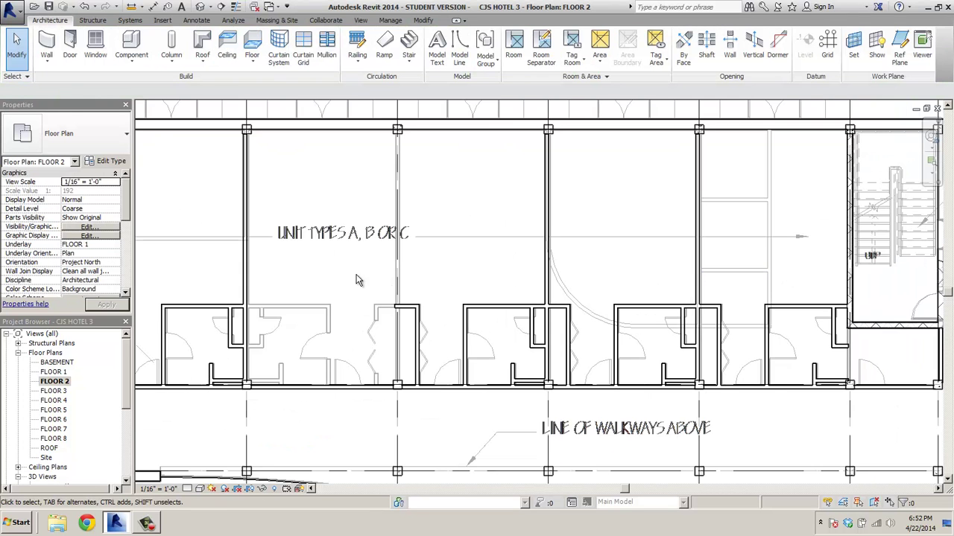
middle_click_drag(356, 280, 488, 280)
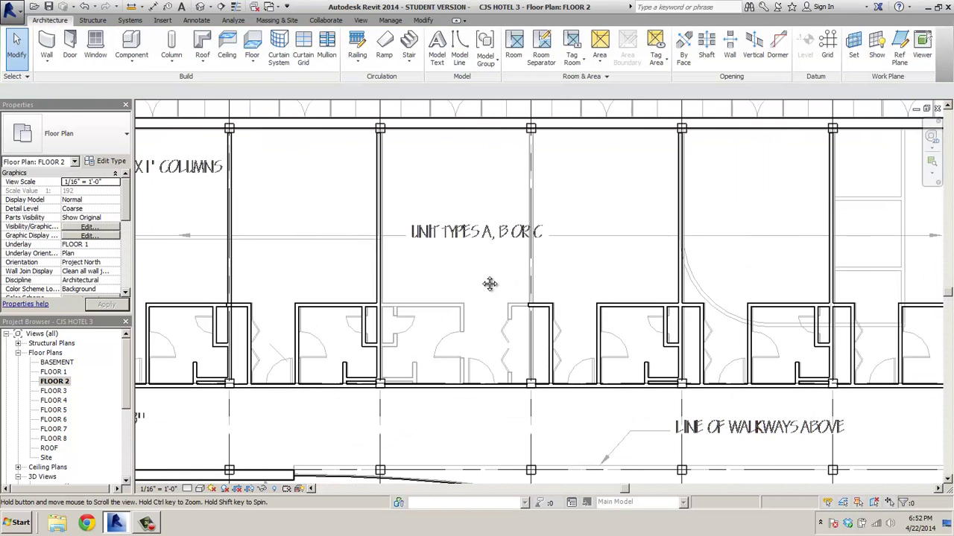
left_click(240, 311)
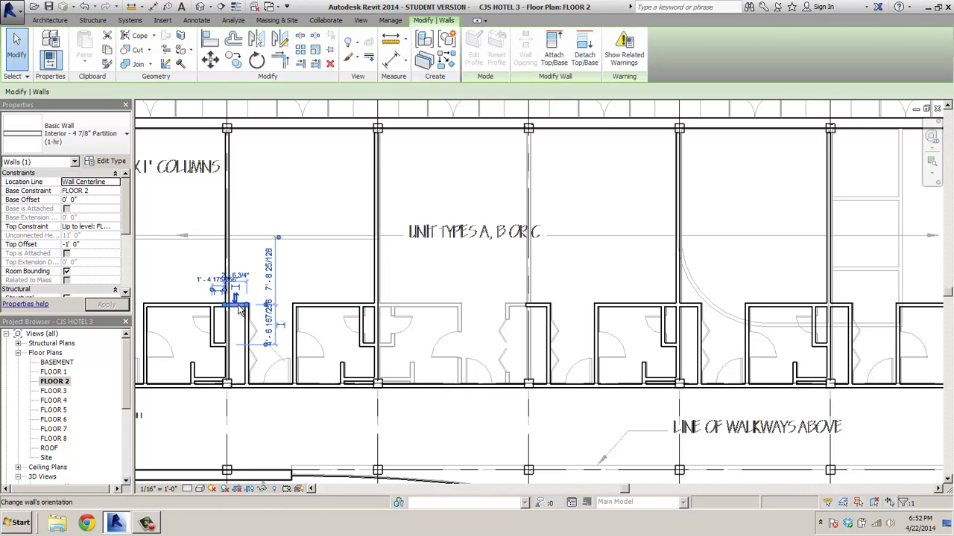
key("Escape")
- Redraw the second unit's short closet wall from the grid D dividing wall to the top end of the closet's side wall
scroll(242, 296, "up", 2)
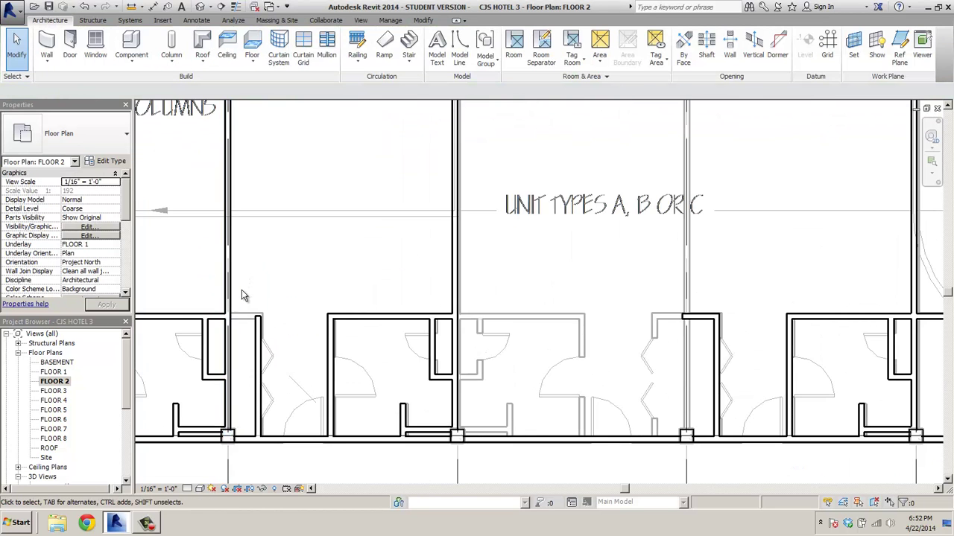
scroll(242, 295, "up", 1)
left_click(46, 51)
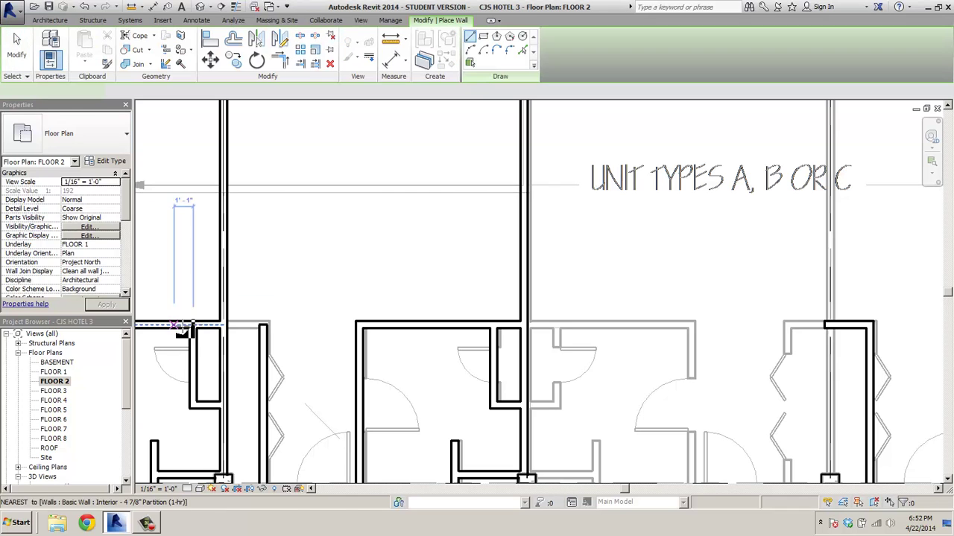
left_click(227, 326)
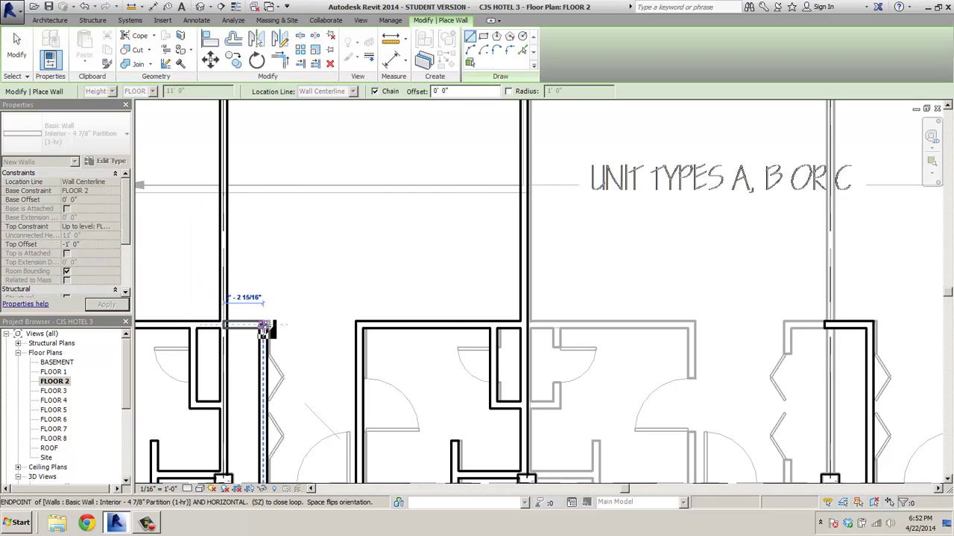
left_click(264, 326)
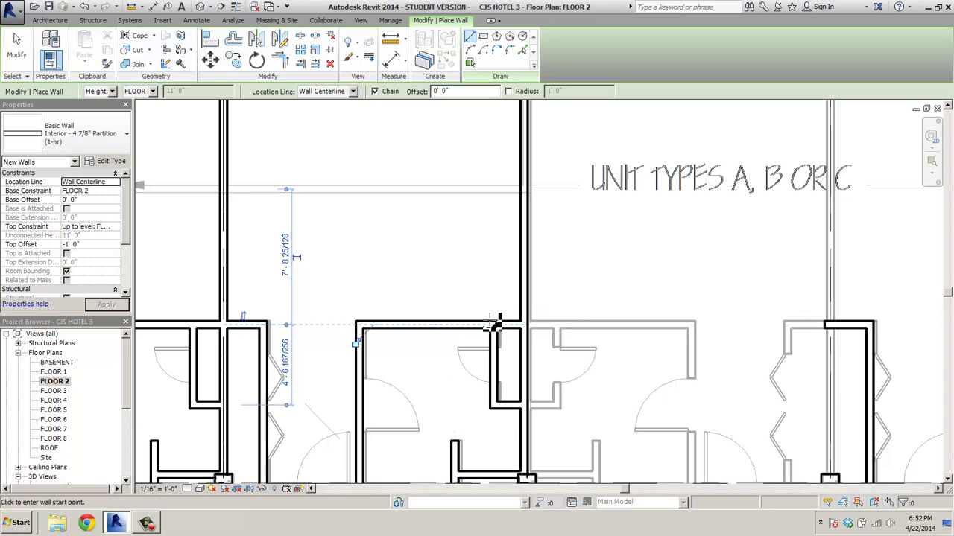
- Draw the mirrored unit's bathroom walls from the grid E dividing wall across to the entry-side corner and down to the corridor wall
left_click(526, 325)
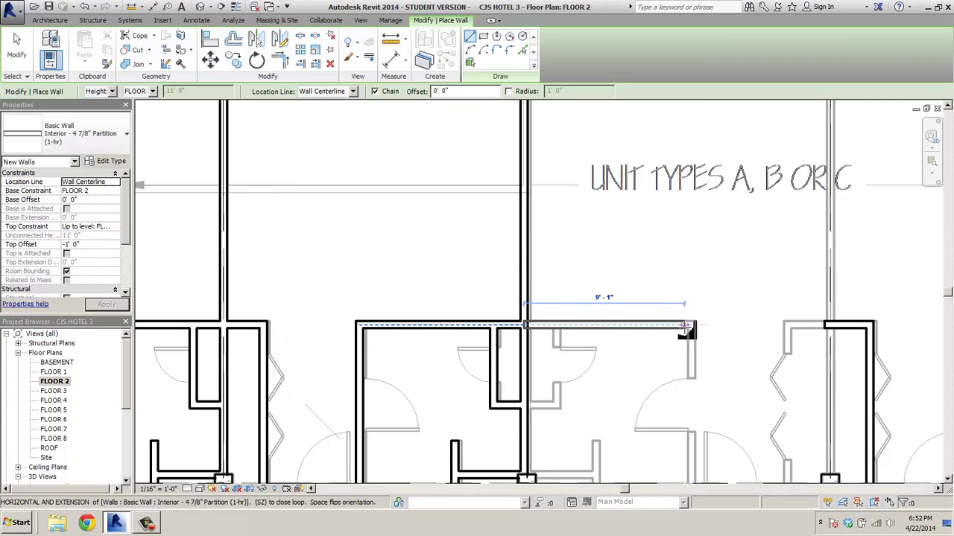
left_click(695, 325)
middle_click_drag(689, 406, 558, 234)
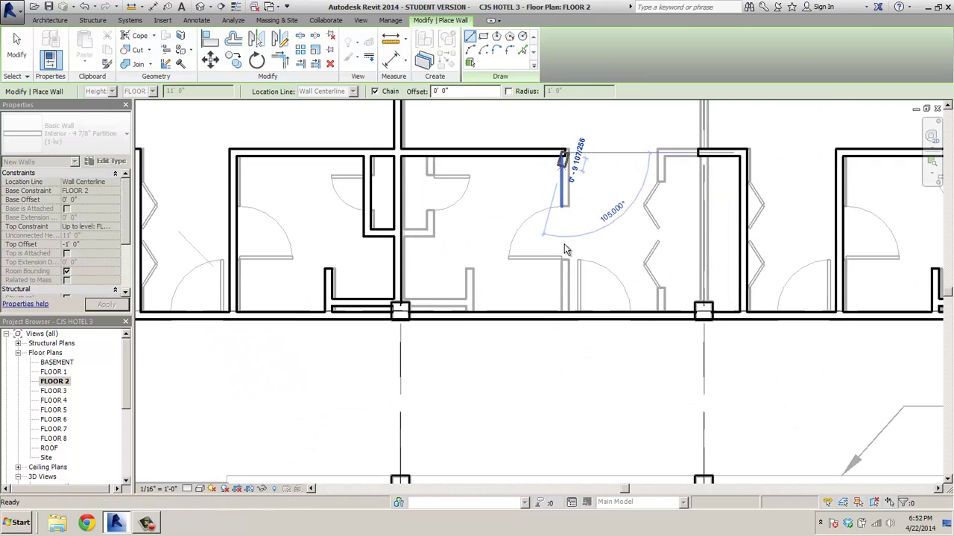
left_click(566, 316)
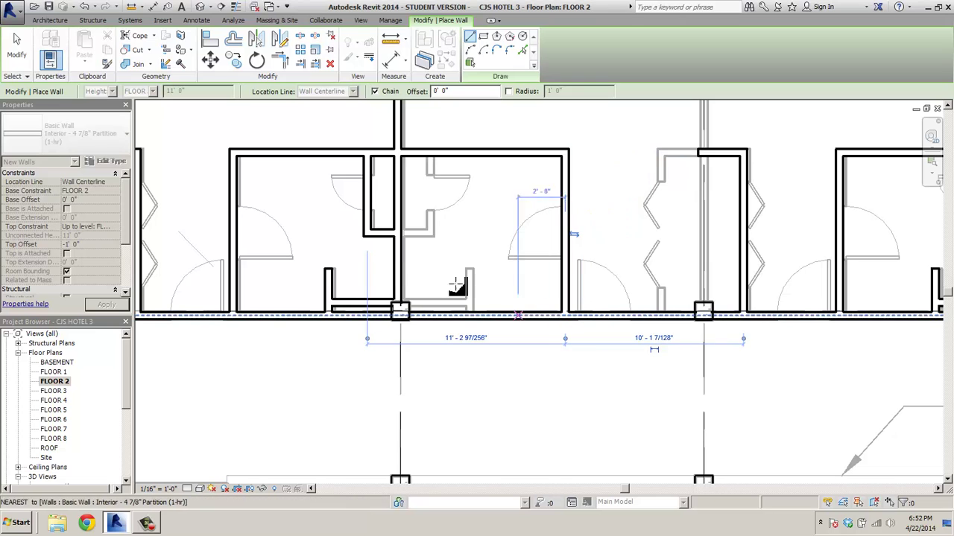
key("Escape")
- Draw the mirrored unit's small bathroom closet walls from the grid E dividing wall out and up to the bathroom's upper wall
left_click(429, 233)
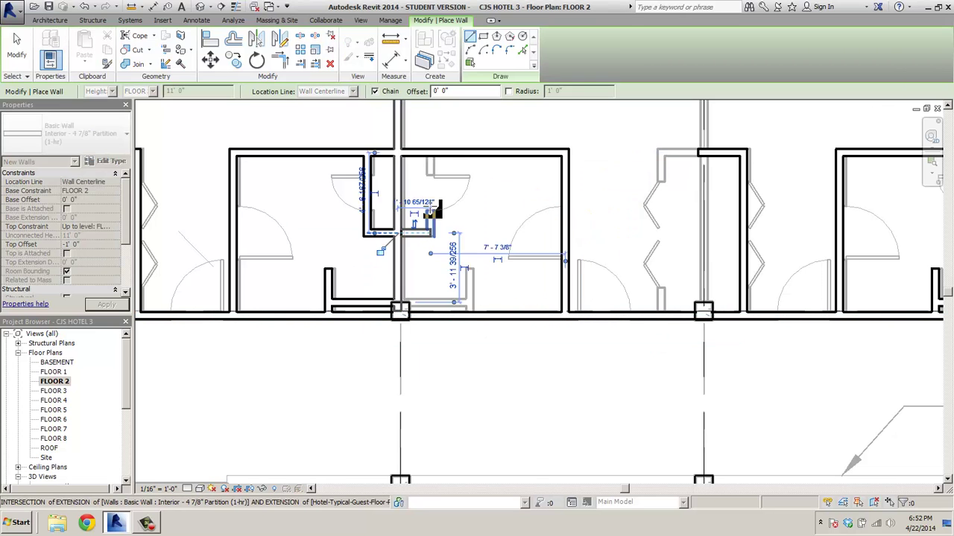
left_click(431, 154)
key("Escape")
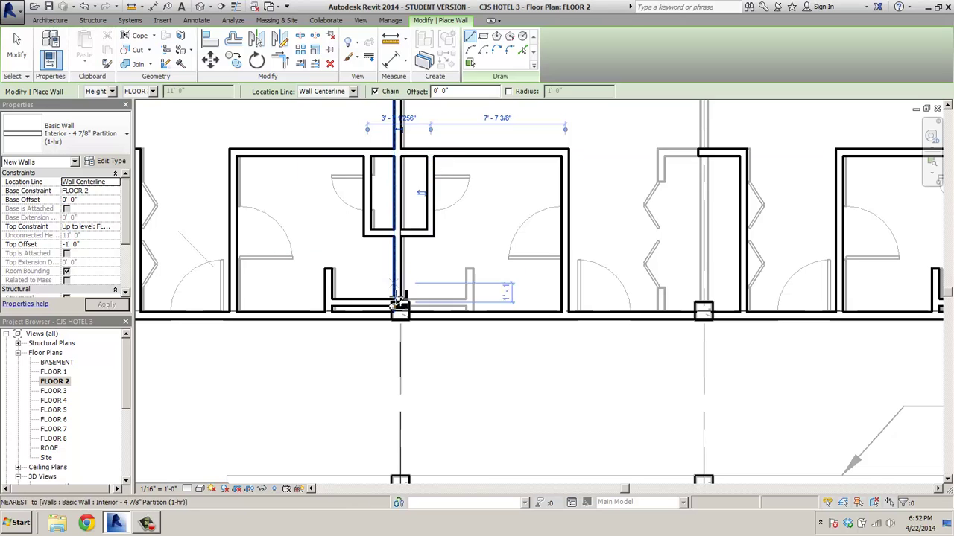
- Draw the mirrored bathroom's low wall from the grid E column along the corridor side, plus the short return wall rising from the corridor wall
left_click(400, 305)
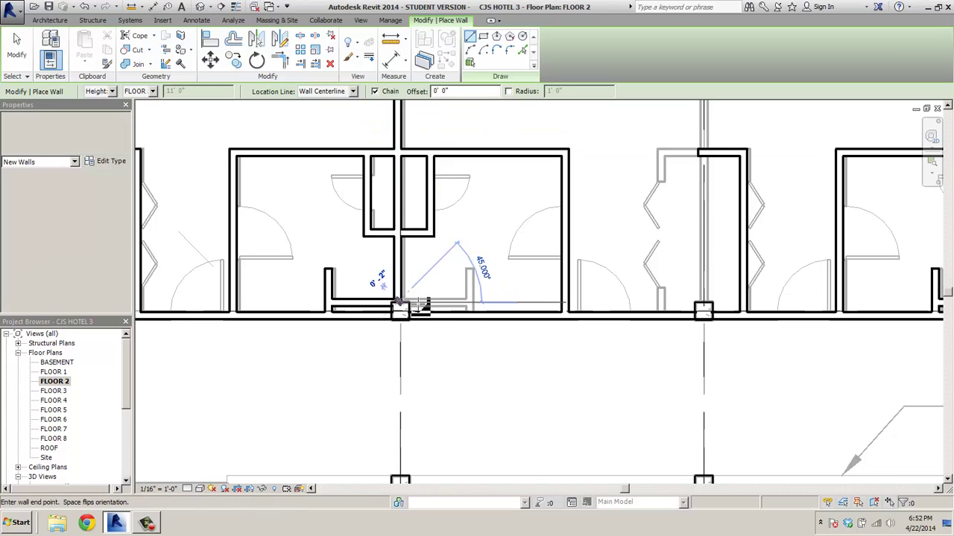
left_click(470, 303)
left_click(470, 269)
right_click(470, 269)
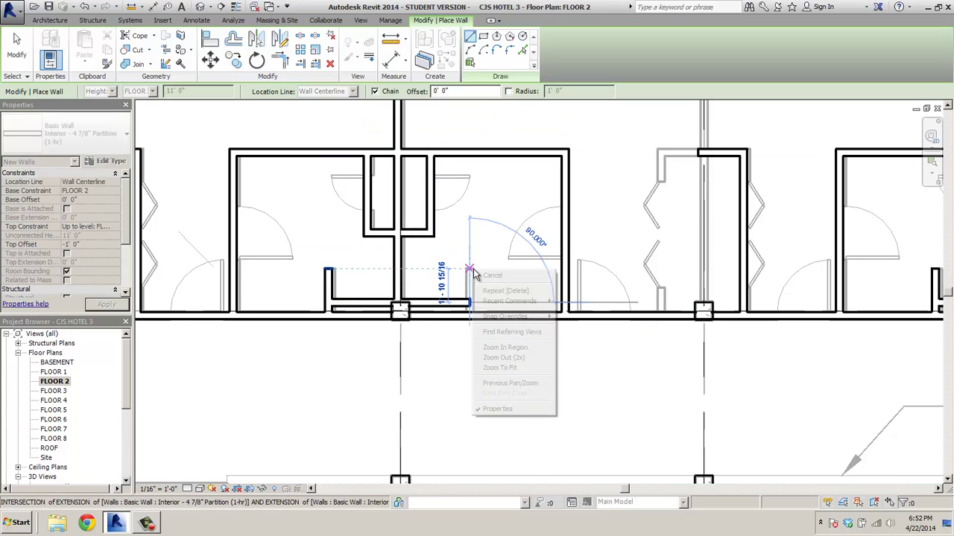
left_click(492, 274)
left_click(470, 316)
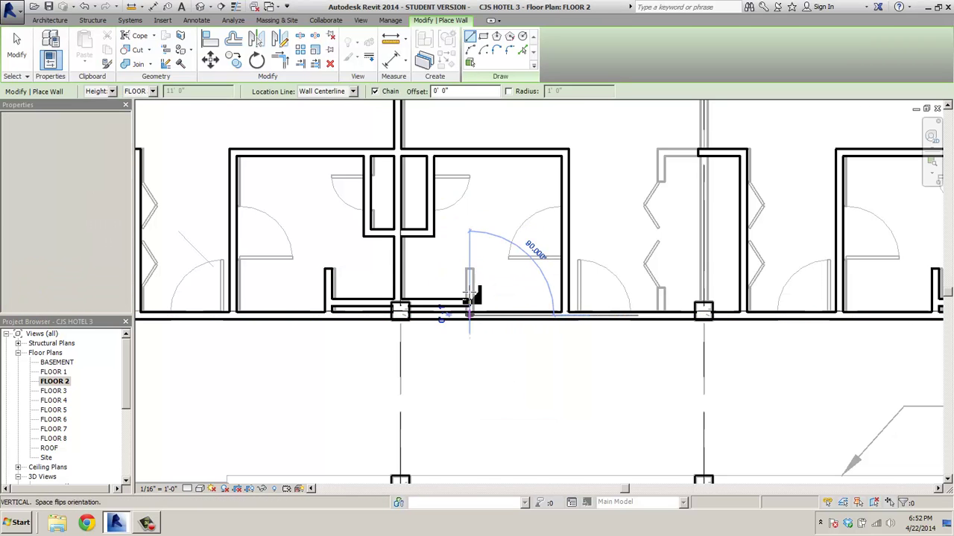
left_click(469, 269)
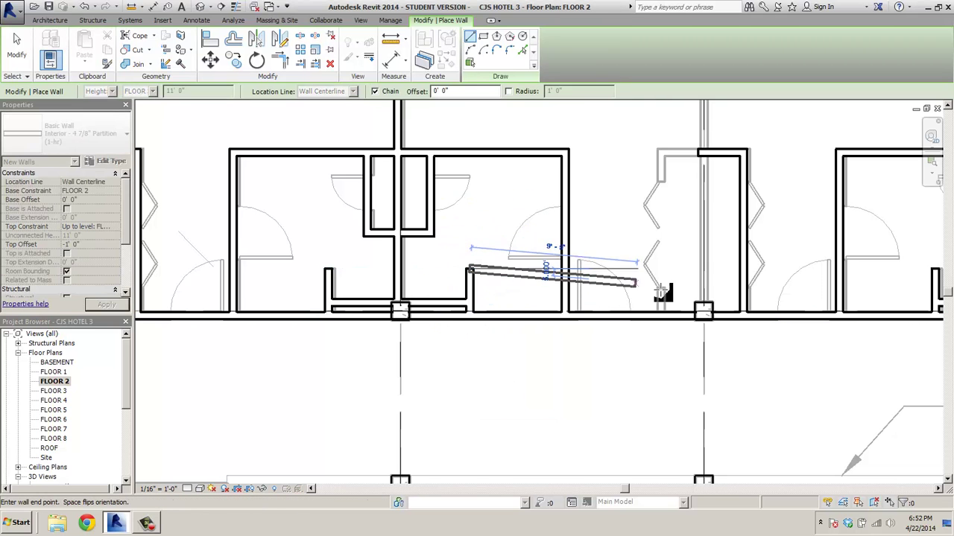
right_click(637, 288)
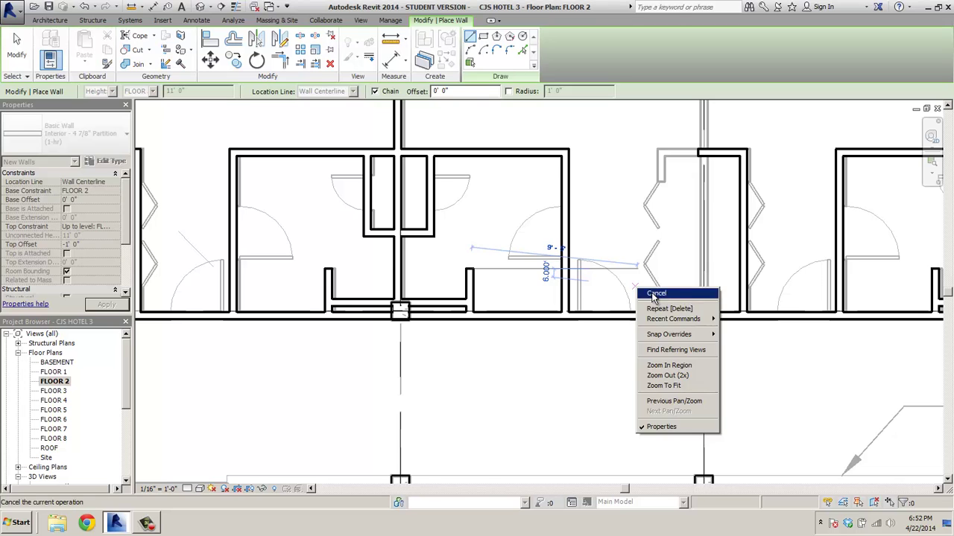
left_click(655, 295)
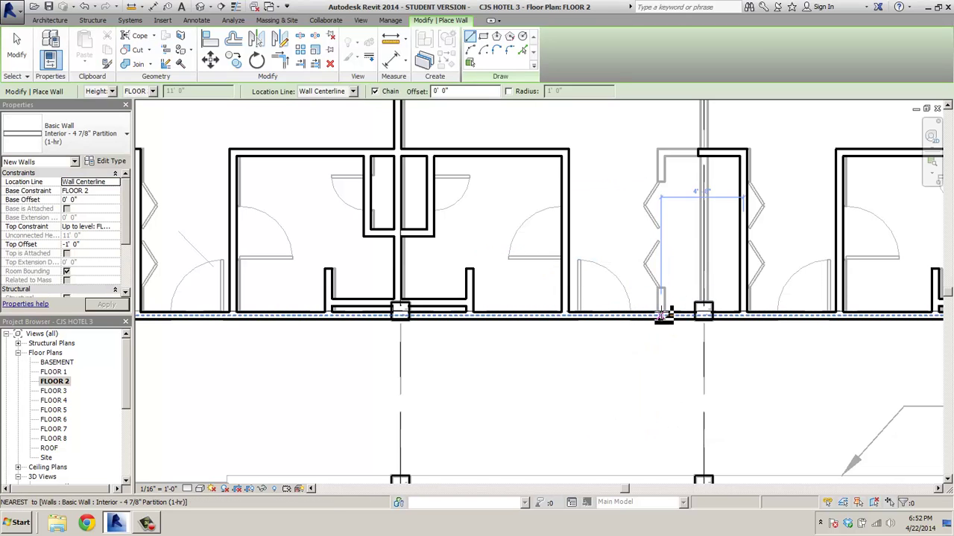
- Draw the mirrored unit's closet side wall up from the corridor wall and a short wall from its upper end to grid F
left_click(666, 316)
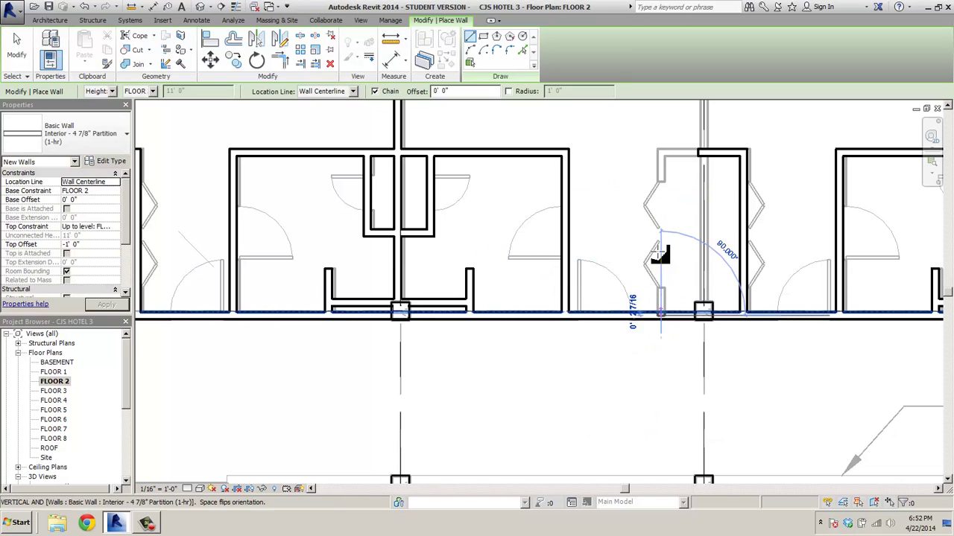
left_click(663, 153)
left_click(705, 155)
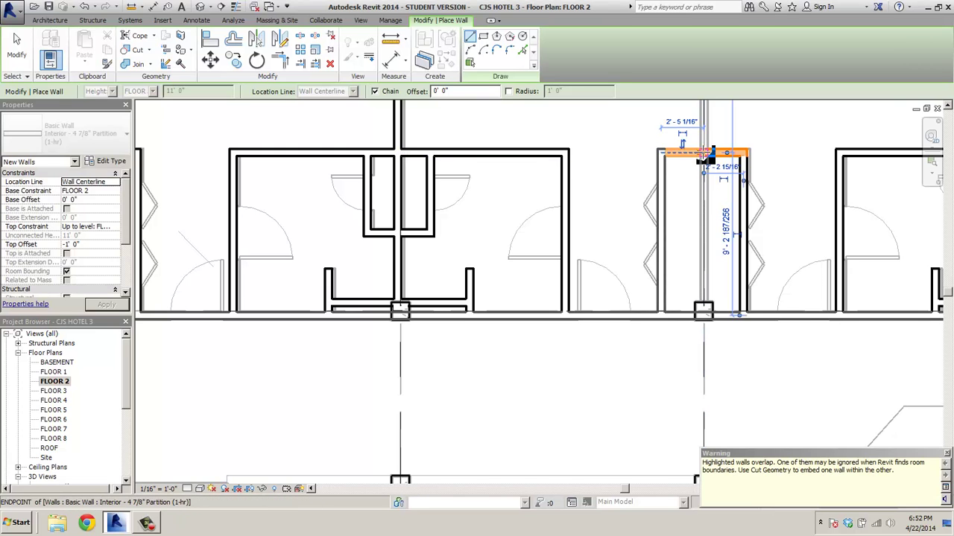
key("Escape")
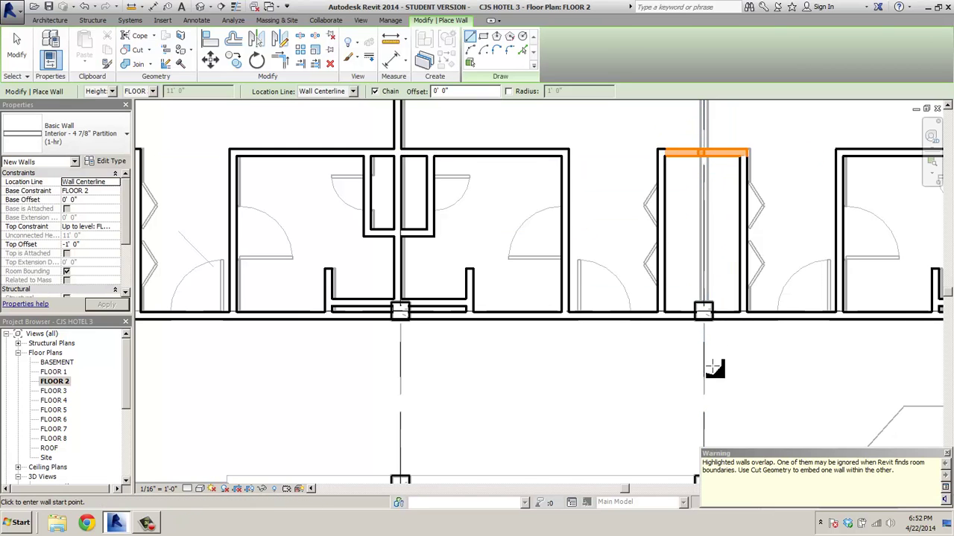
- Delete the newly drawn short closet wall that overlaps the neighbouring closet's wall at grid F
key("Escape")
left_click(689, 154)
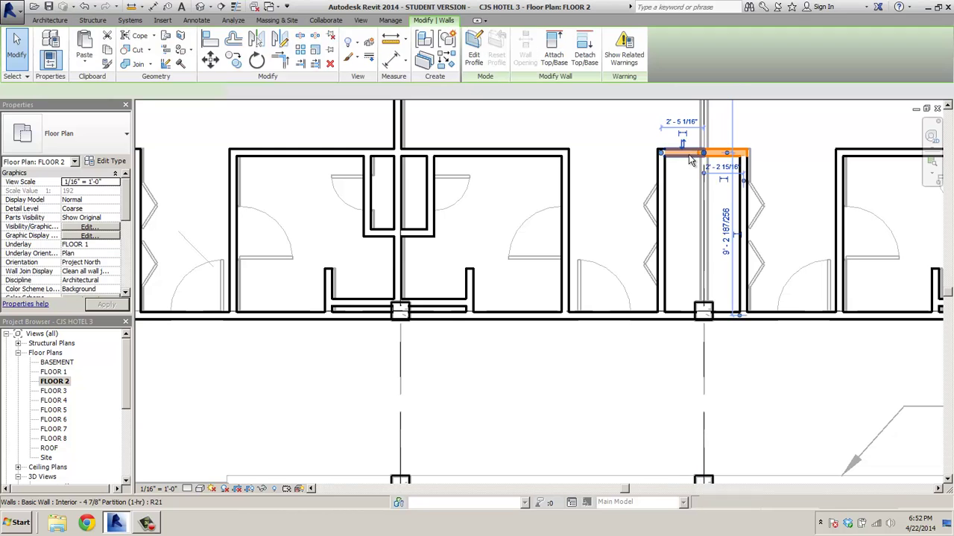
key("Delete")
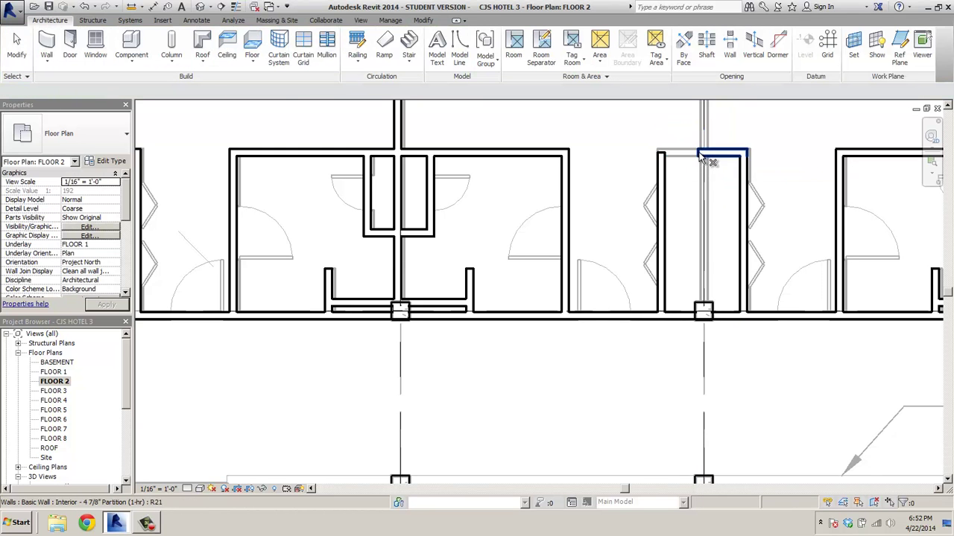
- Draw the grid F dividing wall from the corridor-side column to the exterior-side column
scroll(693, 231, "down", 2)
middle_click_drag(693, 232, 430, 375)
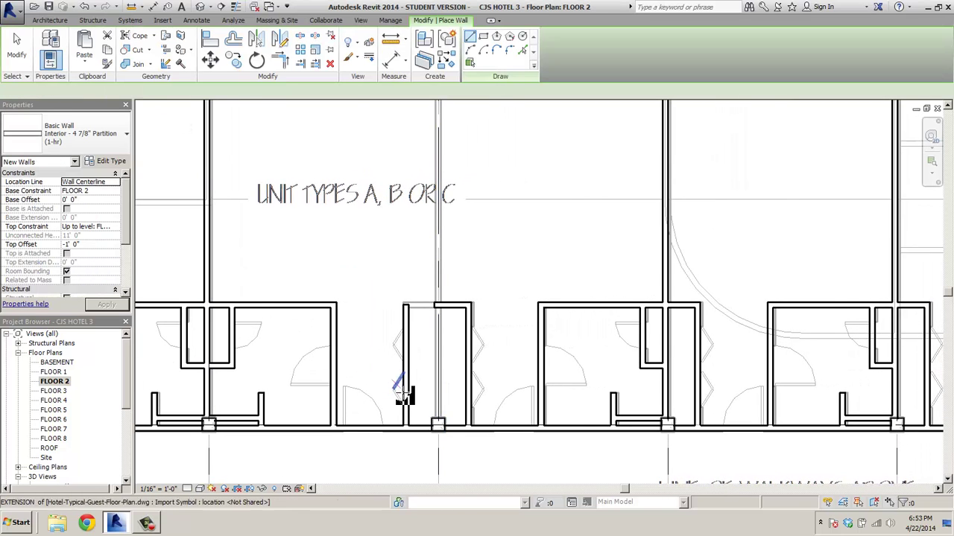
left_click(439, 424)
scroll(437, 372, "down", 2)
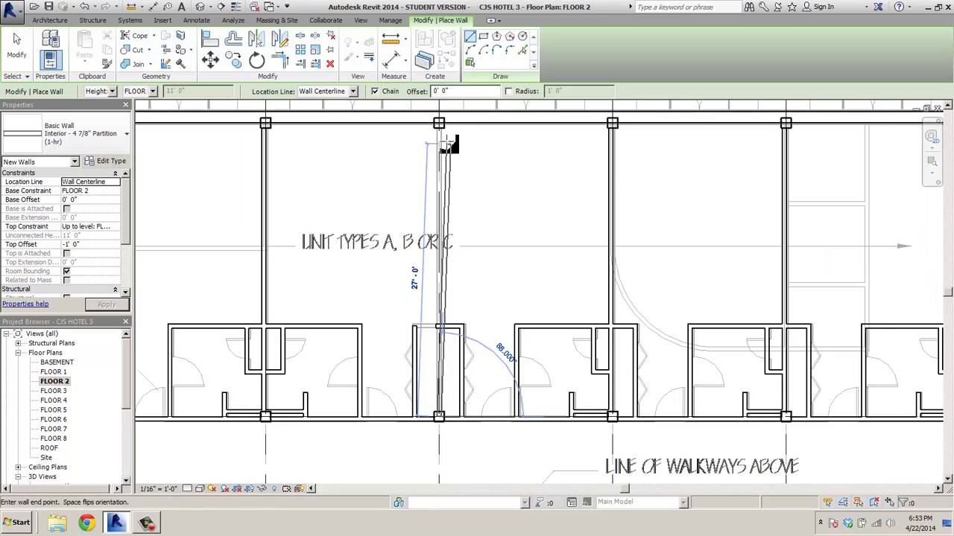
left_click(440, 124)
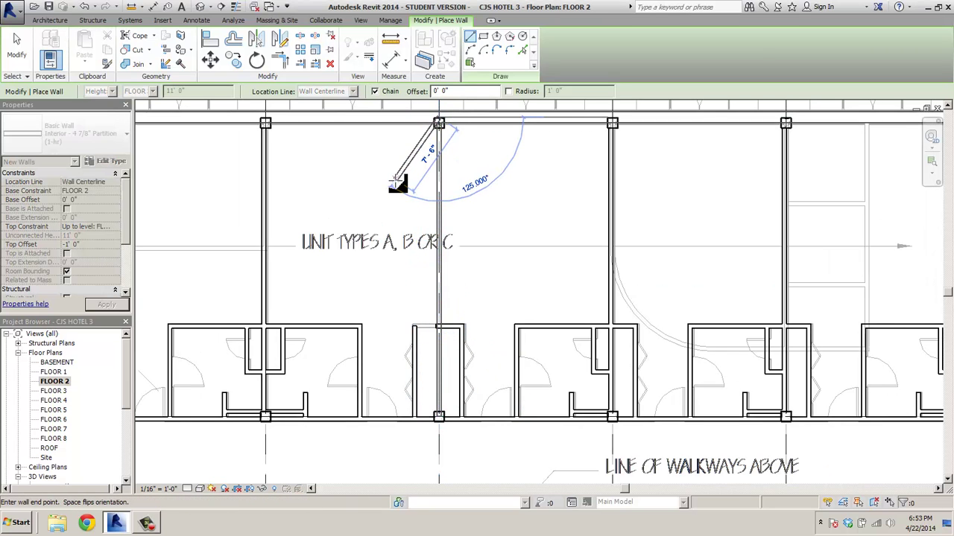
key("Escape")
key("Escape")
- Extend the neighbouring closet's short wall across grid F to the upper end of the mirrored closet's side wall
scroll(417, 332, "up", 3)
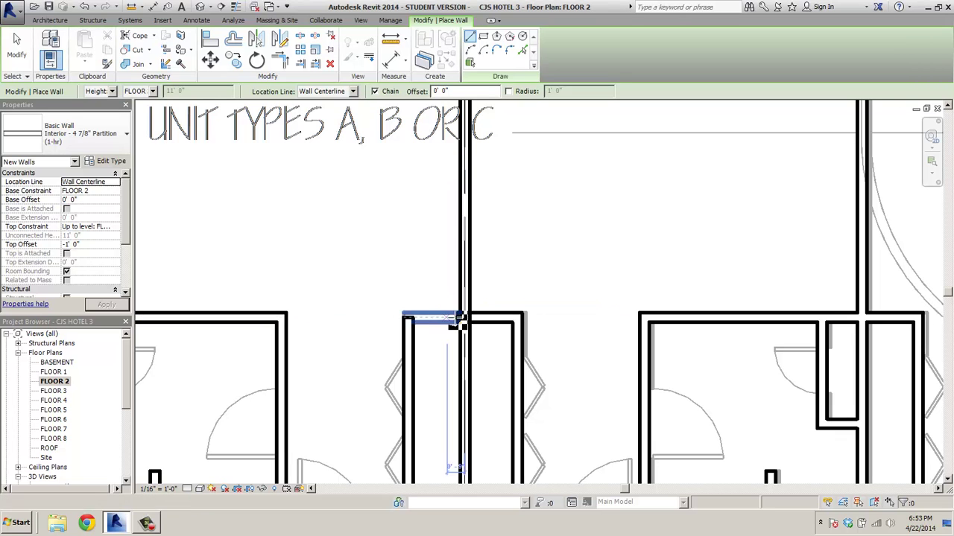
key("Escape")
key("Escape")
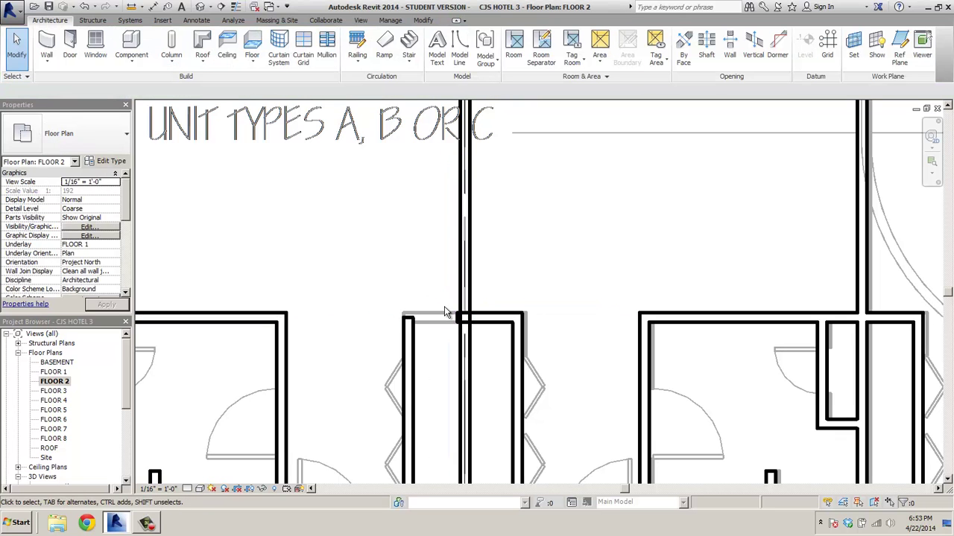
left_click(457, 320)
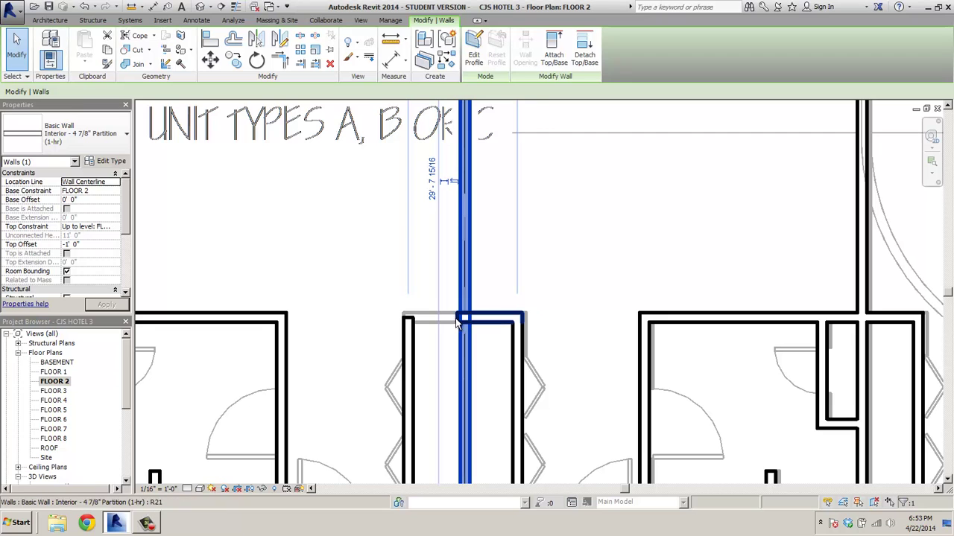
left_click(457, 320)
left_click_drag(458, 319, 407, 319)
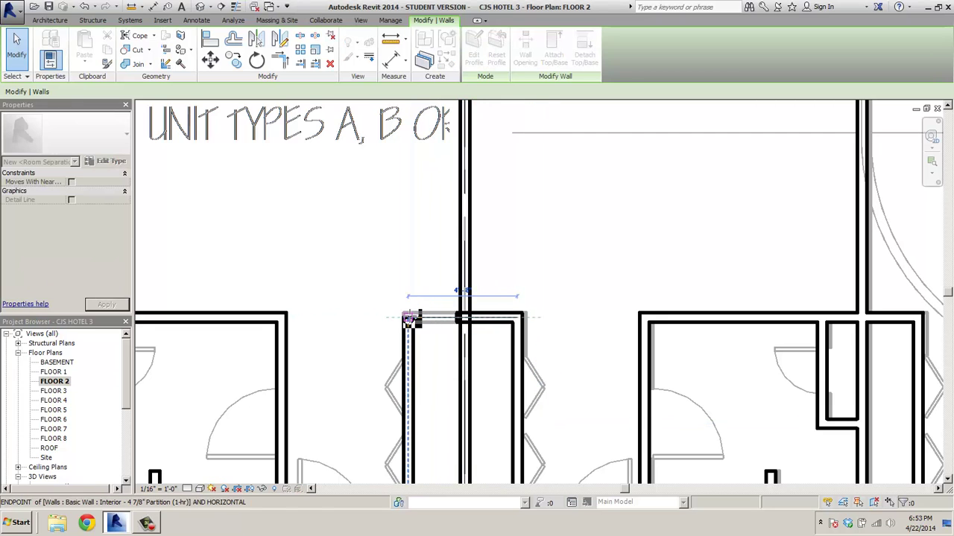
left_click(381, 279)
scroll(384, 269, "down", 3)
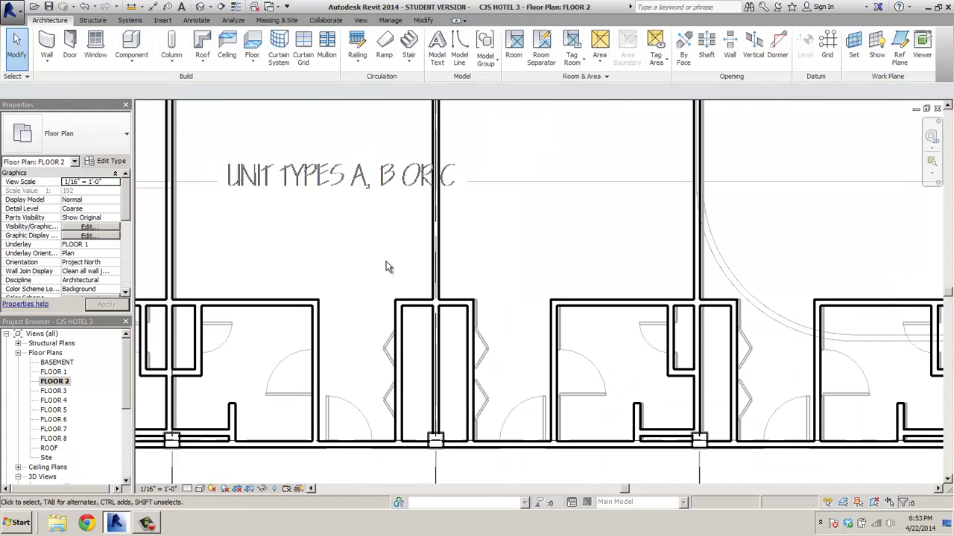
scroll(386, 263, "down", 1)
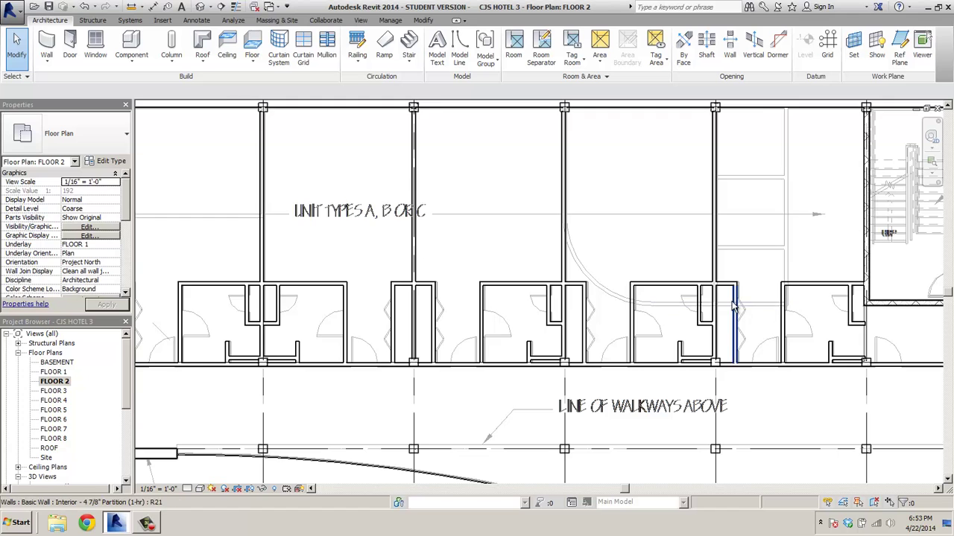
scroll(713, 319, "up", 3)
scroll(709, 318, "up", 2)
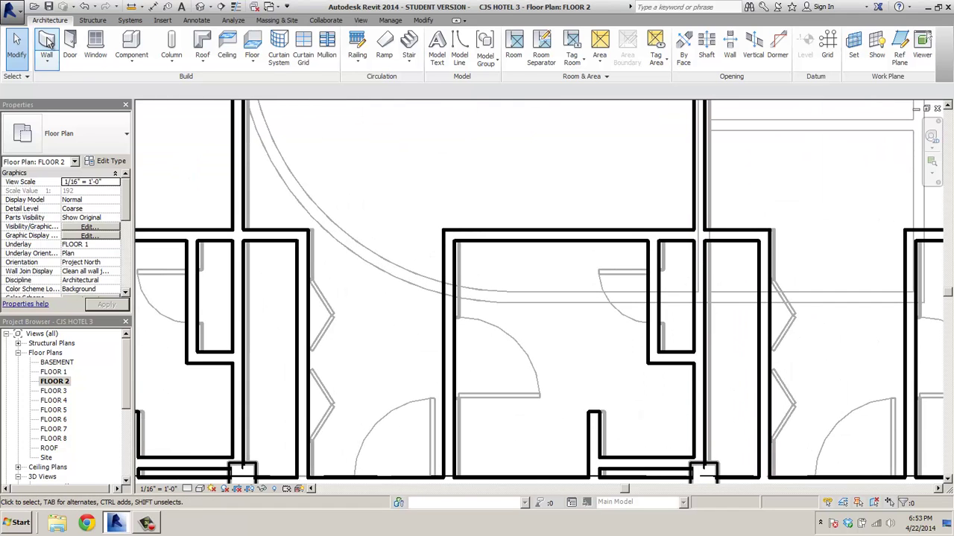
left_click(46, 45)
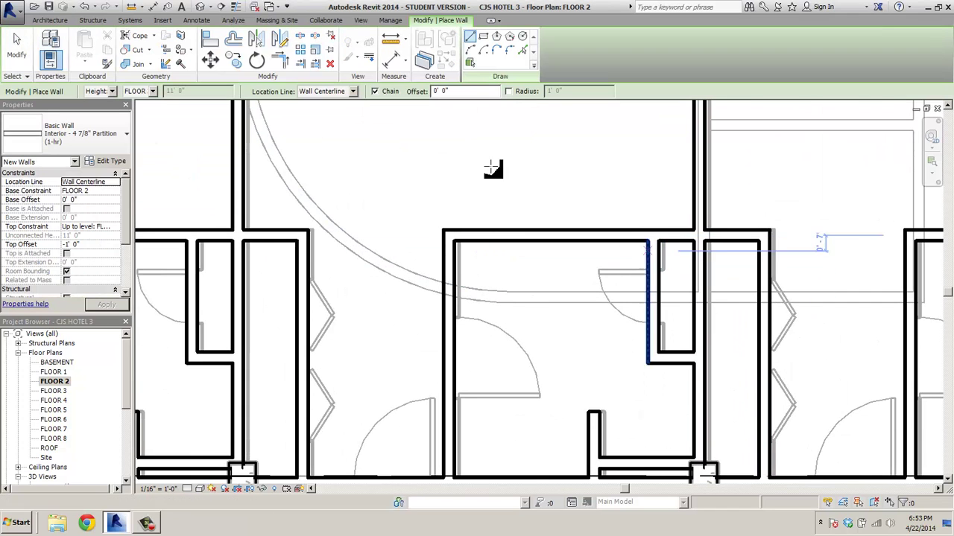
key("Escape")
key("Escape")
- Align the small bathroom closets' side walls beside grids H and G and the grid G dividing wall with the underlying plan lines
left_click(544, 242)
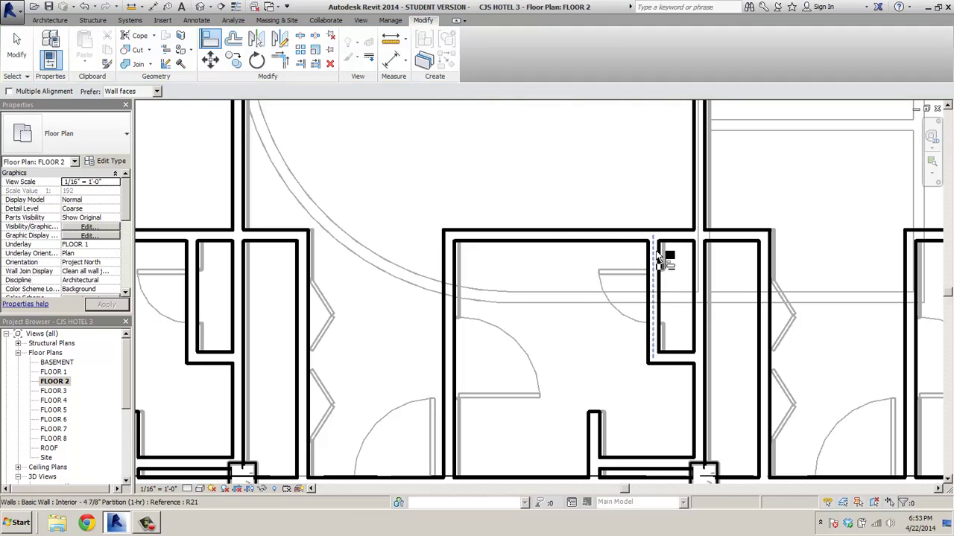
left_click(662, 262)
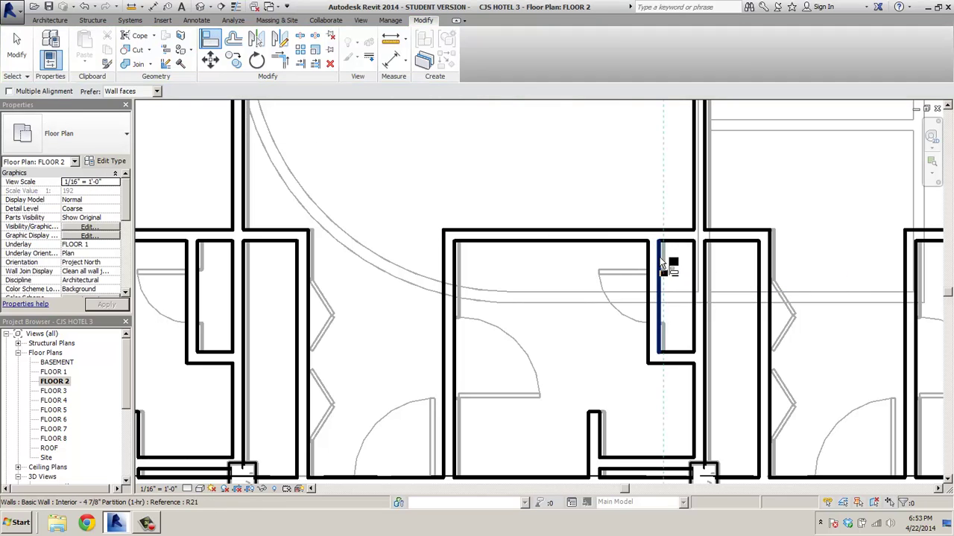
left_click(251, 290)
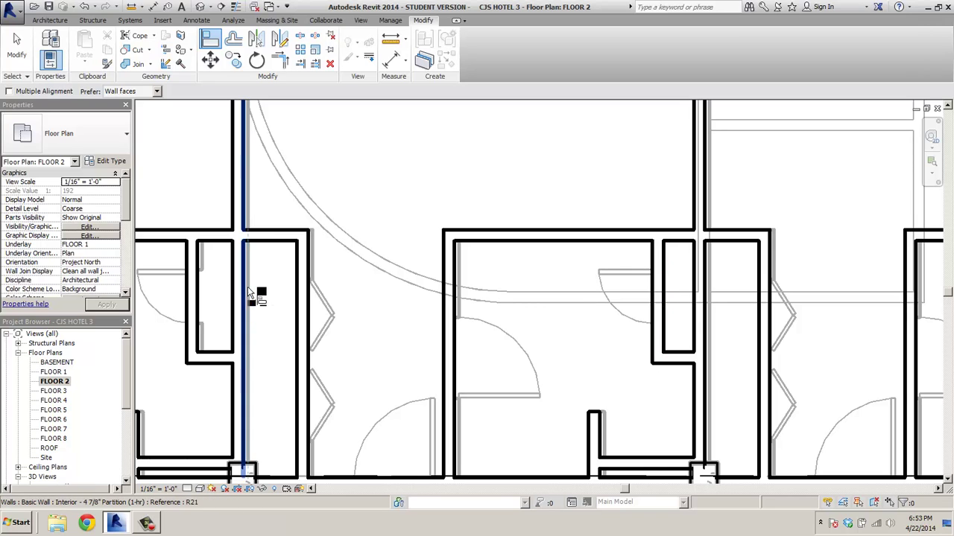
left_click(250, 291)
left_click(204, 263)
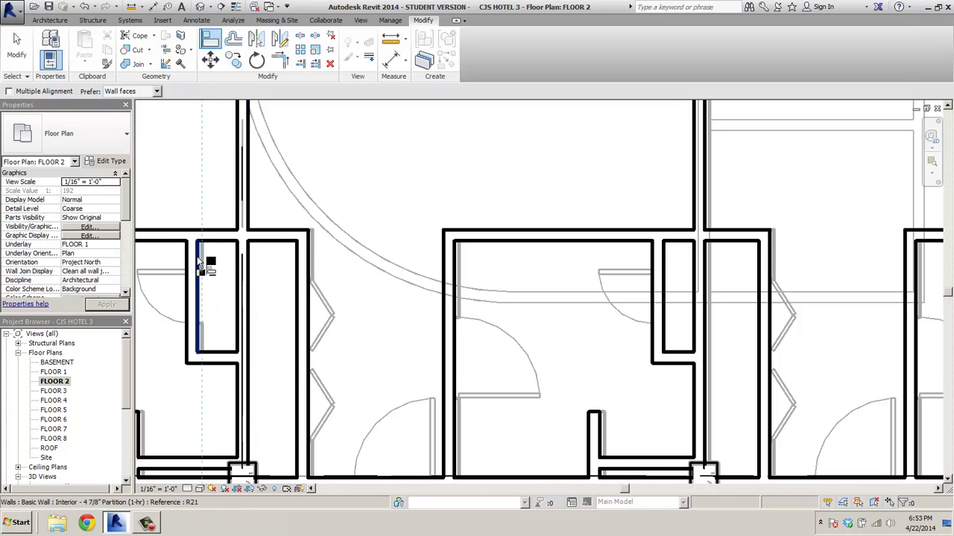
left_click(196, 264)
- Align the large closet's side wall beside grid G and the entry-side bathroom wall between grids H and I with the underlay
scroll(225, 282, "down", 2)
middle_click_drag(266, 285, 297, 279)
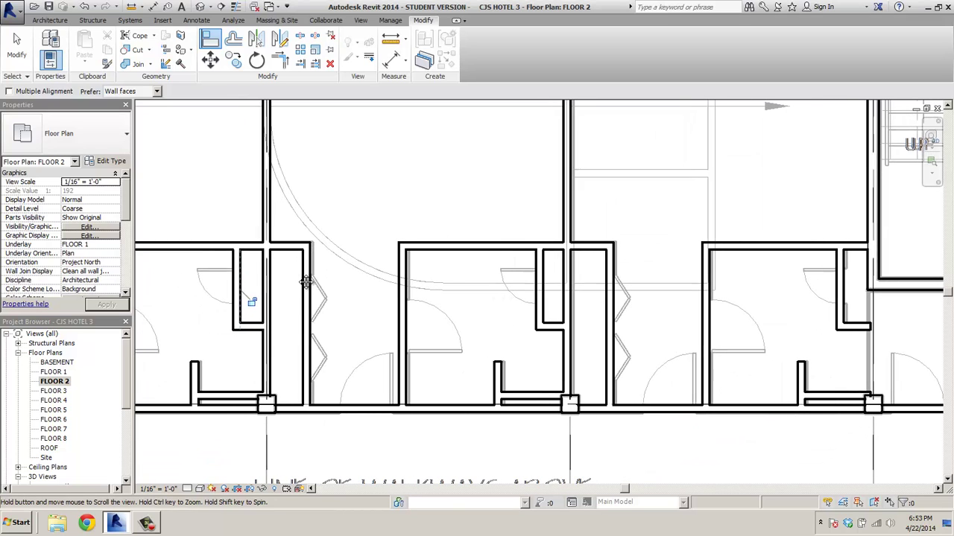
left_click(311, 264)
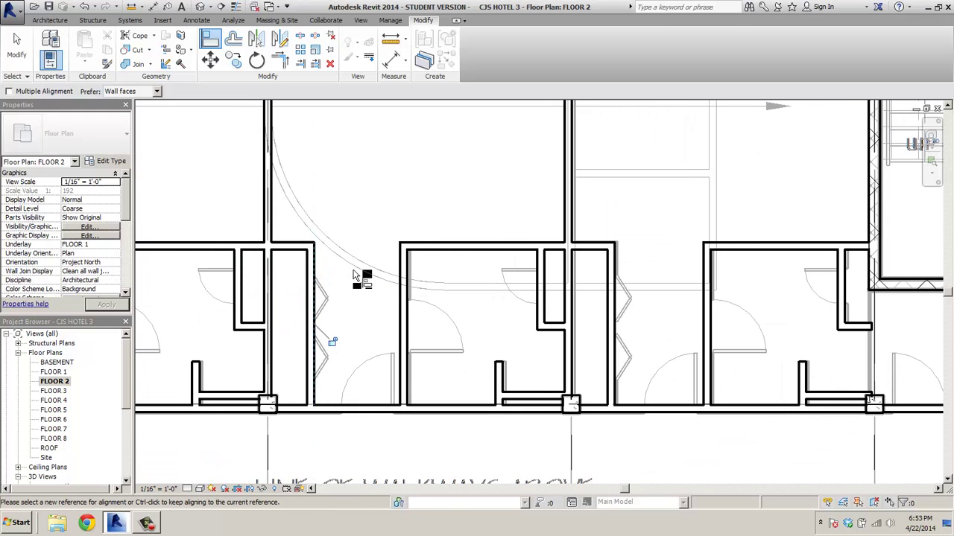
scroll(756, 280, "up", 2)
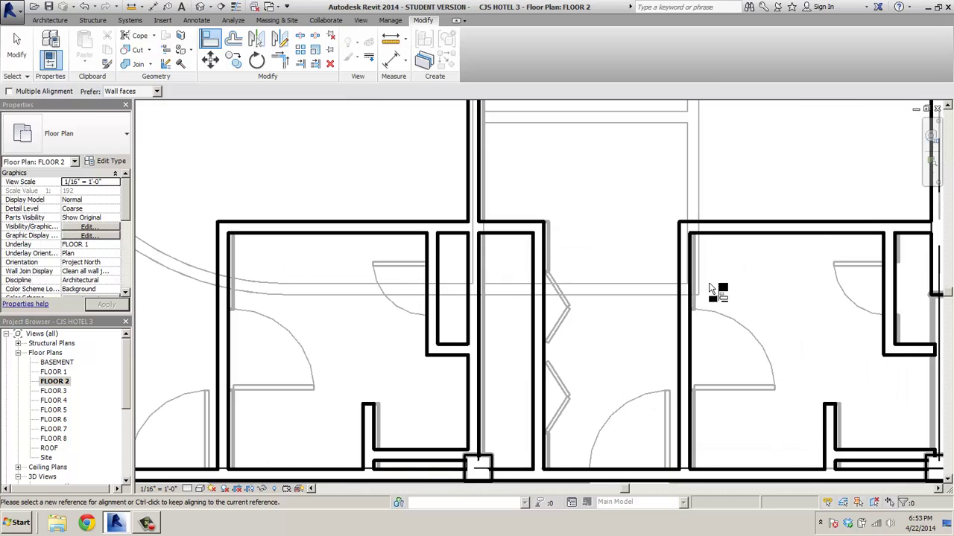
left_click(693, 301)
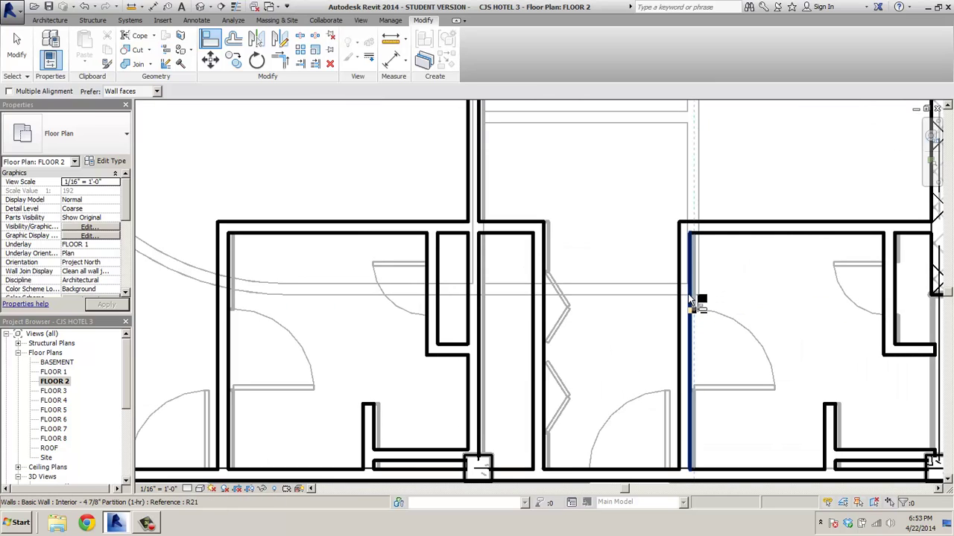
left_click(689, 292)
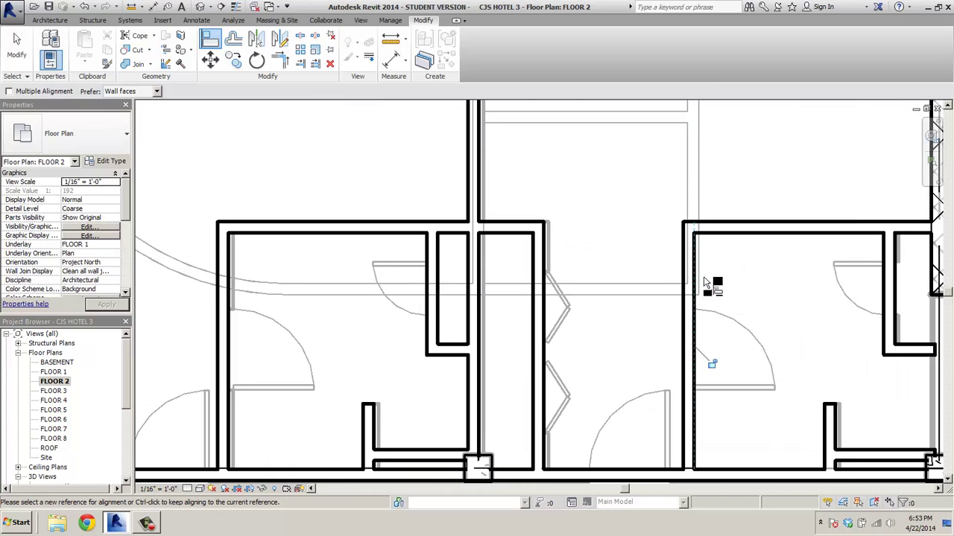
- Align the small closet's side wall and the short stub wall in the bathroom beside grid I with the underlay
left_click(900, 254)
left_click(906, 295)
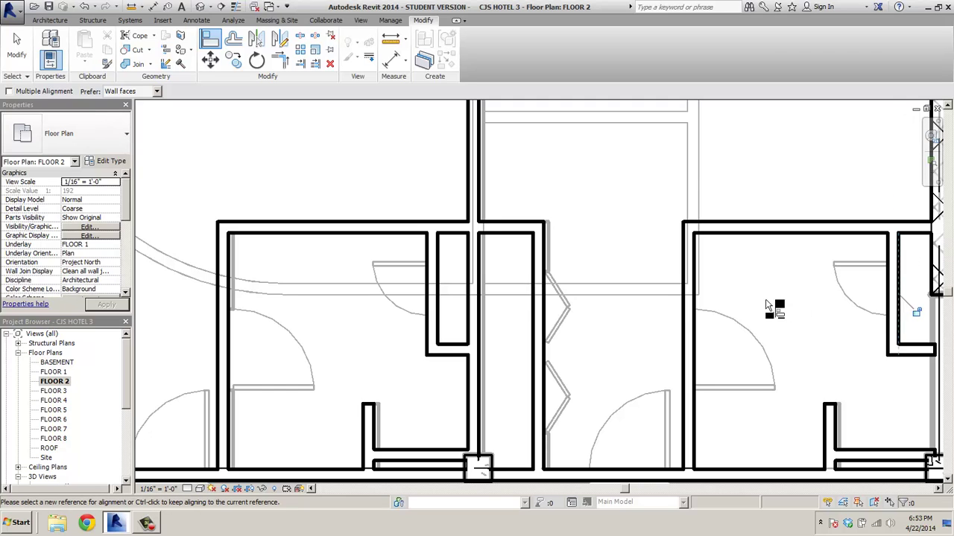
left_click(843, 423)
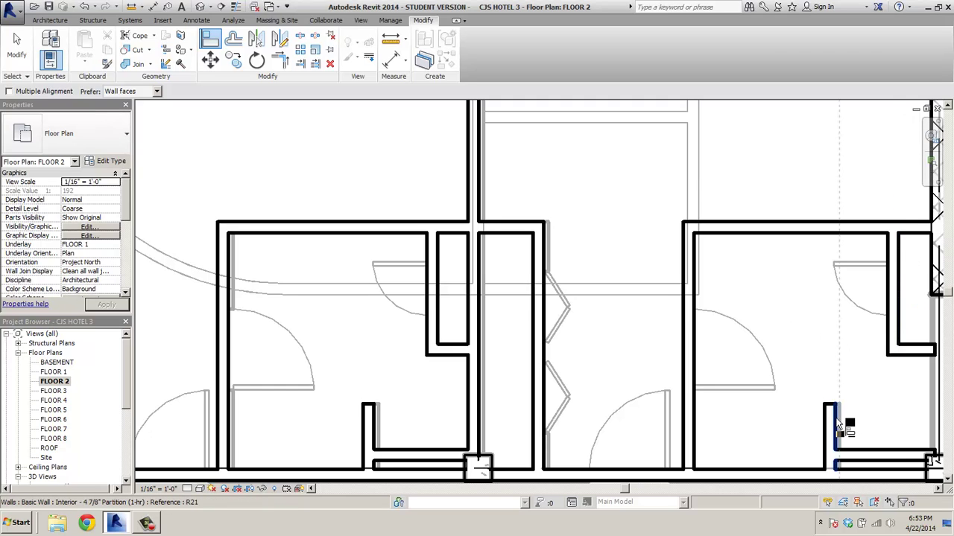
left_click(833, 425)
- Draw an Interior - 4 7/8" Partition (1-hr) wall along grid I from the corridor column up into the stair's masonry wall
middle_click_drag(849, 367, 460, 313)
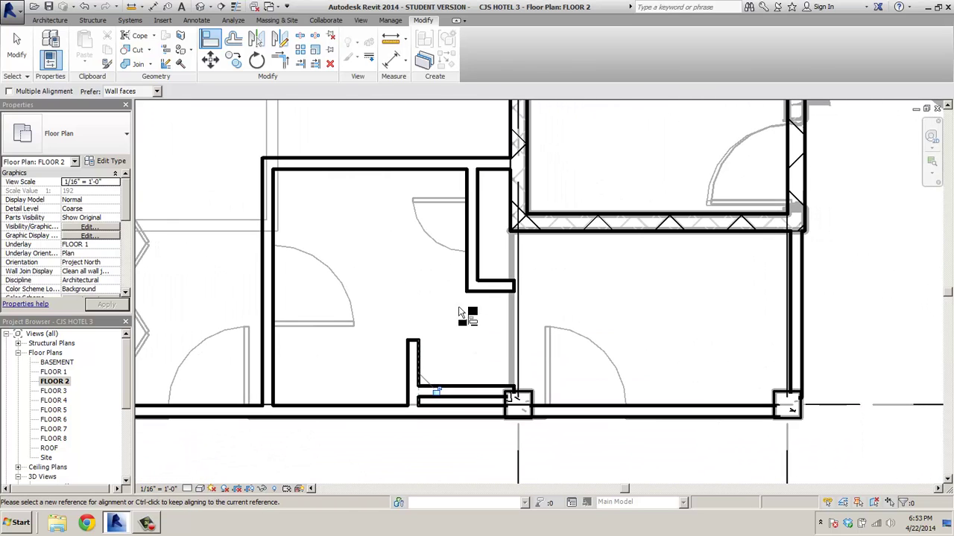
left_click(49, 20)
left_click(48, 41)
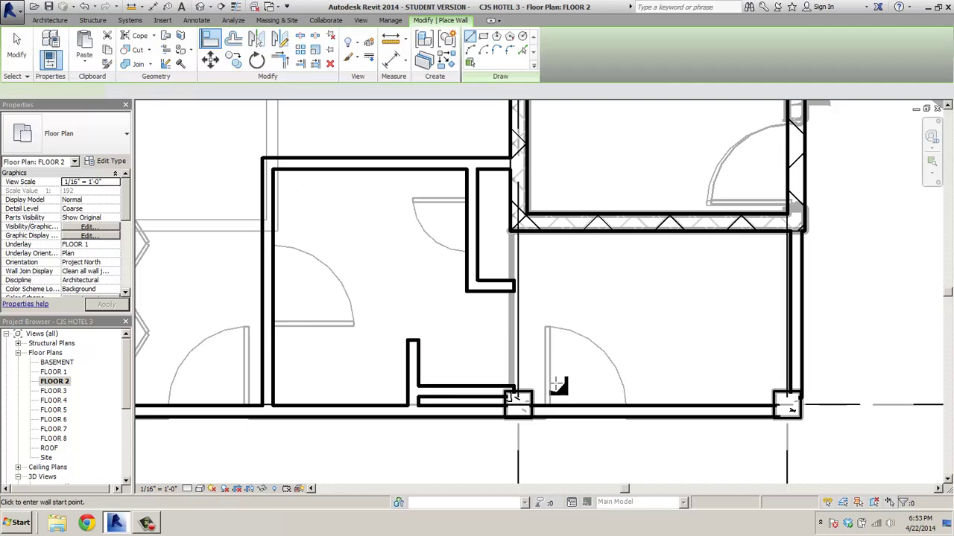
left_click(517, 405)
left_click(517, 173)
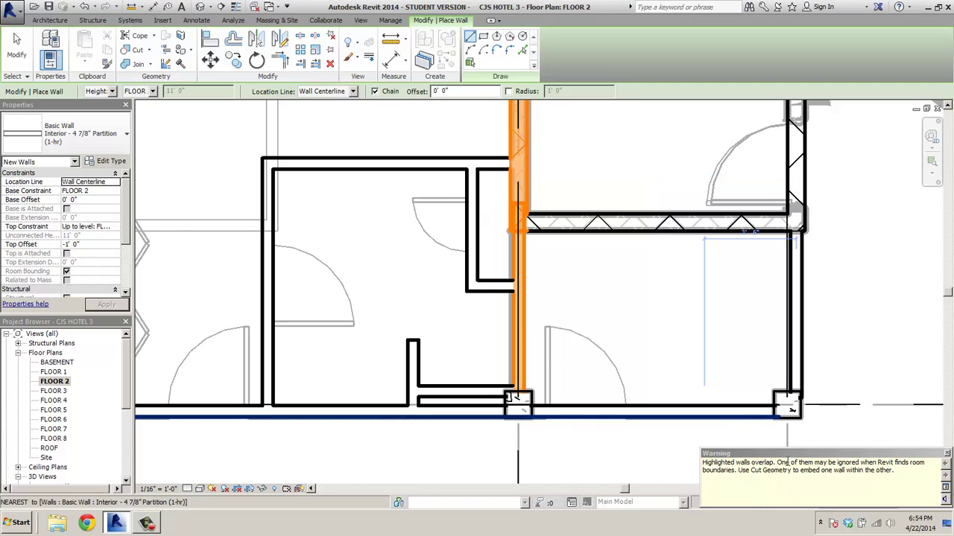
left_click(700, 319)
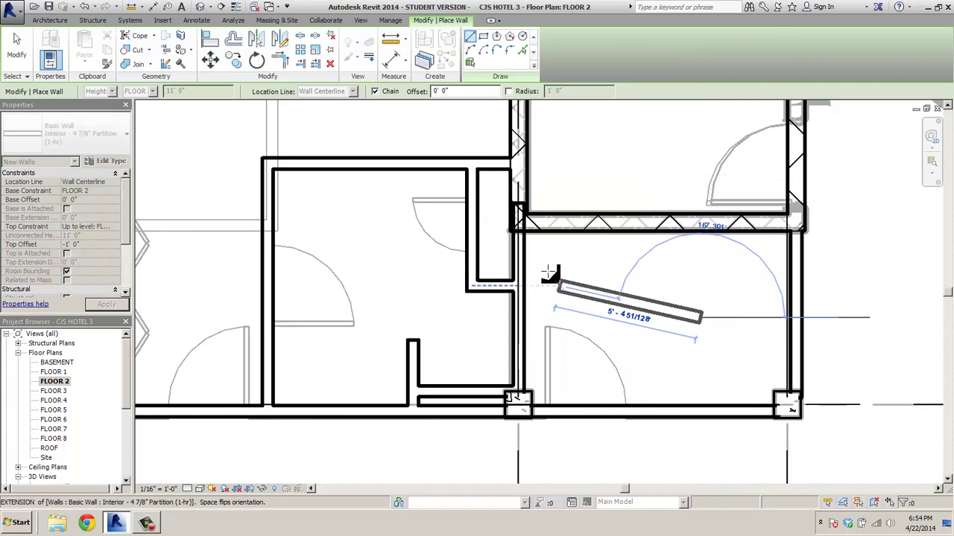
key("Escape")
key("Escape")
- Shorten the new grid I partition so its upper end stops at the stair's horizontal masonry wall
left_click(520, 211)
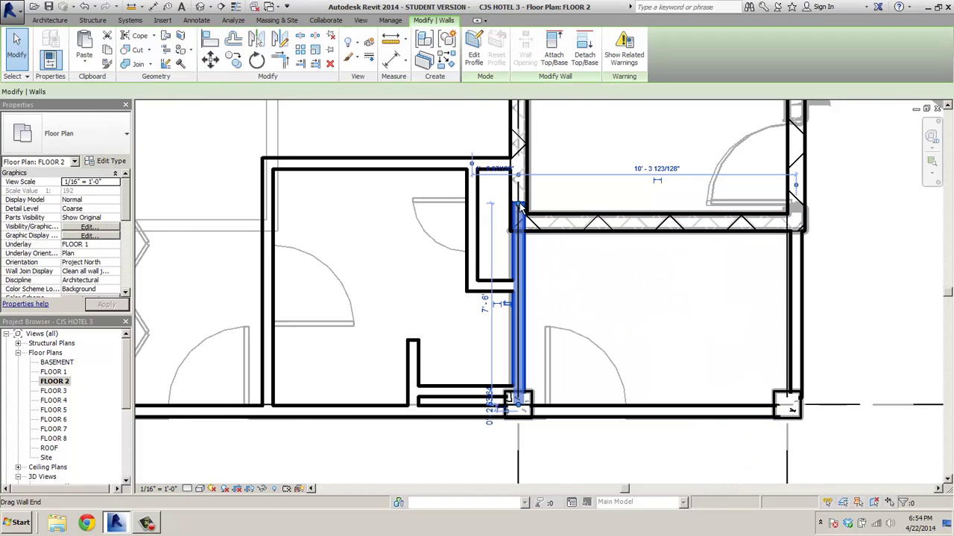
left_click_drag(520, 211, 520, 230)
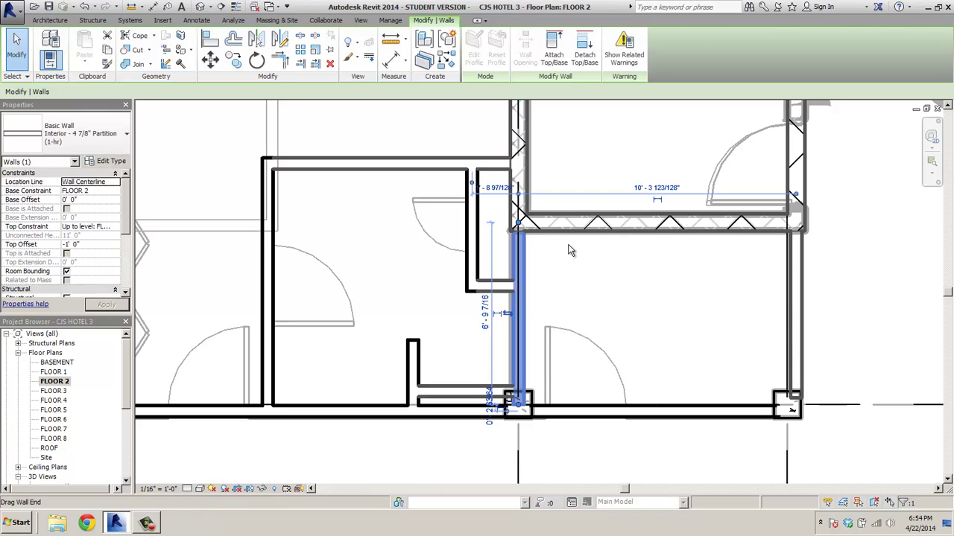
left_click(584, 278)
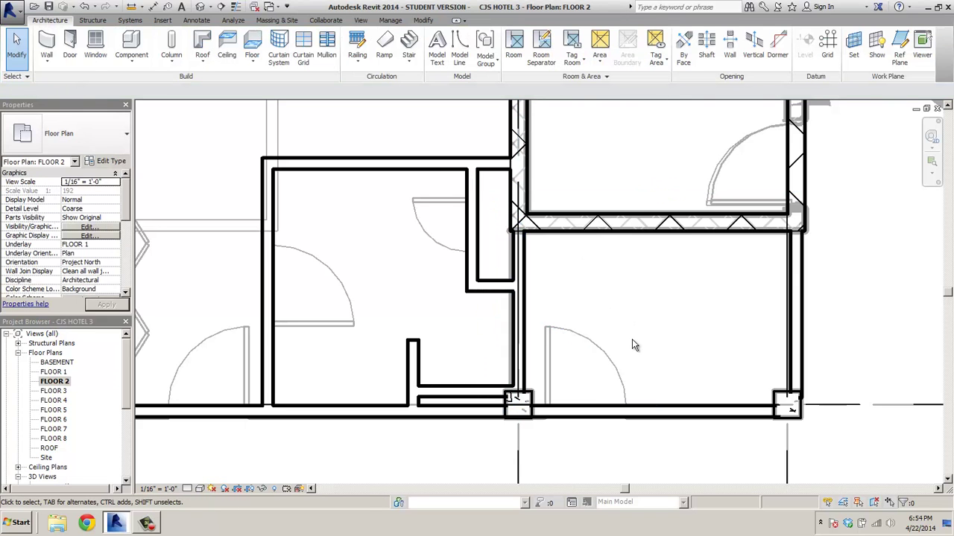
- Align the new grid I partition with the stair's room-side masonry face and the grid J wall with the stair wall's inner face
left_click(47, 43)
key("Escape")
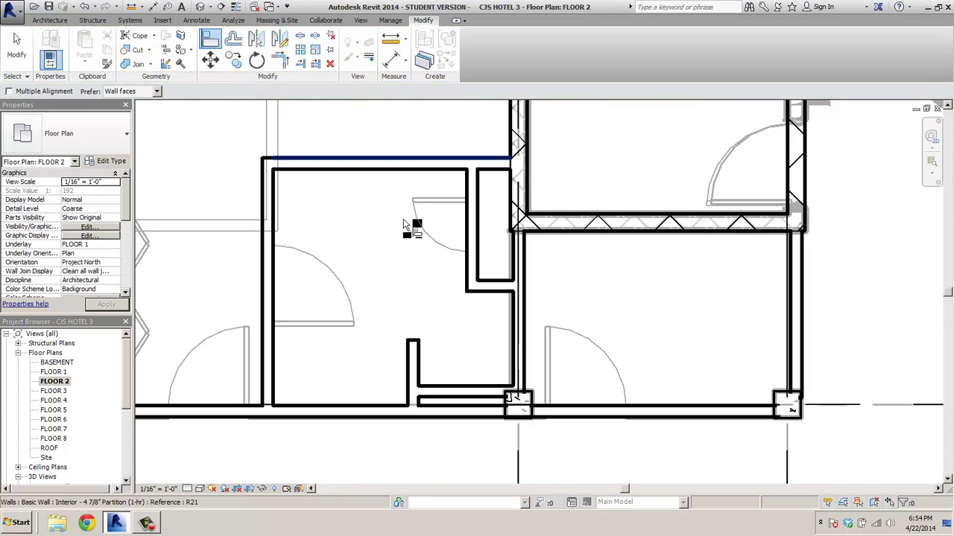
left_click(511, 261)
left_click(523, 269)
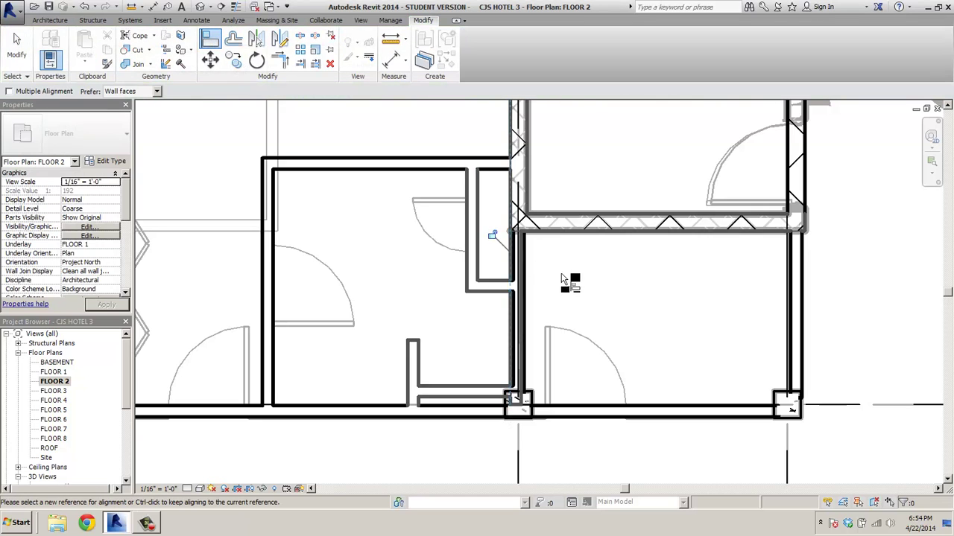
left_click(791, 309)
left_click(793, 309)
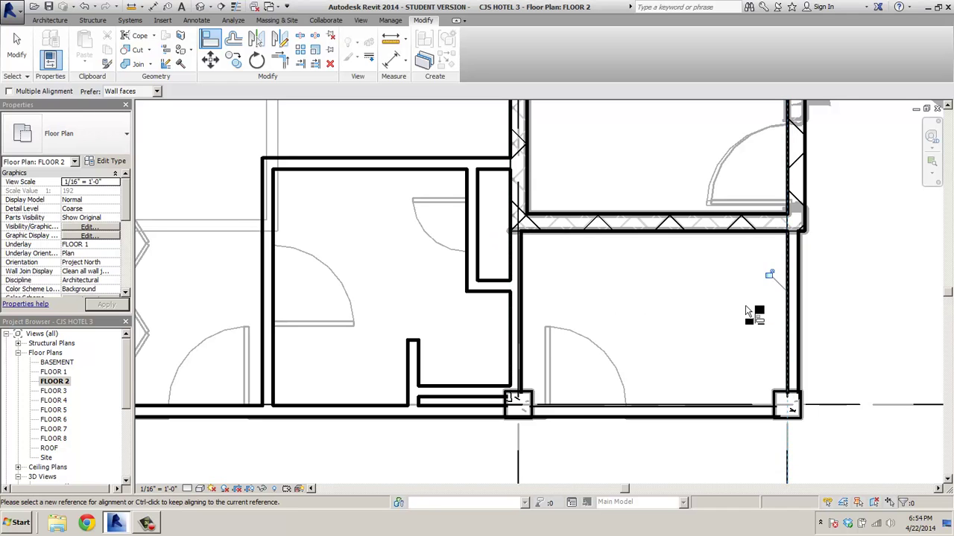
- Align the entry-side bathroom wall of the unit between grids G and H with the underlying plan line
scroll(746, 309, "down", 1)
middle_click_drag(496, 299, 763, 297)
scroll(707, 308, "down", 3)
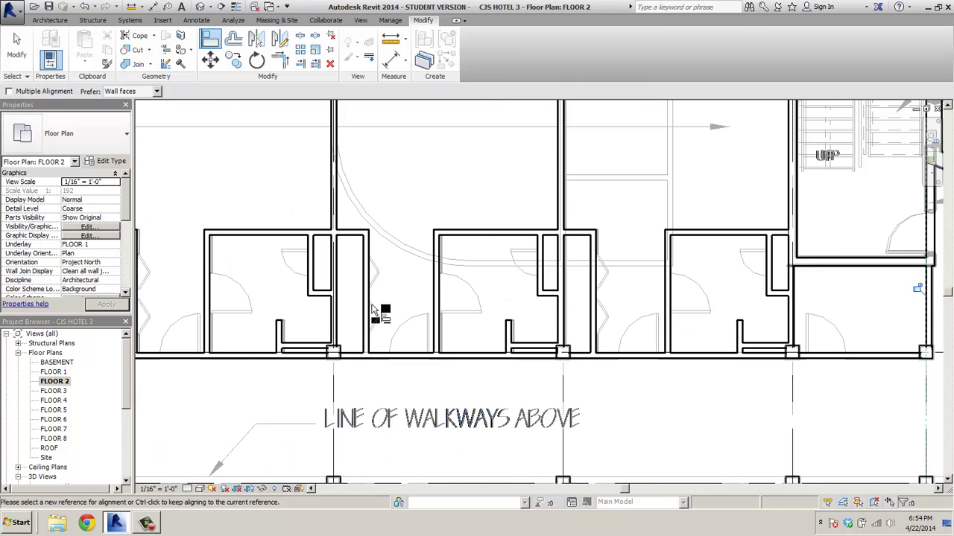
scroll(421, 314, "up", 1)
scroll(427, 323, "up", 1)
left_click(450, 338)
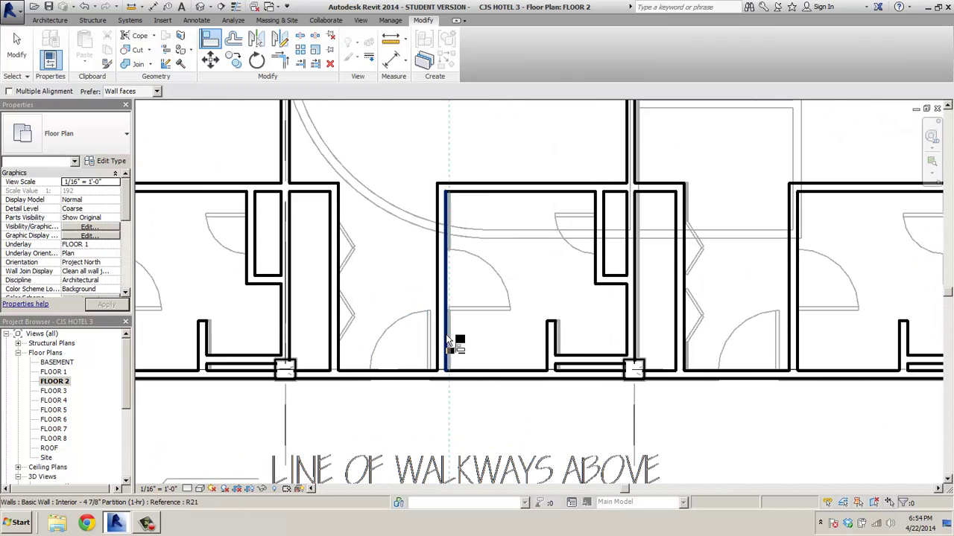
left_click(449, 339)
- Align the entry-side bathroom wall and the short stub wall of the unit between grids F and G with the underlay
scroll(480, 348, "down", 1)
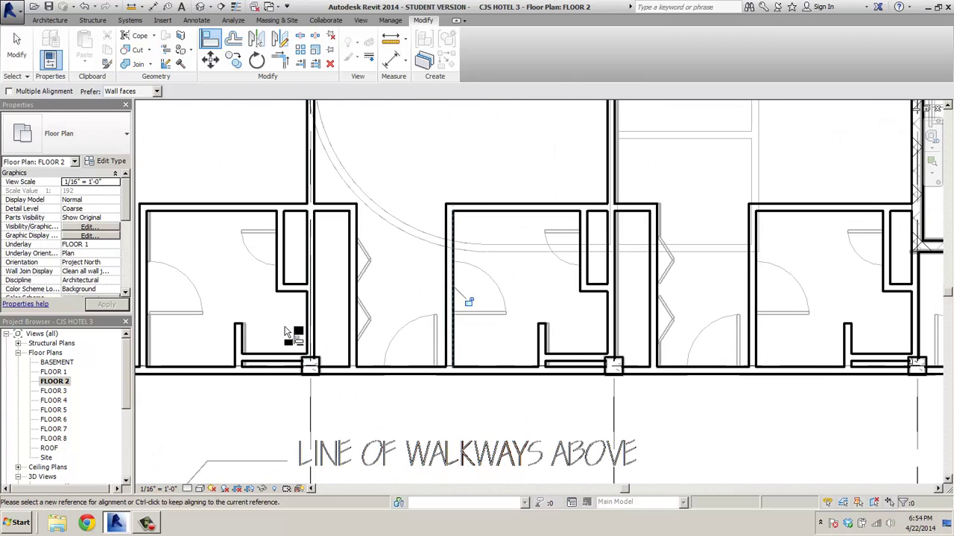
middle_click_drag(292, 334, 503, 331)
left_click(475, 340)
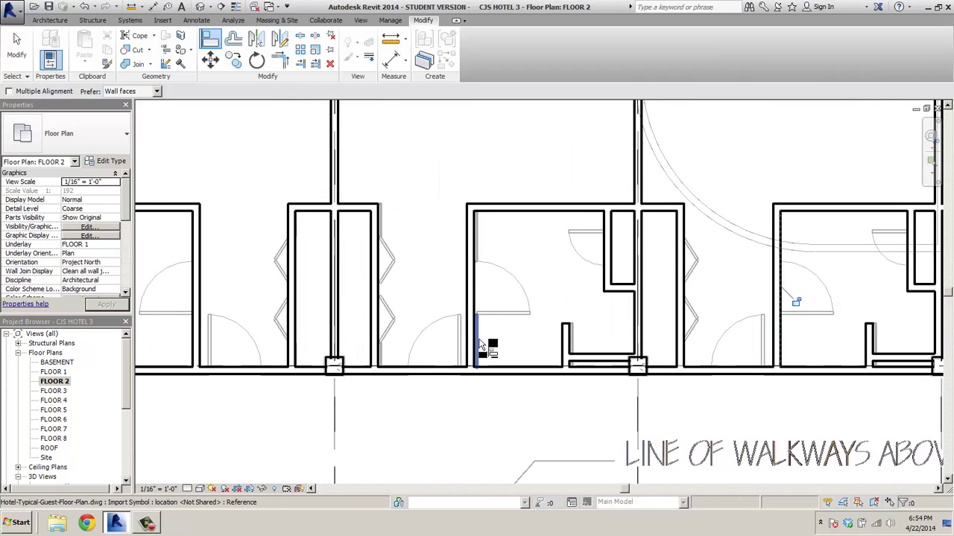
left_click(474, 344)
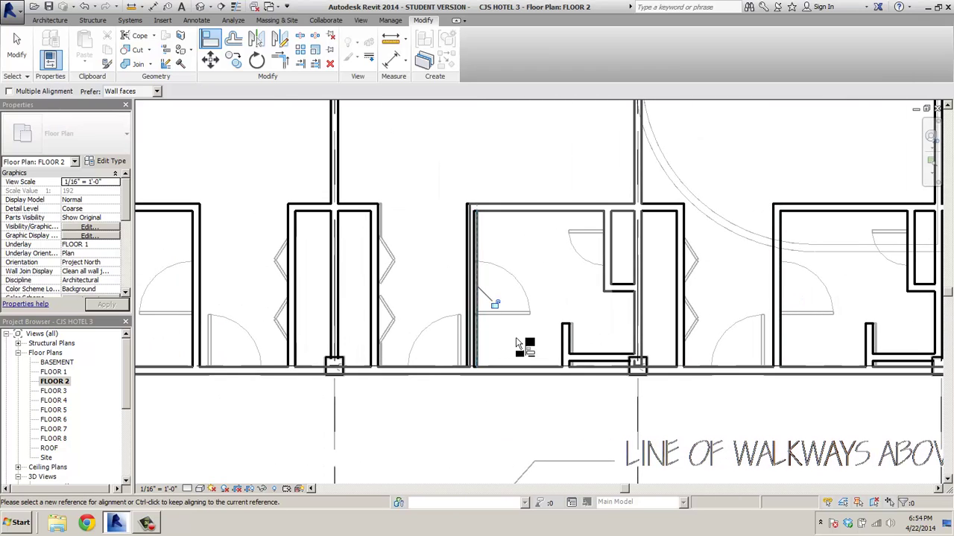
left_click(571, 344)
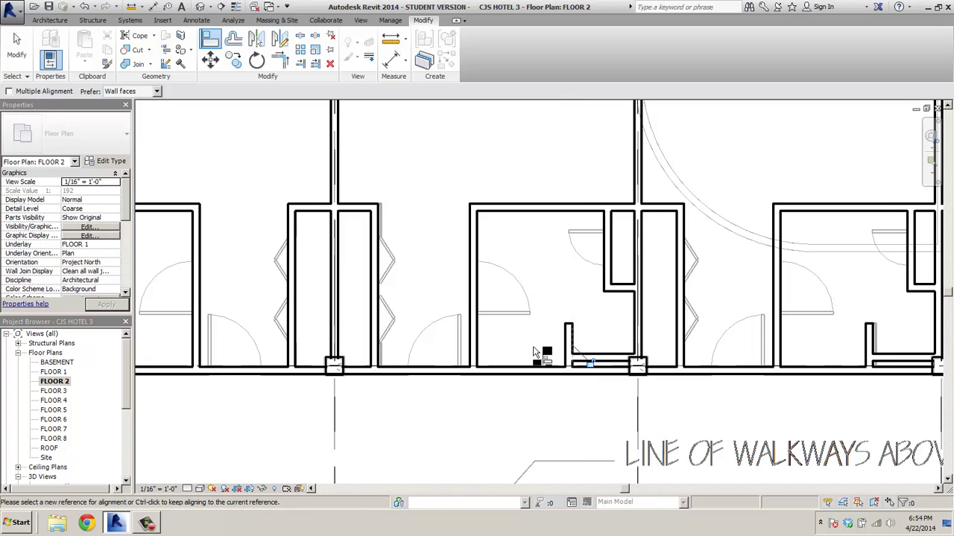
- Align the grid E dividing wall and the adjacent bathroom's stub and small-closet side walls, on the grid D side, with the underlay
scroll(481, 354, "down", 1)
middle_click_drag(313, 322, 564, 316)
scroll(407, 301, "up", 1)
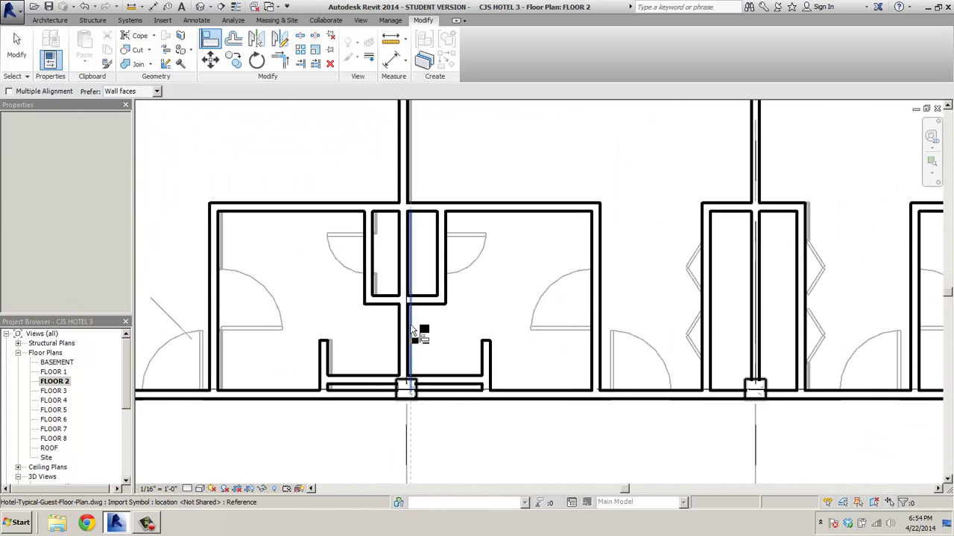
left_click(412, 331)
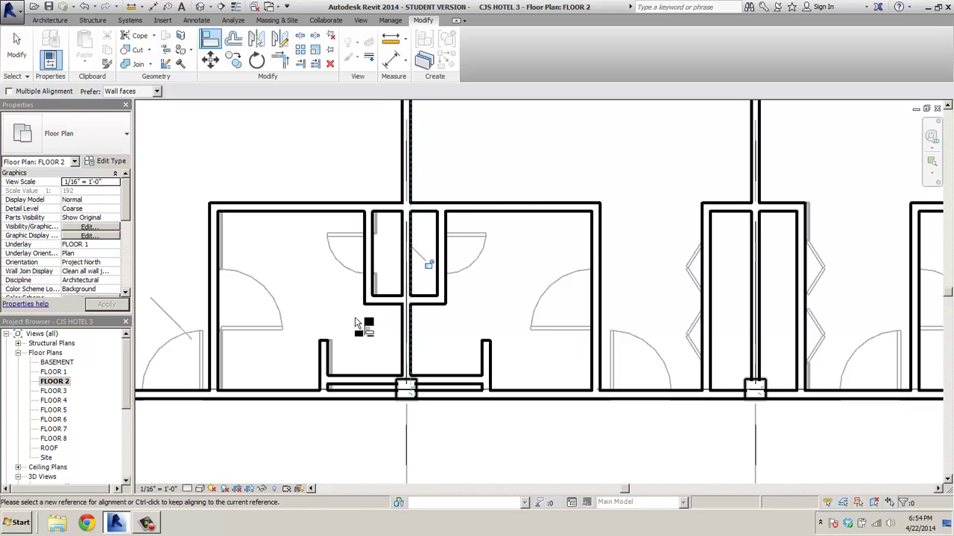
left_click(333, 362)
left_click(329, 365)
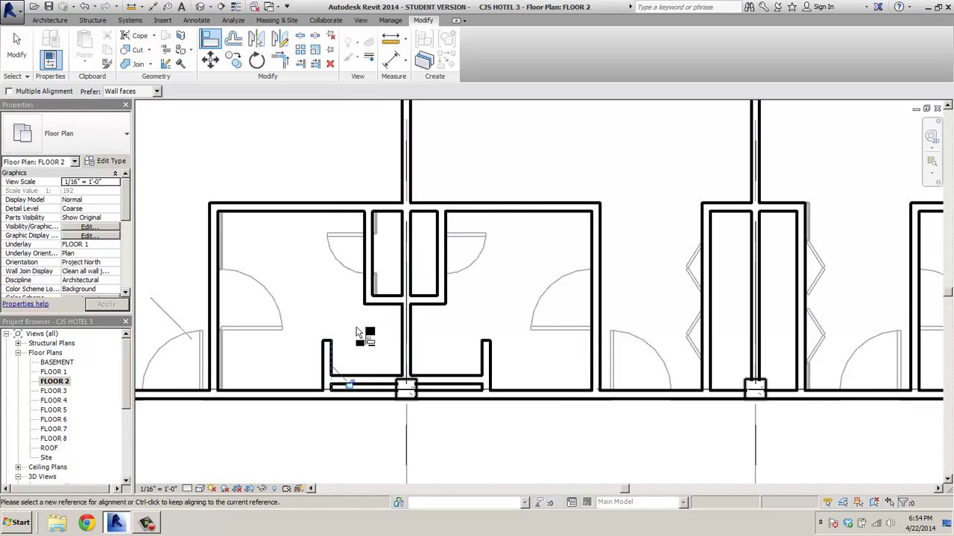
left_click(379, 289)
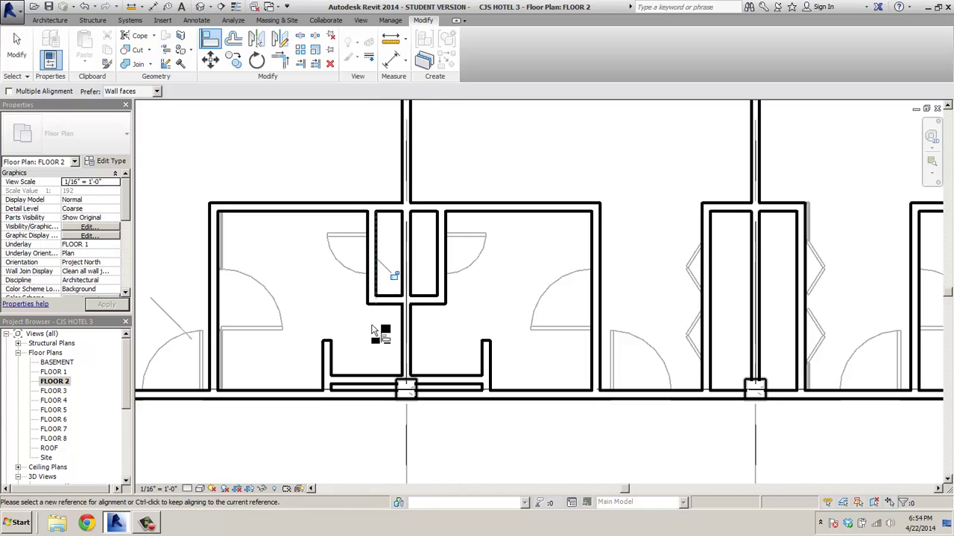
- Align the entry-side bathroom wall between grids D and E and the large closet's side wall beside grid D with the underlay
scroll(374, 335, "down", 1)
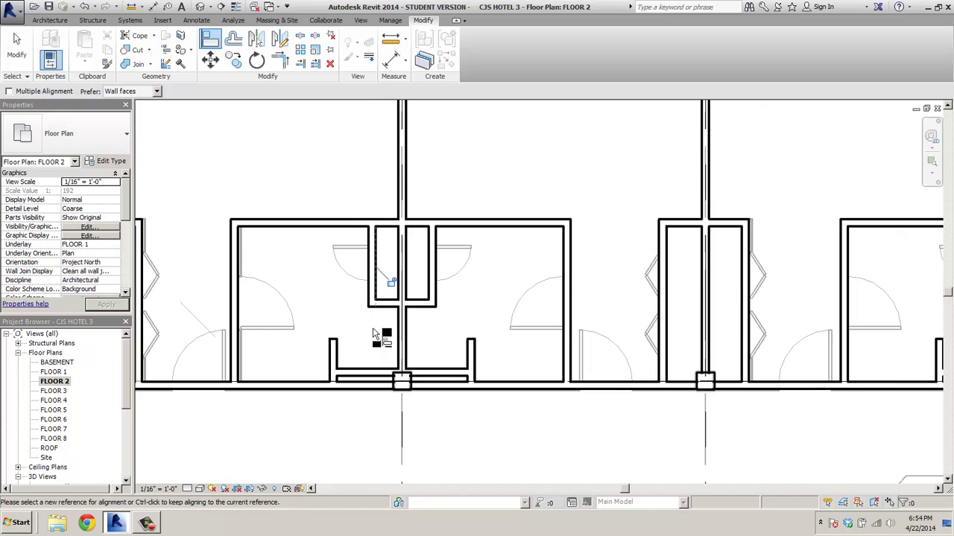
left_click(242, 256)
left_click(237, 257)
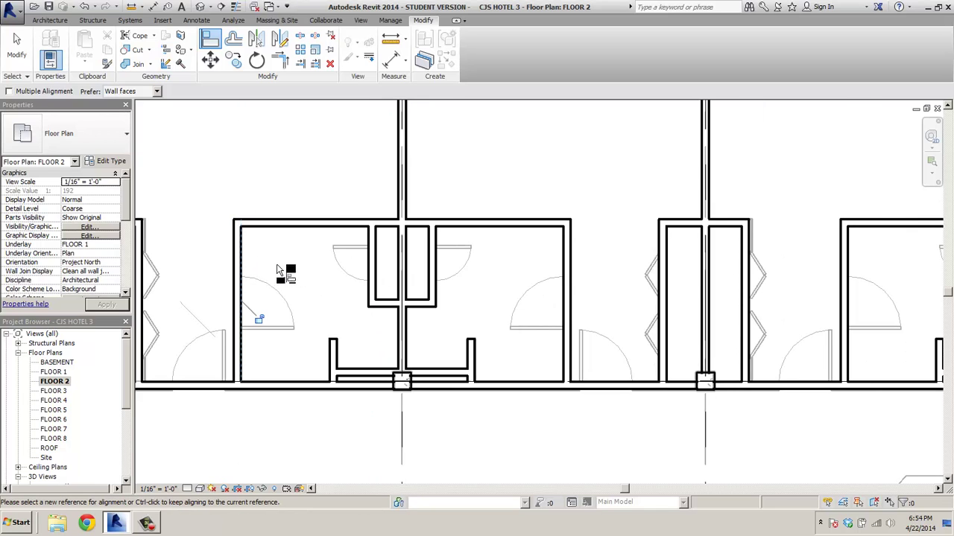
scroll(257, 270, "down", 2)
middle_click_drag(251, 273, 639, 277)
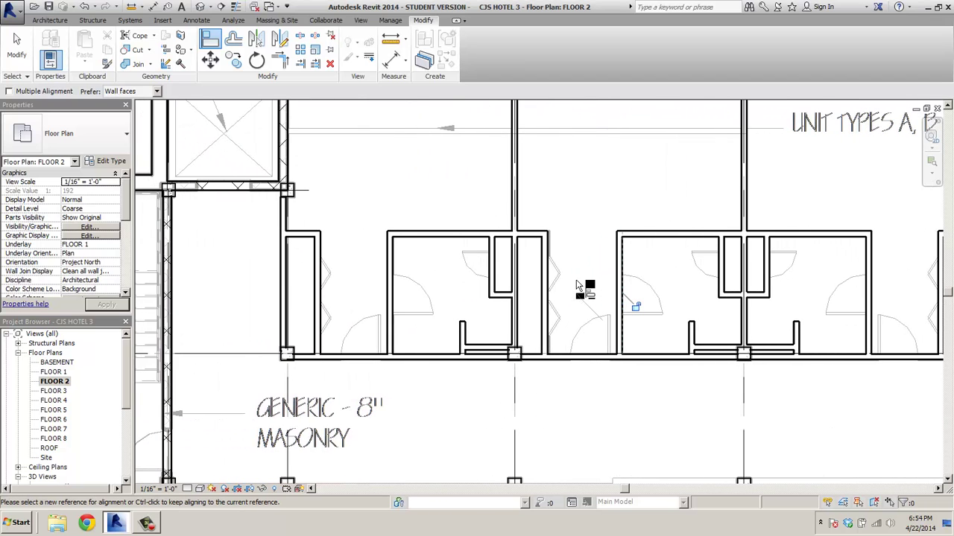
scroll(583, 277, "up", 2)
left_click(539, 235)
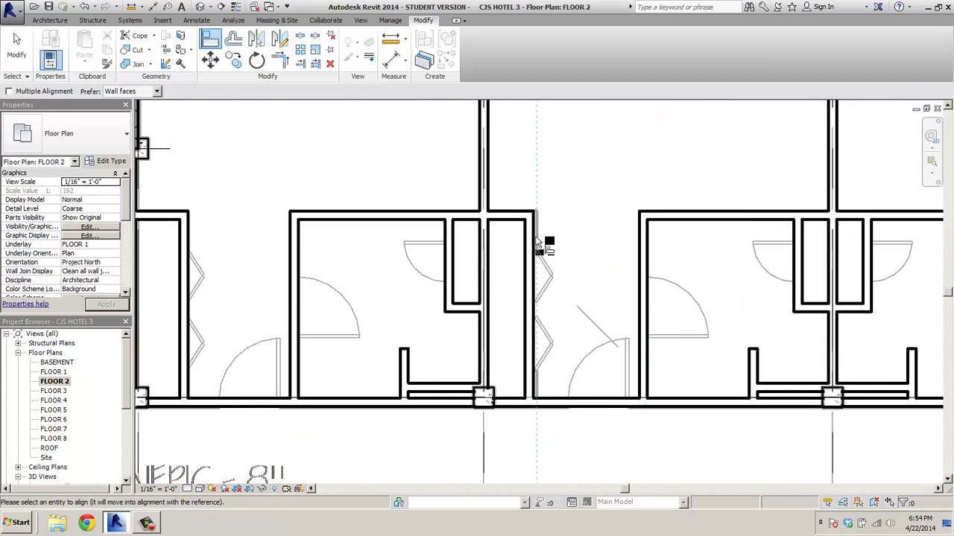
left_click(542, 245)
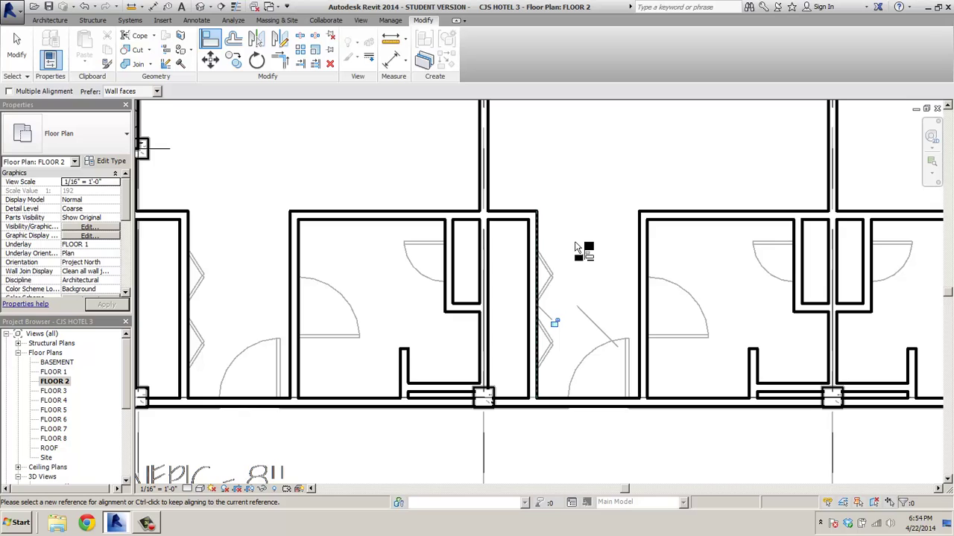
- Set the FLOOR 2 plan's underlay to None
scroll(581, 253, "down", 5)
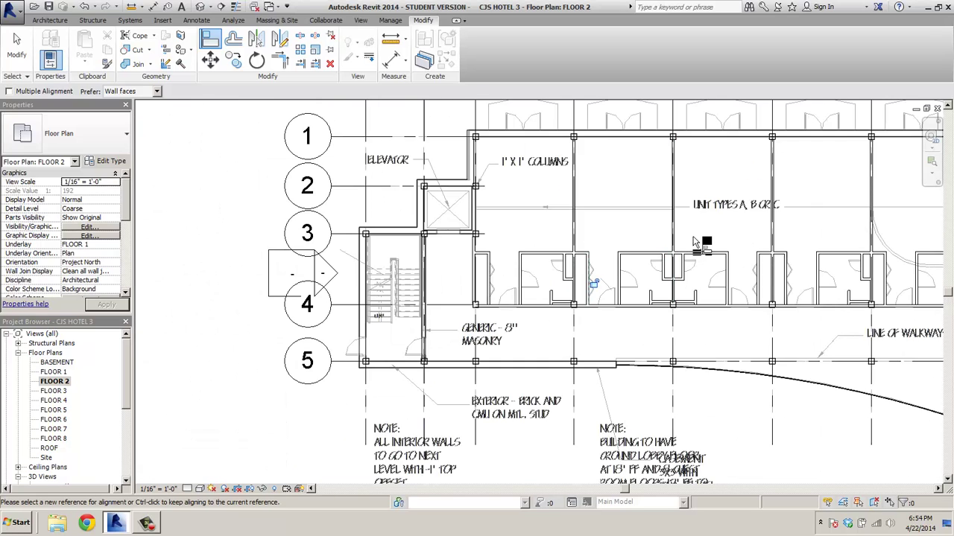
scroll(693, 242, "down", 1)
middle_click_drag(692, 242, 492, 305)
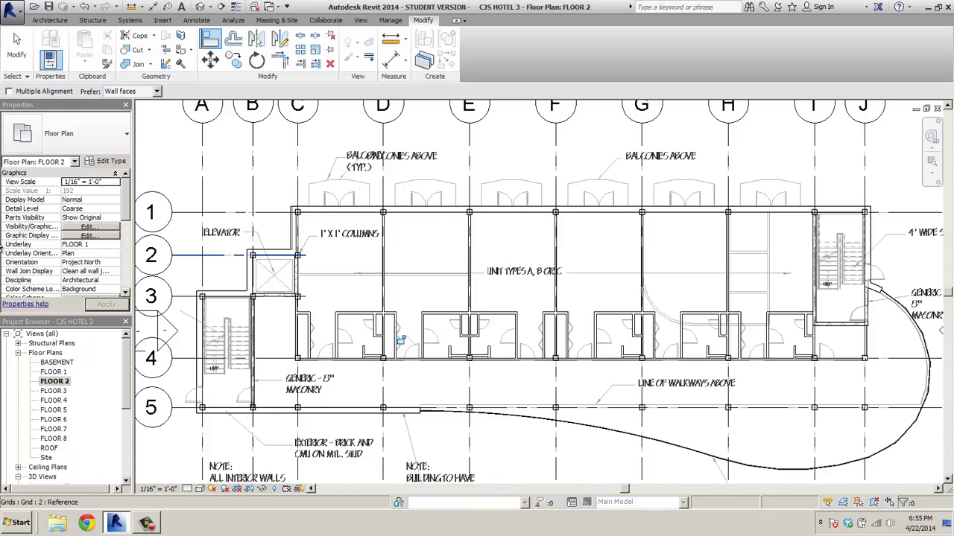
left_click(115, 245)
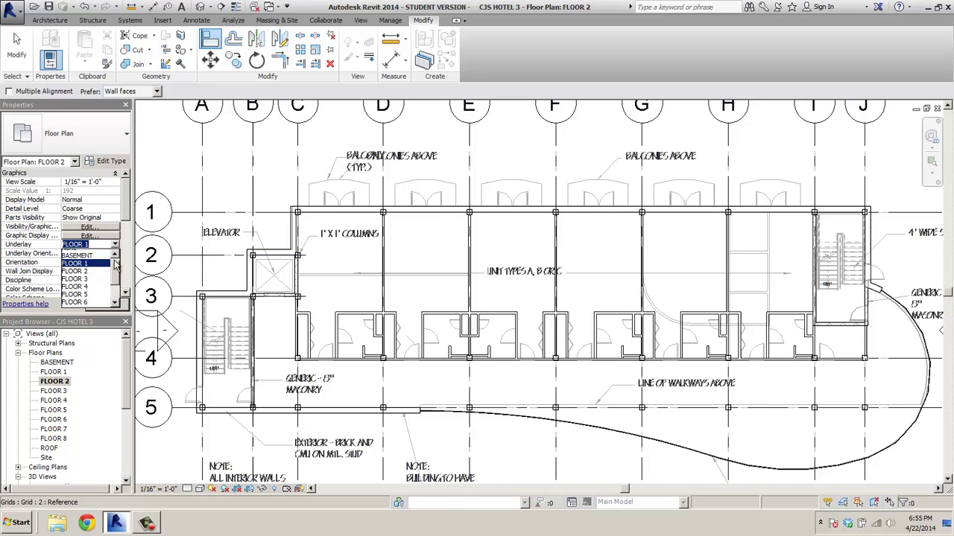
left_click(76, 255)
left_click(109, 305)
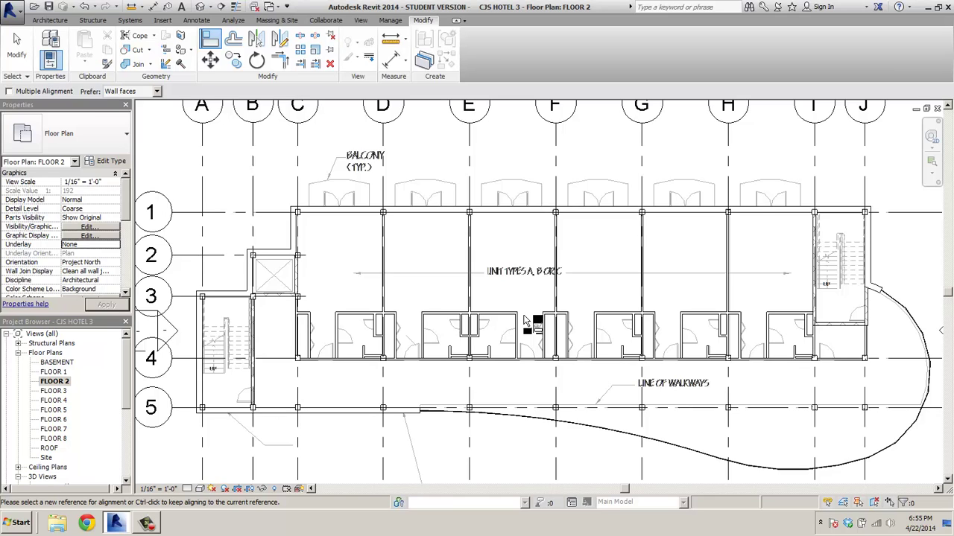
- Open the FLOOR 1 plan and set its view scale to 3/32" = 1'-0"
double_click(54, 372)
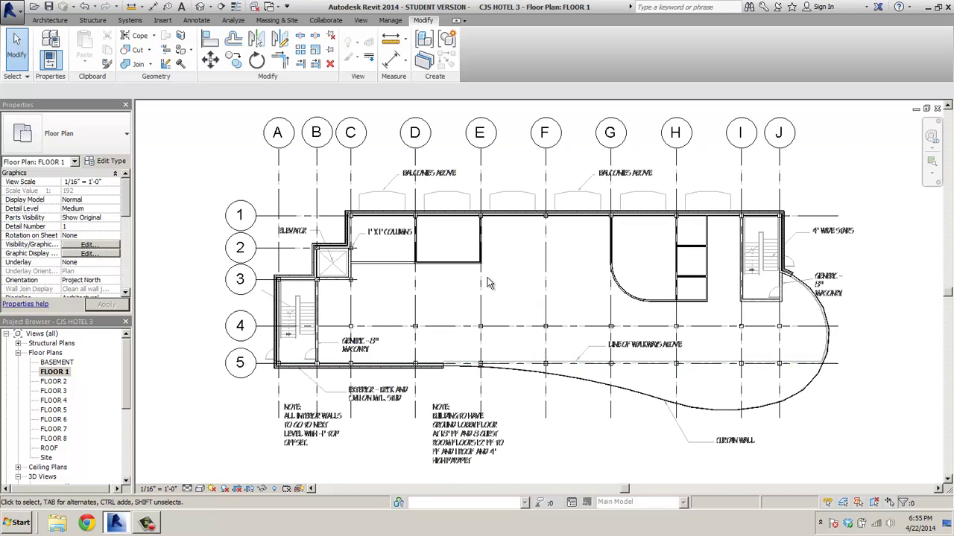
left_click(112, 182)
left_click(115, 183)
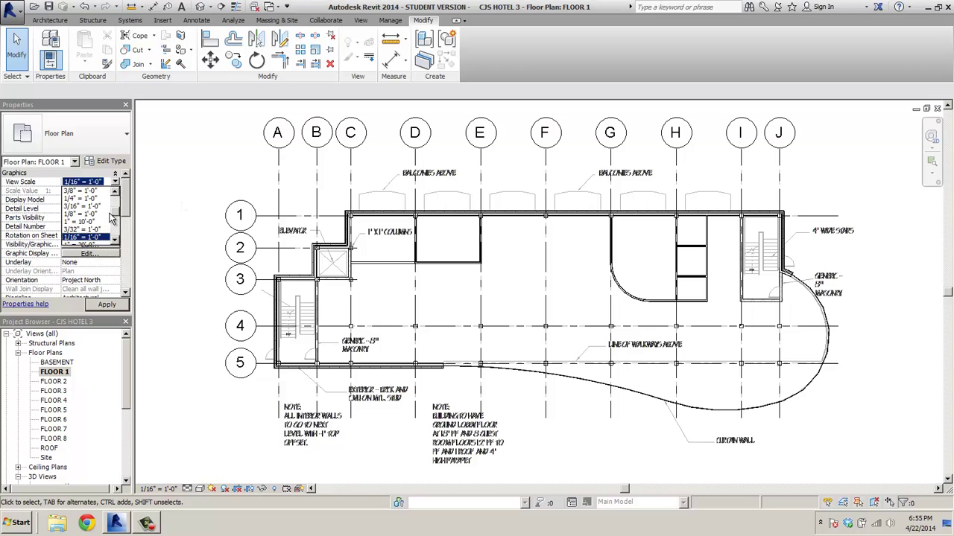
scroll(109, 223, "down", 1)
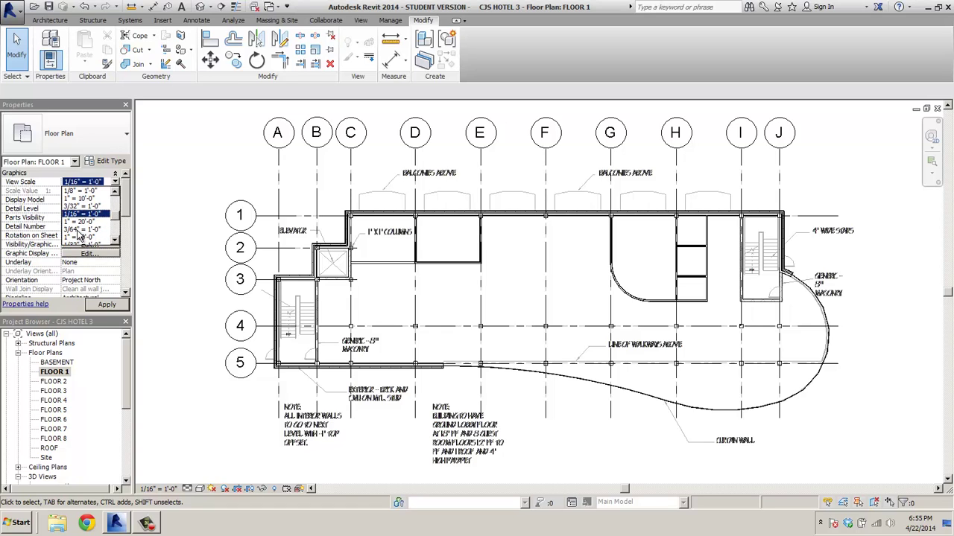
left_click(75, 207)
left_click(108, 307)
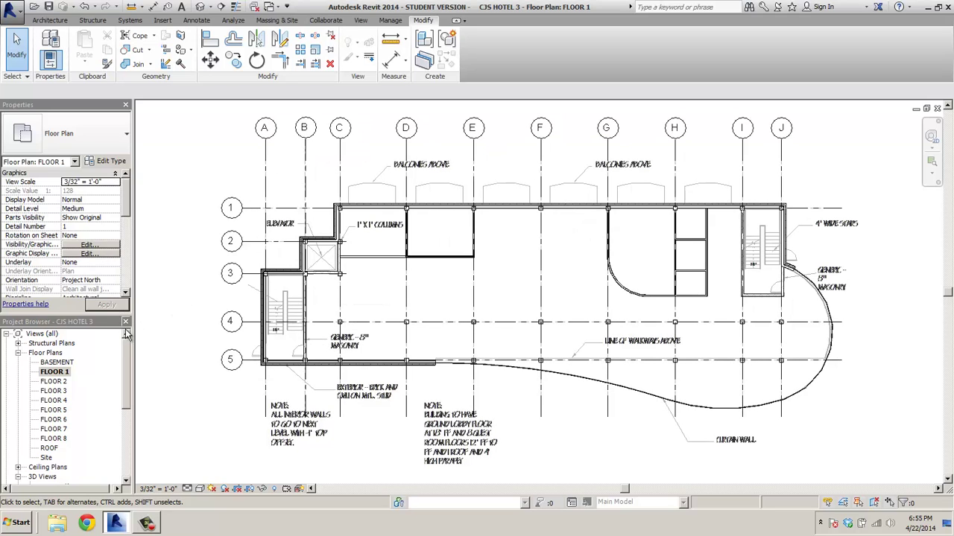
- Open the FLOOR 2 plan and set its view scale to 3/32" = 1'-0"
left_click(62, 382)
double_click(63, 383)
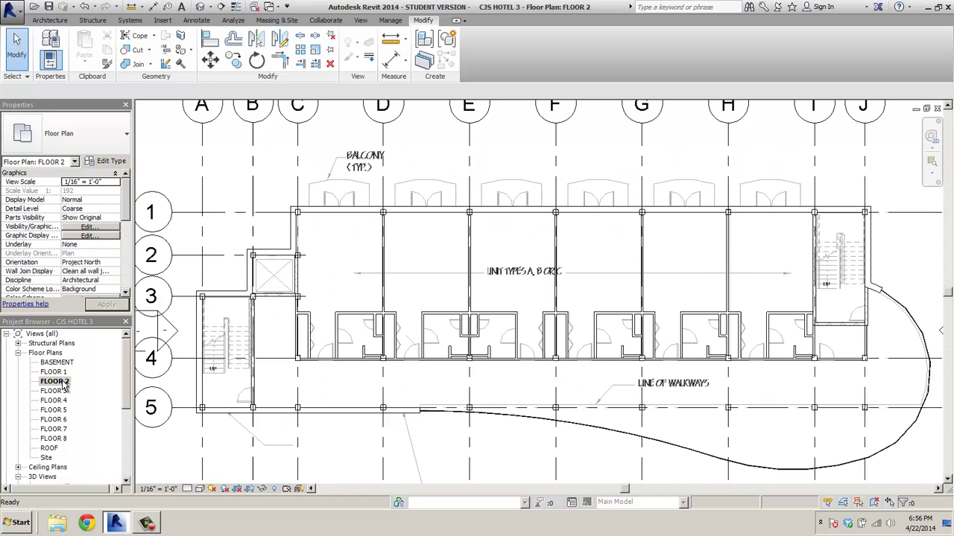
left_click(116, 184)
left_click(117, 184)
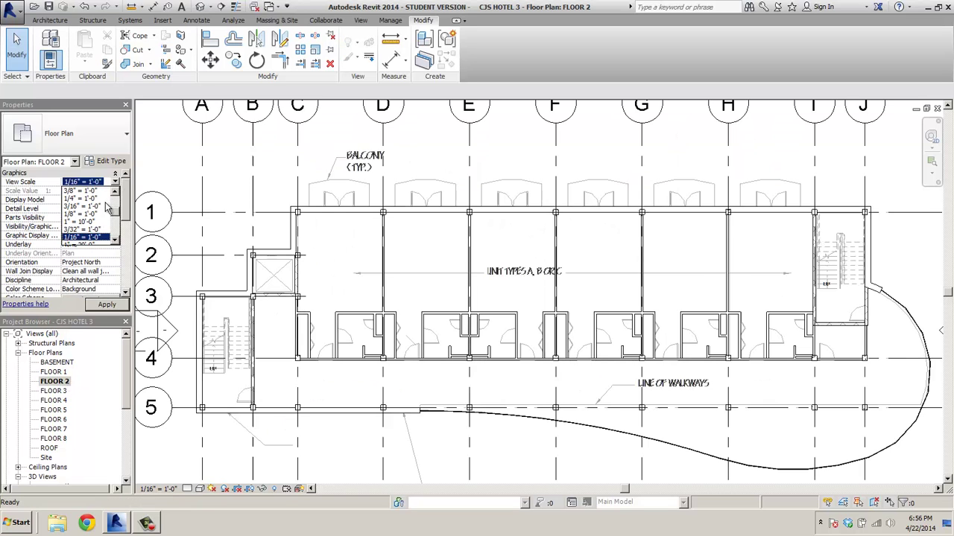
left_click(86, 237)
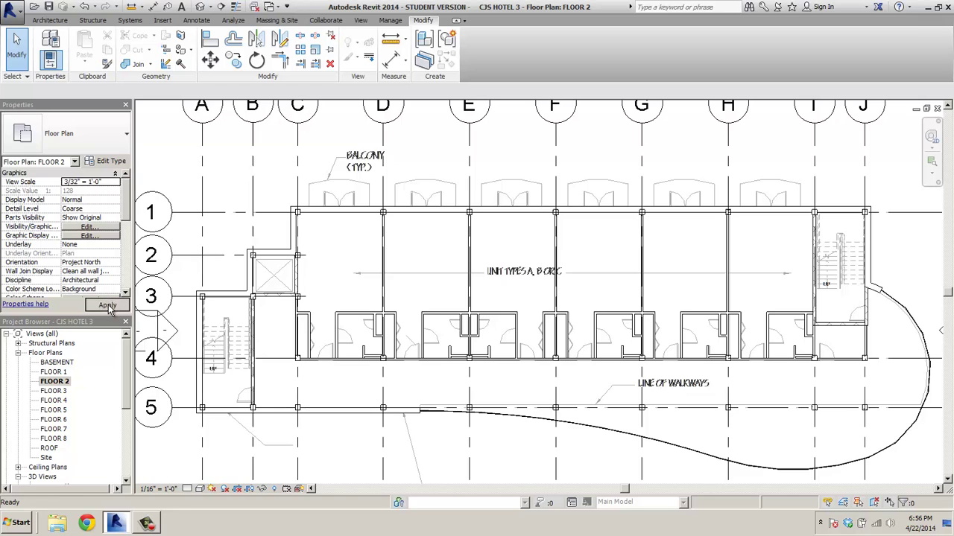
left_click(106, 304)
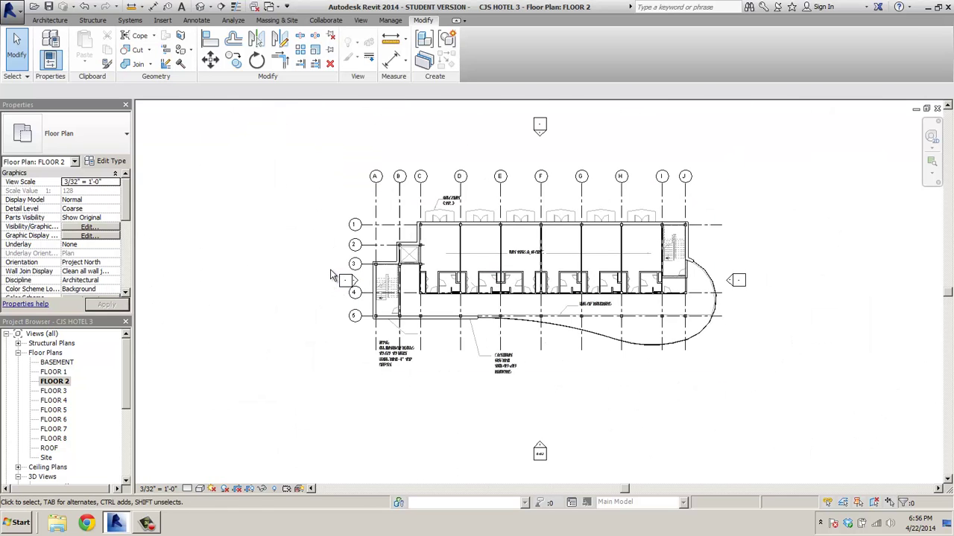
- Select the four elevation markers around the FLOOR 2 plan and hide those elements in the view
left_click_drag(331, 271, 371, 304)
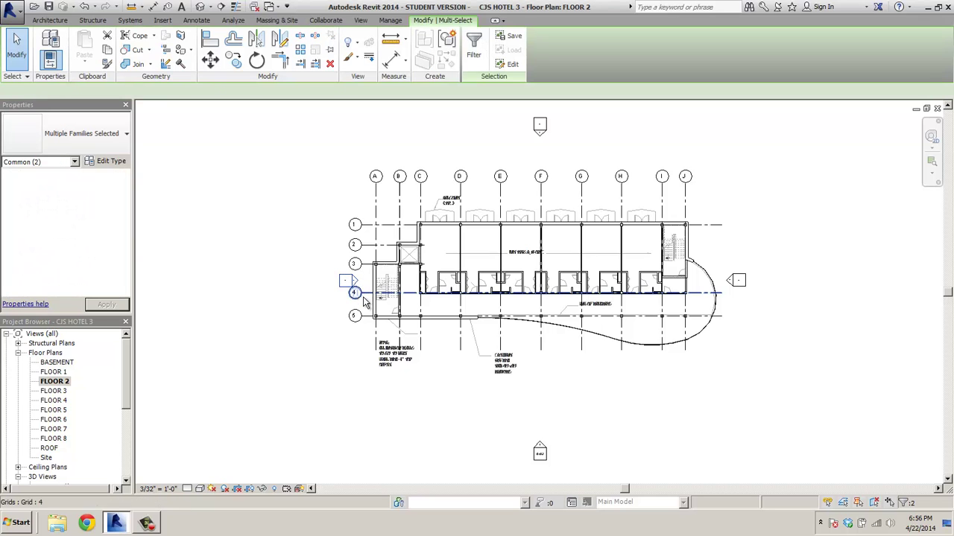
left_click_drag(511, 422, 569, 472)
left_click_drag(717, 267, 757, 291, "ctrl")
left_click_drag(512, 111, 584, 162, "ctrl")
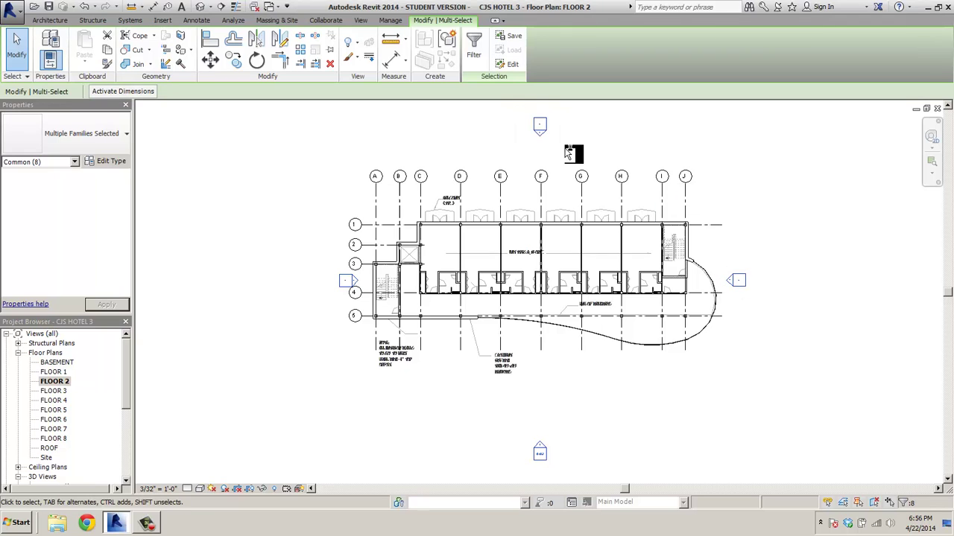
right_click(539, 131)
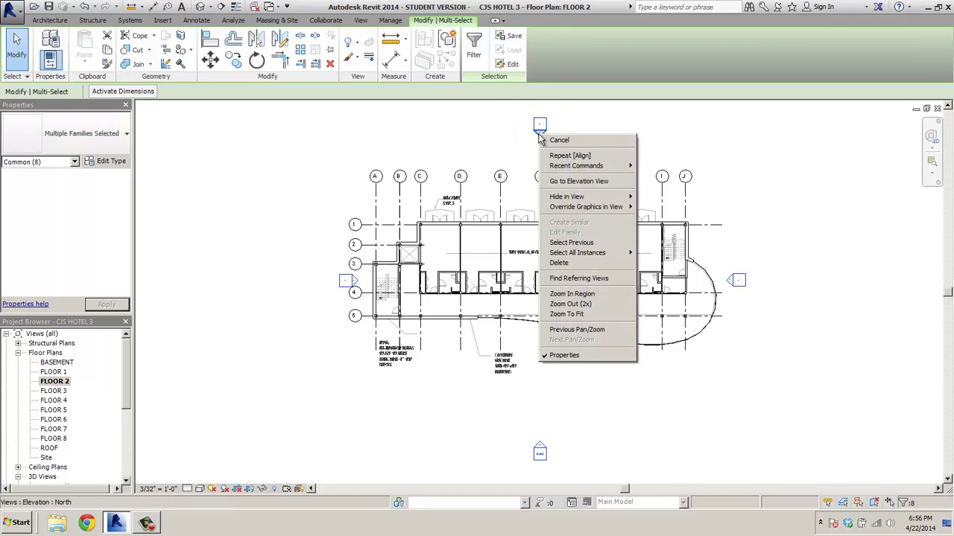
mouse_move(571, 196)
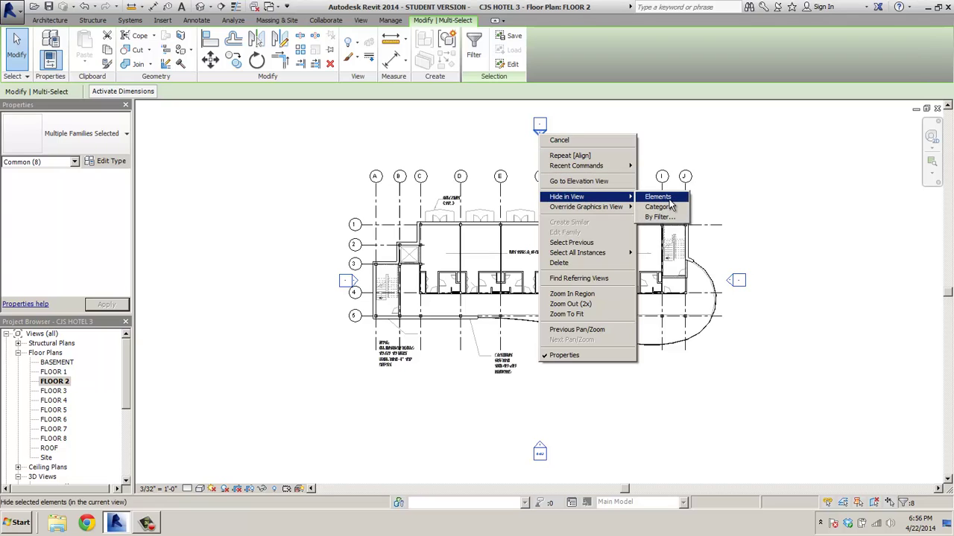
left_click(669, 199)
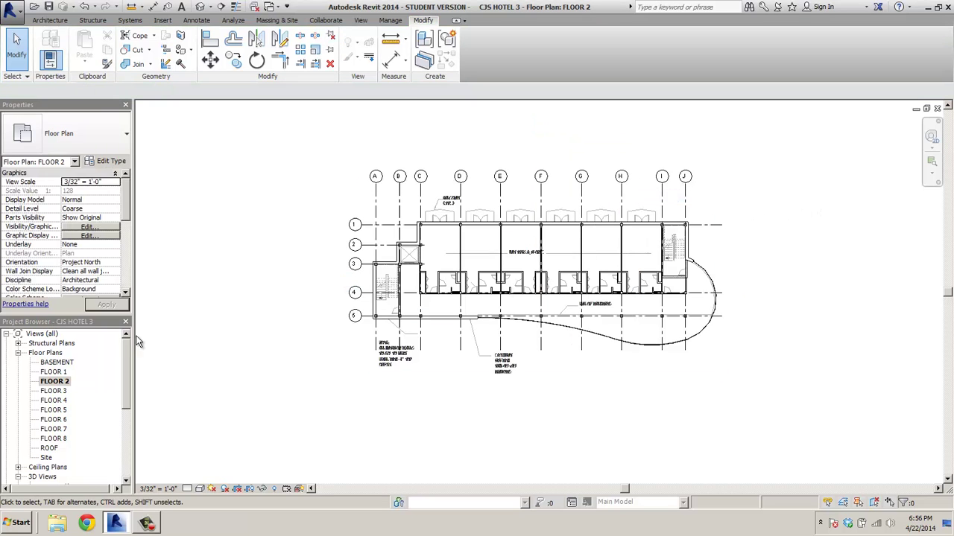
- Open sheet A101 - HOTEL EXERCISE 1 and move the FLOOR 1 viewport down and left to fit within the sheet border
scroll(127, 413, "down", 2)
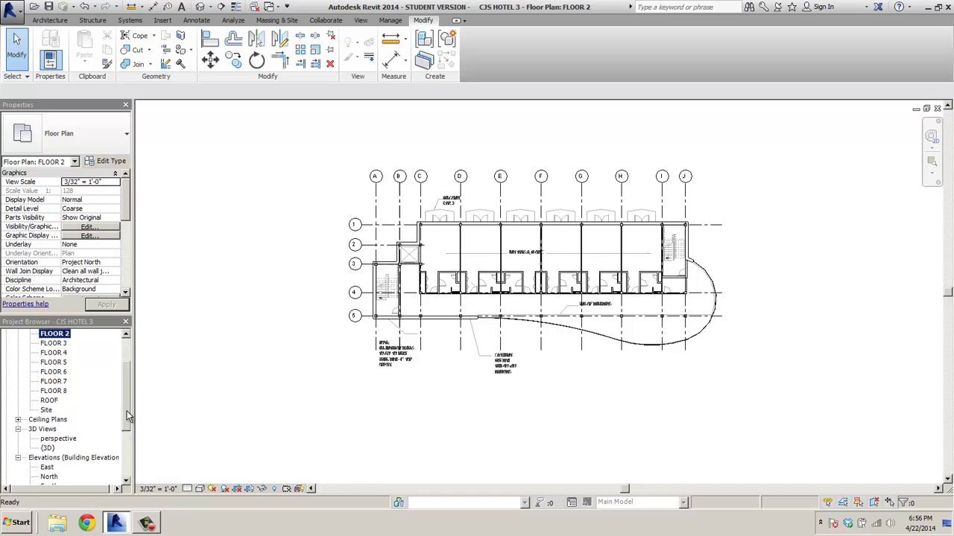
left_click_drag(126, 416, 124, 450)
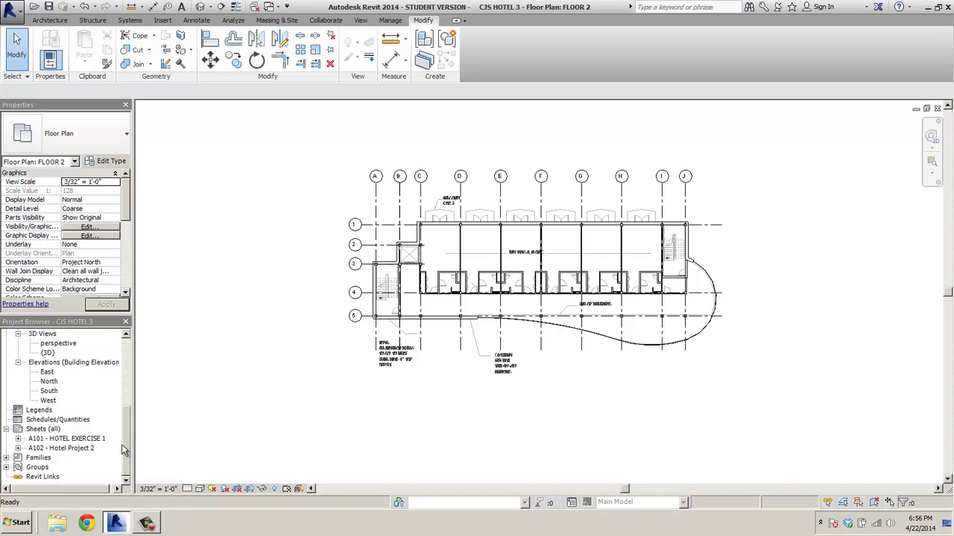
double_click(66, 439)
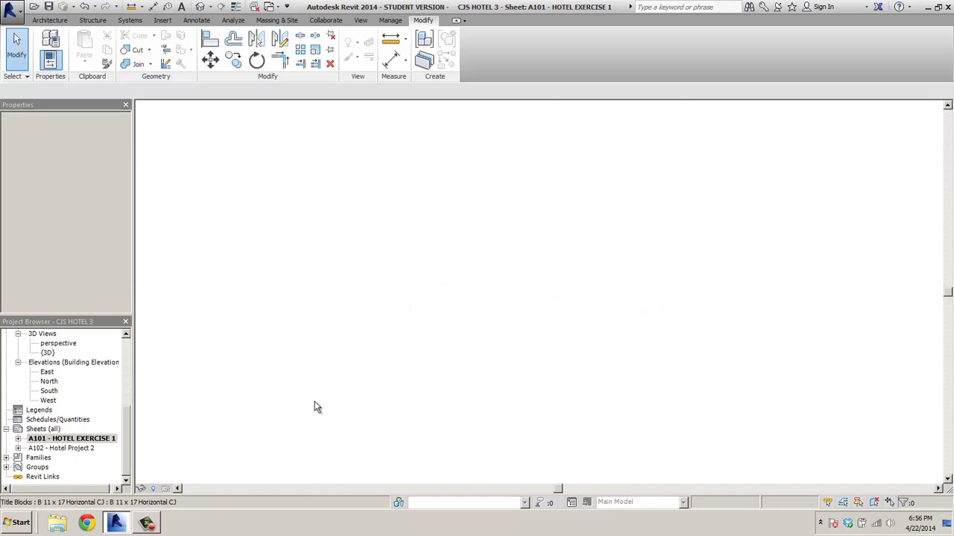
scroll(343, 381, "down", 2)
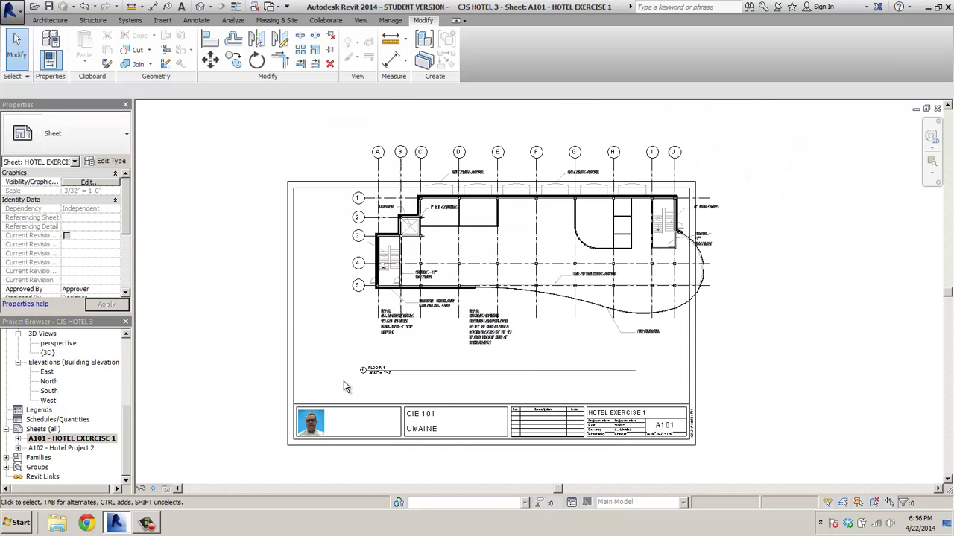
left_click(483, 316)
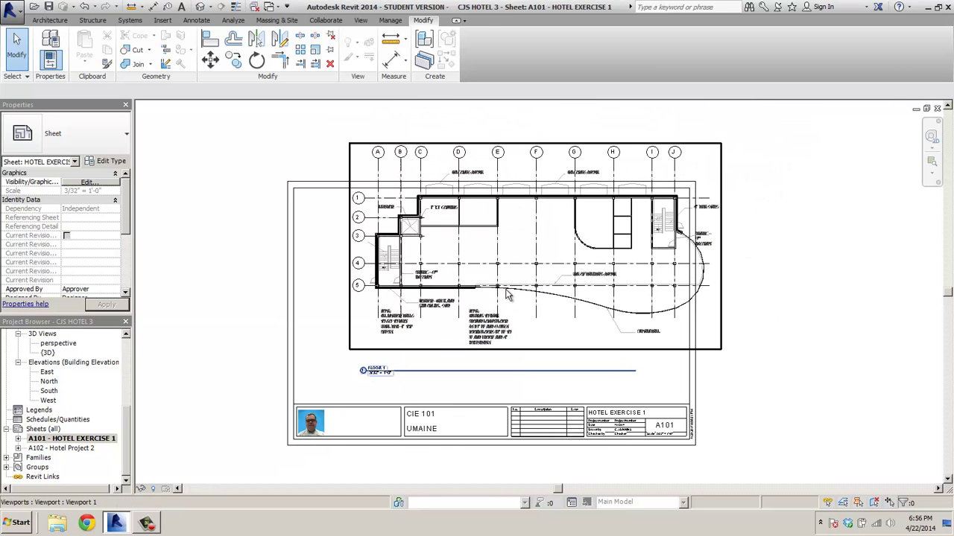
left_click_drag(509, 298, 471, 329)
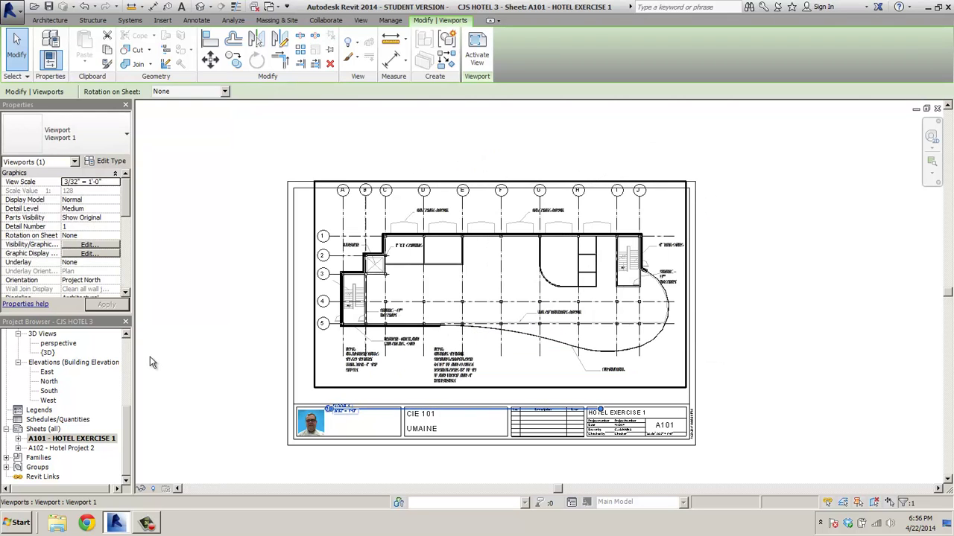
- Shorten the lettered grid lines A to J in the FLOOR 1 plan so their bubbles sit closer to the building
left_click_drag(128, 420, 125, 345)
double_click(53, 371)
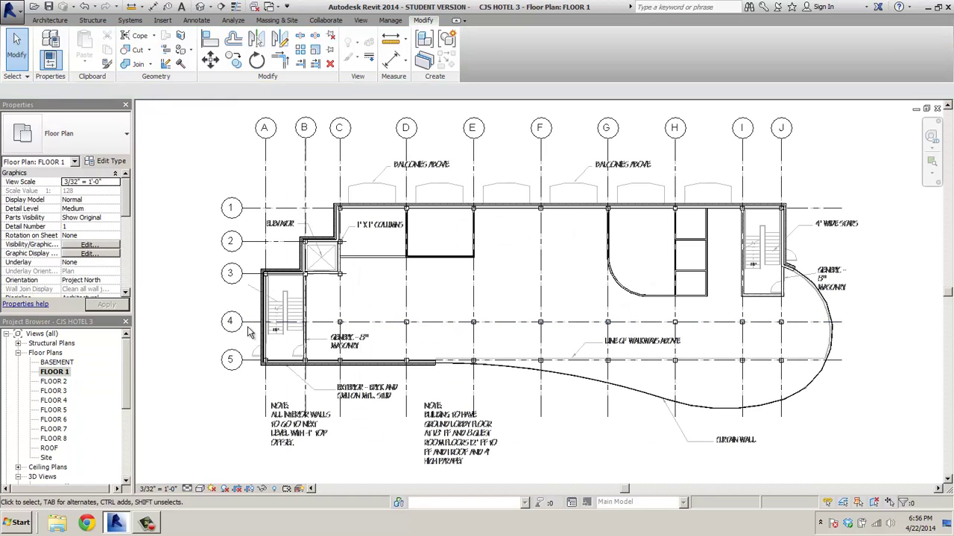
left_click(268, 143)
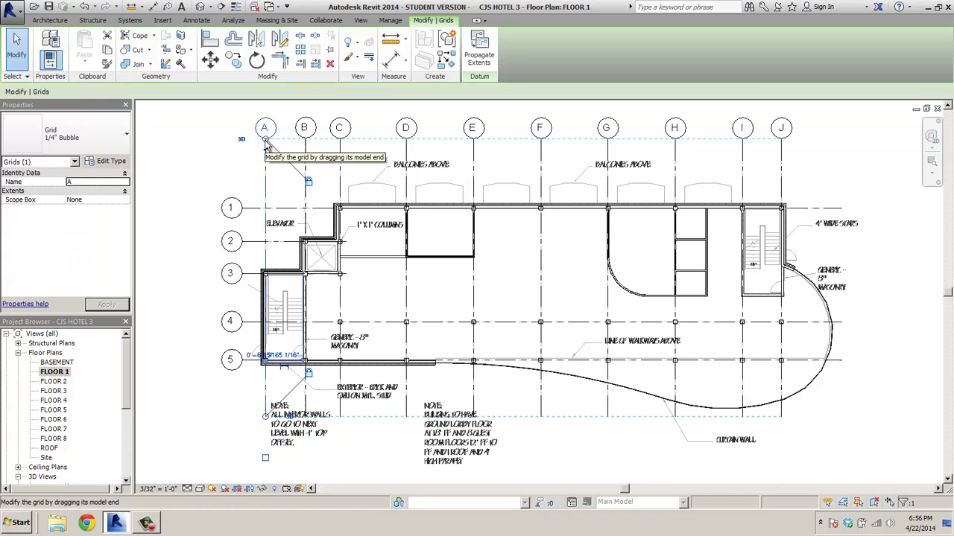
left_click_drag(266, 145, 212, 163)
left_click(211, 169)
left_click(306, 144)
left_click(203, 164)
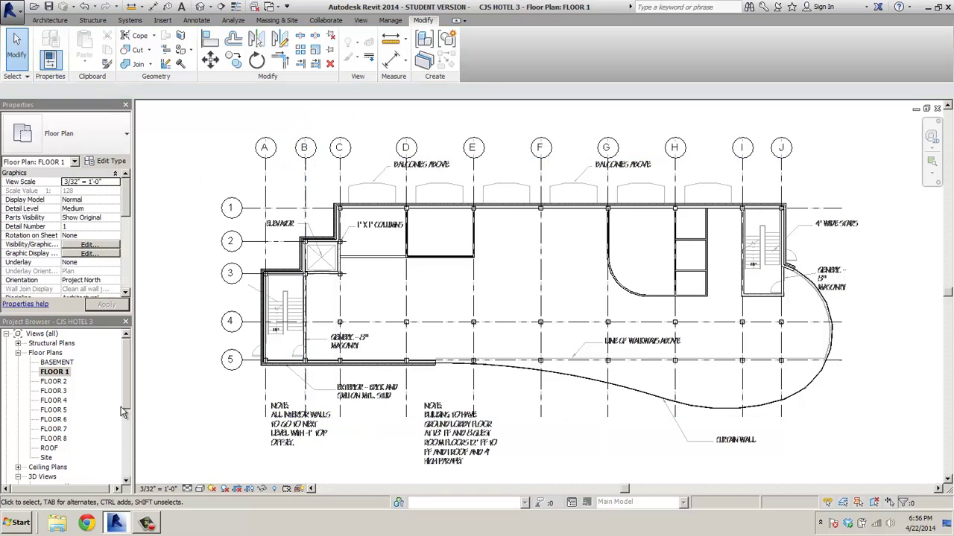
- Return to sheet A101 and move the FLOOR 1 viewport title up into the clear space above the title block
scroll(125, 414, "down", 5)
left_click(56, 439)
double_click(56, 439)
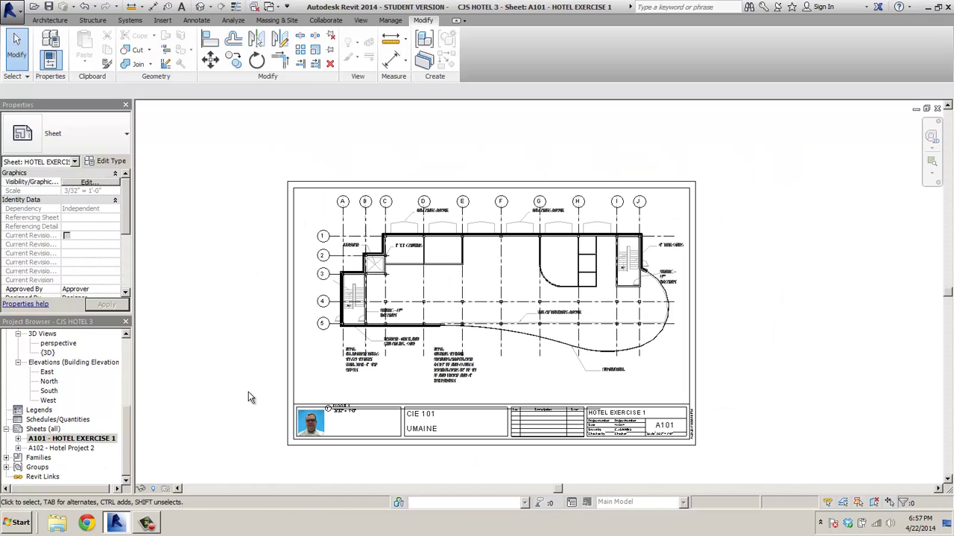
left_click(346, 409)
left_click_drag(387, 395, 397, 394)
left_click(240, 351)
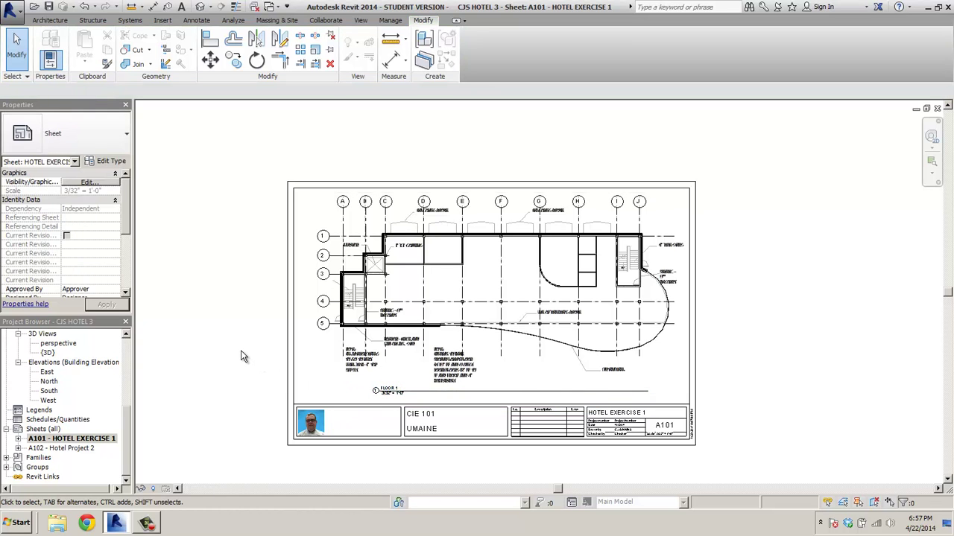
- Check sheet A102 - Hotel Project 2 and create a new sheet with the B 11 x 17 Horizontal CJ title block
left_click(74, 450)
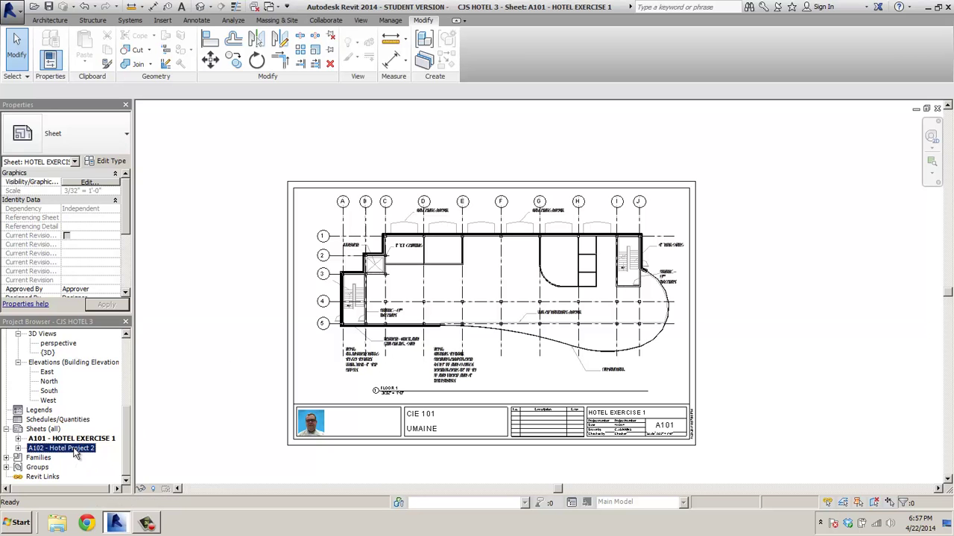
double_click(75, 450)
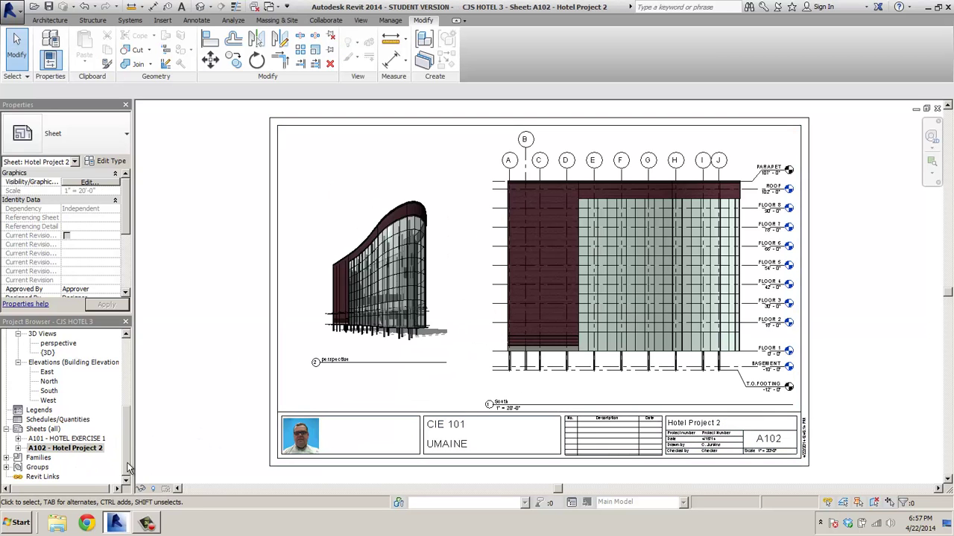
right_click(47, 431)
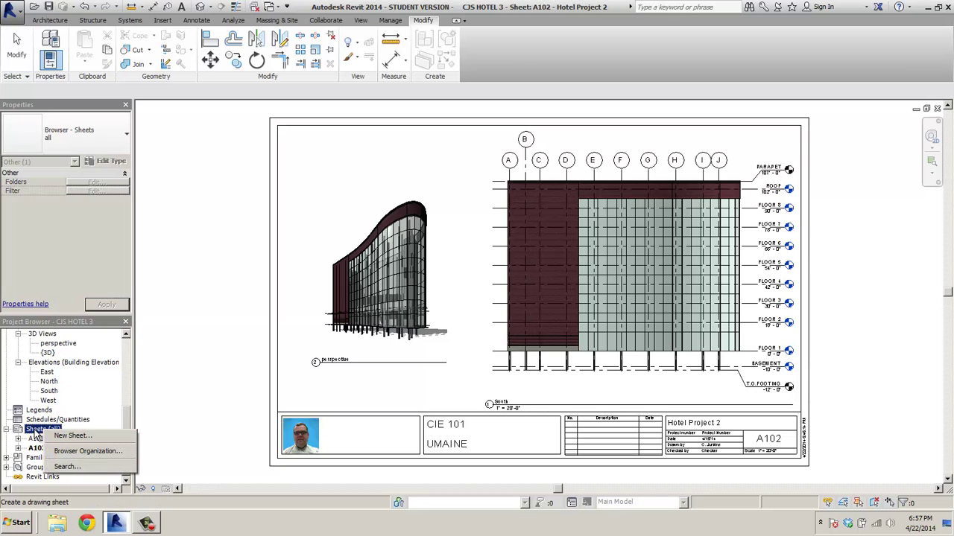
left_click(65, 436)
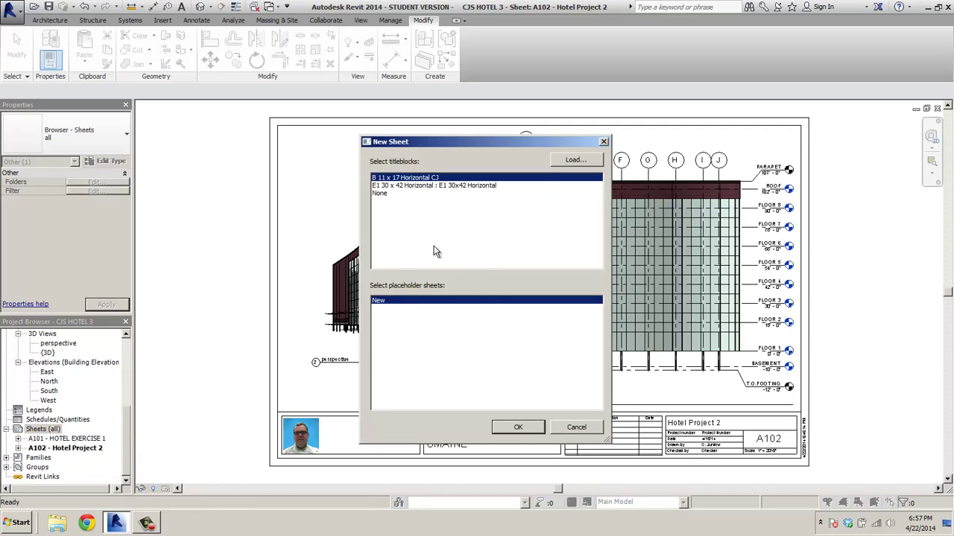
left_click(522, 428)
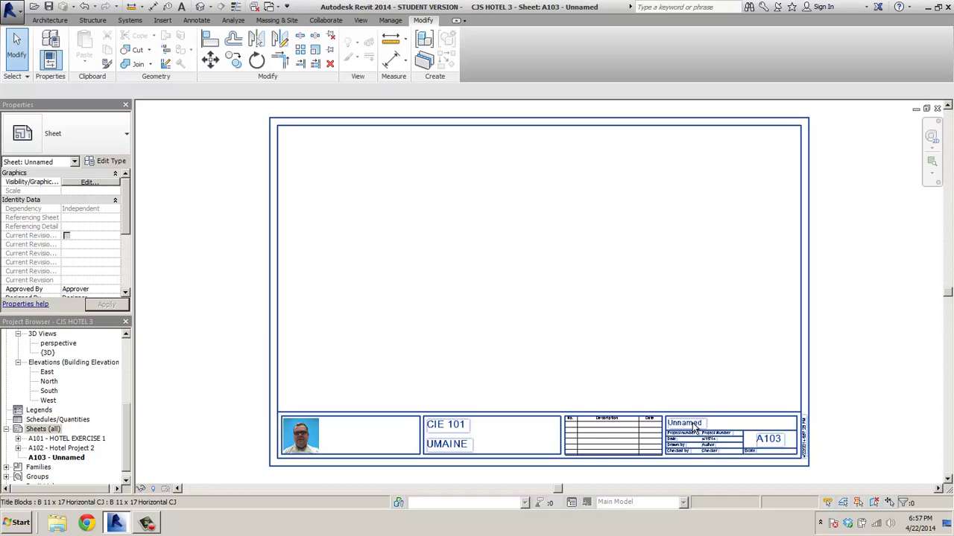
- Name sheet A103 "Hotel Project 3" in its title block
left_click(694, 427)
left_click(695, 426)
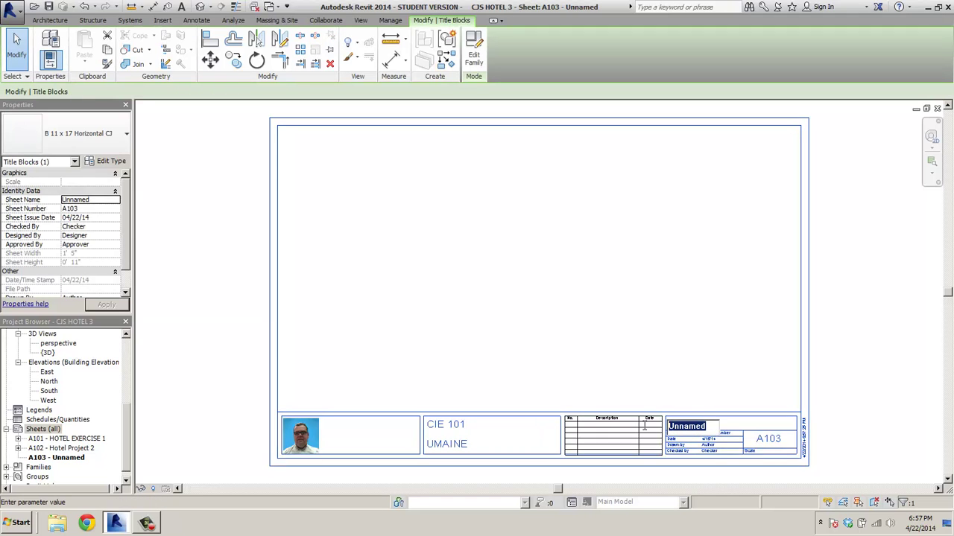
type("H")
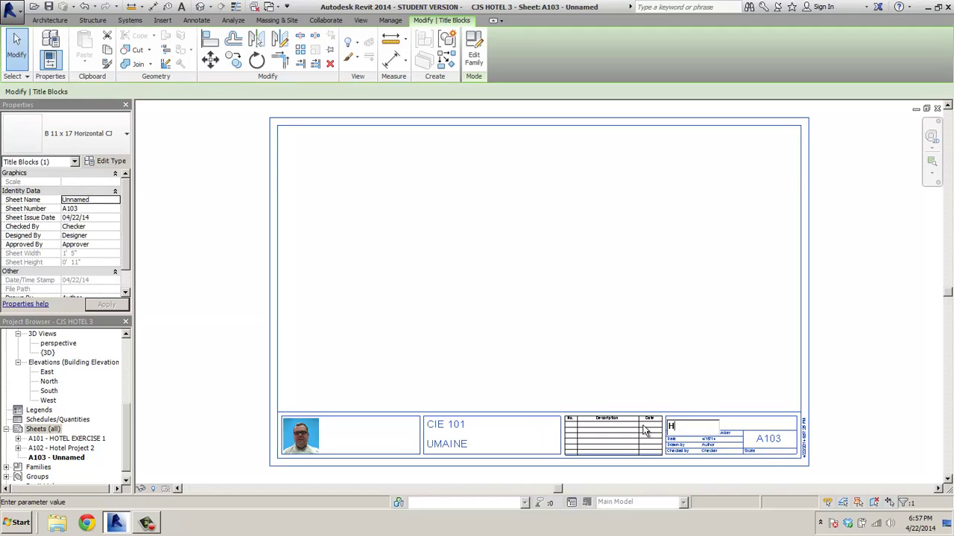
type("otel Projec")
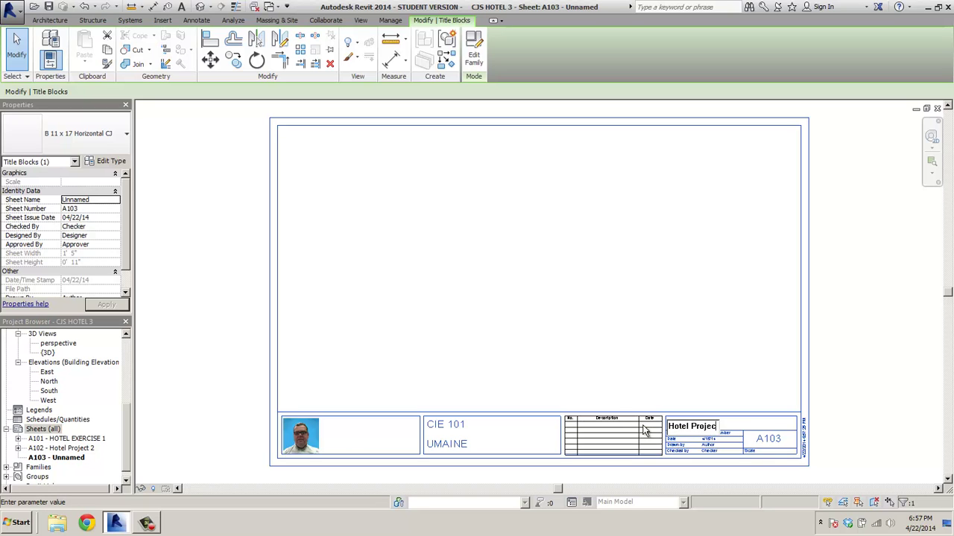
type("t 3")
key("Return")
- Set the title block date on sheet A103 to 4/22/14 and enter the drafter's name as Drawn by
scroll(724, 480, "up", 2)
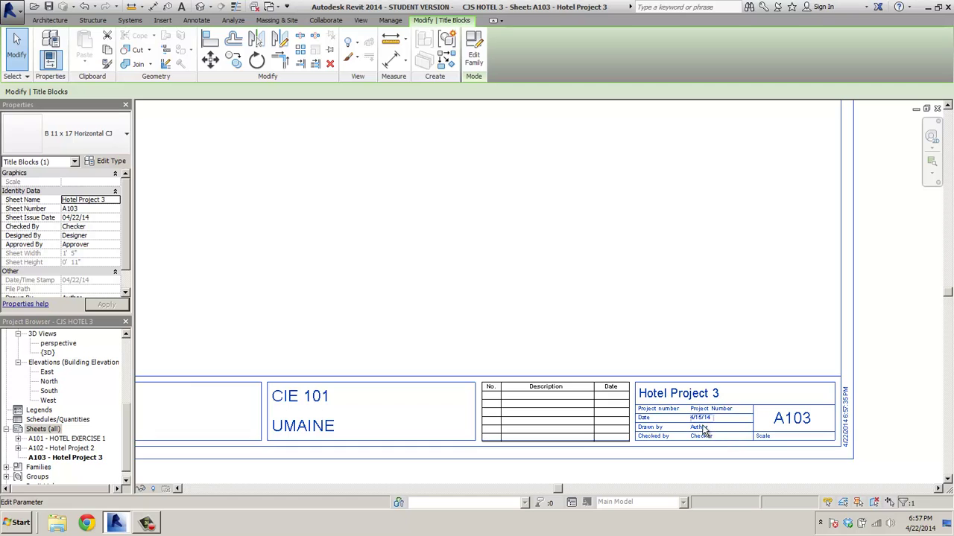
left_click(702, 423)
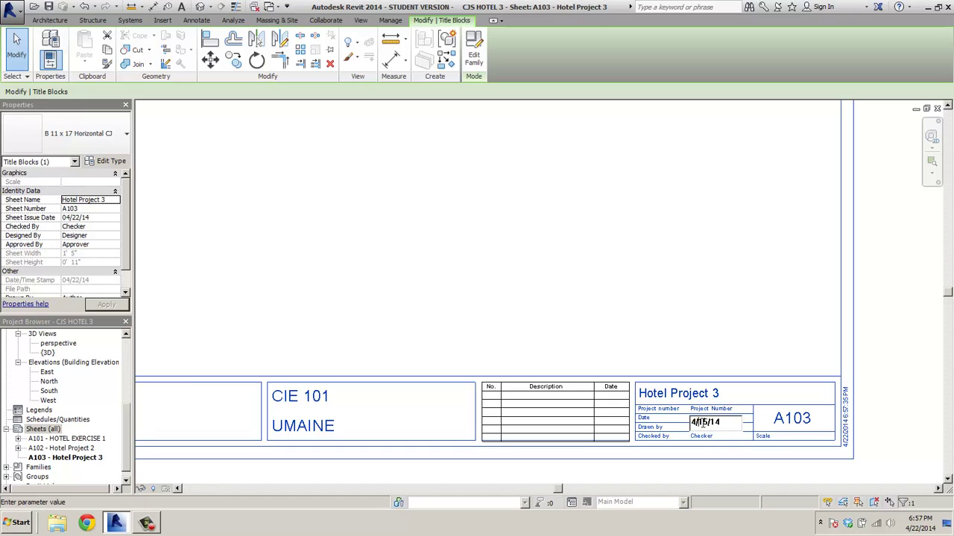
double_click(704, 423)
type("22")
left_click(748, 349)
left_click(703, 430)
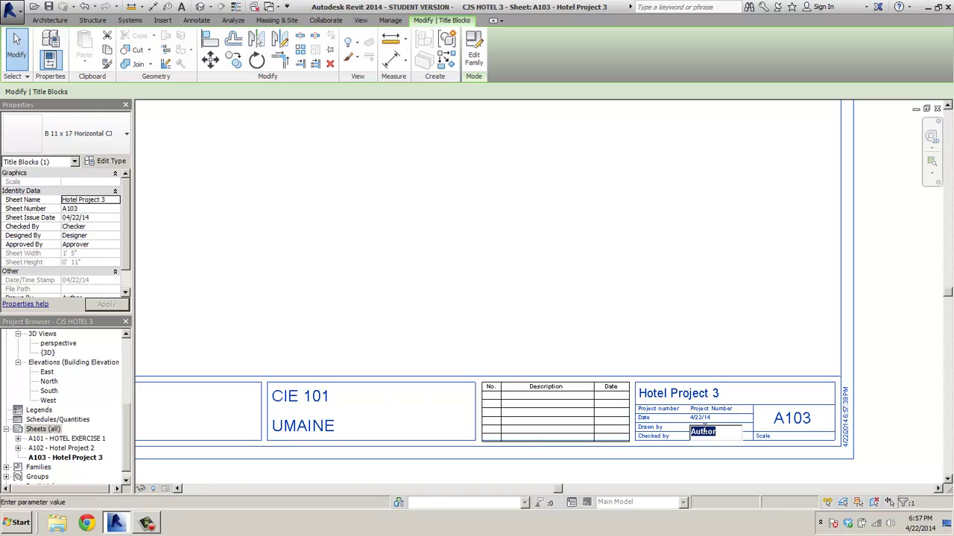
type("C. Junkins")
left_click(713, 399)
left_click(700, 288)
- Place the FLOOR 2 plan on sheet A103, centred inside the border above the title block
scroll(700, 290, "down", 3)
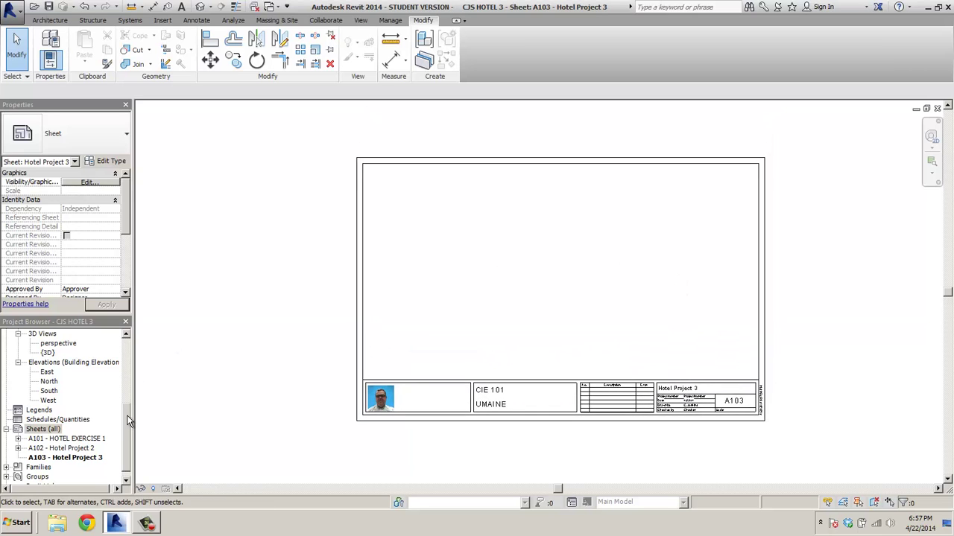
left_click_drag(126, 416, 127, 337)
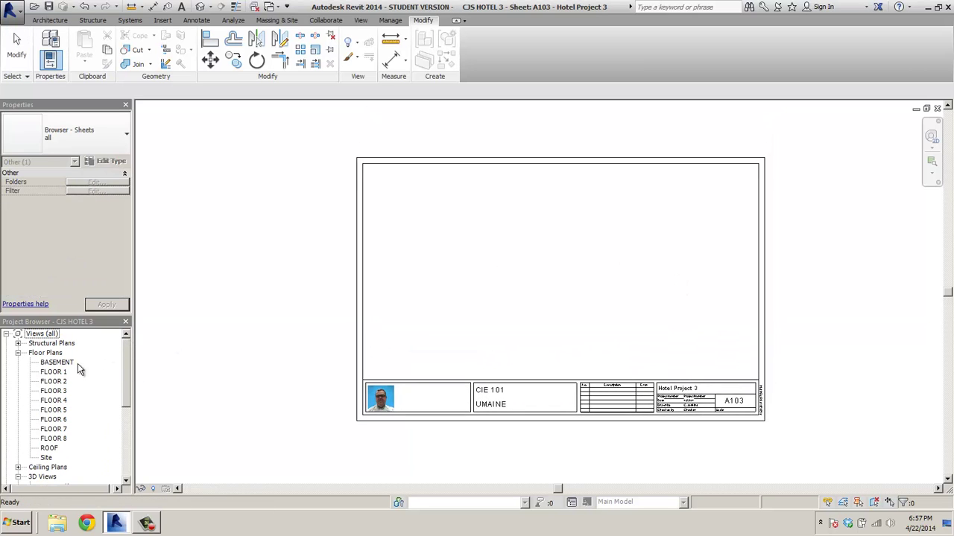
left_click(57, 382)
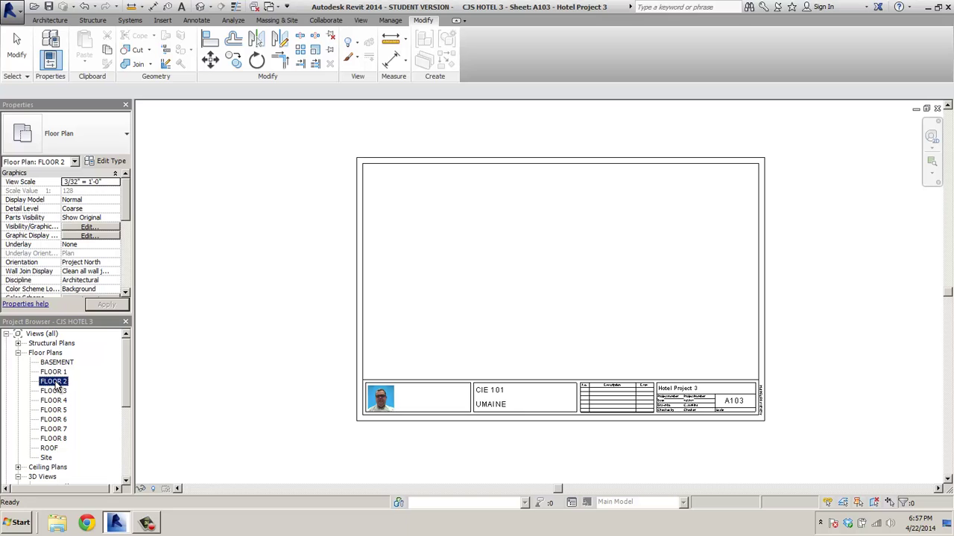
left_click_drag(57, 385, 493, 313)
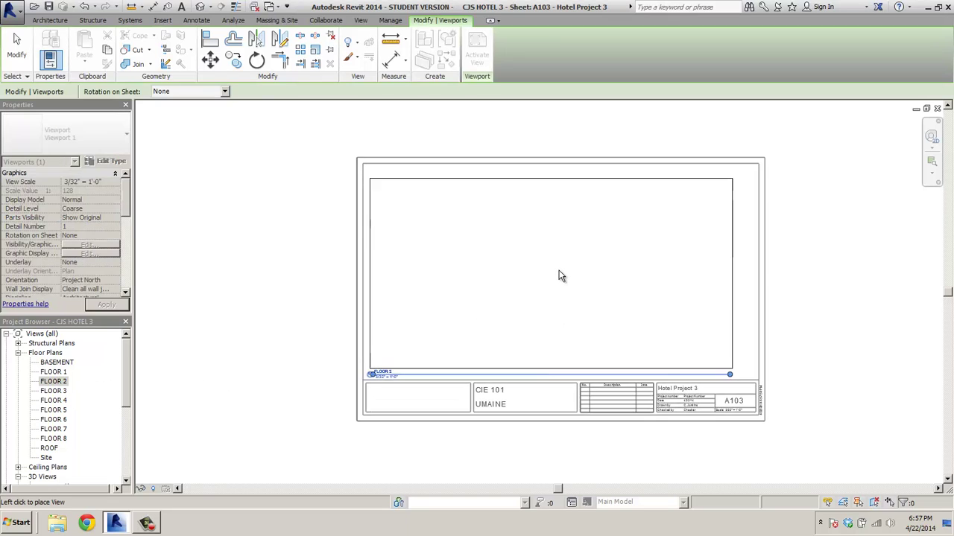
left_click(565, 272)
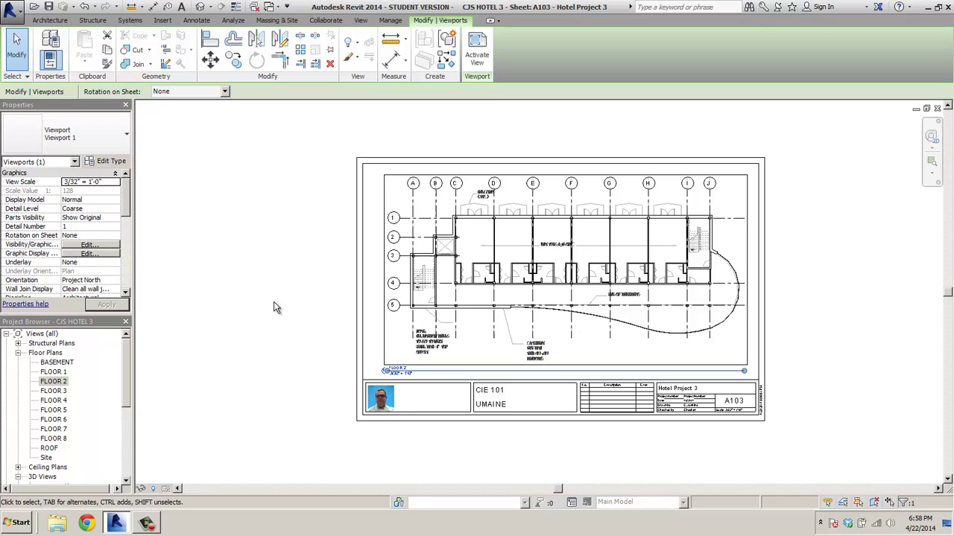
- On the FLOOR 1 plan, place a Single-Flush 36" x 80" door in the stair's exterior wall along grid A, swinging outward and hinged nearest grid 5
double_click(58, 382)
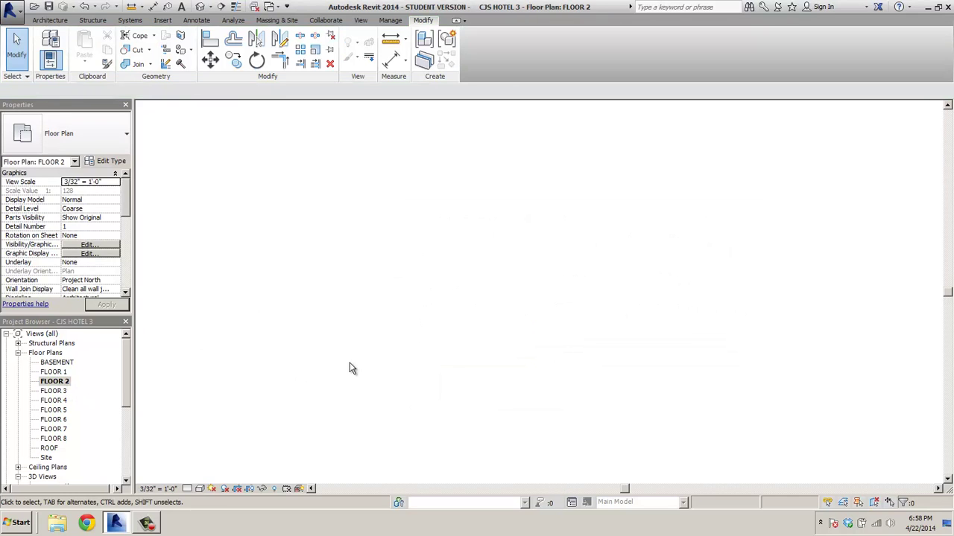
double_click(56, 371)
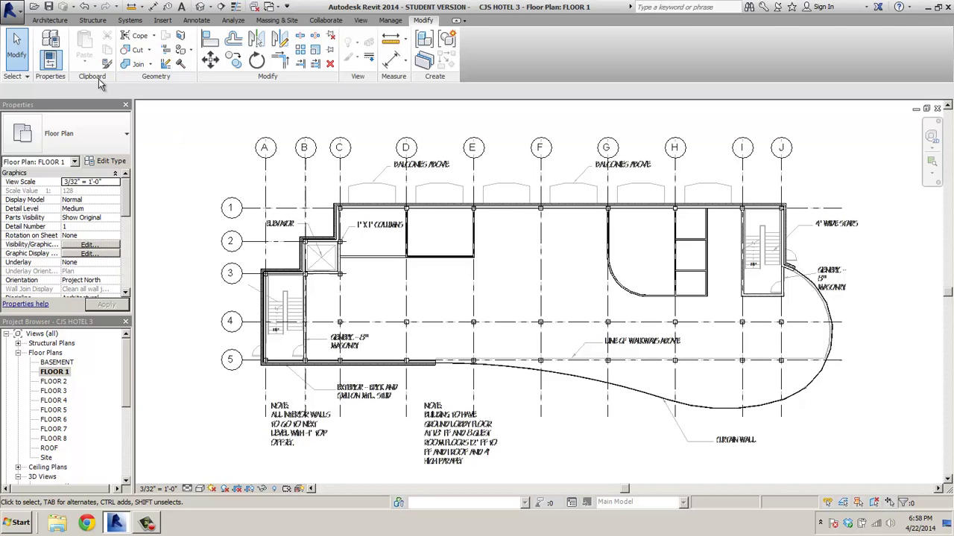
left_click(48, 22)
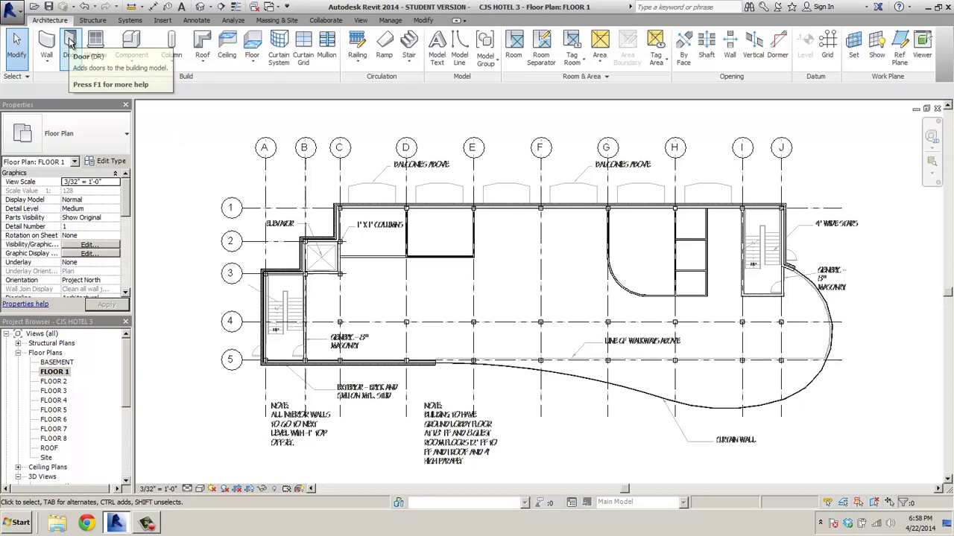
left_click(69, 37)
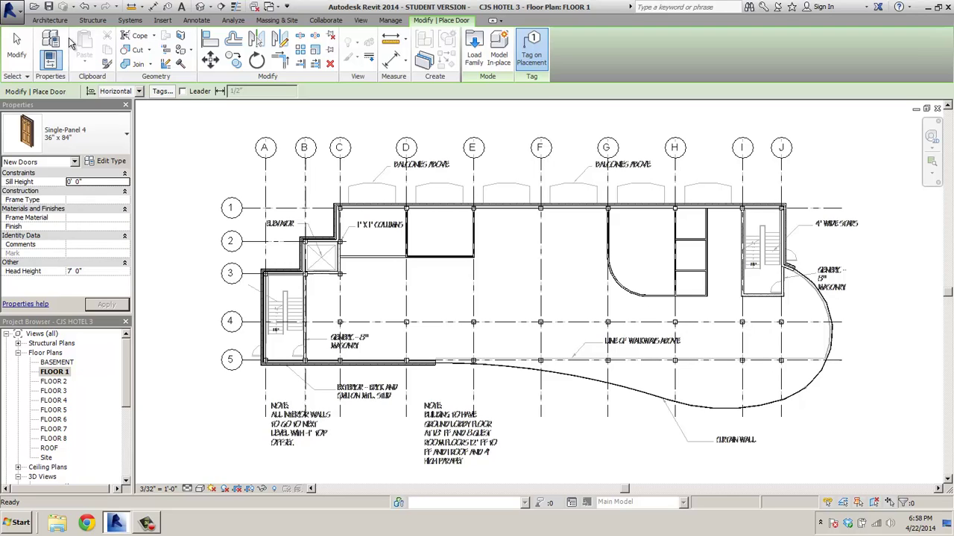
left_click(125, 141)
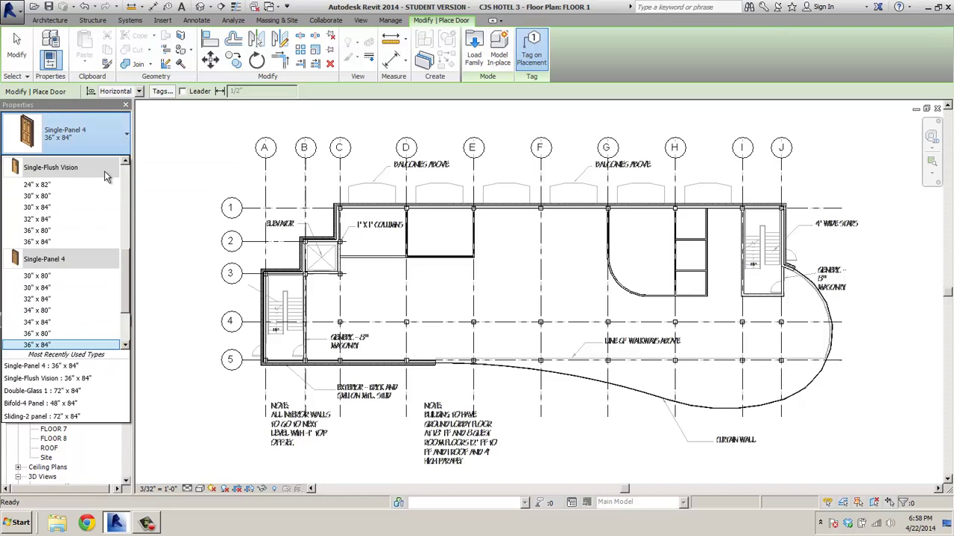
left_click_drag(124, 269, 124, 250)
scroll(124, 222, "up", 1)
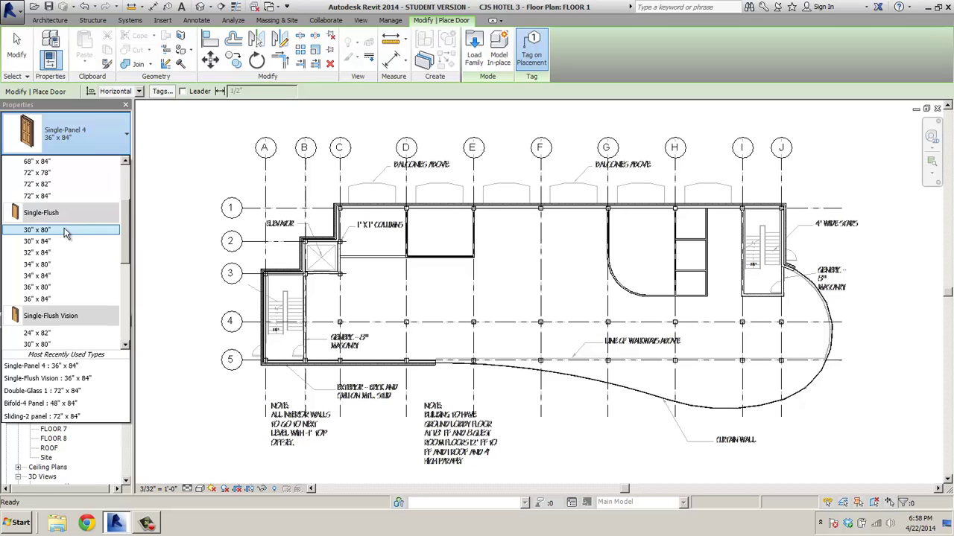
left_click(38, 290)
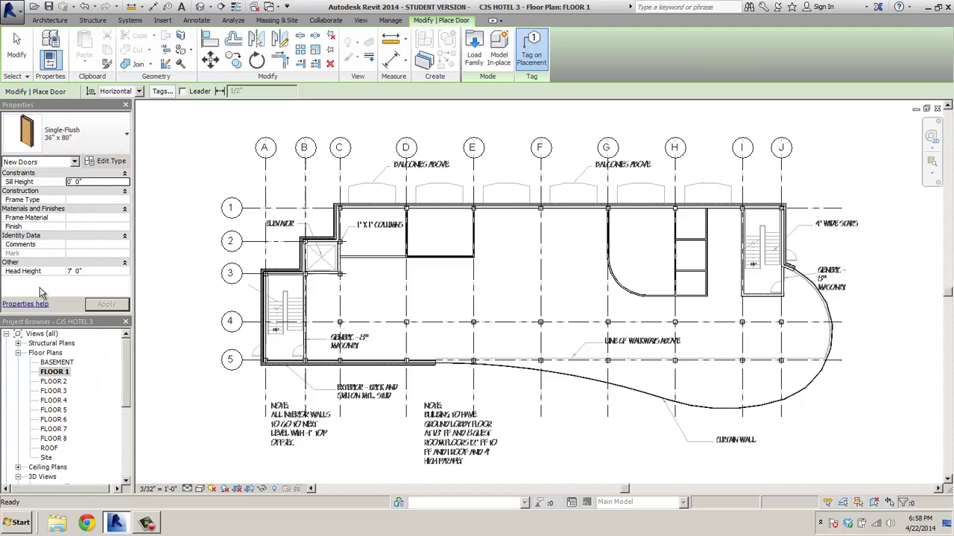
scroll(262, 368, "up", 4)
scroll(262, 368, "up", 4)
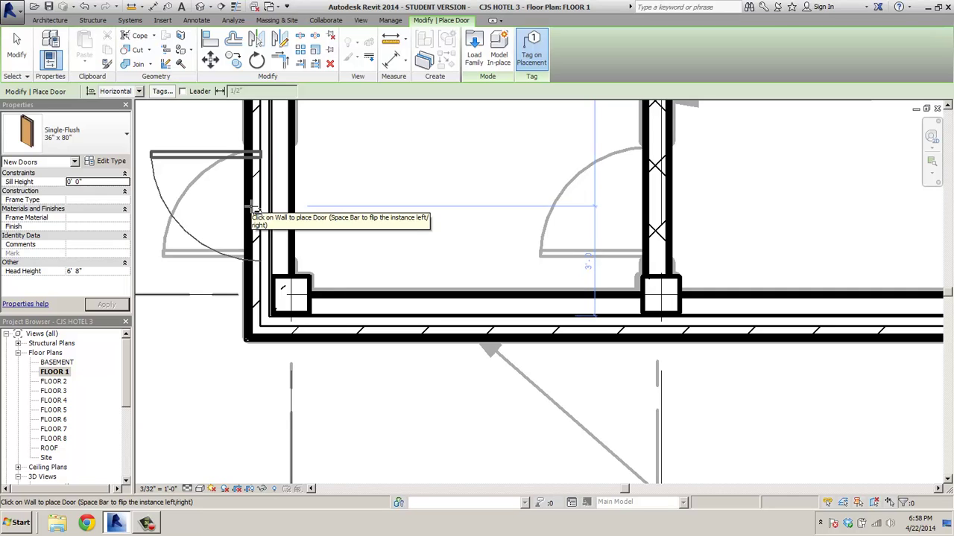
left_click(251, 208)
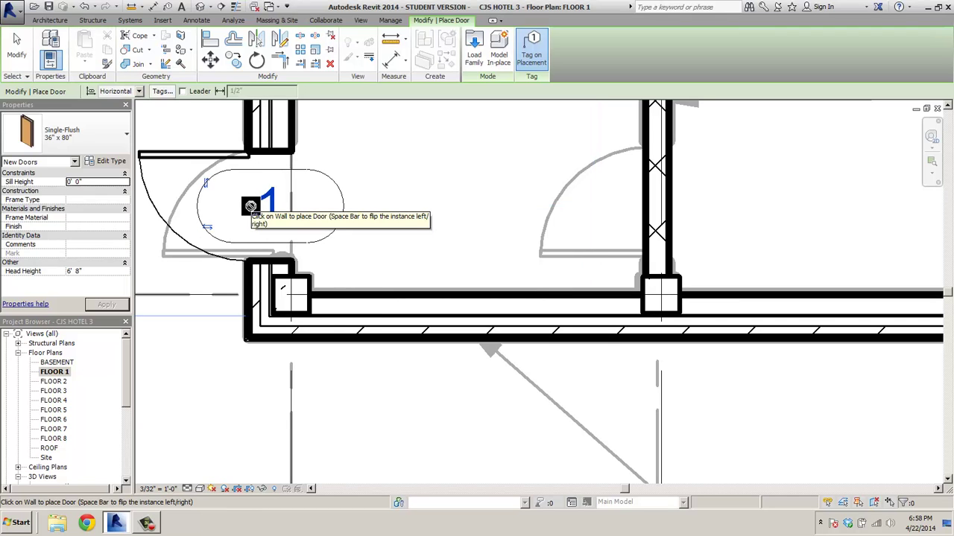
left_click(207, 186)
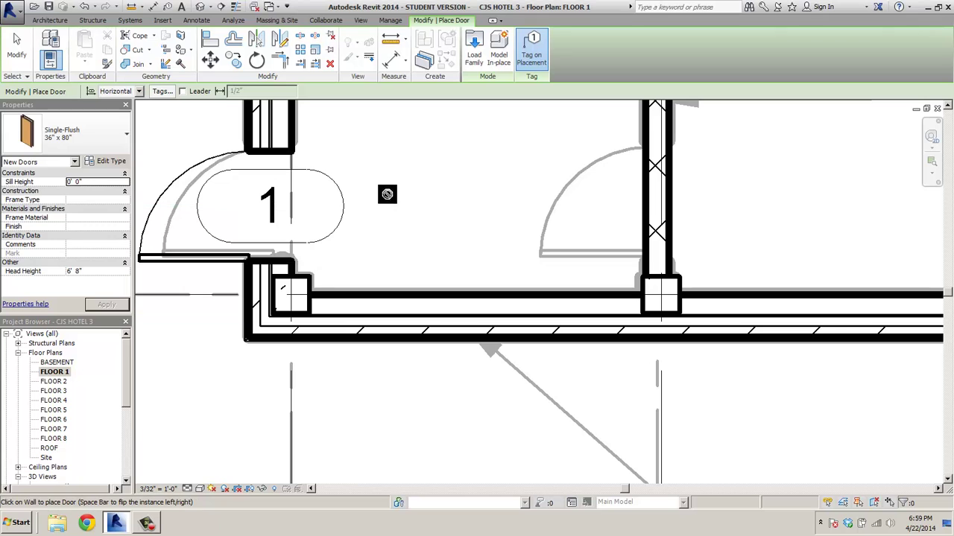
key("Escape")
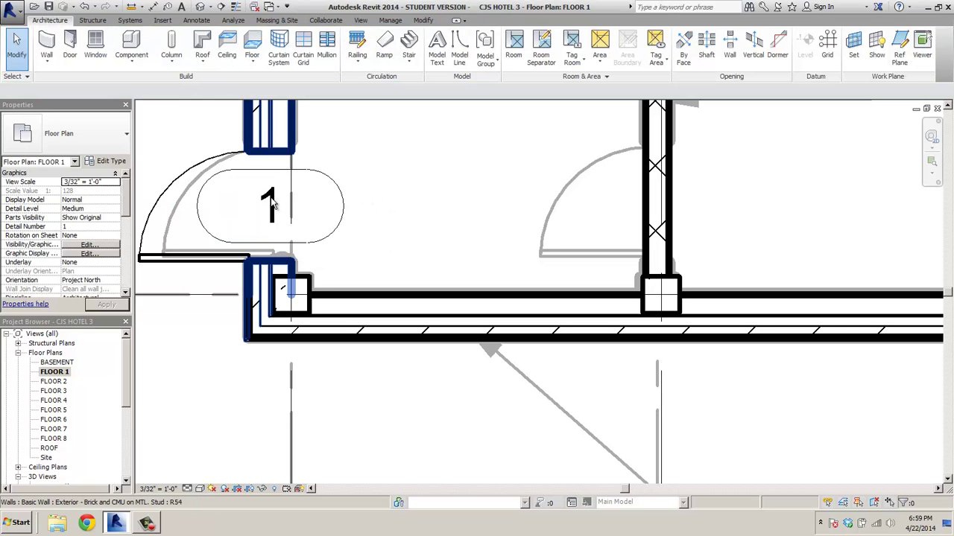
- Change the number in the exterior stair door's tag to 101
left_click(336, 190)
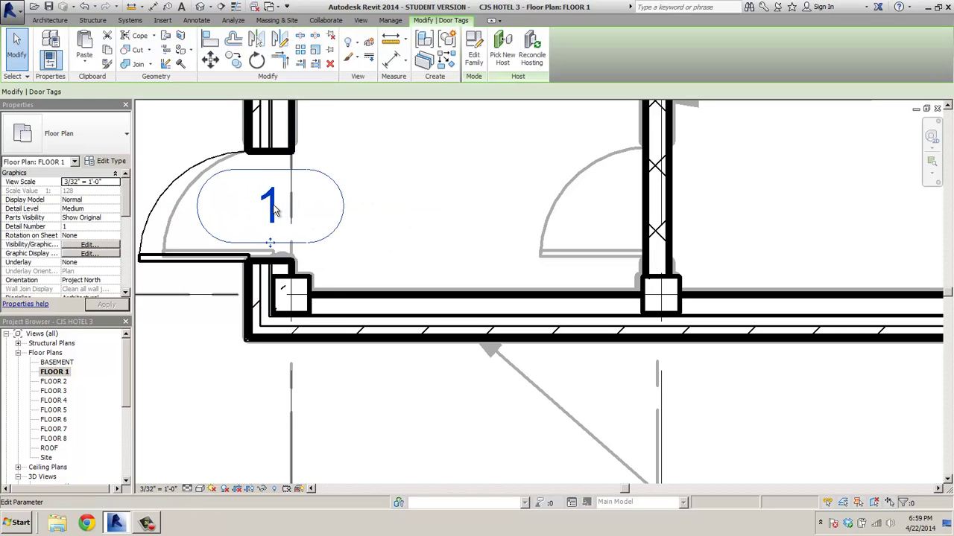
left_click(269, 205)
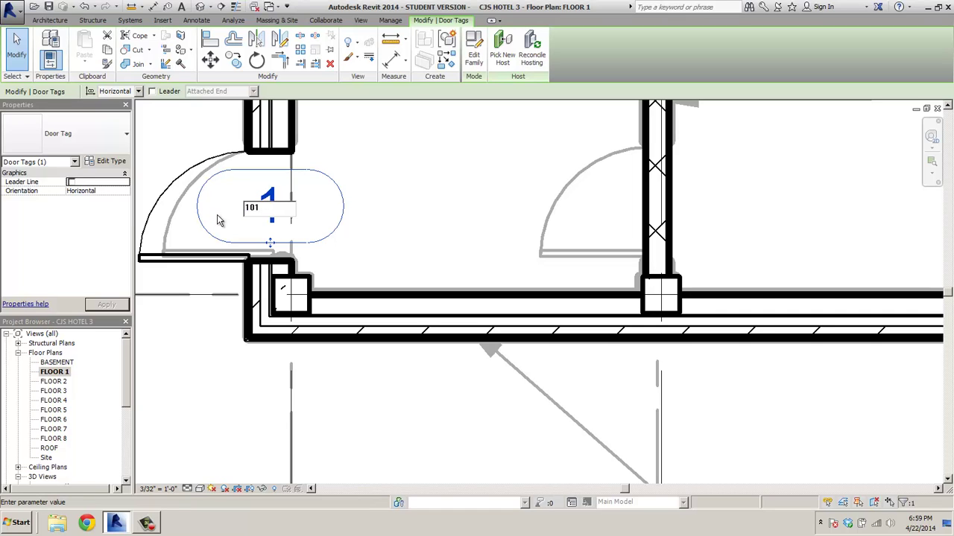
type("101")
left_click(482, 167)
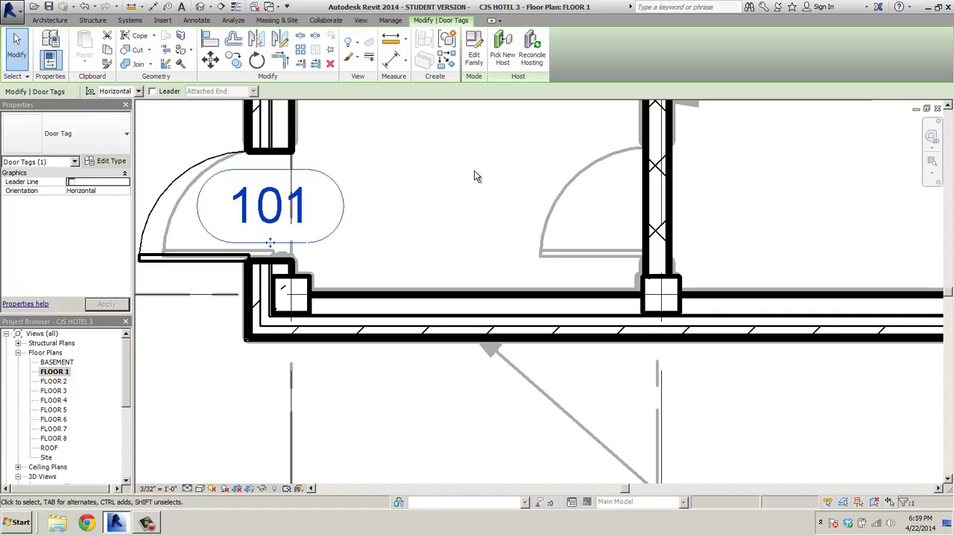
key("Escape")
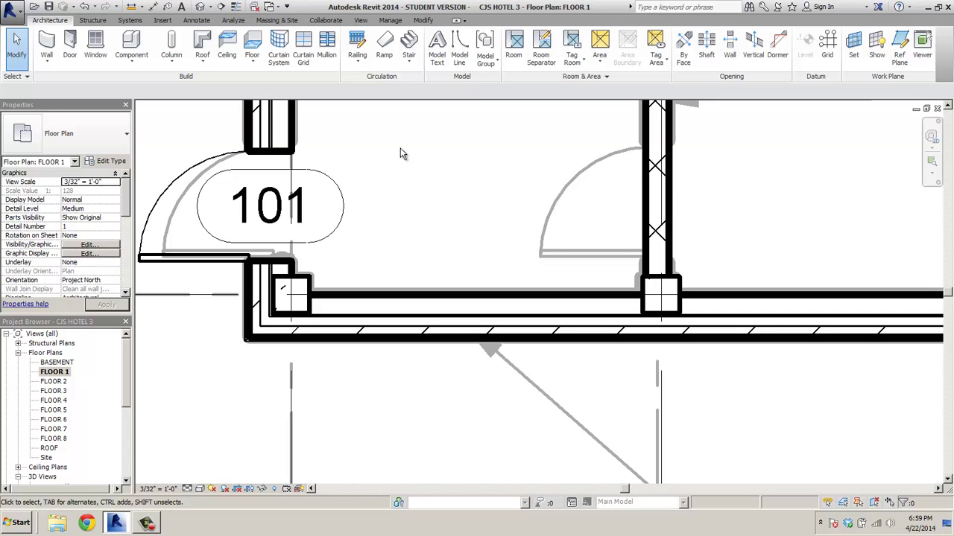
- Change door 101 to the Single-Flush Vision 36" x 80" type
left_click(189, 172)
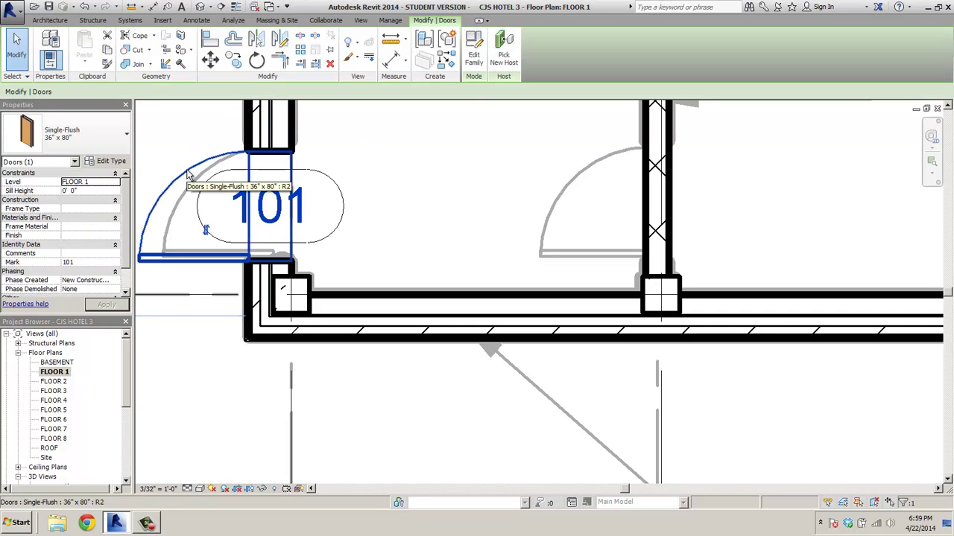
left_click(127, 135)
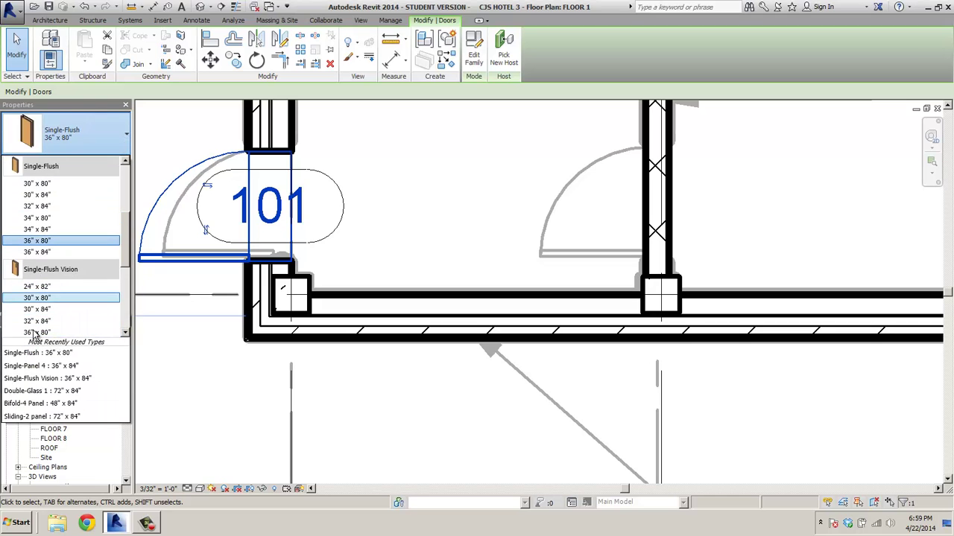
left_click(35, 333)
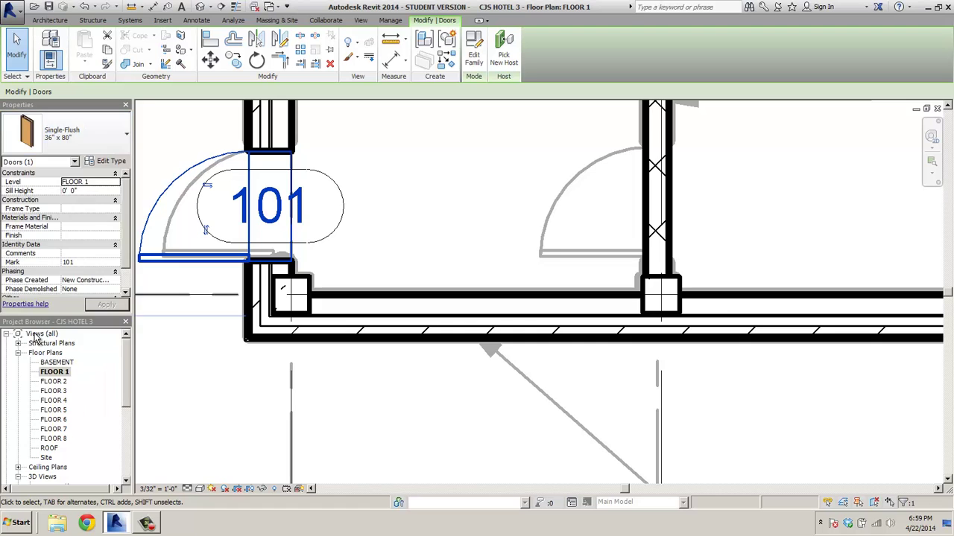
left_click(189, 348)
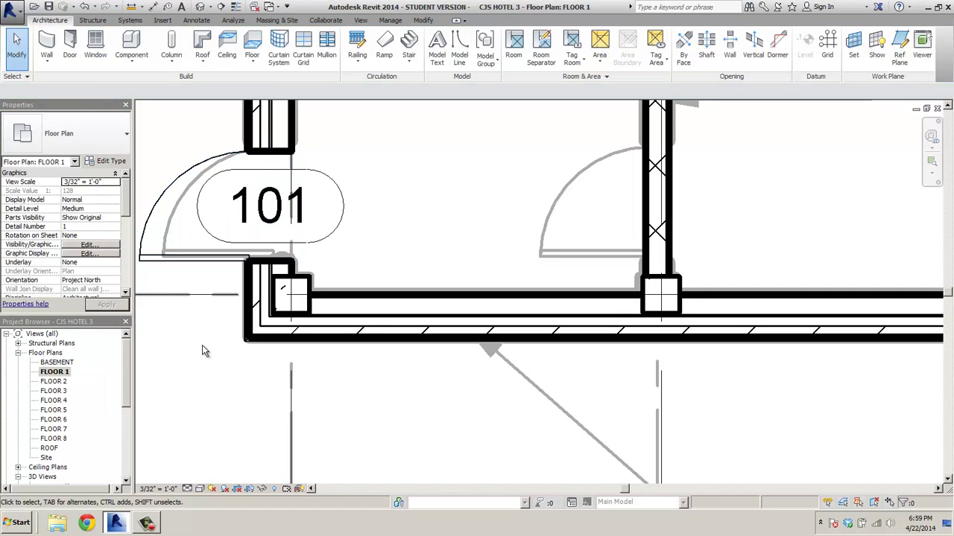
- Place a Single-Flush Vision 36" x 80" door in the stair's interior wall along grid B, swinging into the stairwell and hinged nearest grid 5
left_click(69, 47)
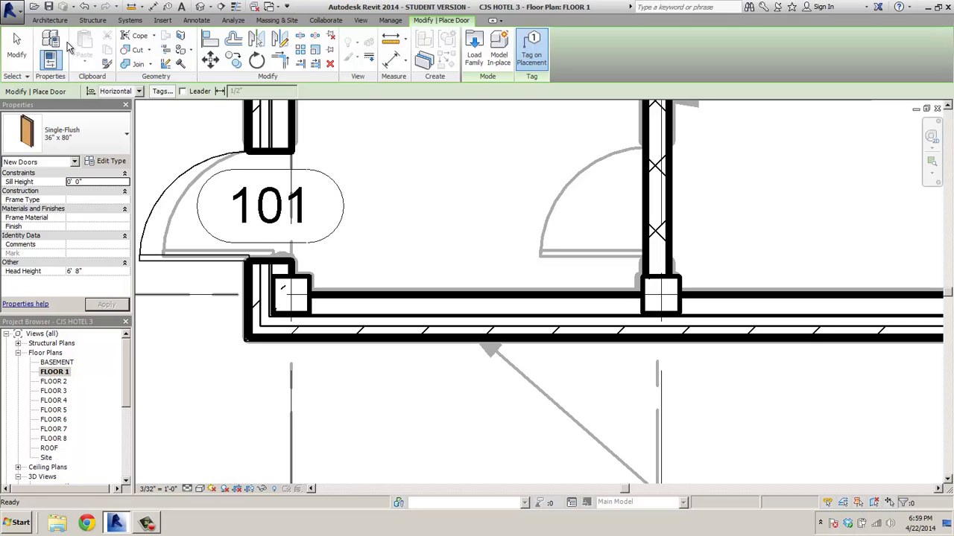
left_click(119, 132)
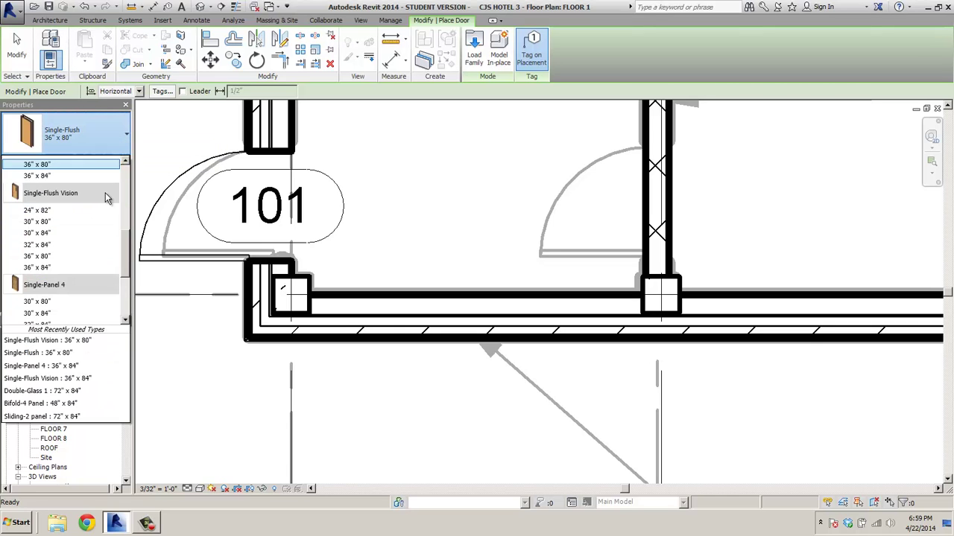
left_click(42, 260)
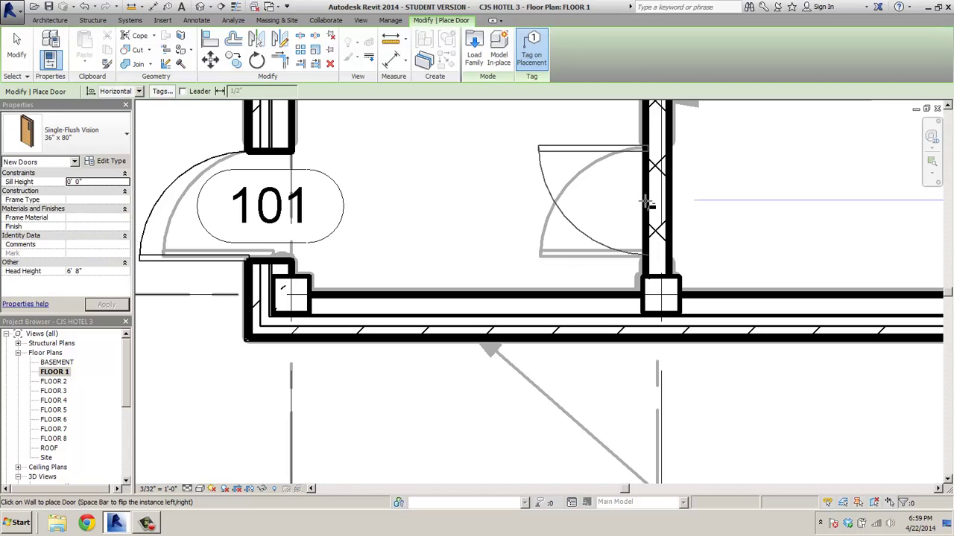
left_click(647, 202)
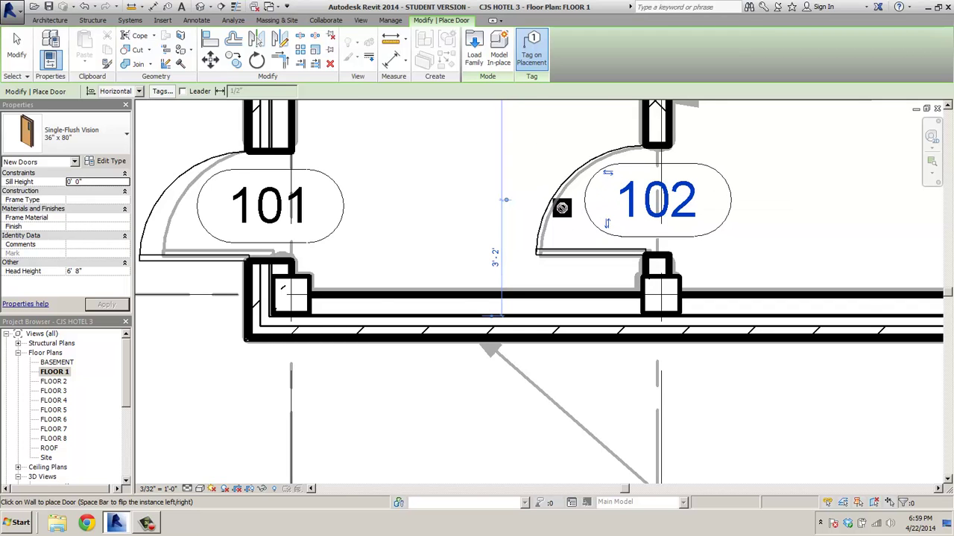
scroll(588, 203, "down", 2)
scroll(715, 210, "down", 2)
middle_click_drag(628, 210, 436, 288)
scroll(436, 287, "down", 4)
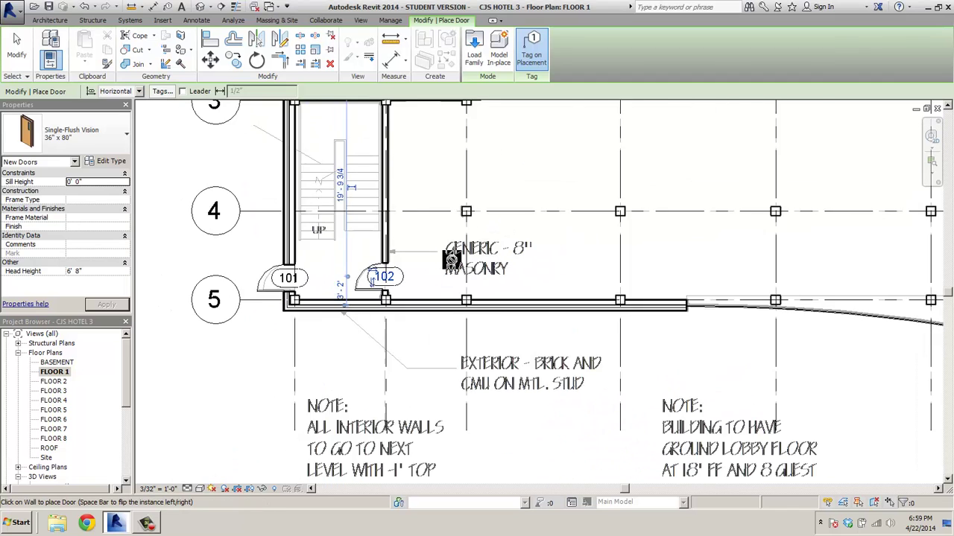
- Place a Single-Flush Vision 36" x 80" door in the lobby-side wall of the stair beside the curtain wall, swinging into the stairwell, hinged nearest its end wall
middle_click_drag(785, 238, 372, 320)
scroll(760, 224, "up", 3)
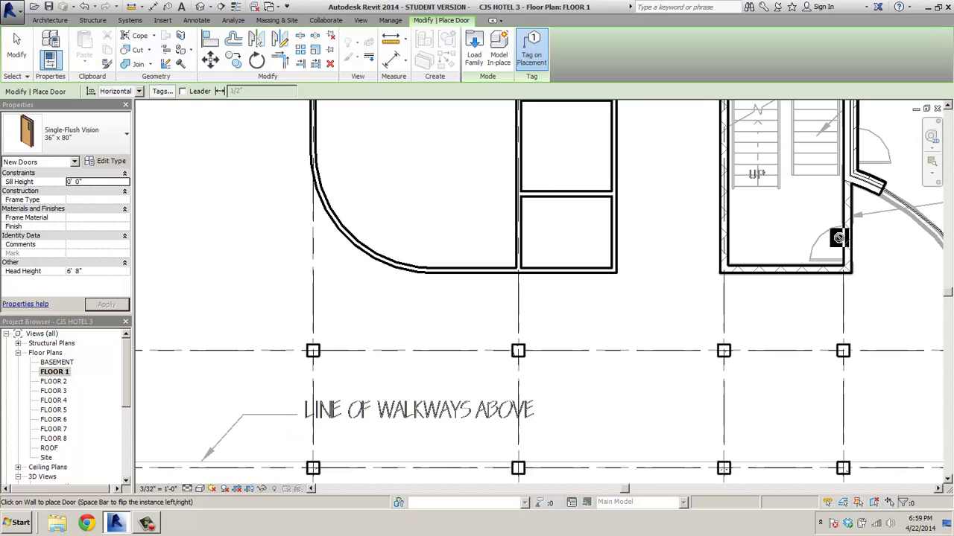
scroll(850, 246, "up", 2)
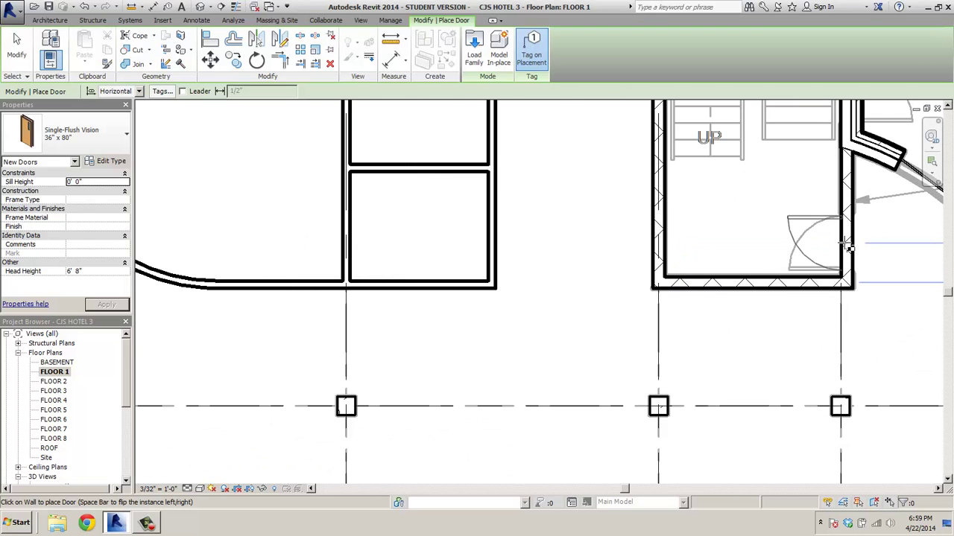
left_click(849, 246)
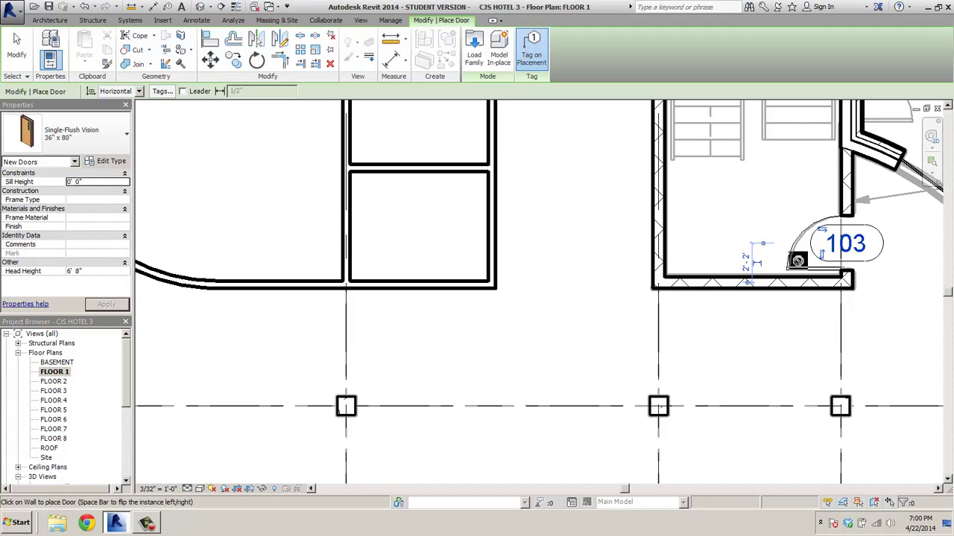
- Place Single-Flush Vision 36" x 80" doors in both side walls of the rectangular room near the elevator, centered 3'-0" from the exterior wall
scroll(767, 252, "down", 2)
scroll(767, 251, "down", 3)
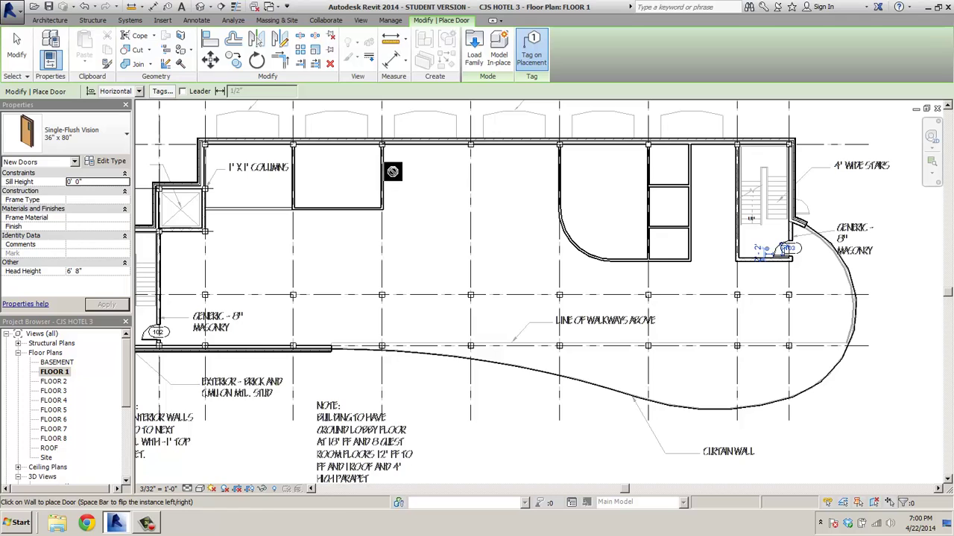
middle_click_drag(408, 187, 473, 234)
scroll(425, 200, "up", 1)
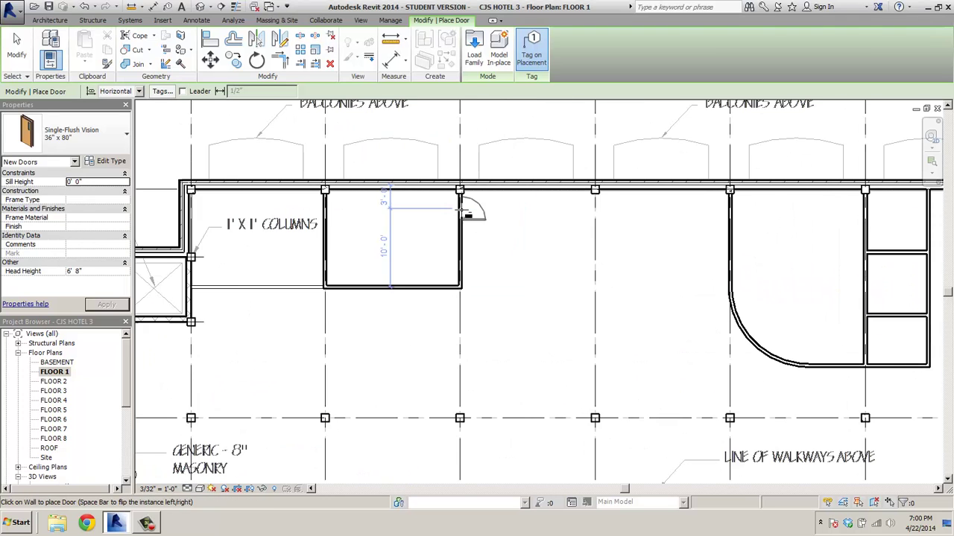
scroll(443, 199, "up", 2)
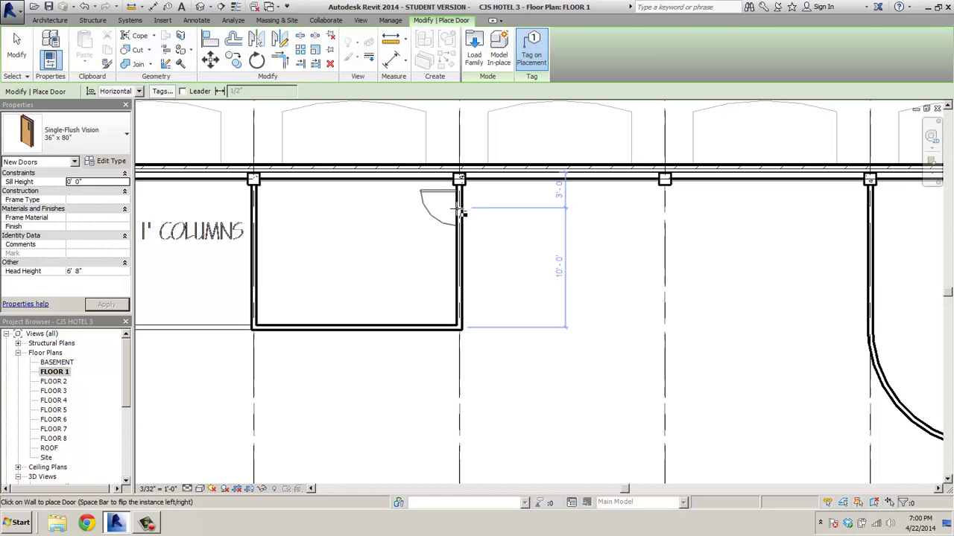
left_click(460, 213)
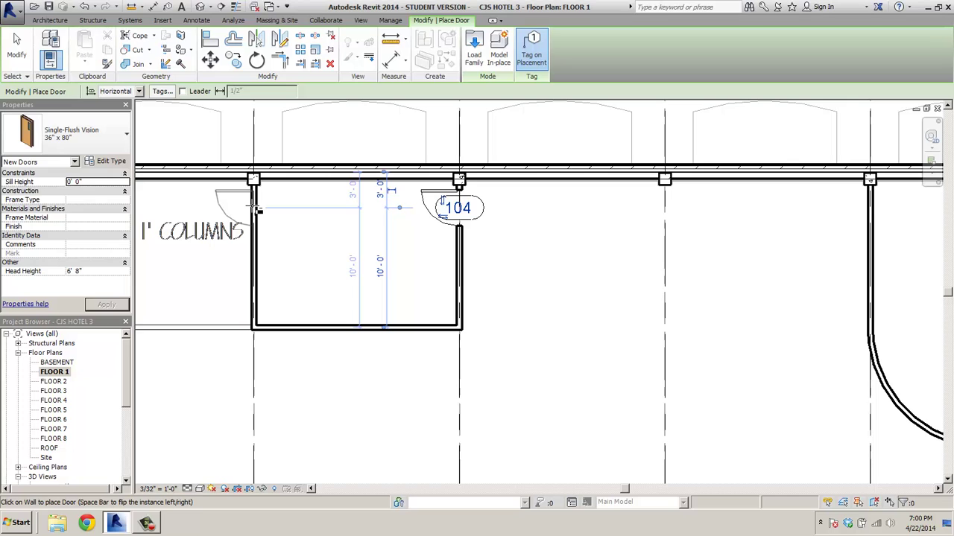
left_click(258, 212)
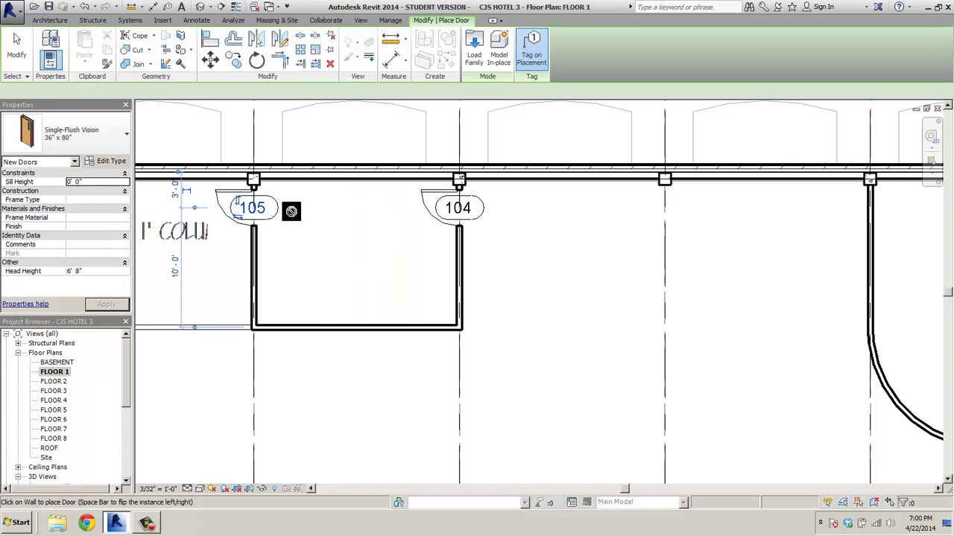
- Place a Single-Flush Vision 36" x 80" door in the exterior wall of the stair near the curtain wall, swinging outward, 12'-6" from the building corner
scroll(342, 224, "down", 1)
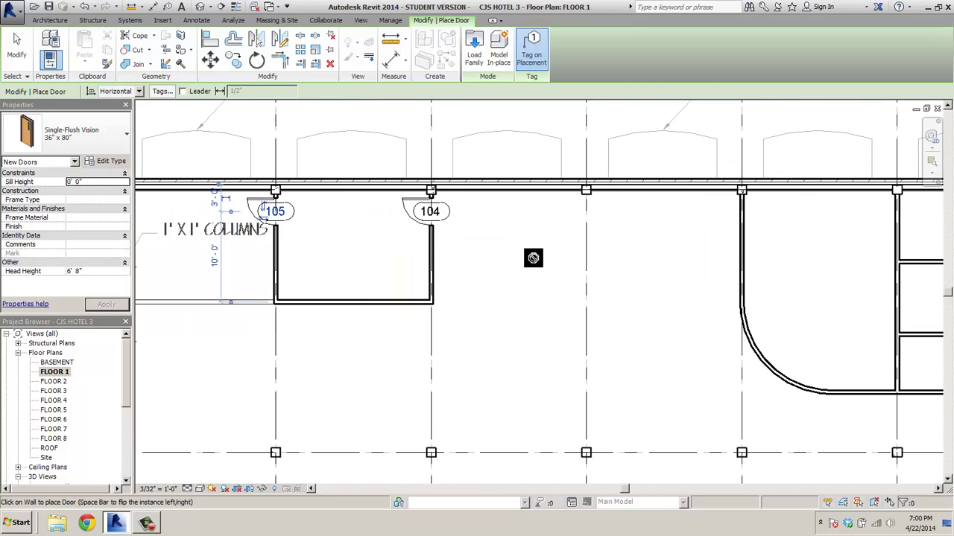
scroll(533, 258, "down", 1)
middle_click_drag(627, 268, 394, 233)
scroll(749, 238, "up", 3)
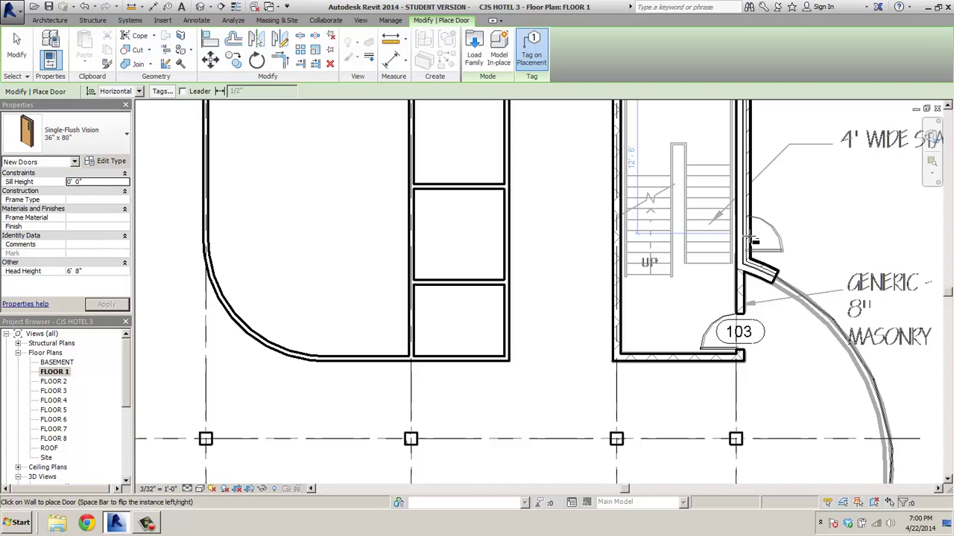
left_click(754, 240)
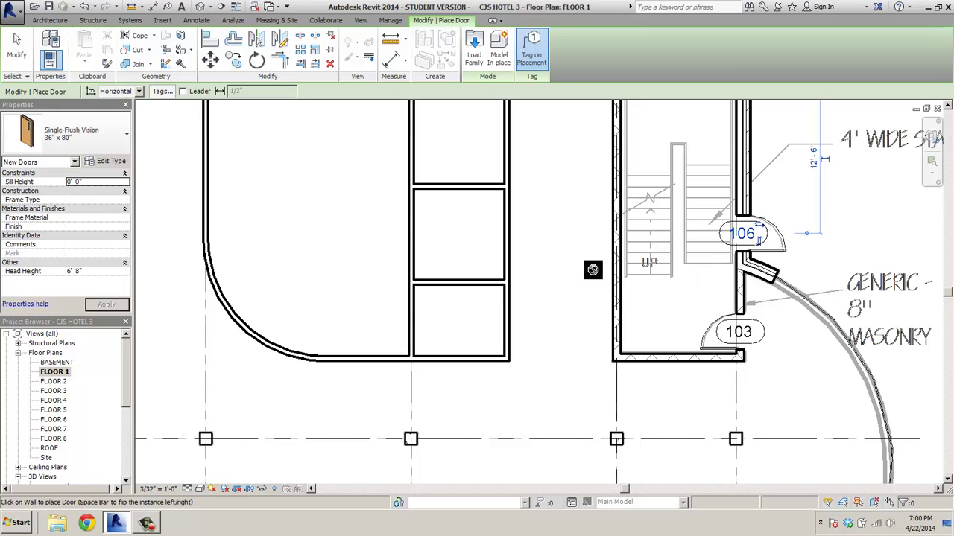
- Place a Single-Flush 36" x 80" door in the corridor wall of each of the three small stacked rooms, swinging into the rooms
scroll(592, 270, "down", 2)
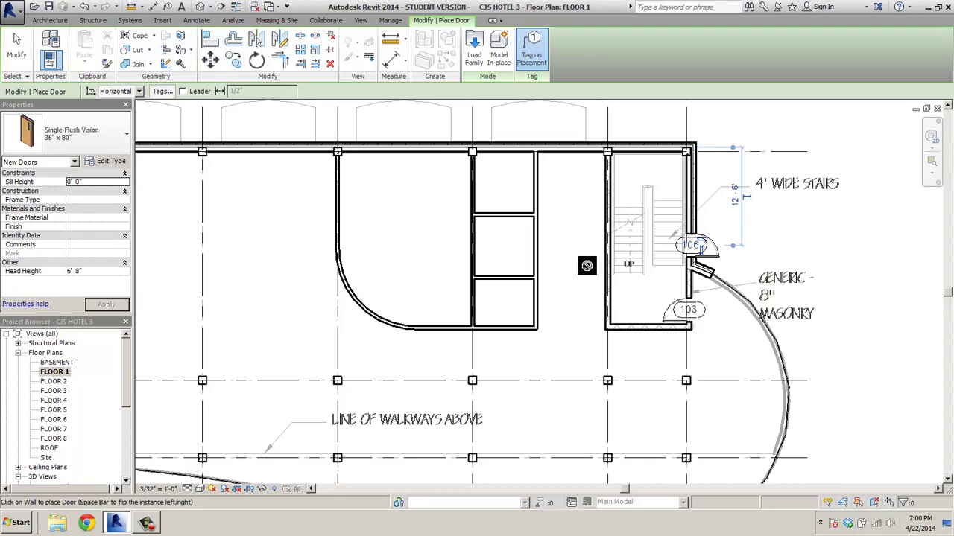
left_click(126, 139)
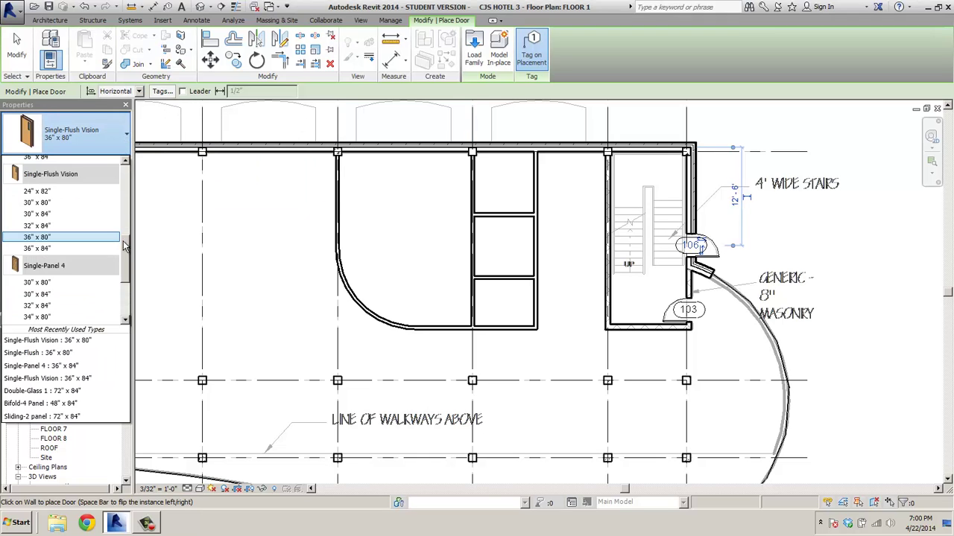
left_click_drag(126, 252, 128, 212)
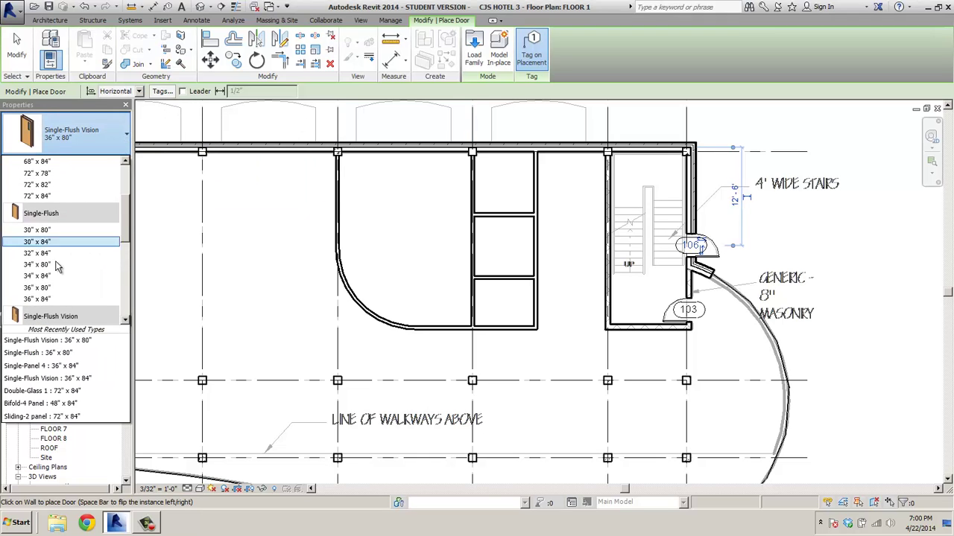
key("Escape")
key("Escape")
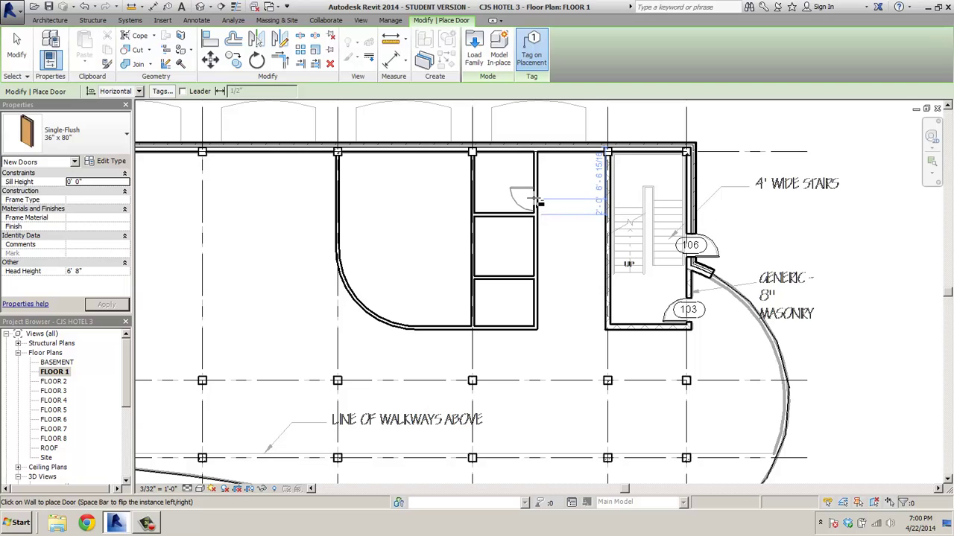
scroll(537, 201, "up", 5)
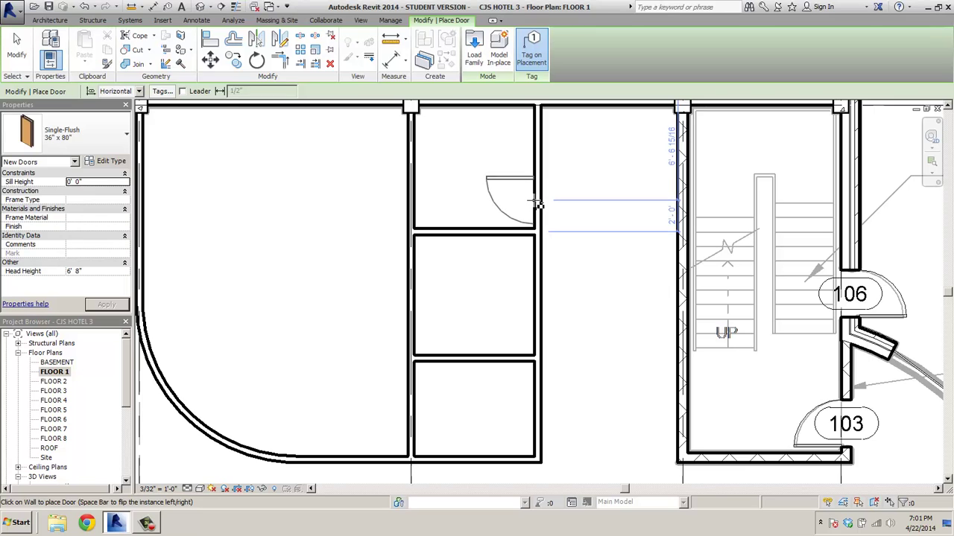
left_click(537, 203)
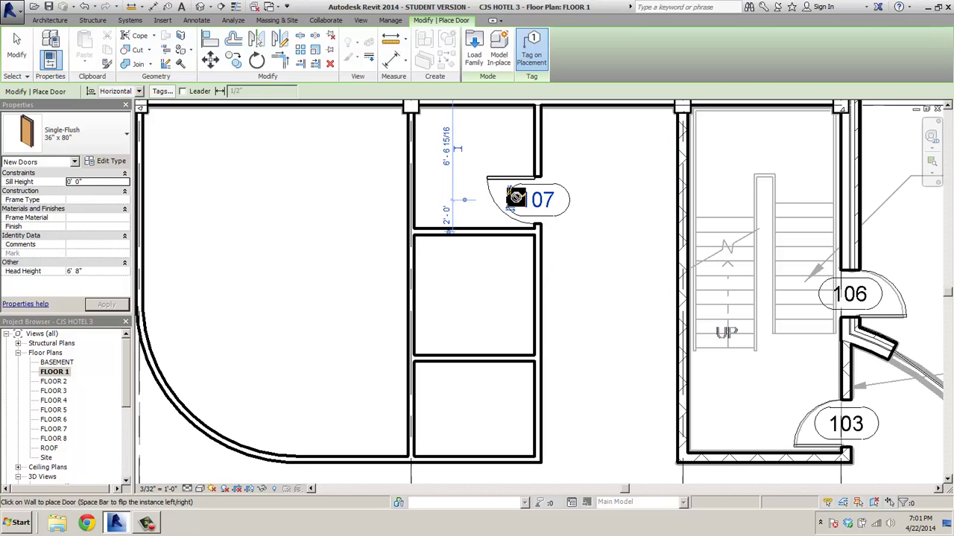
left_click(537, 267)
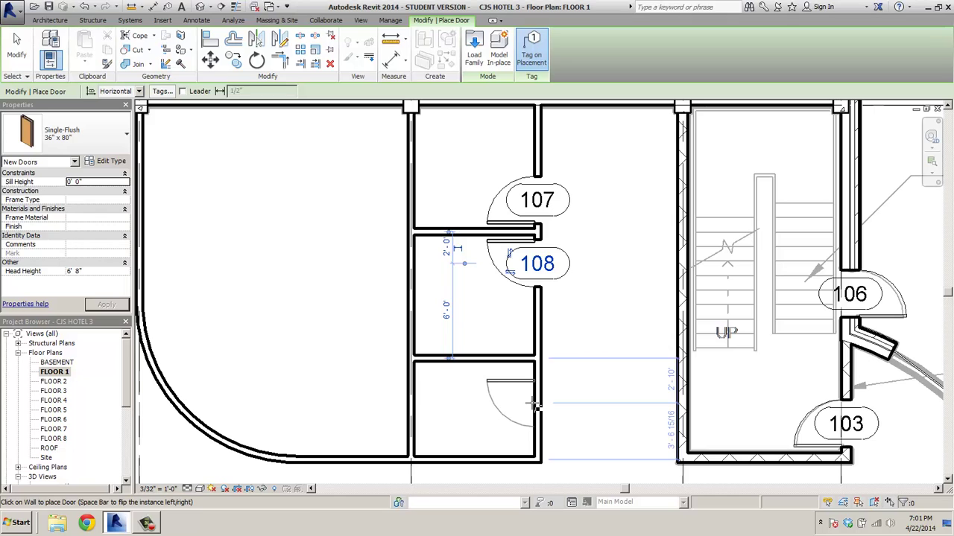
left_click(535, 404)
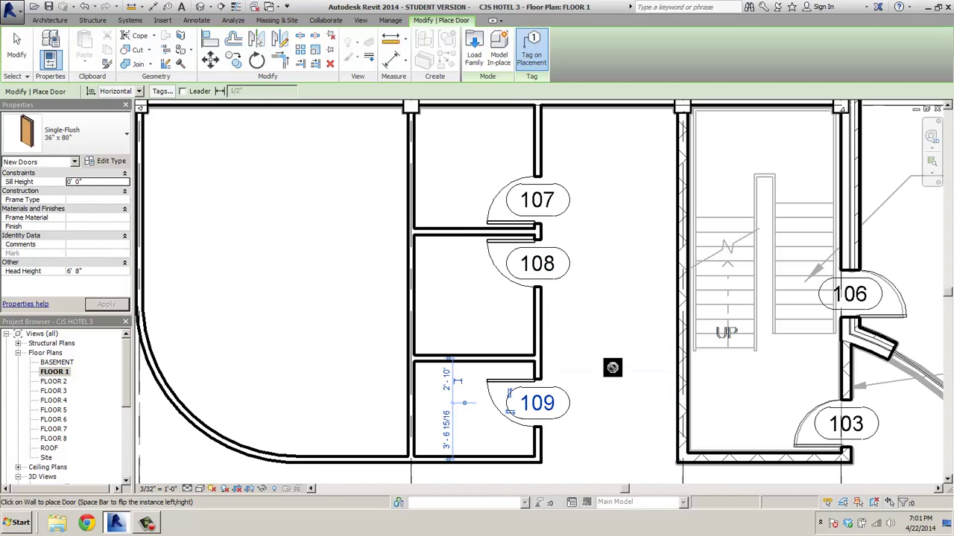
- Place a Double-Glass 1 72" x 84" door in the exterior wall at the end of the corridor beside the stair, swinging outward
scroll(614, 367, "down", 2)
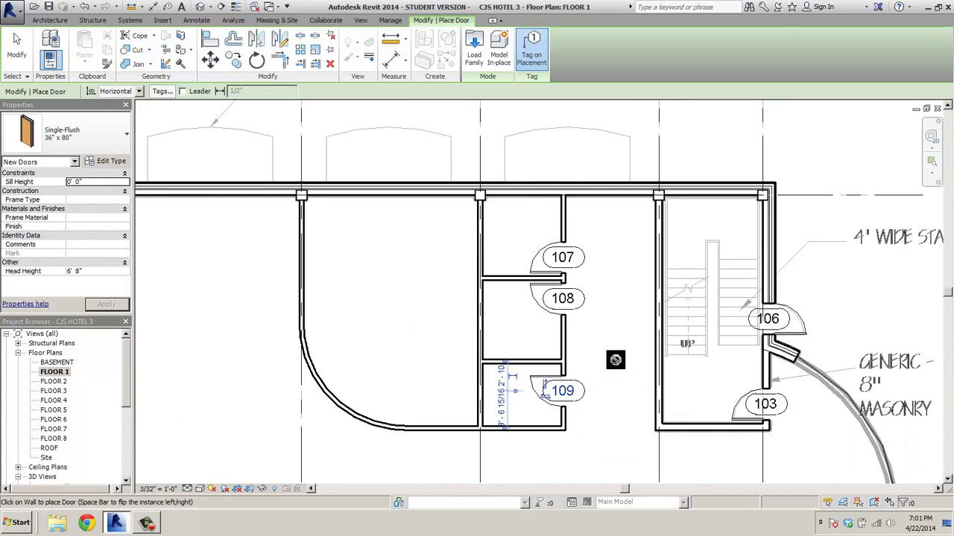
middle_click_drag(620, 325, 523, 326)
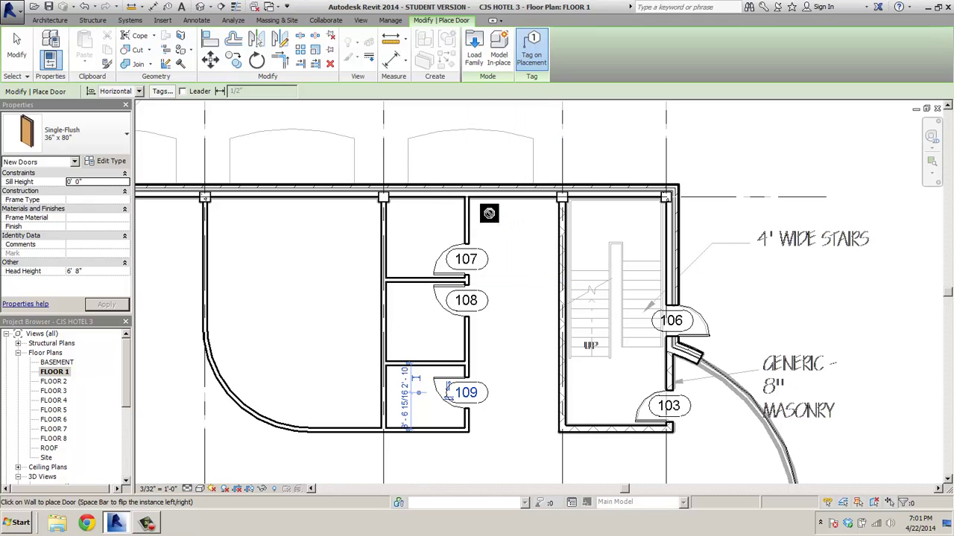
left_click(126, 138)
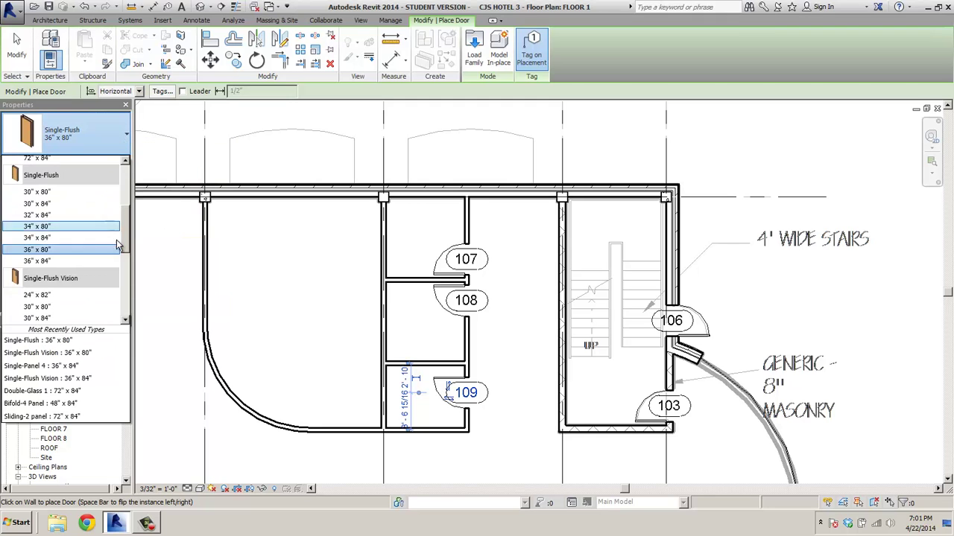
left_click_drag(125, 262, 126, 207)
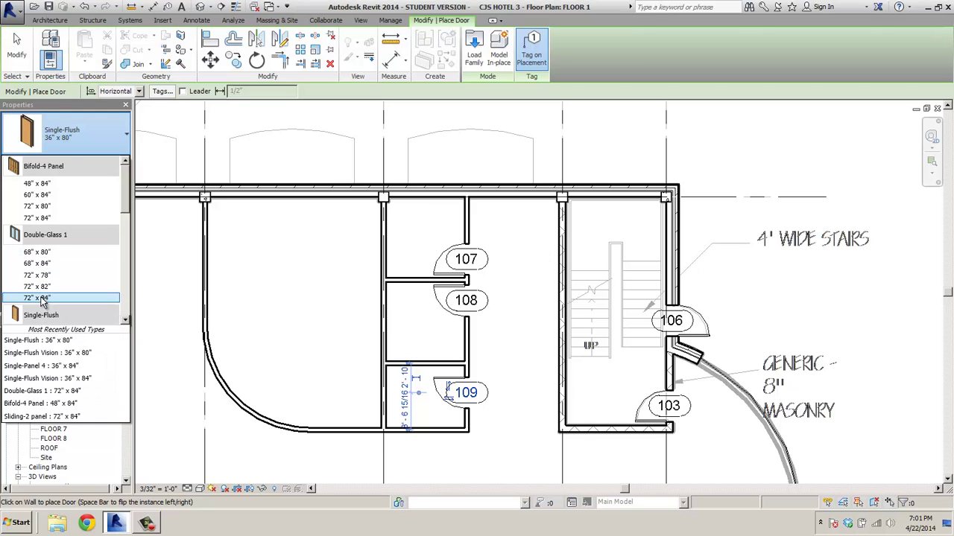
key("Escape")
key("Escape")
key("d")
key("r")
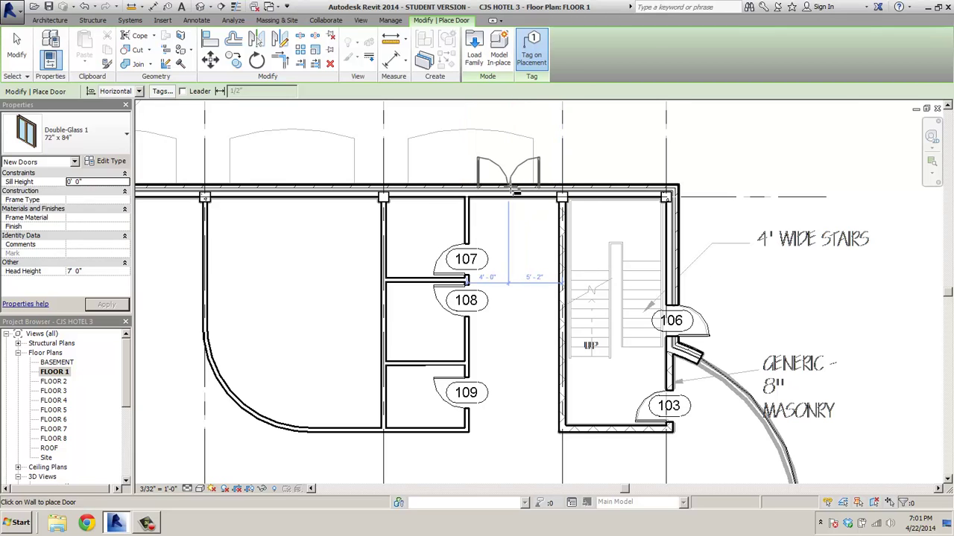
left_click(509, 191)
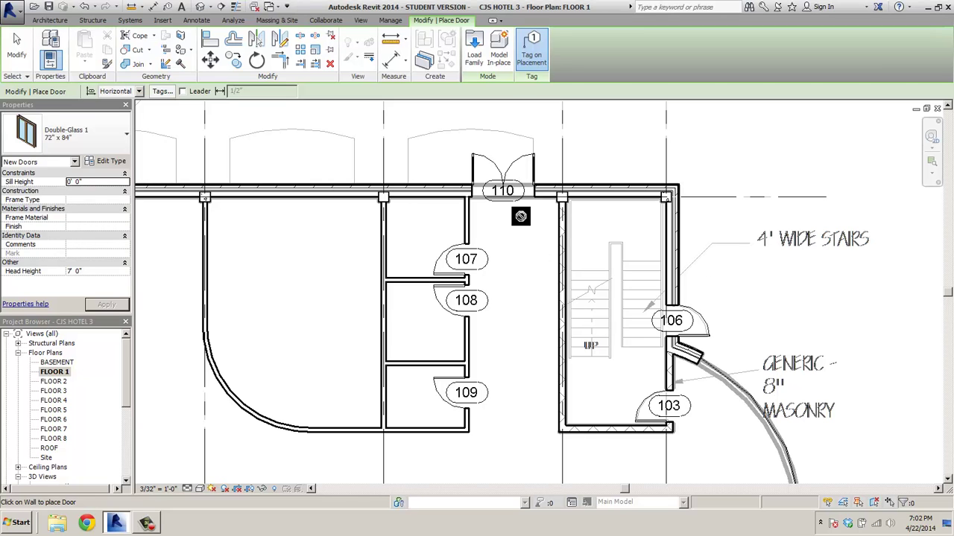
- Begin an aligned dimension referencing wall faces, starting from the corridor face of the partition beside double door 110
scroll(551, 154, "up", 3)
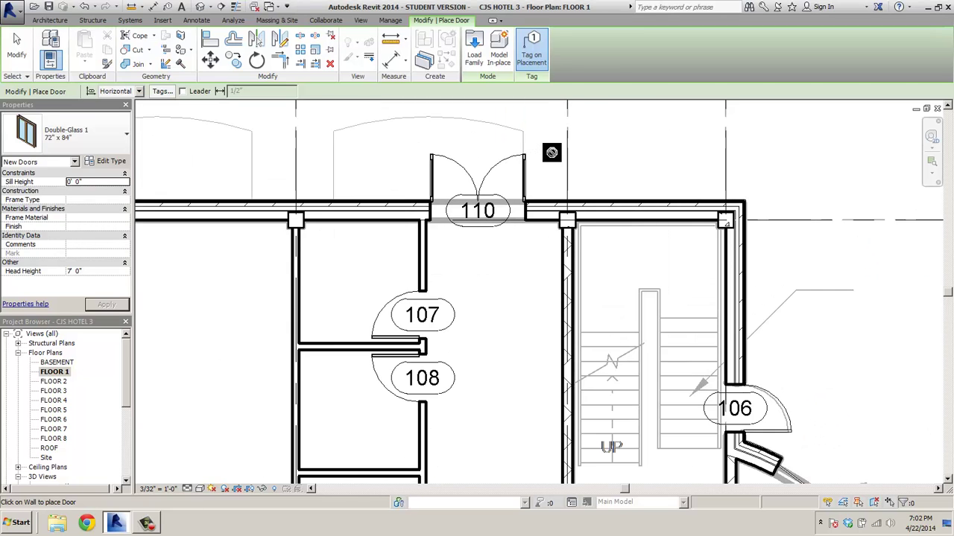
left_click(153, 8)
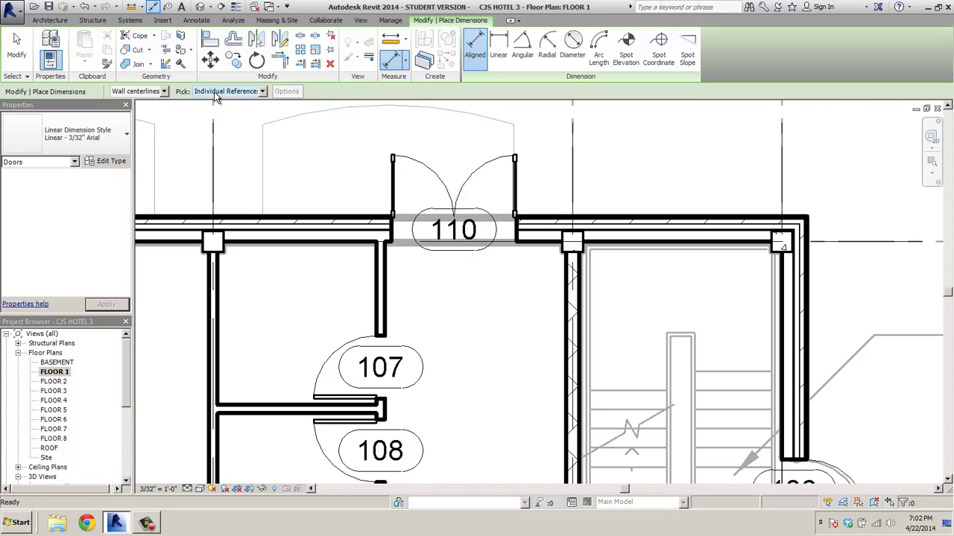
left_click(164, 91)
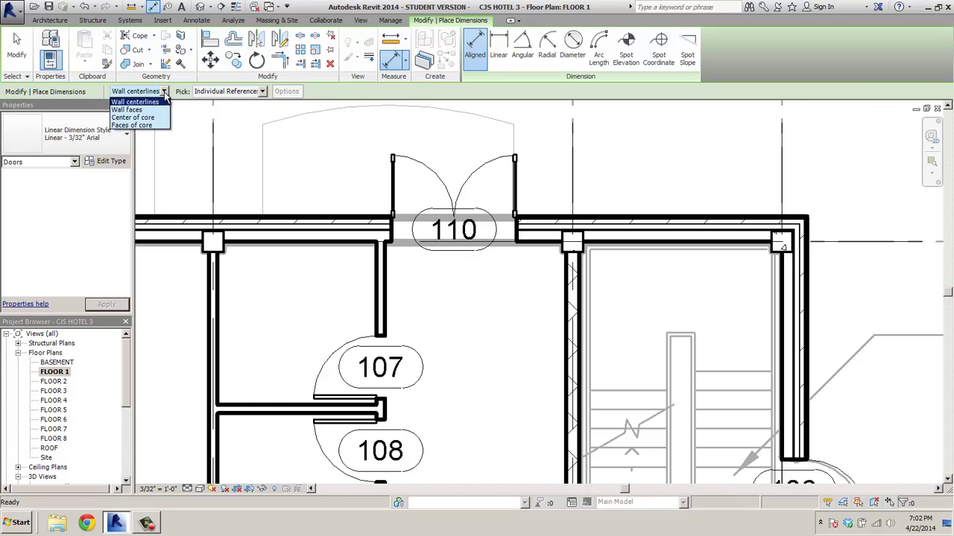
left_click(127, 109)
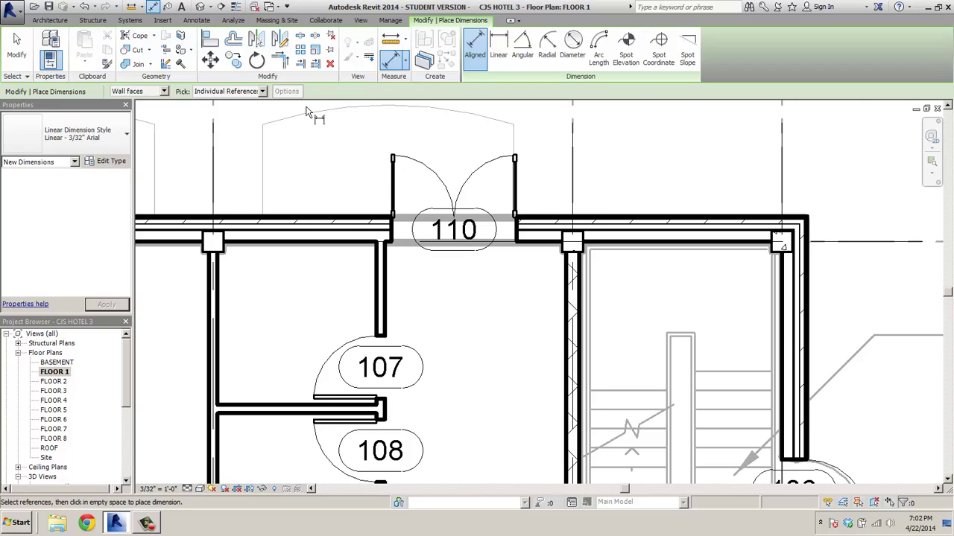
left_click(385, 296)
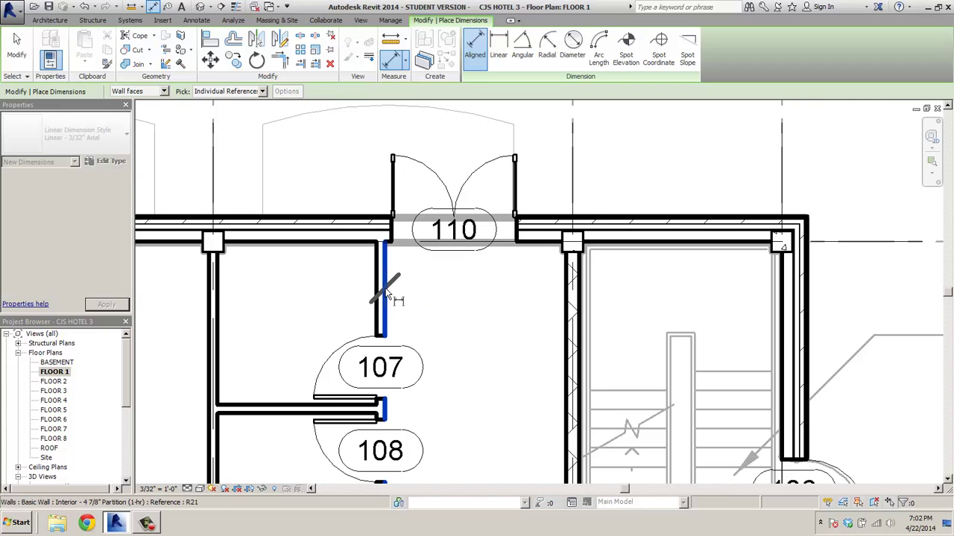
- Place an aligned dimension from the corridor wall through door 110's centre to the masonry wall, and make its segments equal
left_click(456, 224)
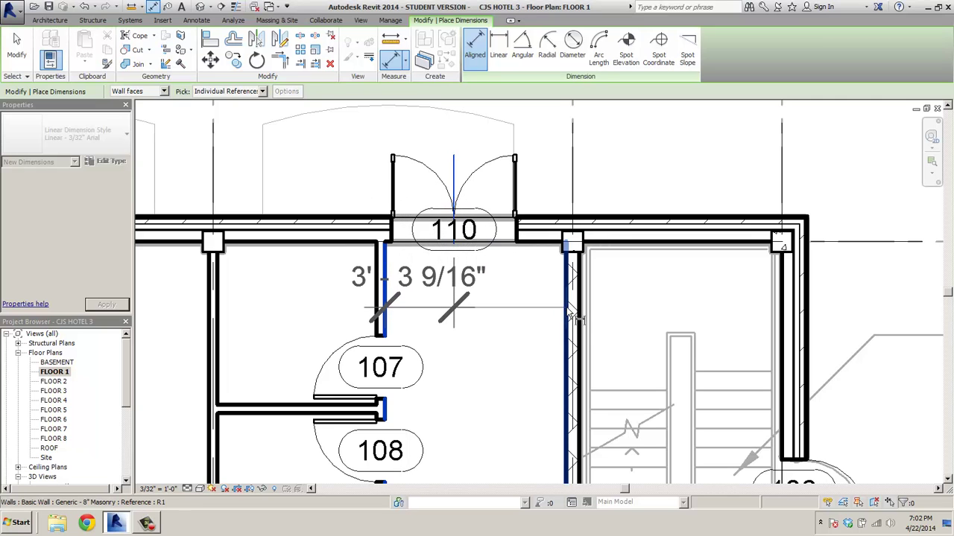
left_click(571, 322)
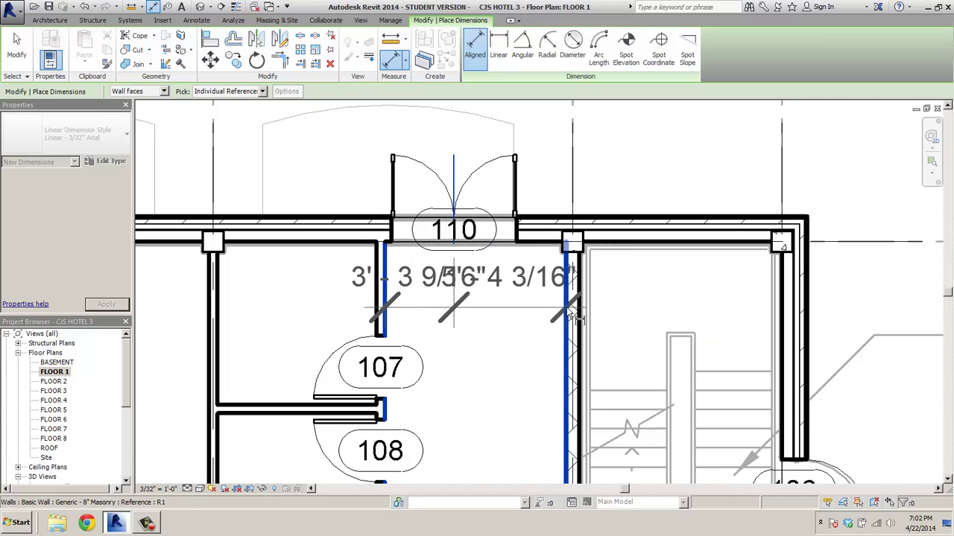
left_click(522, 342)
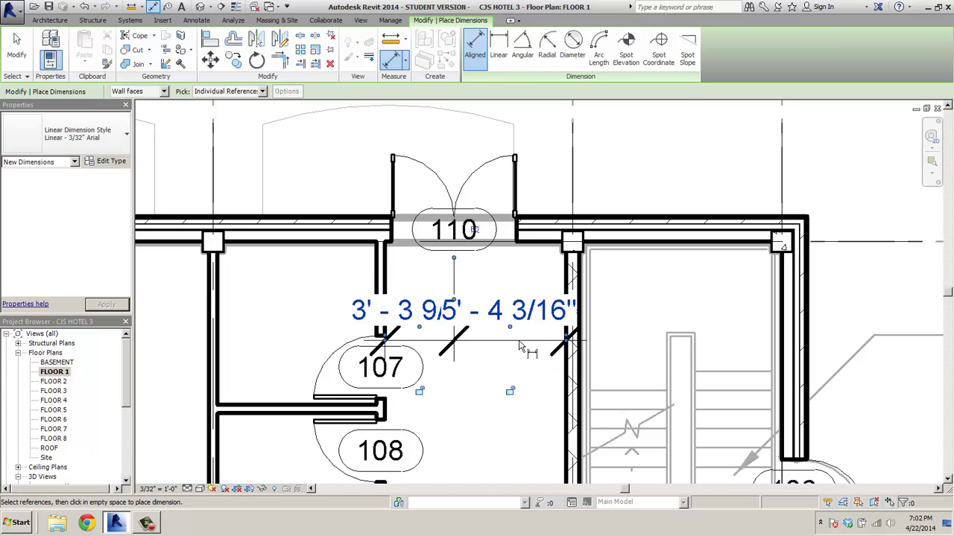
left_click(479, 233)
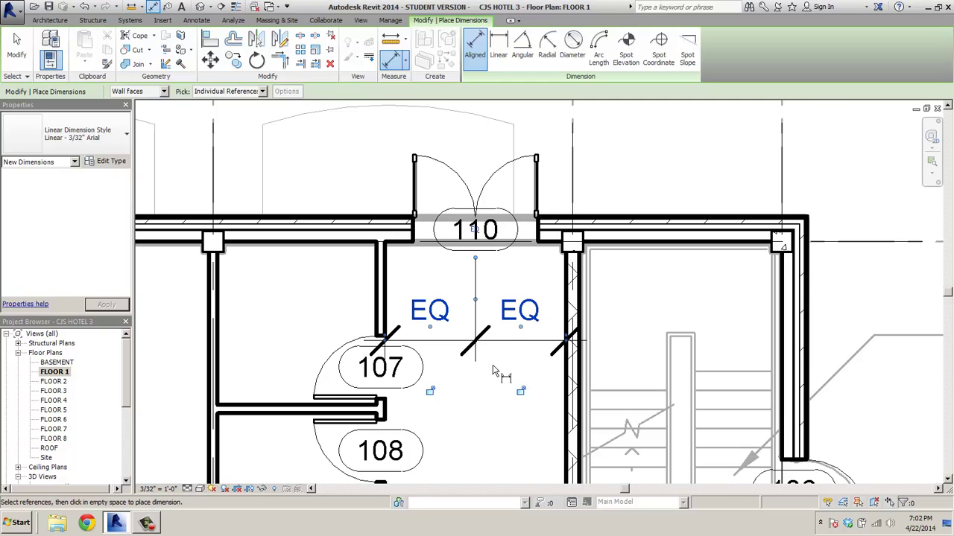
left_click(496, 437)
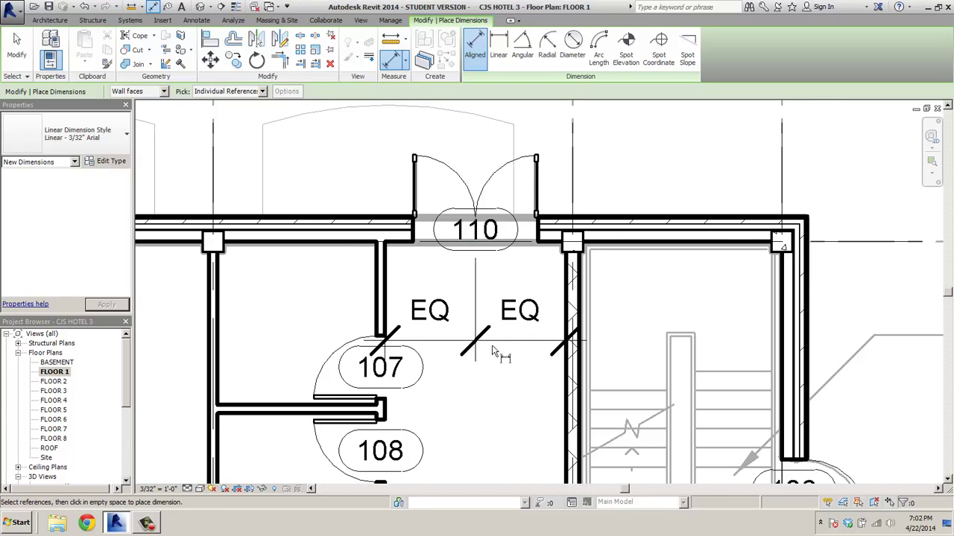
key("Escape")
key("Escape")
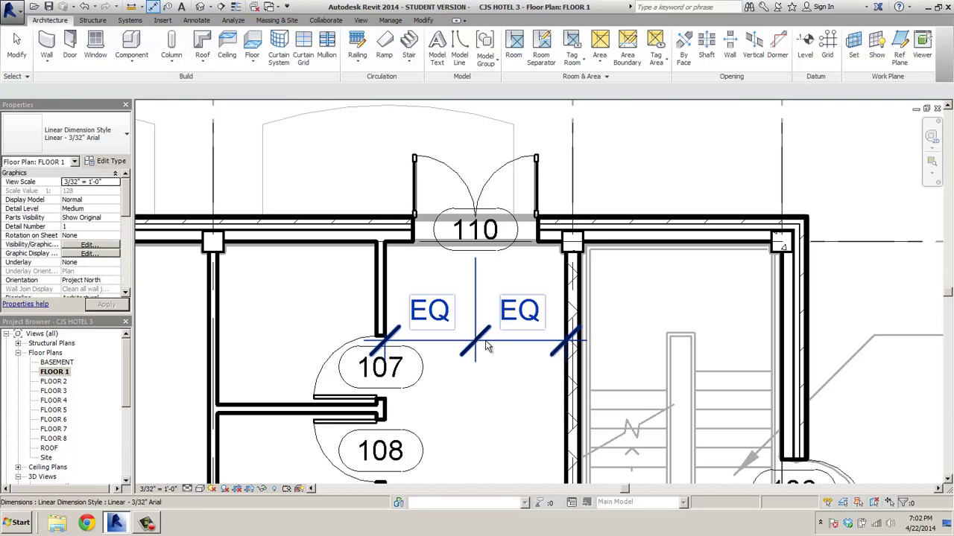
- Delete the equality dimension below door 110 and remove its constraints
left_click(482, 340)
key("Delete")
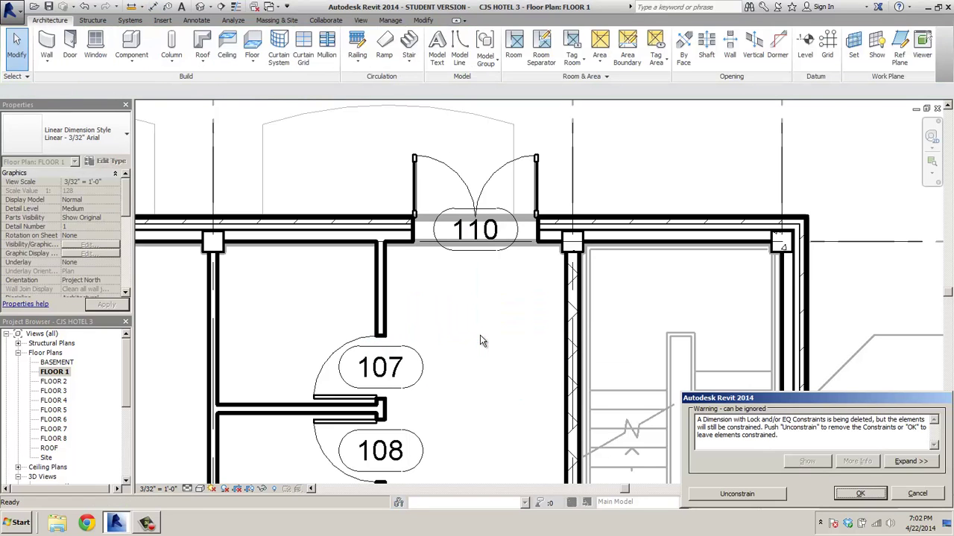
left_click(756, 497)
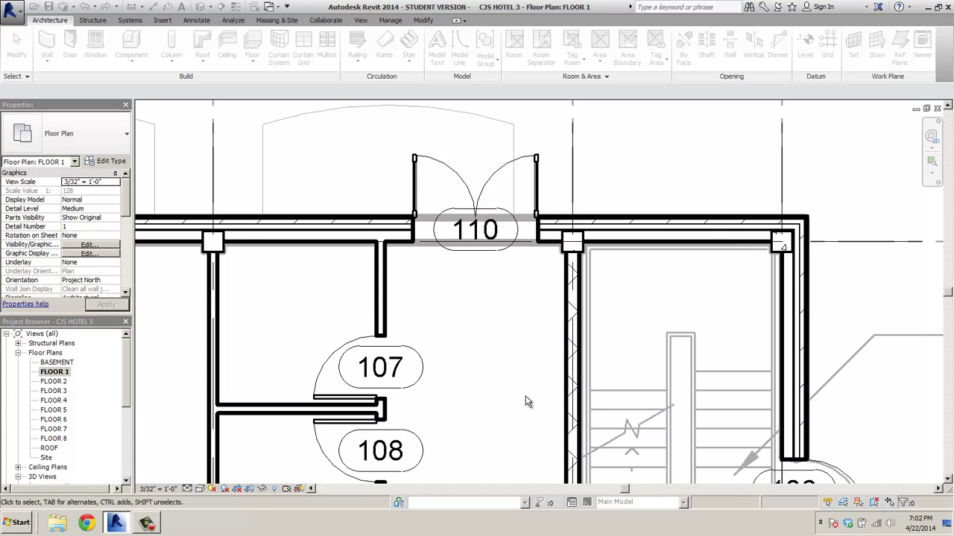
- Place an aligned dimension between the two horizontal walls of door 109's room, passing through the door's centreline
scroll(525, 396, "down", 2)
middle_click_drag(521, 356, 484, 301)
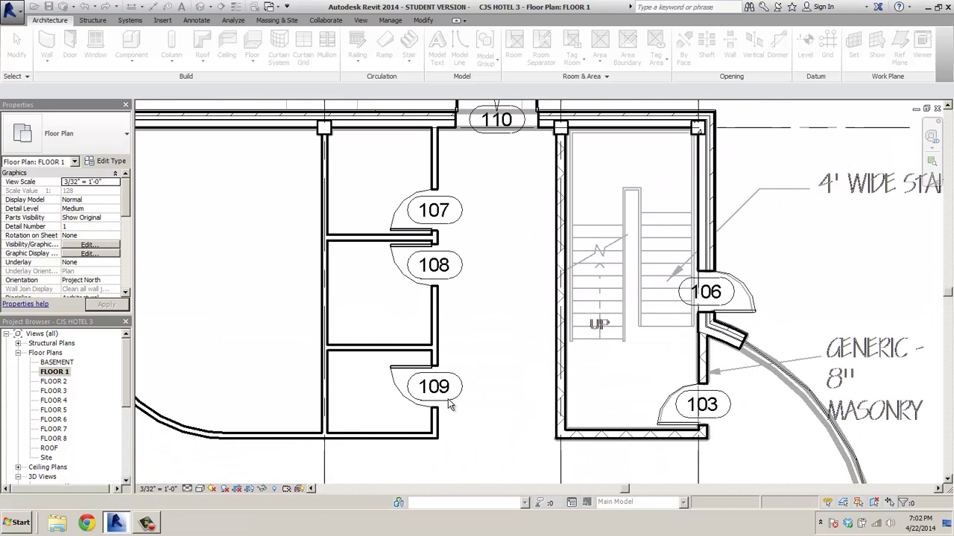
scroll(472, 414, "up", 2)
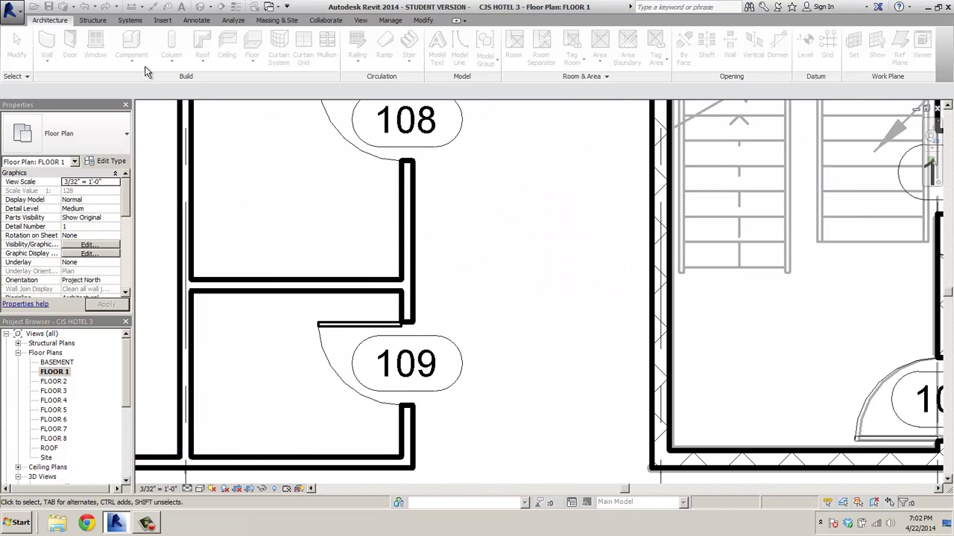
left_click(162, 21)
left_click(153, 6)
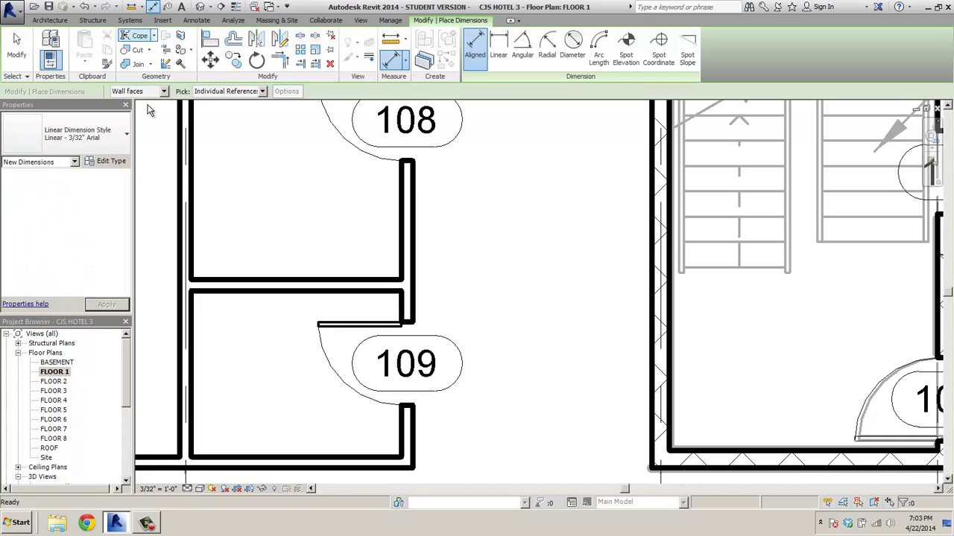
left_click(288, 294)
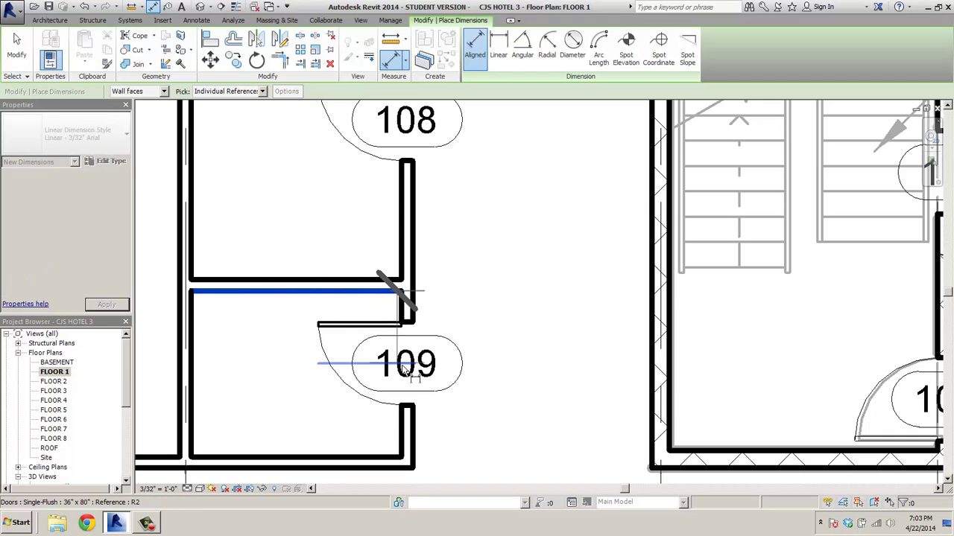
left_click(391, 277)
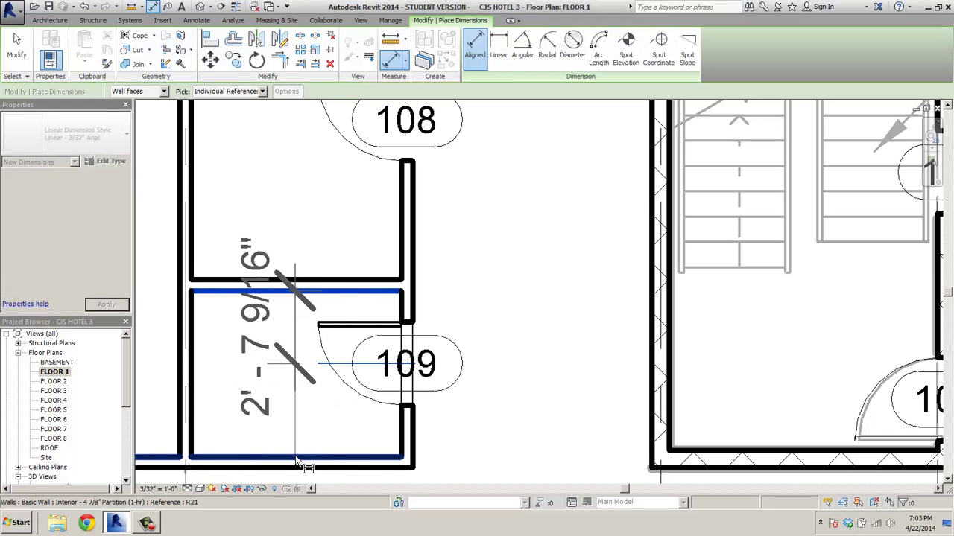
left_click(294, 456)
left_click(272, 394)
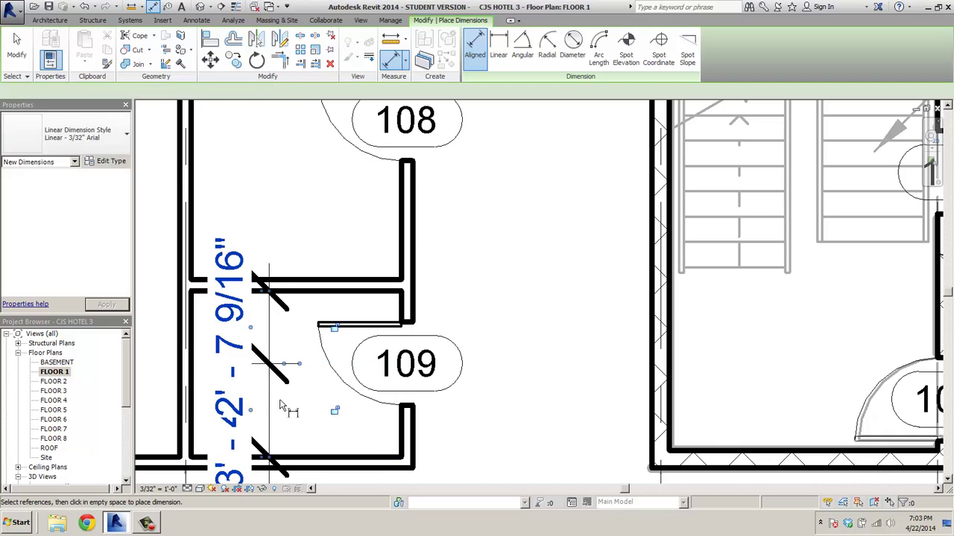
- Make the two dimension segments at door 109 equal to centre the door between the room's walls
middle_click_drag(356, 377, 518, 335)
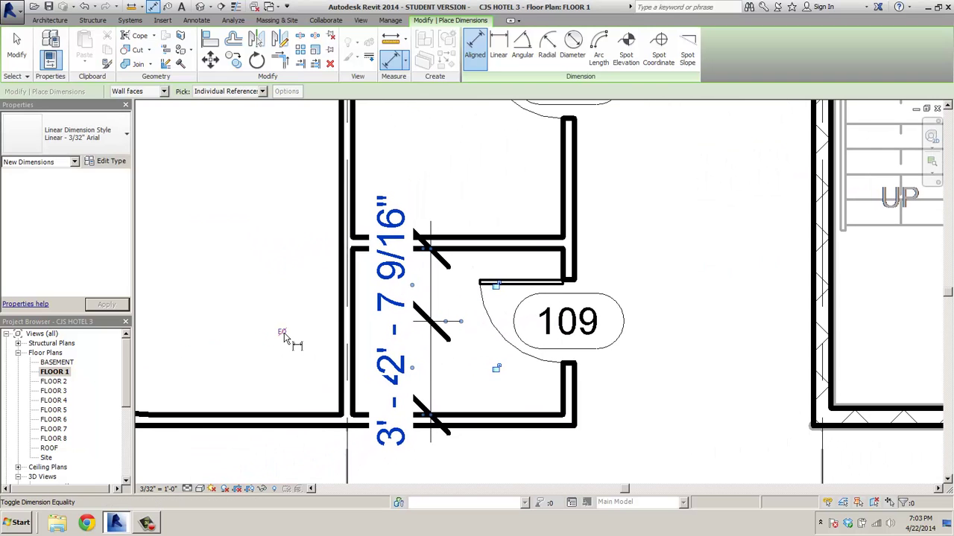
left_click(282, 333)
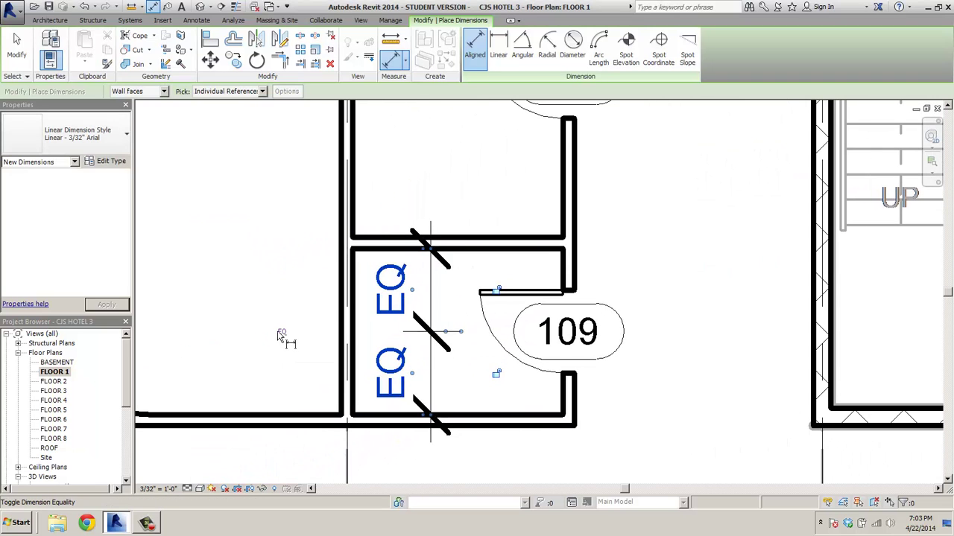
left_click(276, 283)
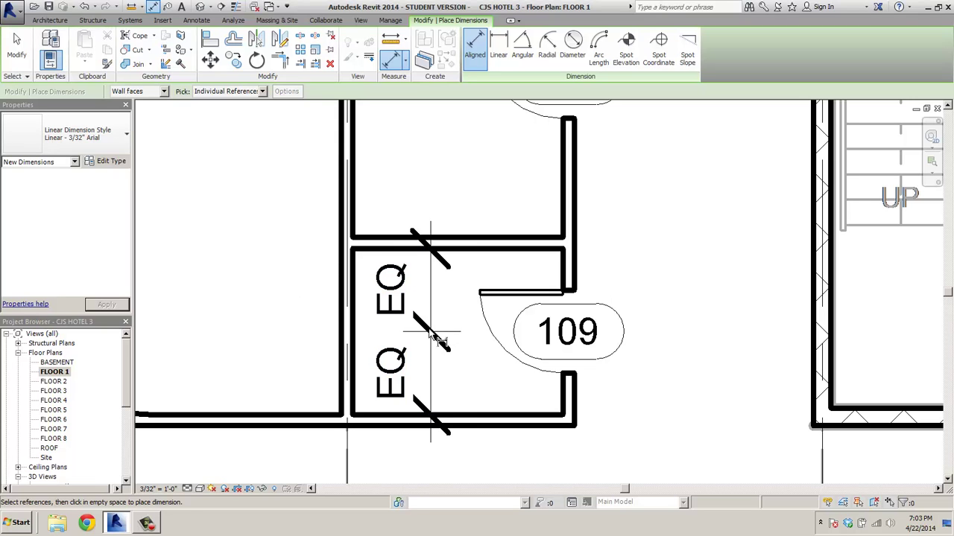
key("Escape")
key("Escape")
- Delete the equality dimension beside door 109 and remove its constraints
left_click(438, 338)
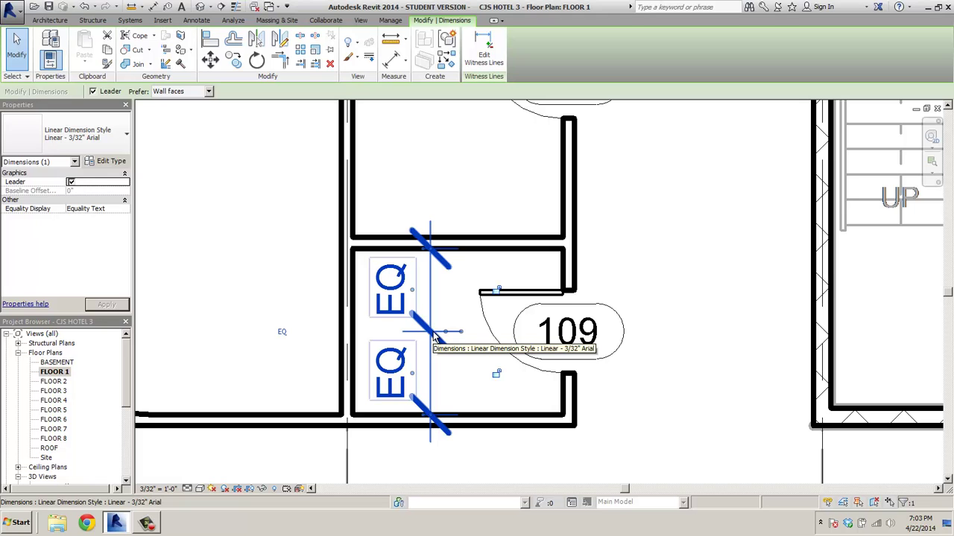
key("Delete")
left_click(744, 496)
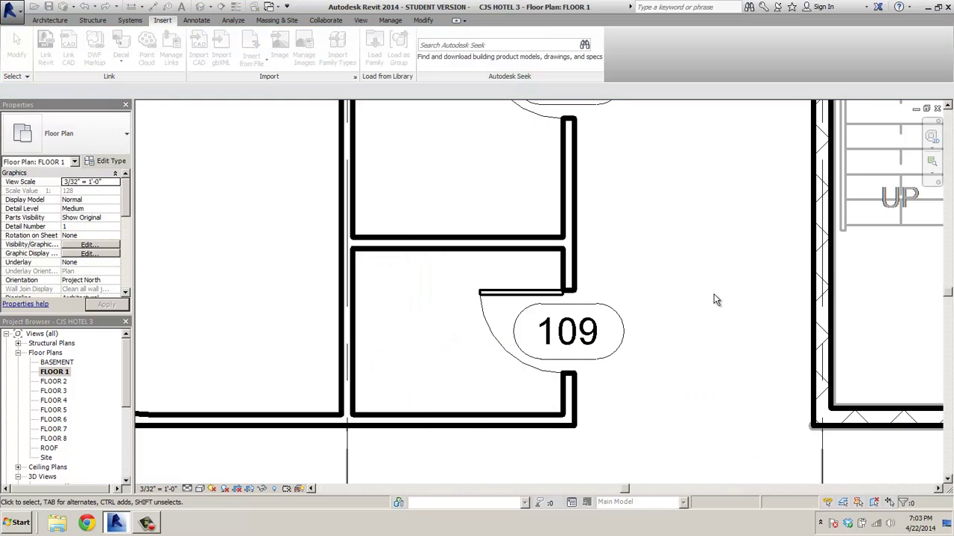
- Load the Double-Flush-Dbl Acting door family from the Doors folder of the US Imperial library
scroll(693, 333, "down", 4)
middle_click_drag(700, 284, 680, 311)
scroll(478, 304, "down", 2)
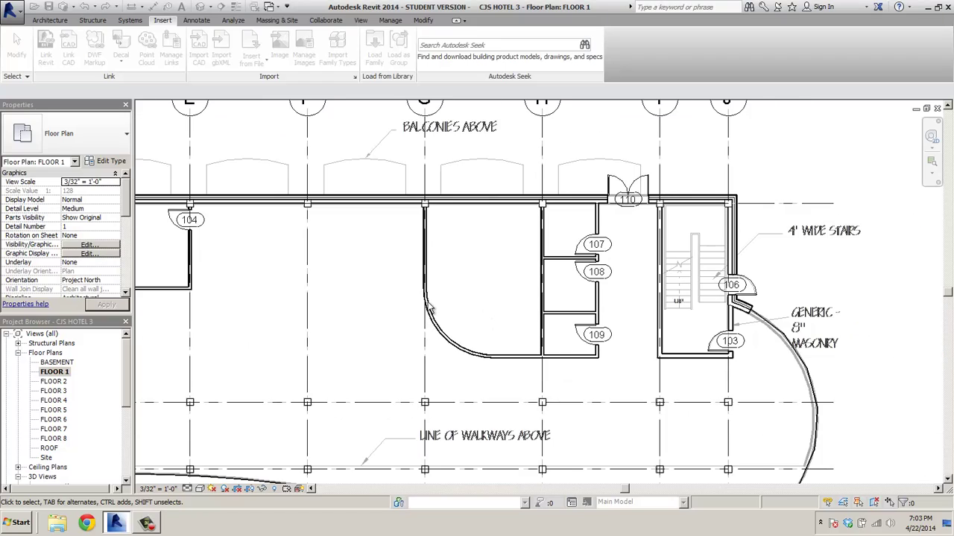
middle_click_drag(398, 309, 423, 363)
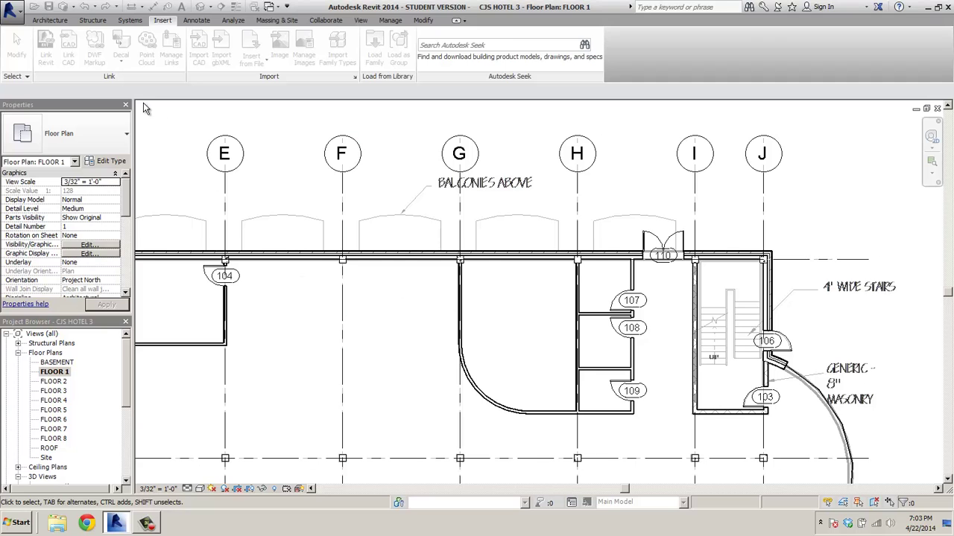
left_click(42, 21)
left_click(70, 46)
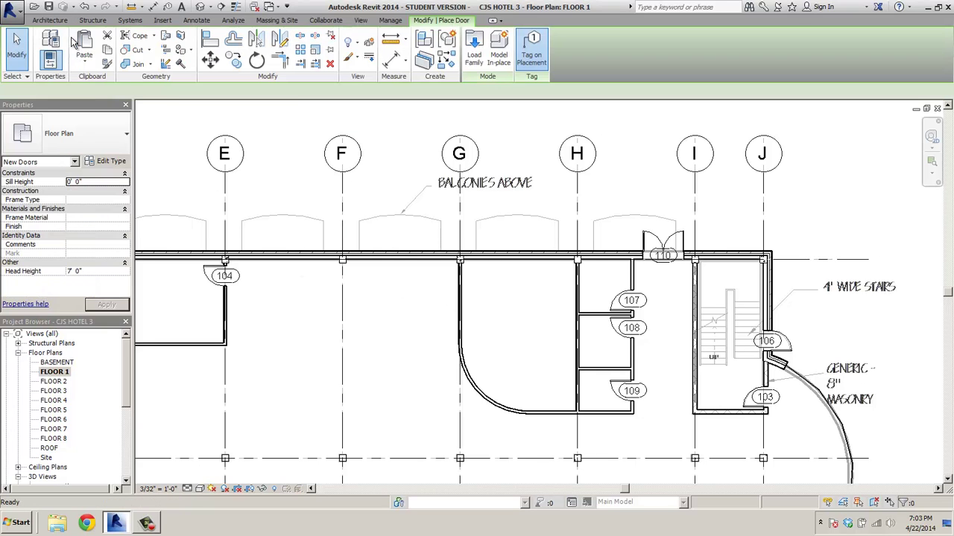
left_click(125, 134)
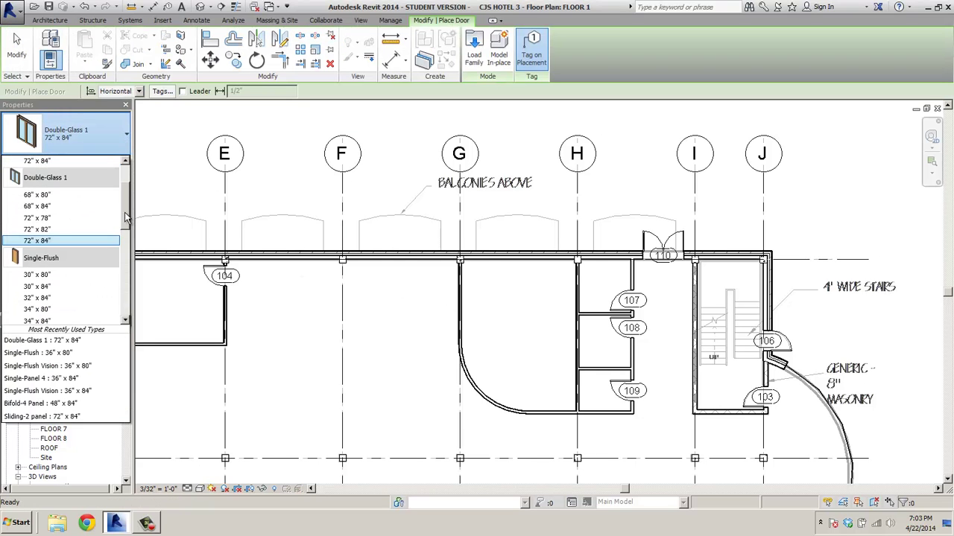
left_click_drag(125, 213, 124, 181)
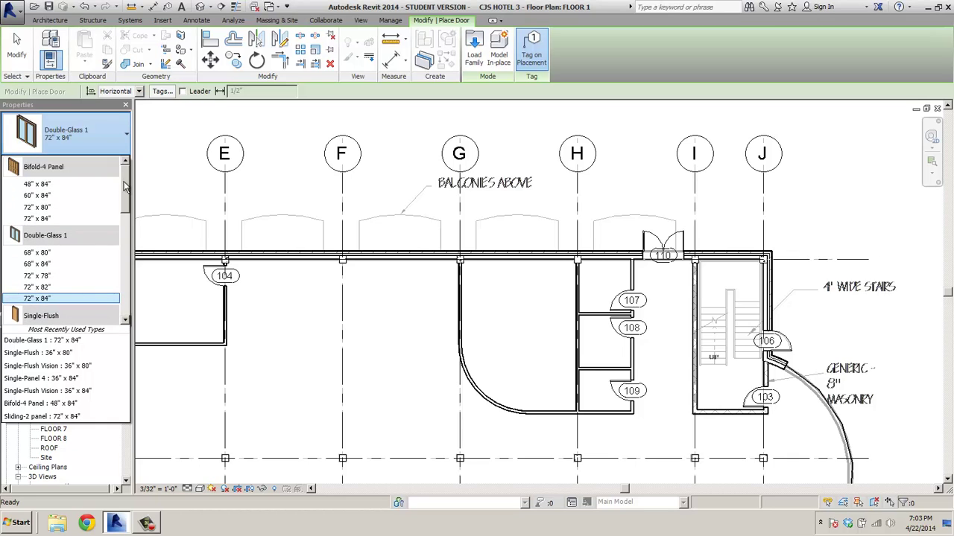
left_click(474, 54)
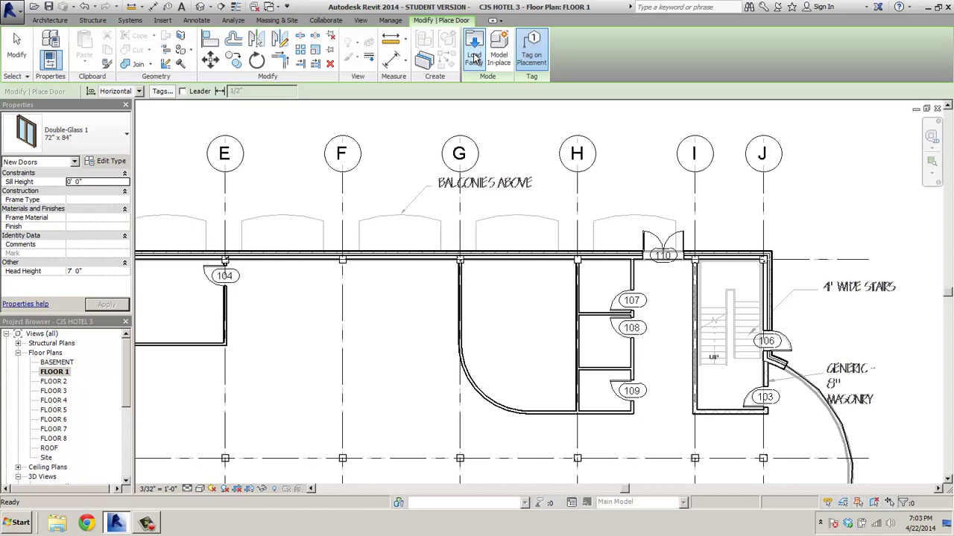
left_click(474, 57)
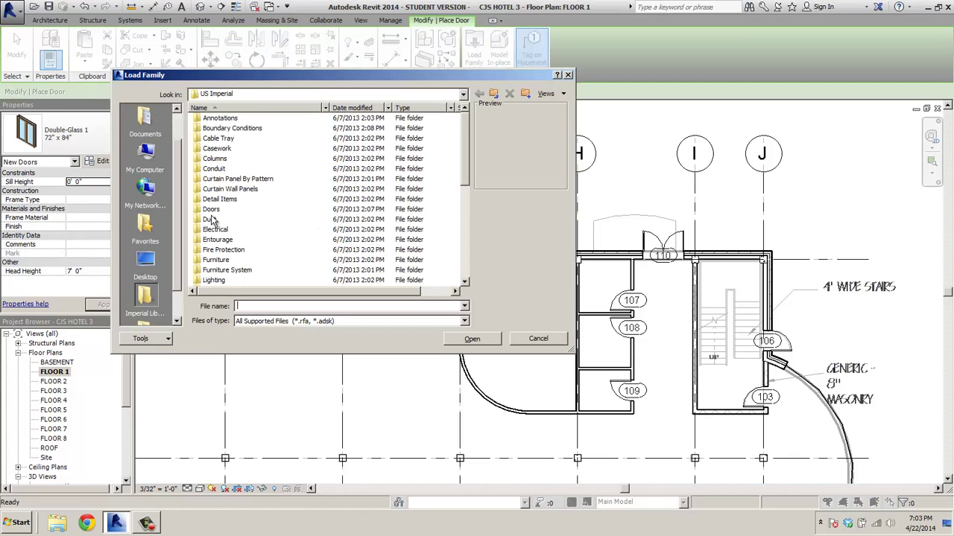
double_click(211, 210)
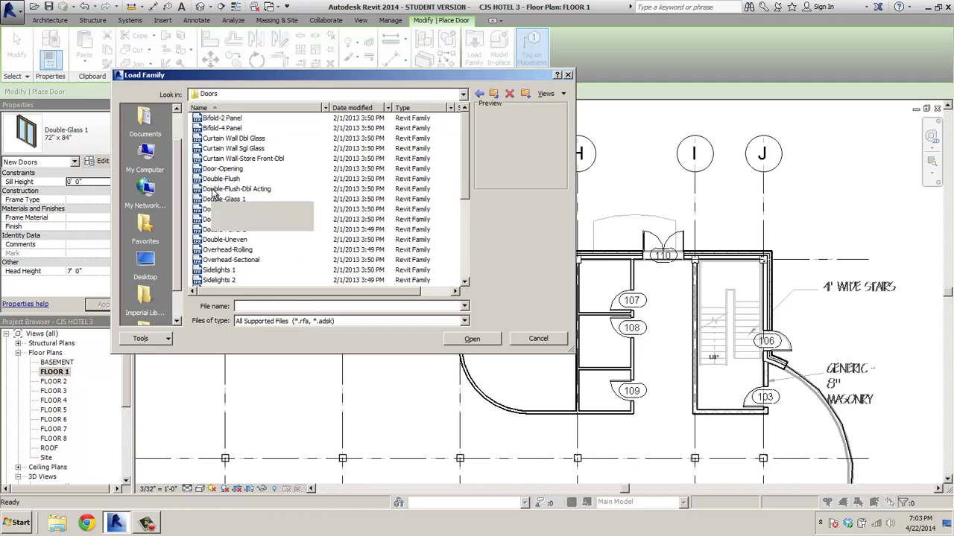
left_click(213, 189)
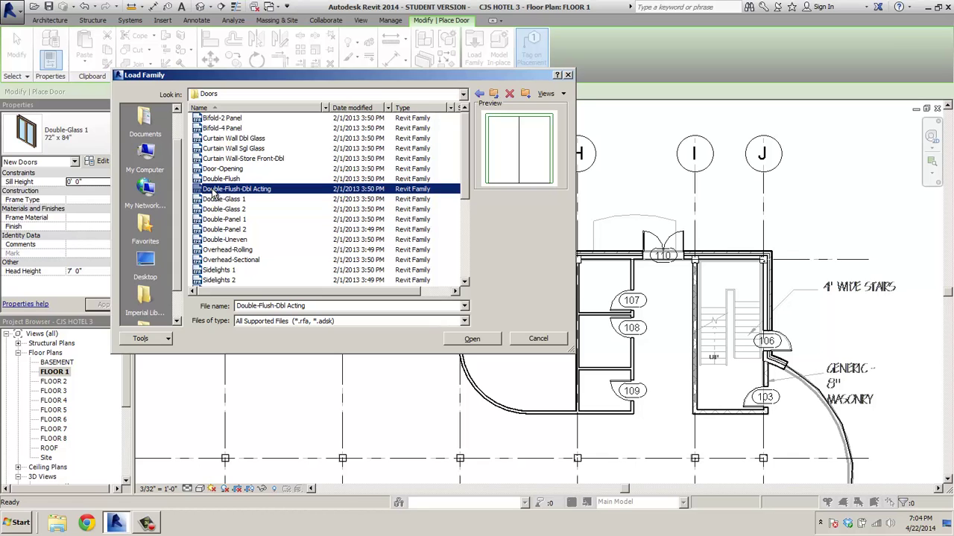
double_click(213, 191)
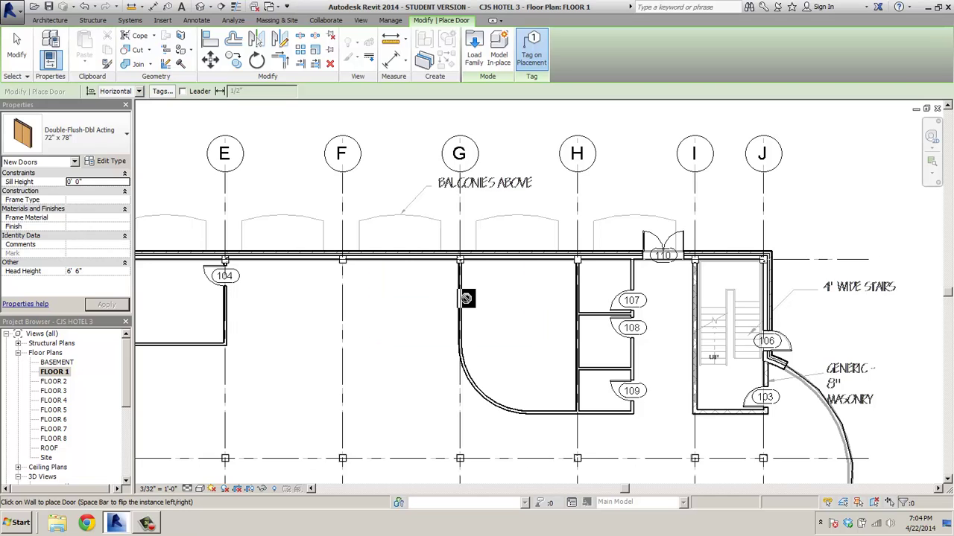
- Place a tagged Double-Flush-Dbl Acting 72" x 78" door in the straight wall on grid G, centred about 6'-0" from the exterior wall
scroll(464, 302, "up", 2)
scroll(464, 298, "up", 1)
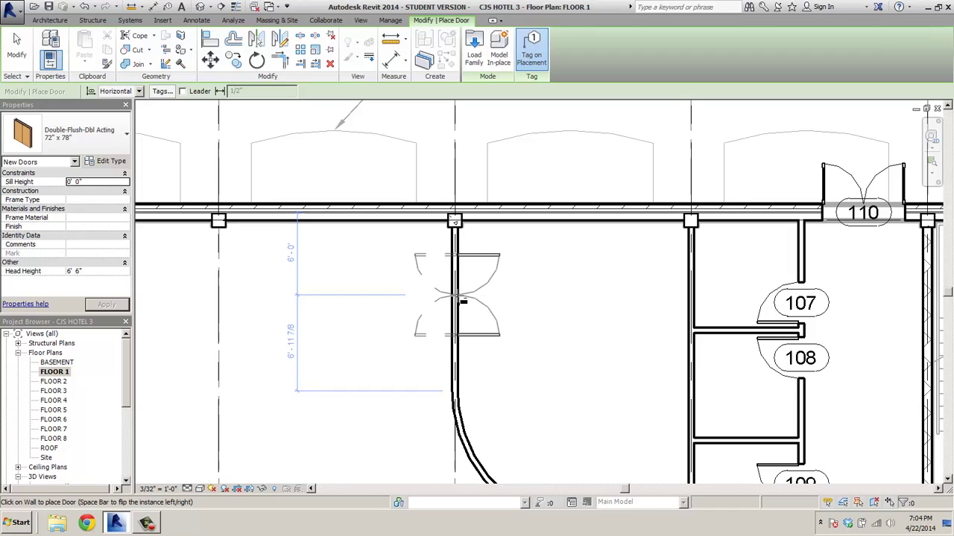
left_click(462, 300)
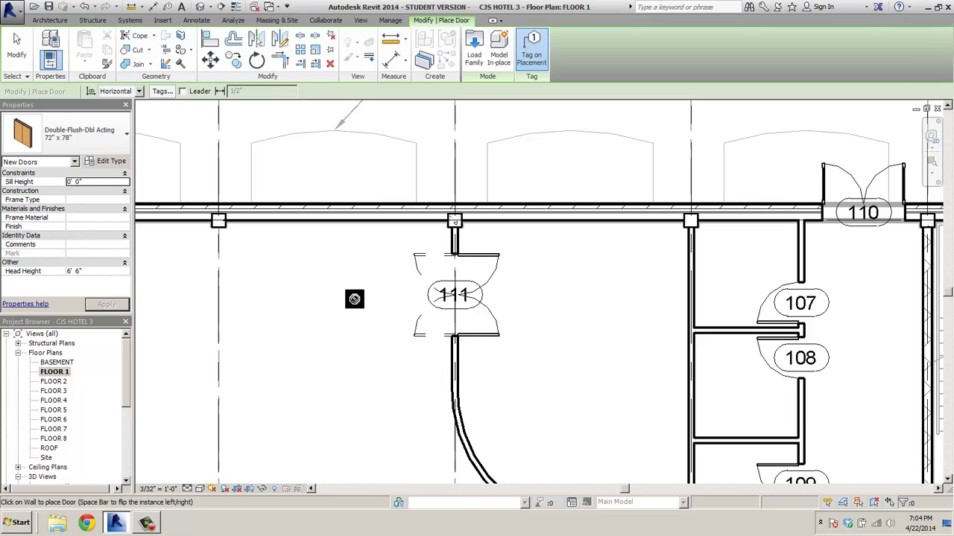
- Search Autodesk Seek for "elevator door" to find a door family for the elevator shaft
scroll(374, 300, "down", 2)
middle_click_drag(336, 305, 635, 266)
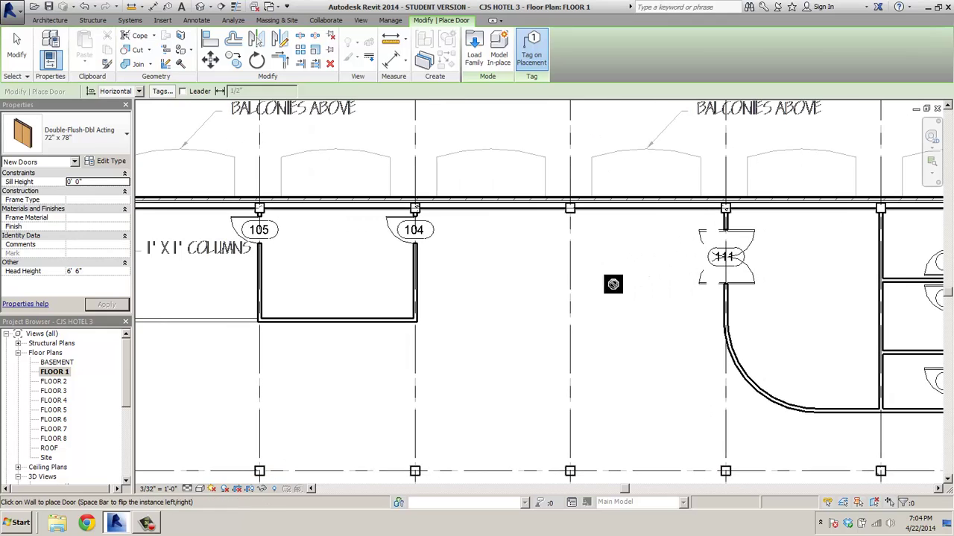
scroll(612, 283, "down", 2)
middle_click_drag(366, 357, 453, 336)
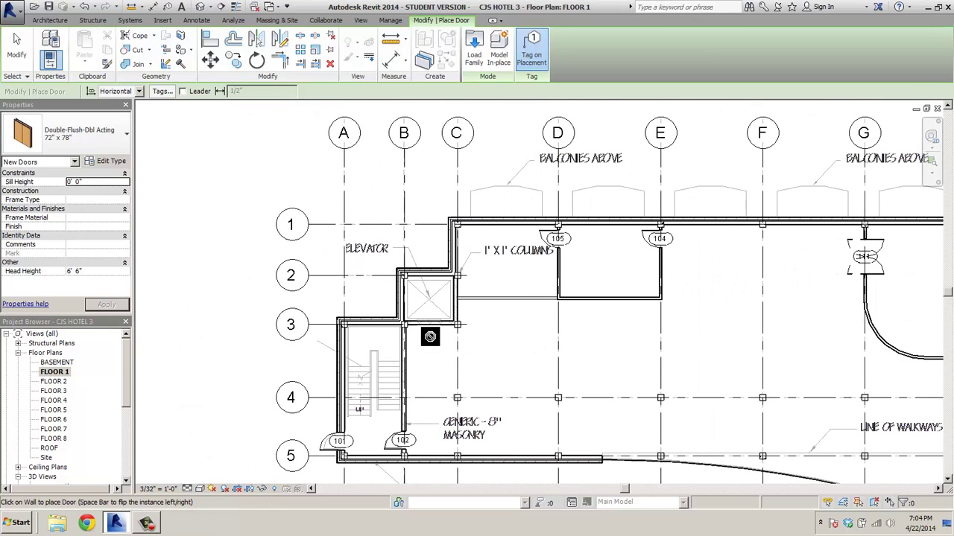
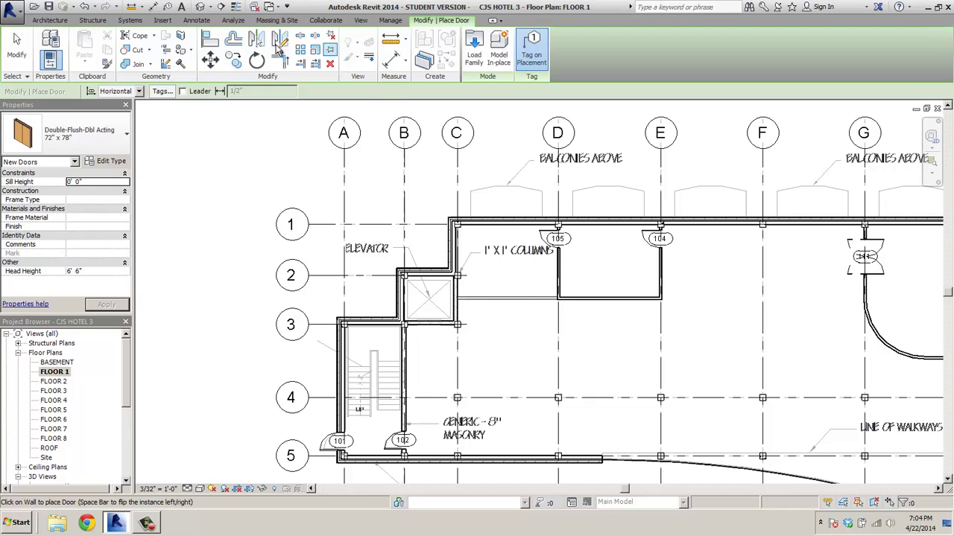
left_click(168, 23)
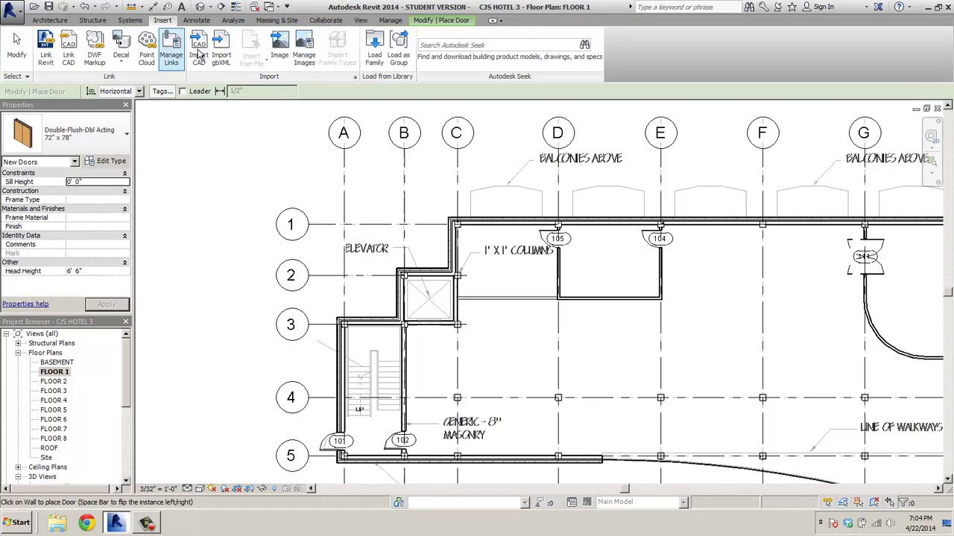
left_click(495, 45)
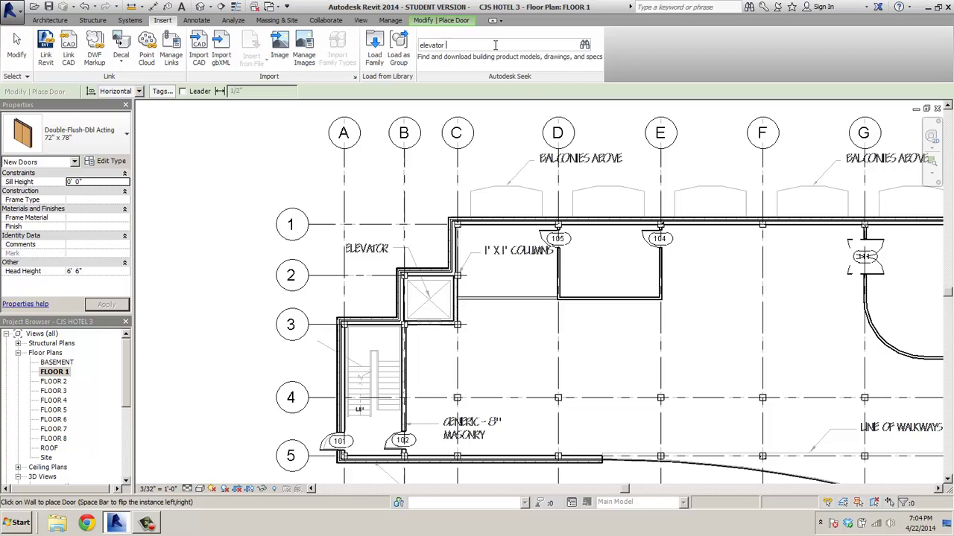
type("elevator door")
key("Return")
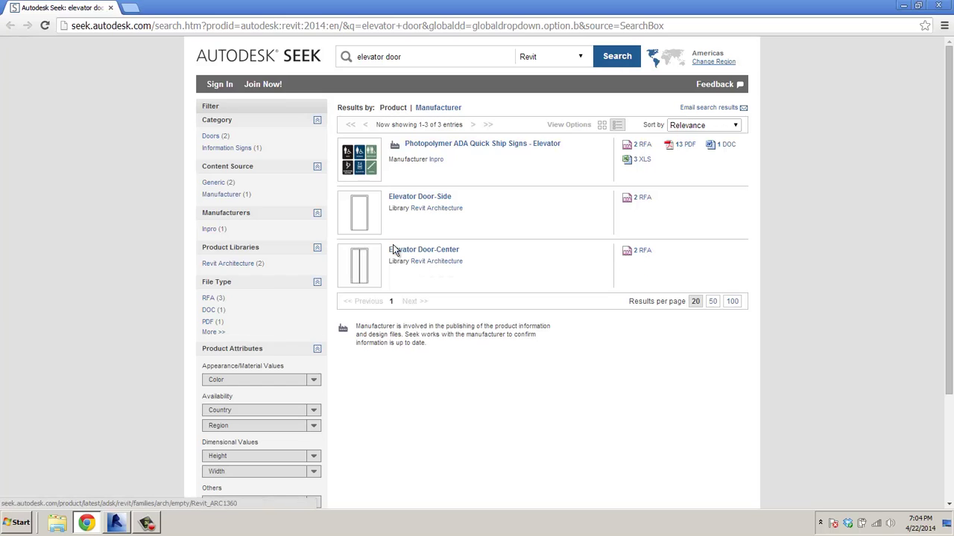
- Download the Revit 2010 Imperial file of Elevator Door-Center, accepting the terms and conditions, and open it in Revit
left_click(643, 255)
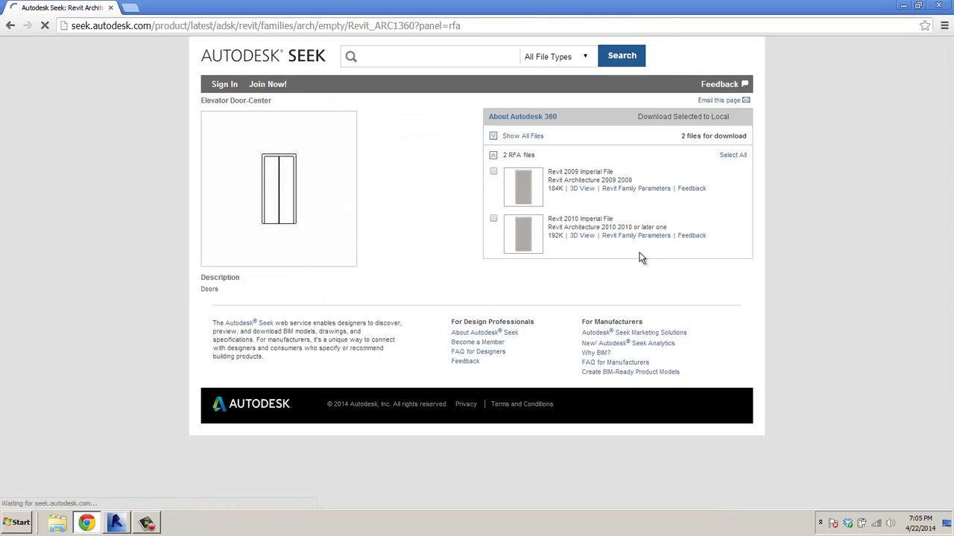
left_click(493, 219)
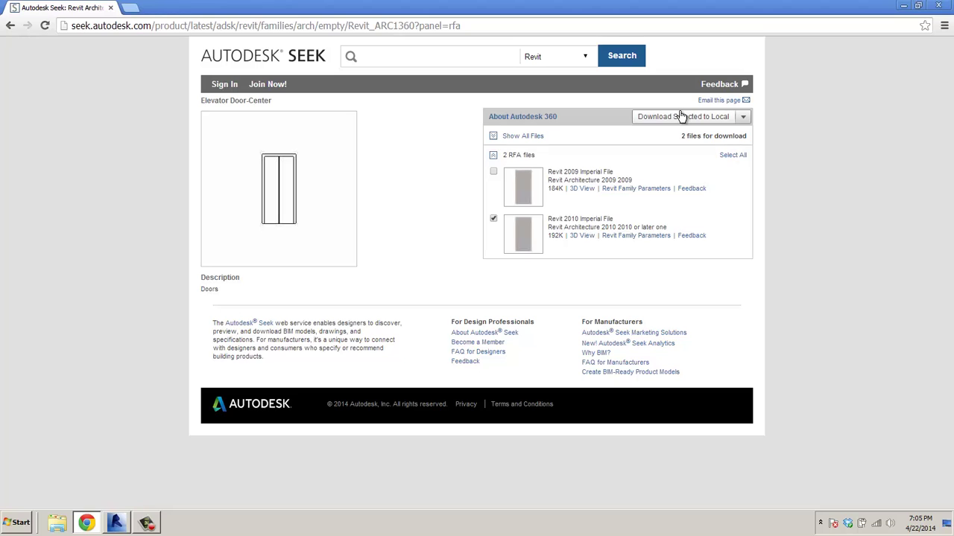
left_click(681, 119)
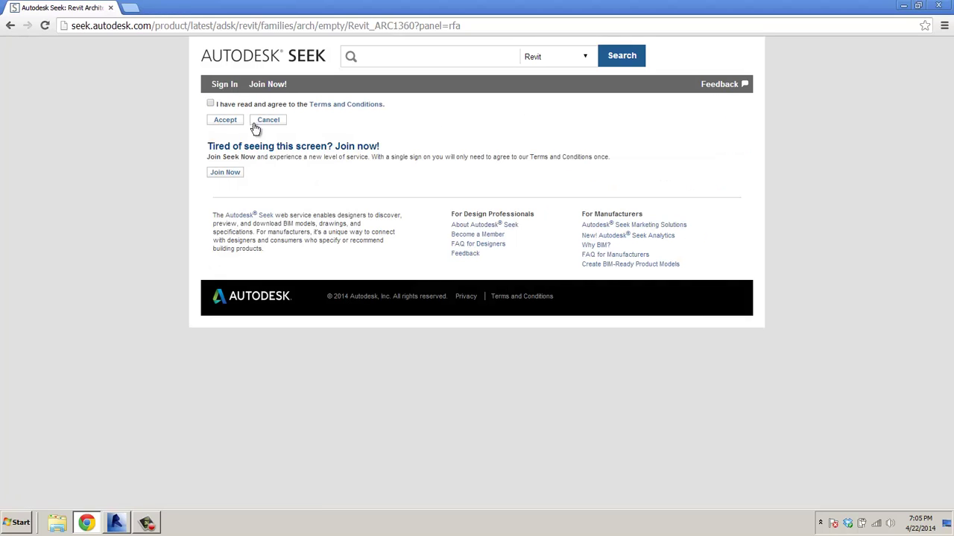
left_click(226, 121)
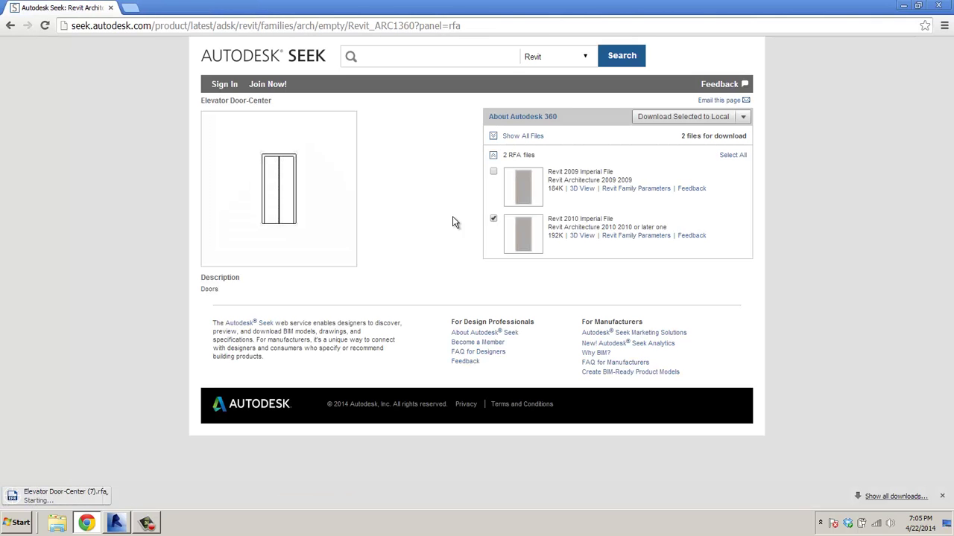
left_click(34, 497)
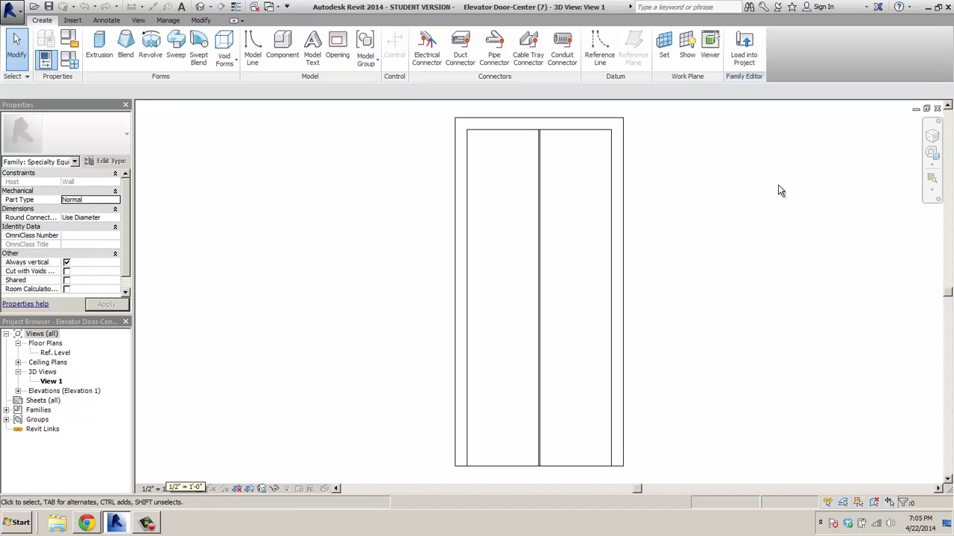
- Load the elevator door family into the hotel project and place the 48" x 84" type centred in the elevator's grid 3 wall on FLOOR 1
left_click(749, 59)
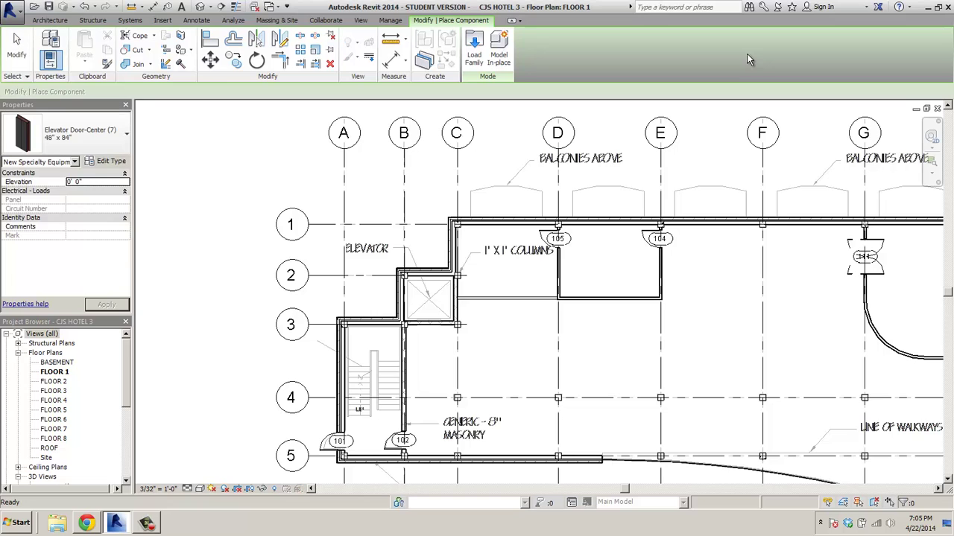
scroll(434, 326, "up", 4)
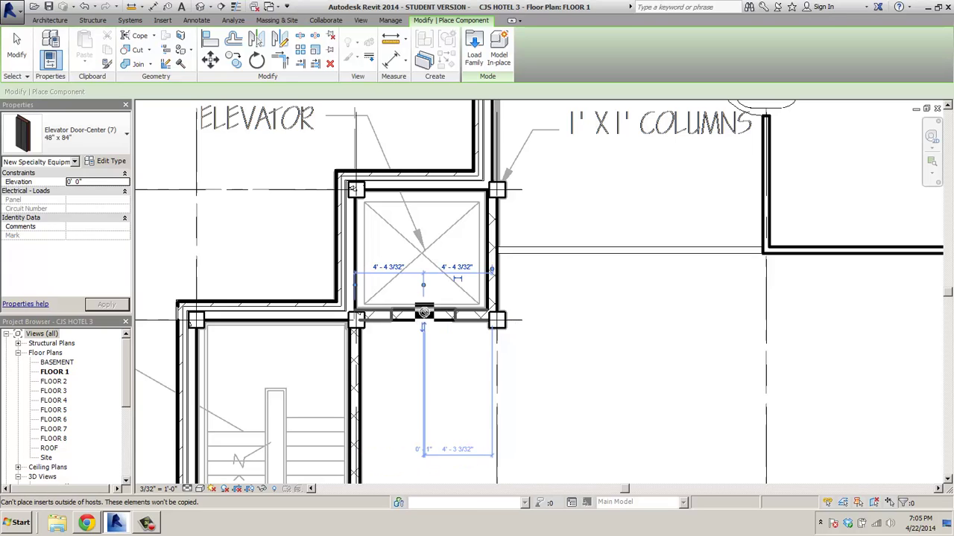
left_click(425, 319)
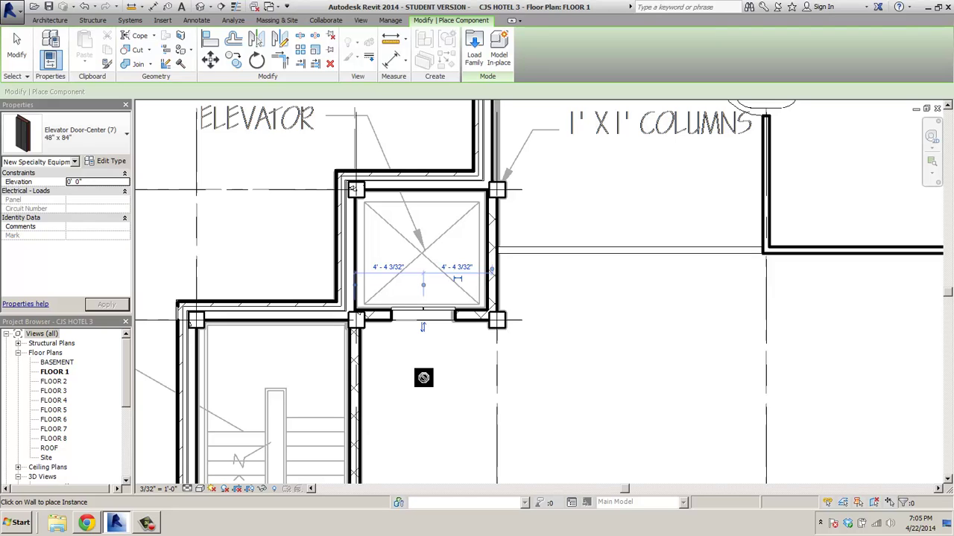
left_click(56, 383)
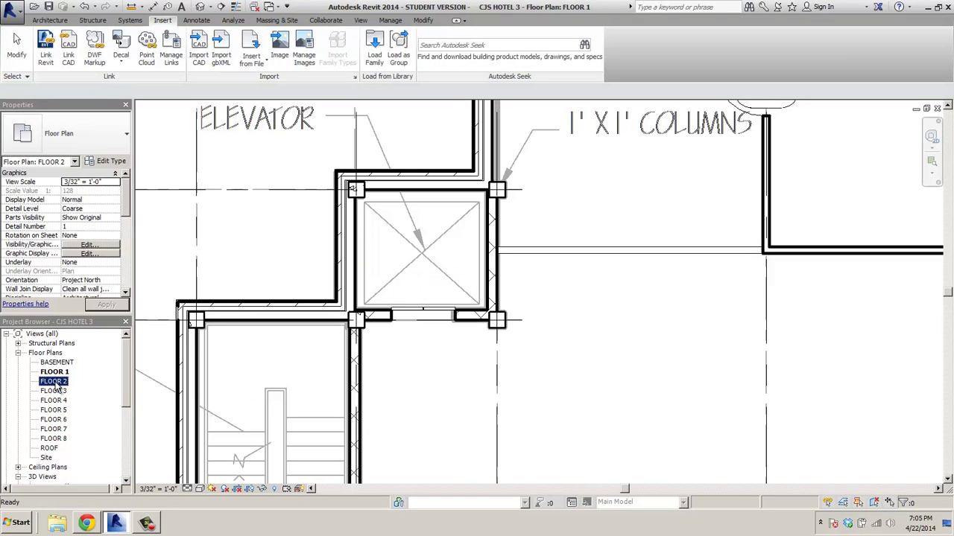
double_click(56, 383)
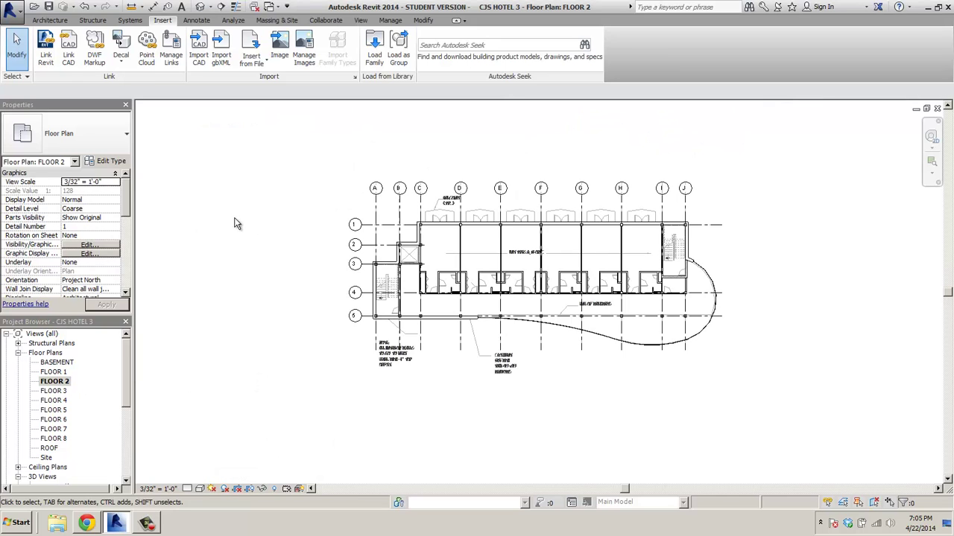
left_click(49, 20)
left_click(67, 46)
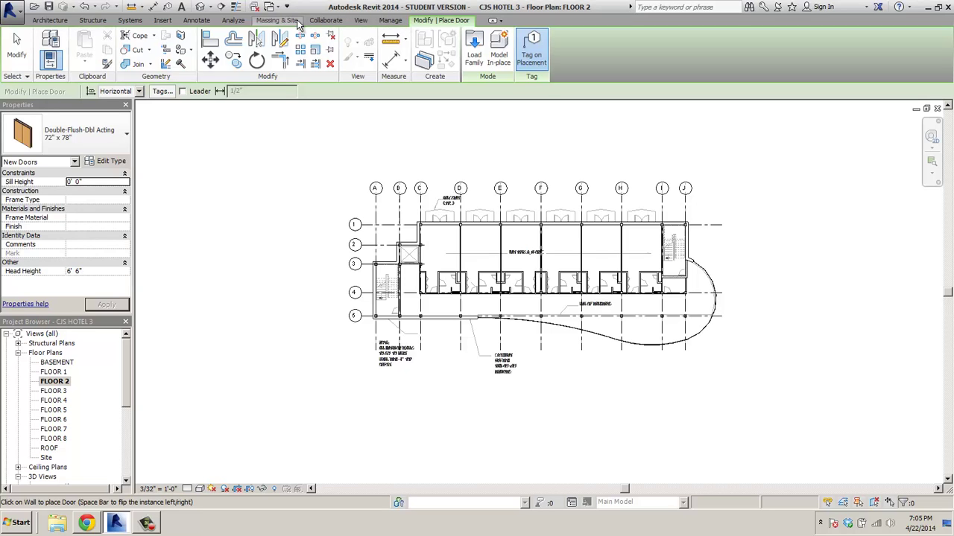
left_click(363, 21)
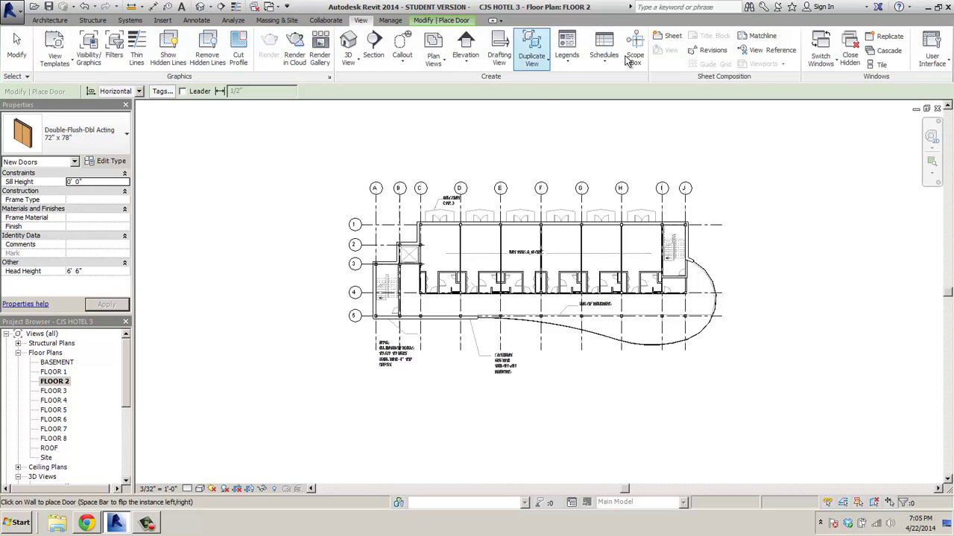
left_click(820, 58)
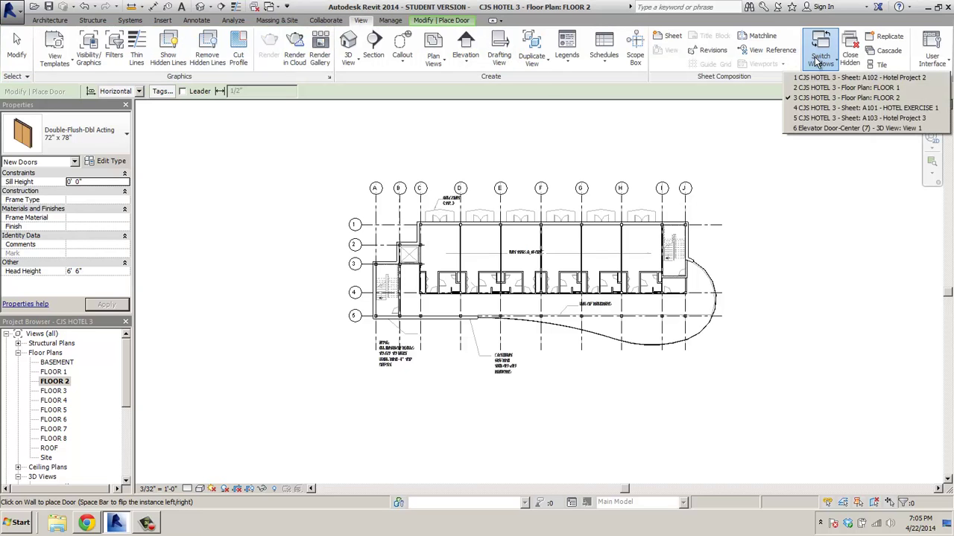
left_click(823, 128)
left_click(418, 58)
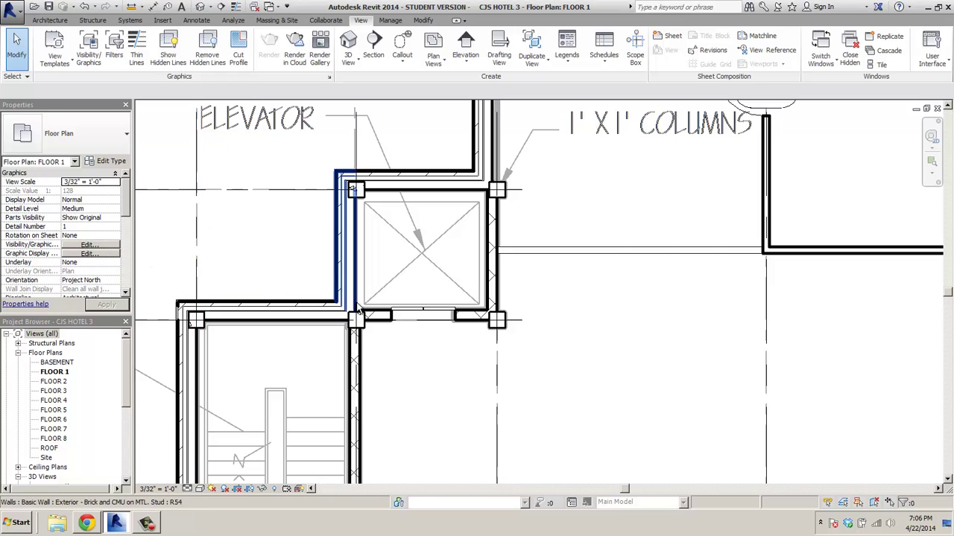
- Copy the FLOOR 1 elevator door and paste it centred in the elevator's grid 3 wall on FLOOR 2
left_click(423, 314)
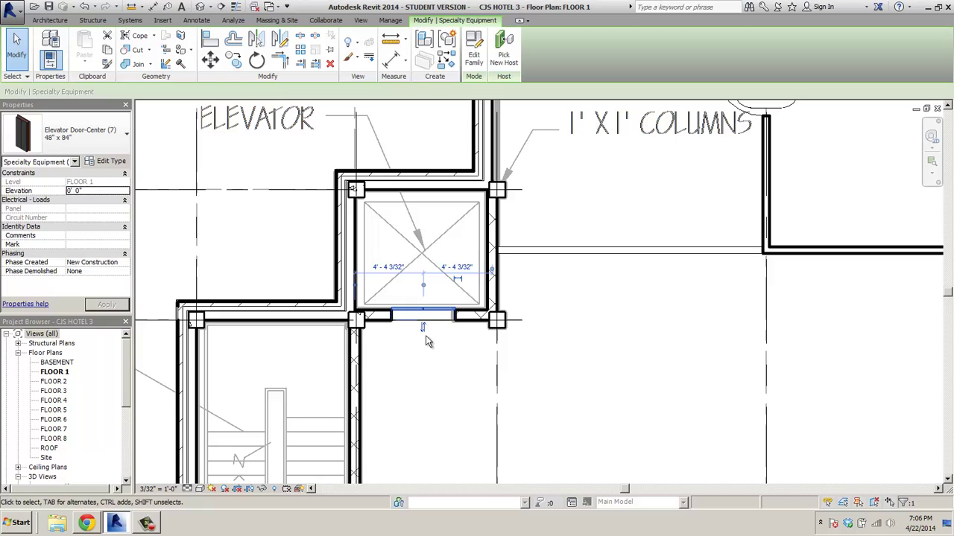
double_click(54, 381)
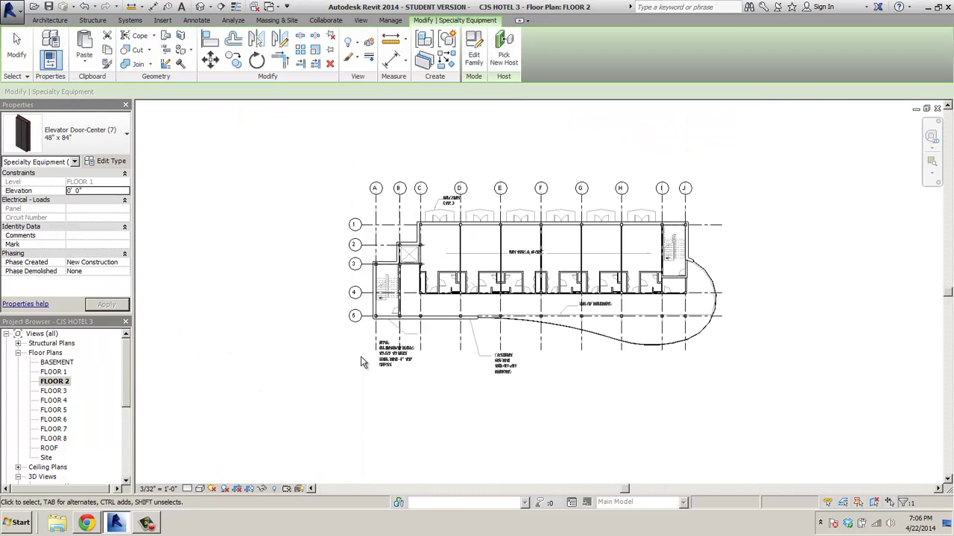
key("ctrl+v")
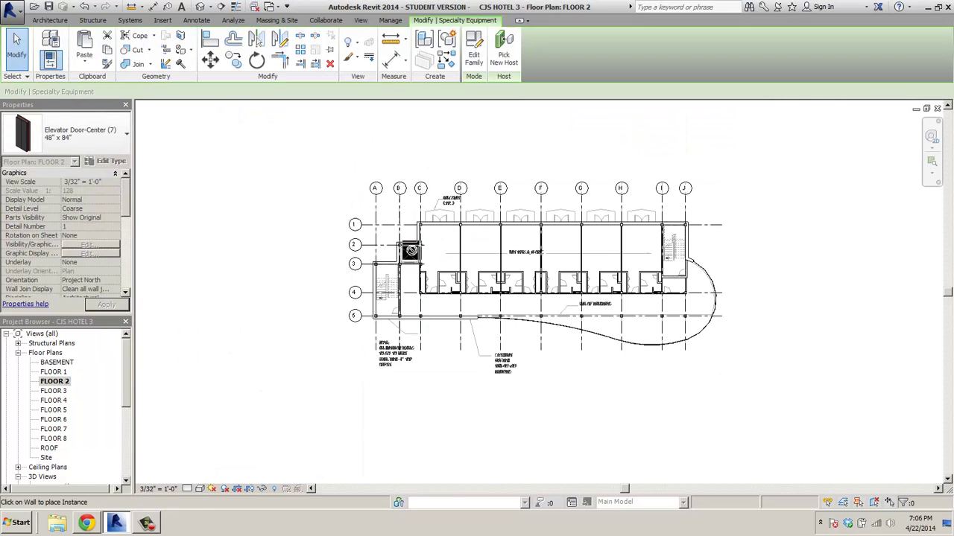
scroll(410, 262, "up", 2)
scroll(415, 270, "up", 4)
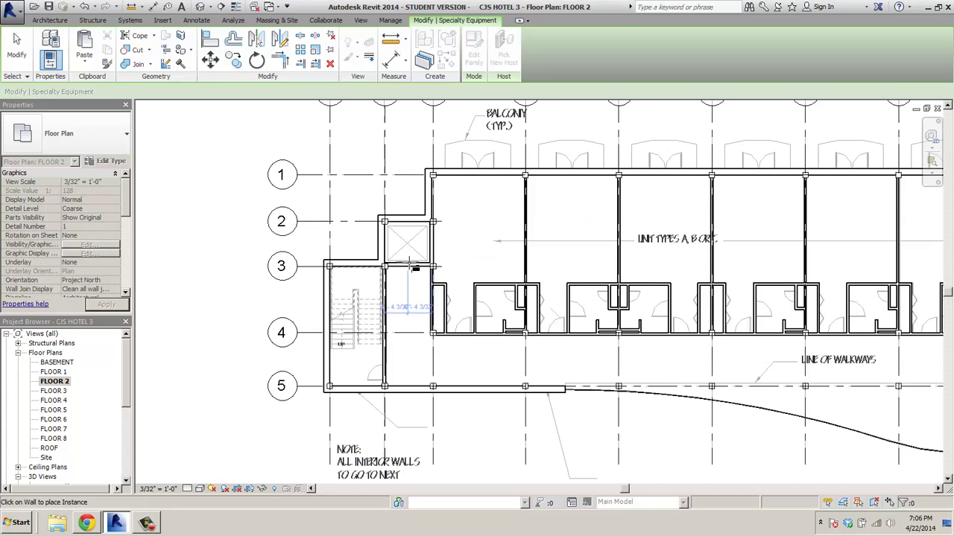
left_click(412, 270)
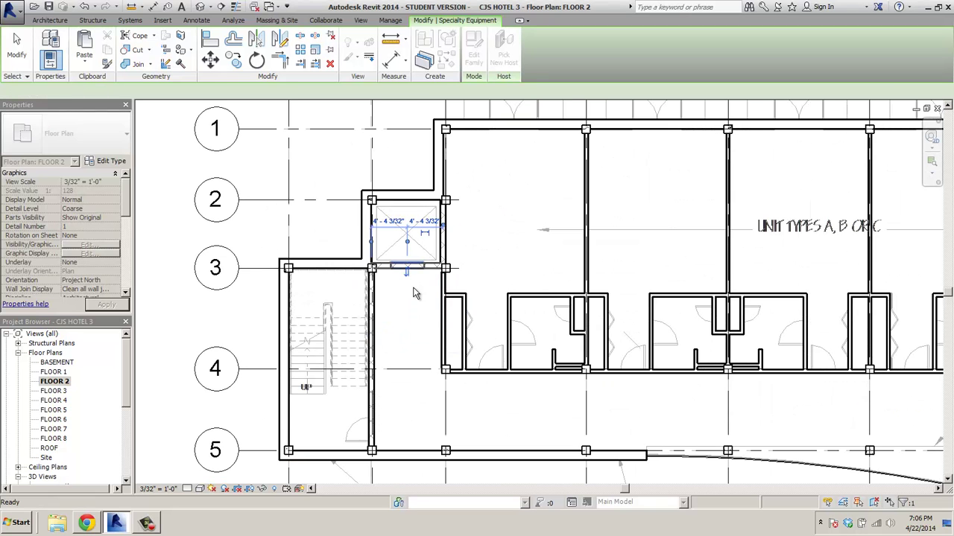
key("Escape")
key("Escape")
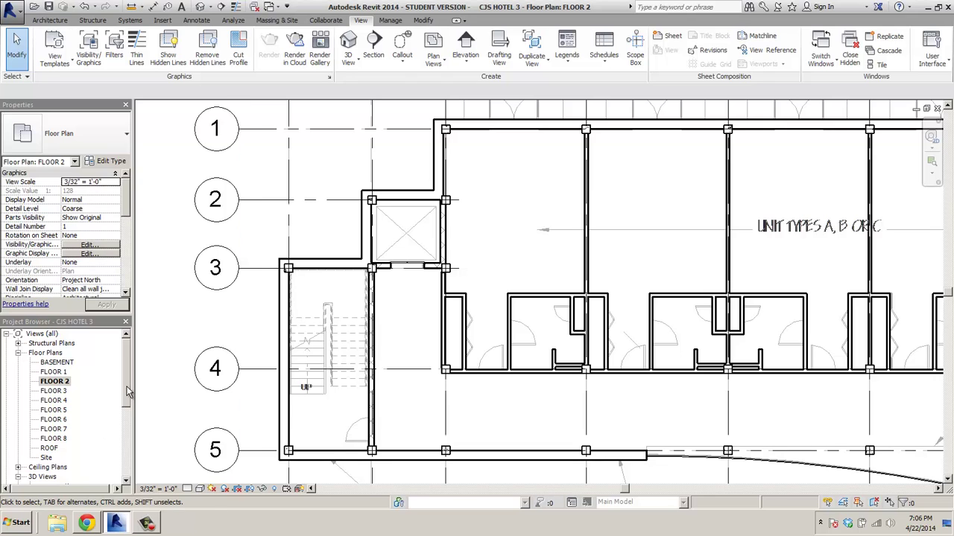
- Examine the elevator door openings in the {3D} view and review the full FLOOR 1 plan
scroll(128, 393, "down", 3)
double_click(47, 400)
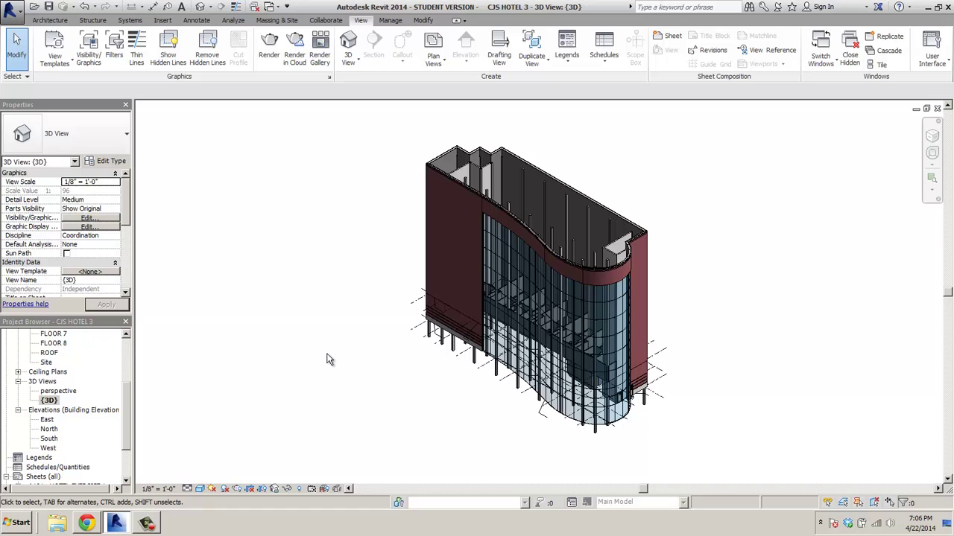
middle_click_drag(327, 360, 359, 374, "shift")
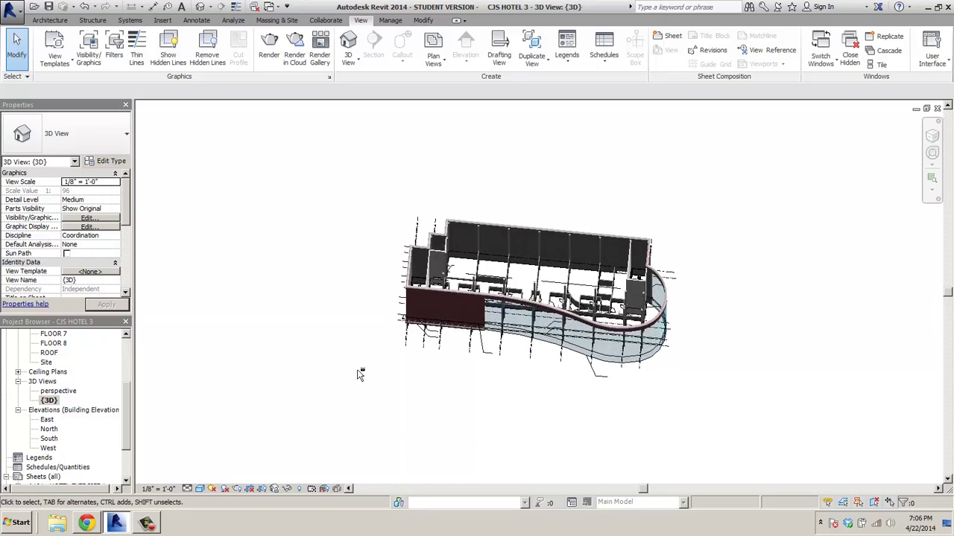
scroll(448, 289, "up", 5)
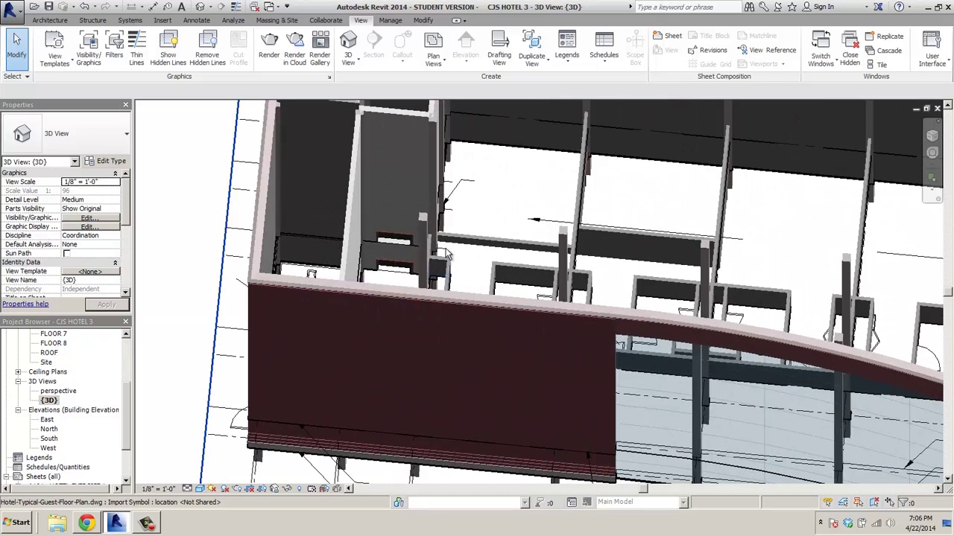
middle_click_drag(447, 253, 397, 234, "shift")
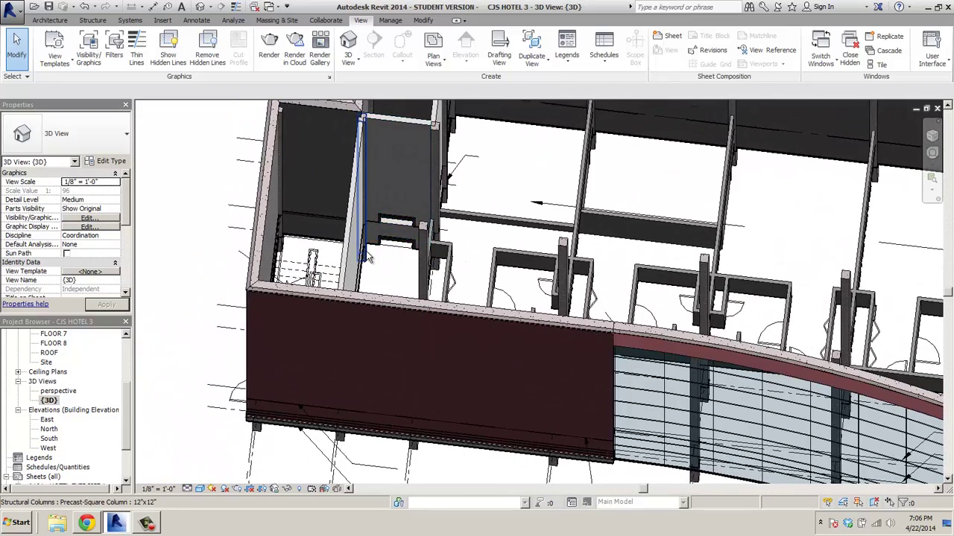
scroll(74, 403, "up", 3)
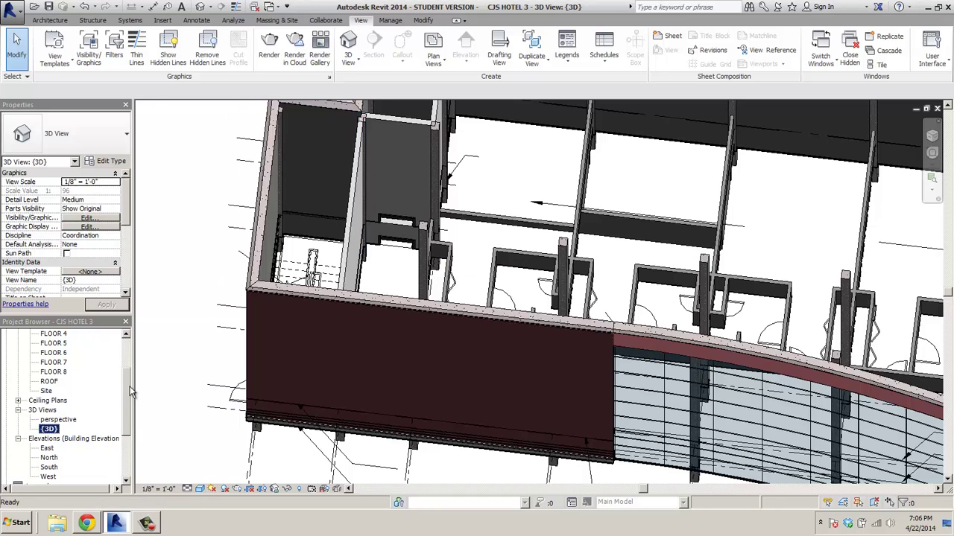
double_click(54, 372)
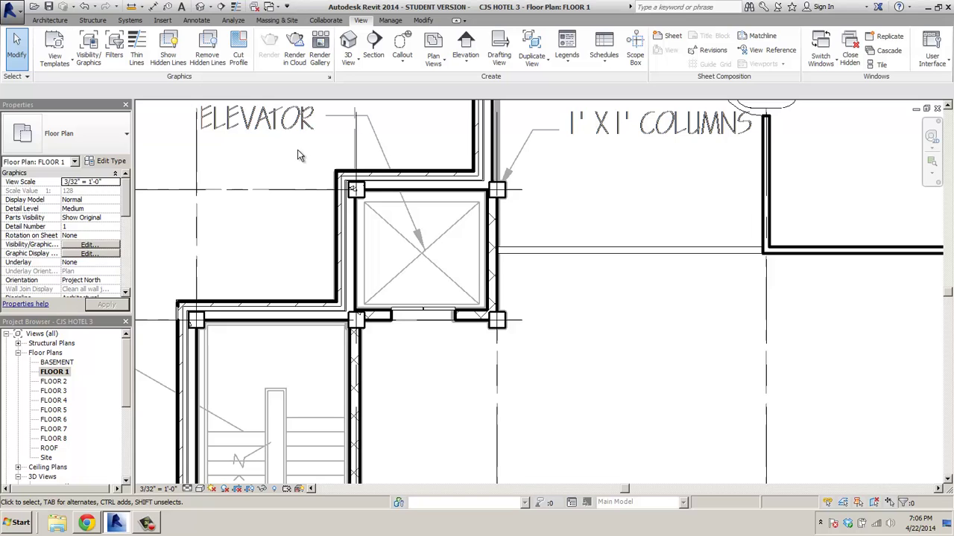
key("z")
key("e")
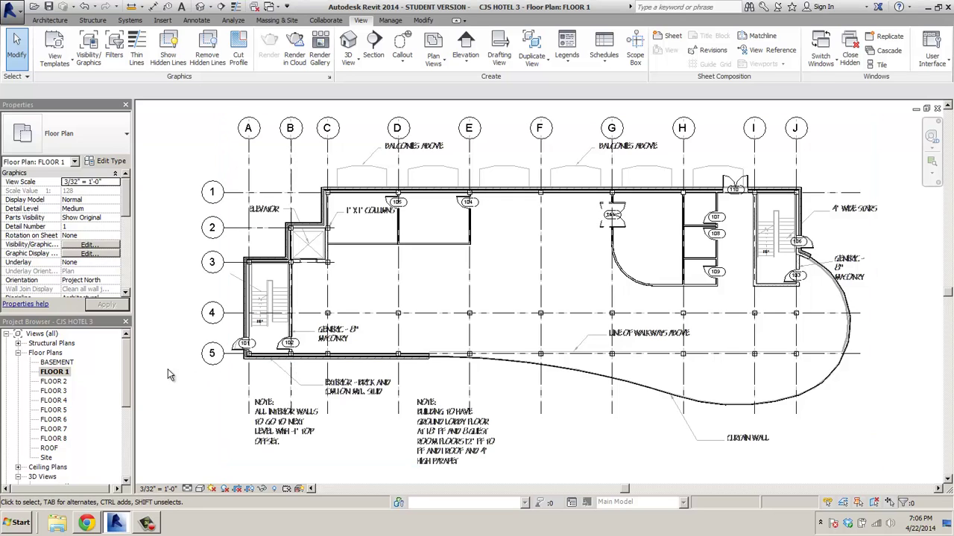
- On FLOOR 2, place a Single-Flush Vision 36" x 80" door in the grid B stairwell wall just above grid 5
double_click(55, 382)
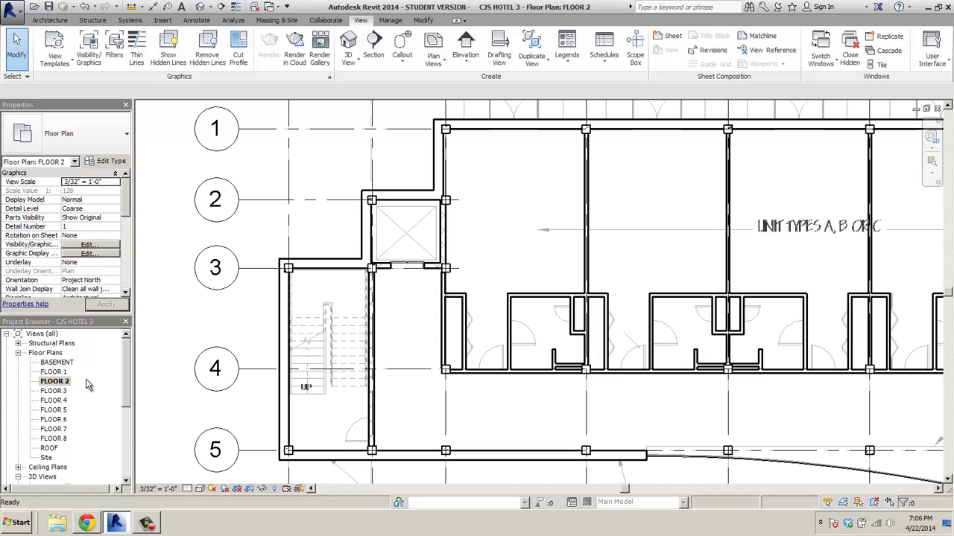
left_click(64, 20)
left_click(71, 49)
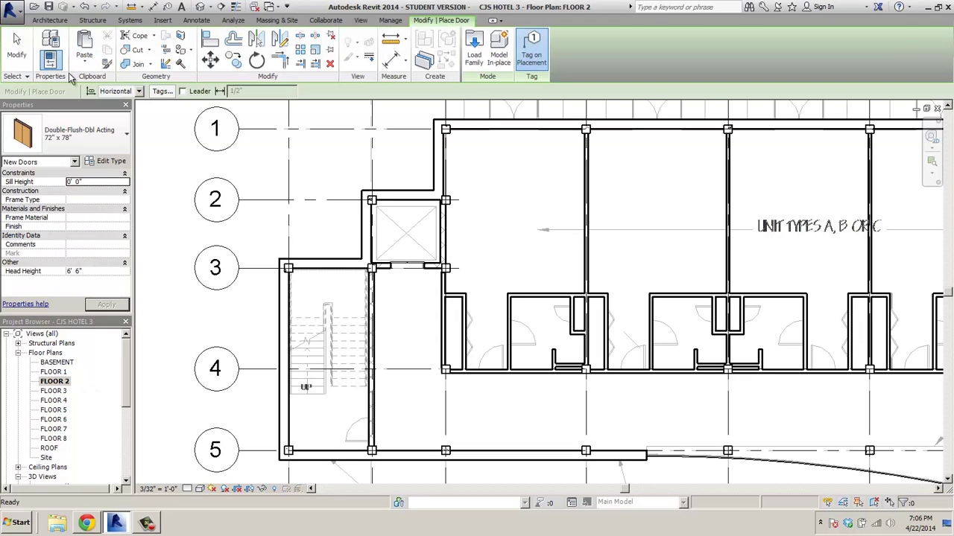
left_click(120, 133)
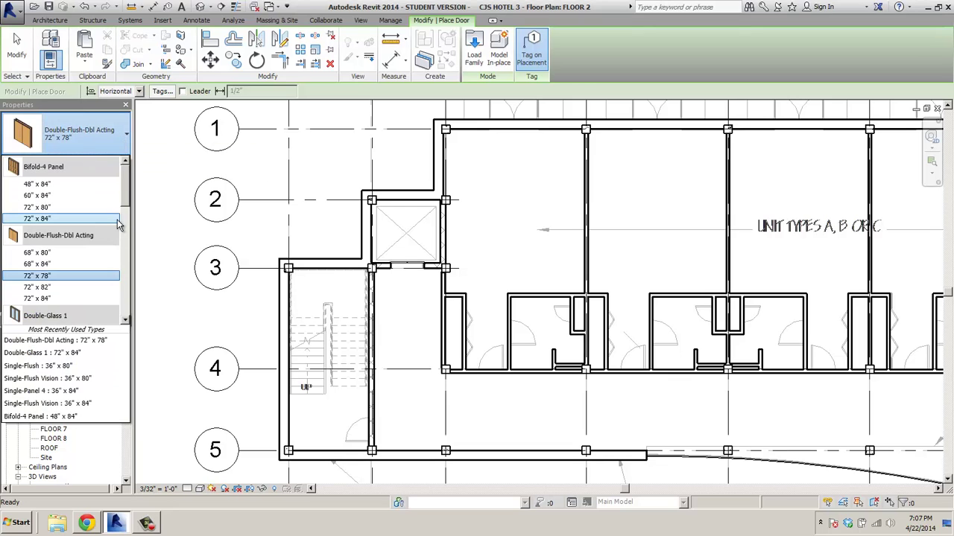
left_click_drag(125, 199, 127, 273)
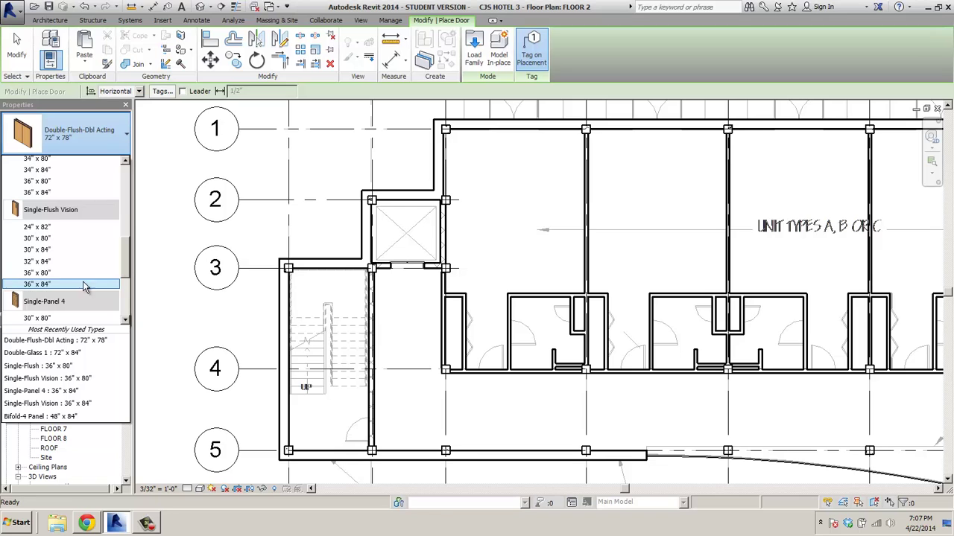
left_click(47, 283)
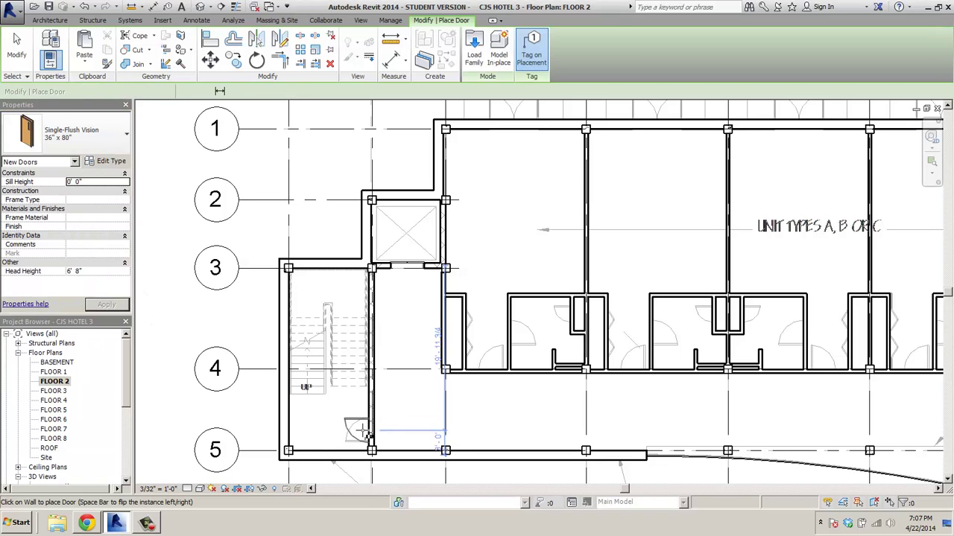
left_click(360, 429)
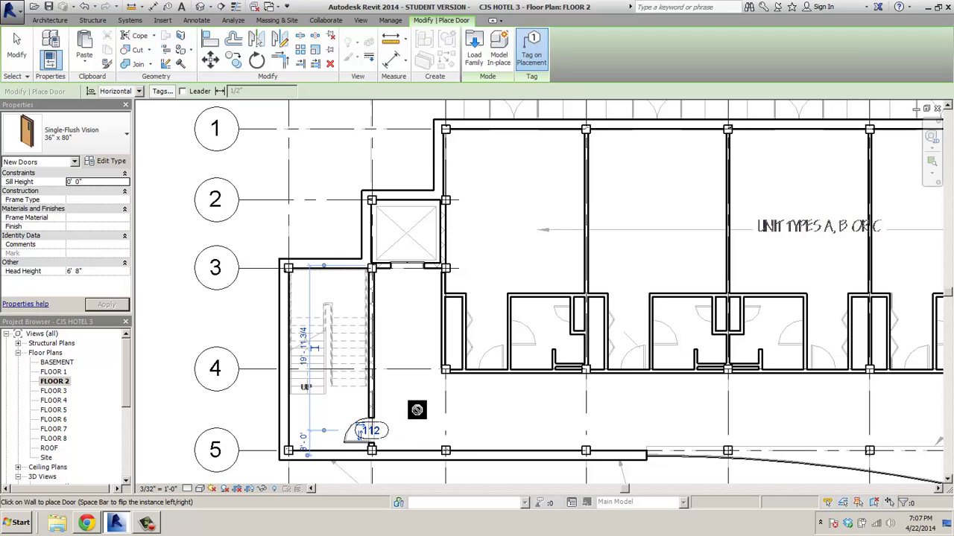
- Renumber the tag of the grid B stairwell door as 201
scroll(409, 422, "up", 5)
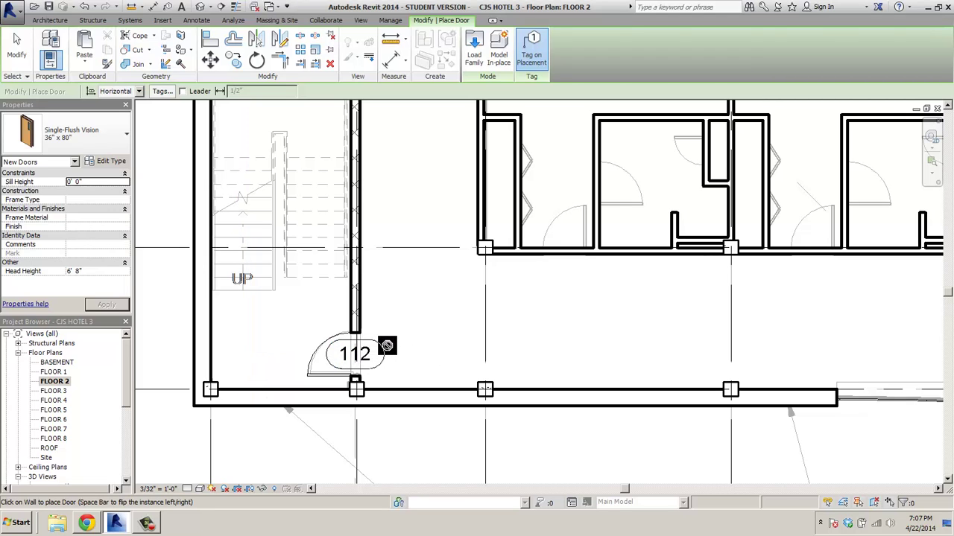
key("Escape")
key("Escape")
left_click(359, 354)
left_click(366, 354)
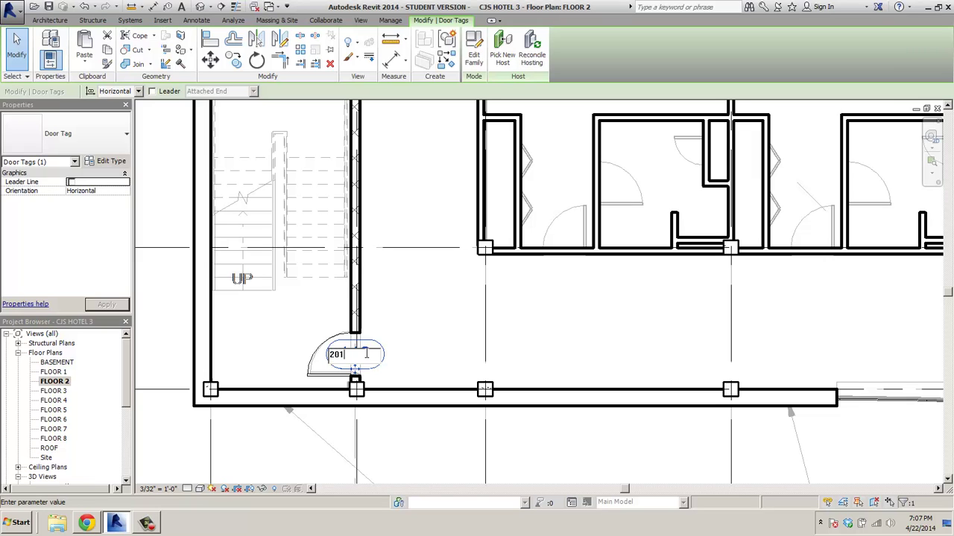
type("201")
key("Return")
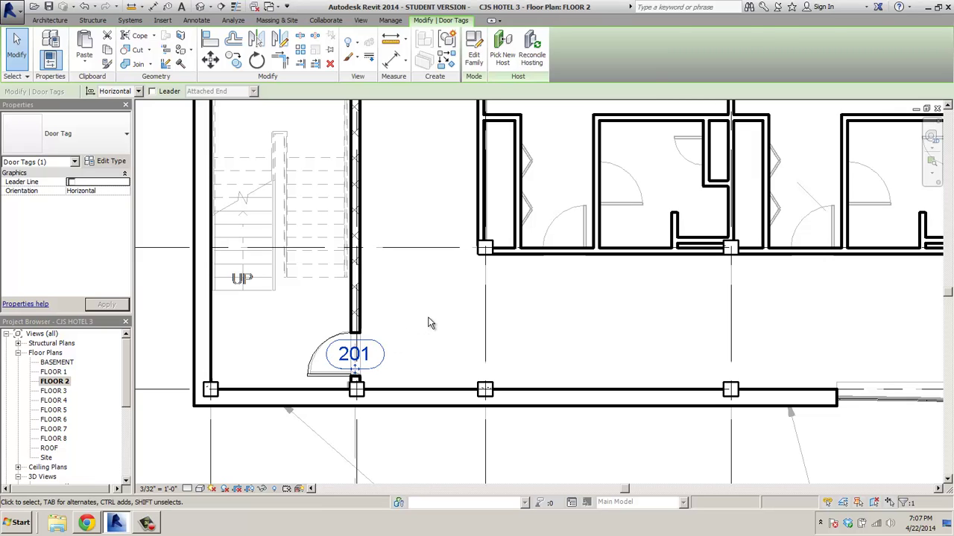
left_click(429, 323)
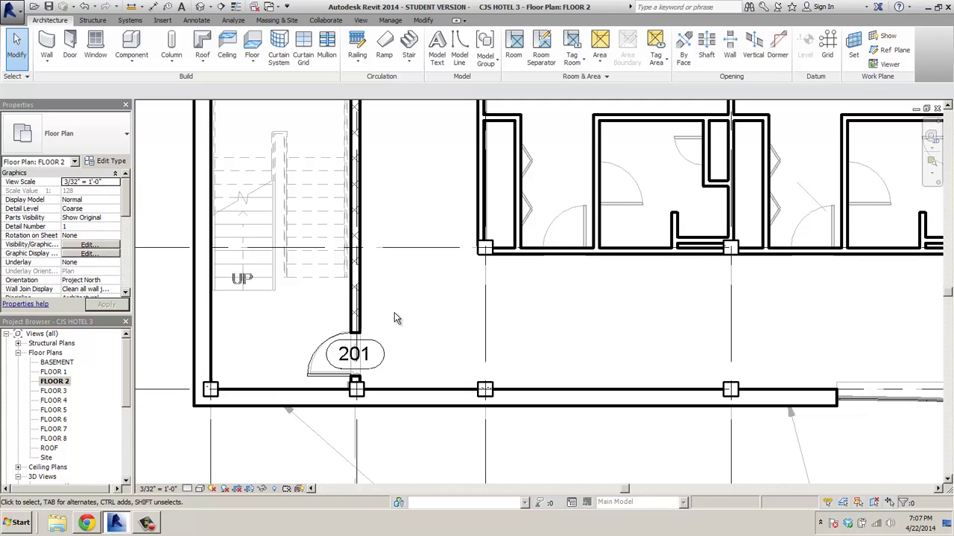
- Place a Single-Flush Vision 36" x 80" door in the east stairwell's outer wall near its lower corner, swinging into the stairwell
scroll(457, 315, "down", 2)
middle_click_drag(499, 313, 436, 328)
scroll(477, 329, "down", 1)
scroll(638, 330, "down", 1)
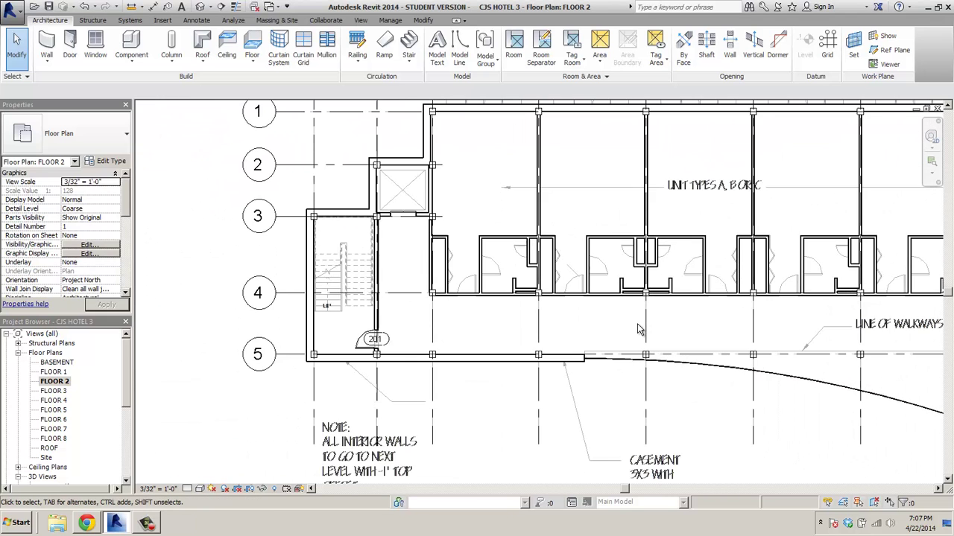
middle_click_drag(707, 330, 407, 338)
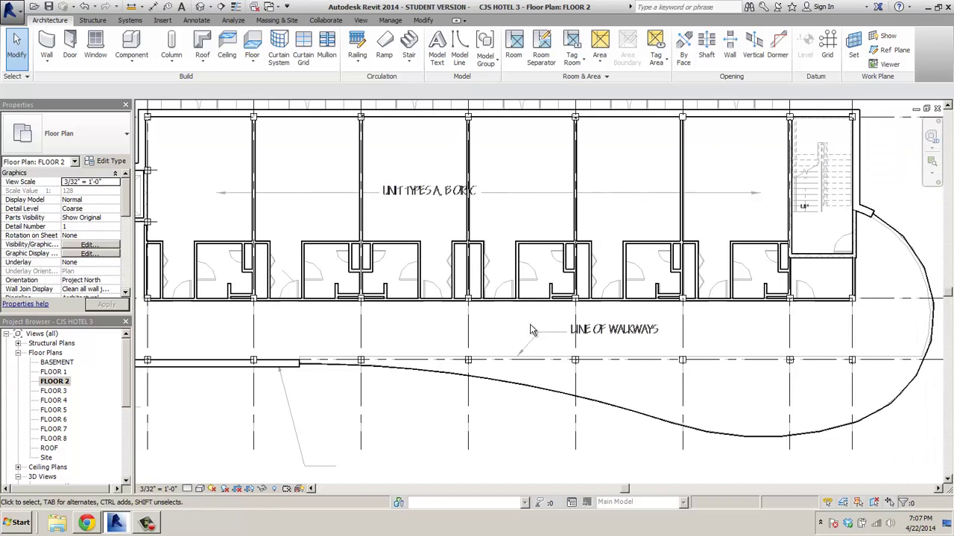
left_click(70, 46)
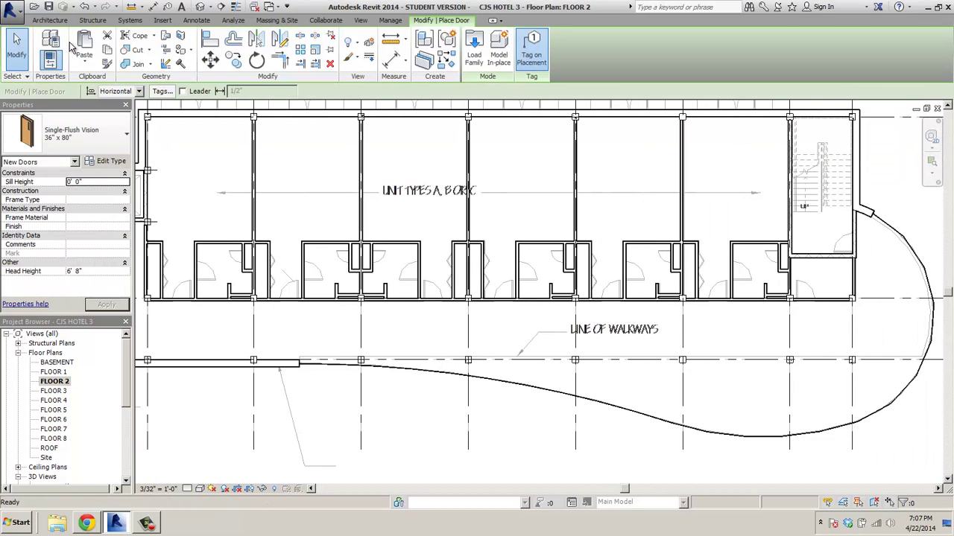
scroll(829, 299, "up", 1)
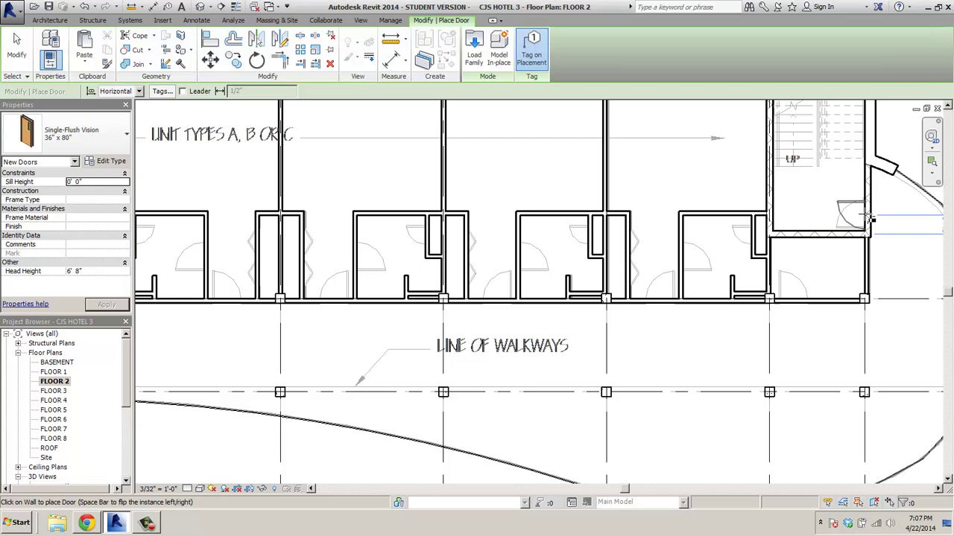
scroll(870, 218, "up", 1)
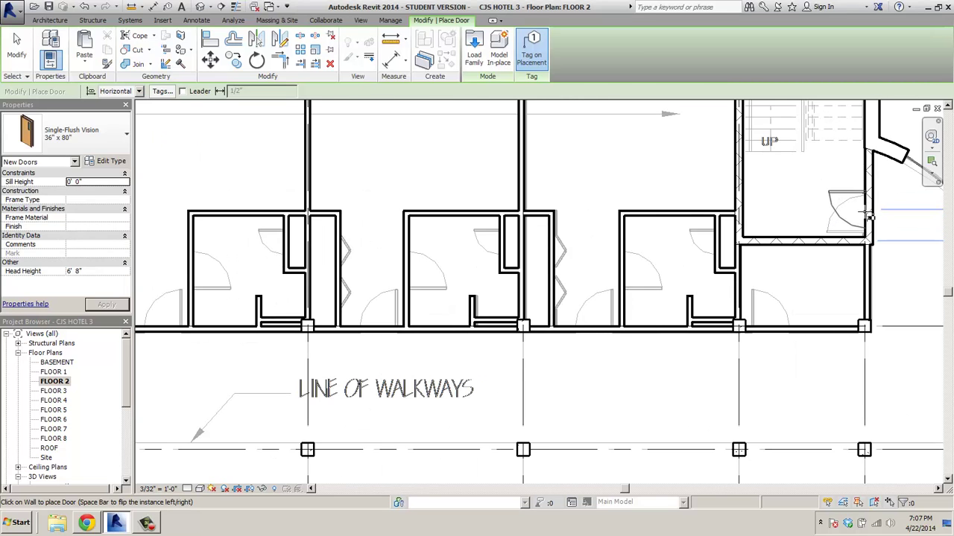
scroll(869, 217, "up", 2)
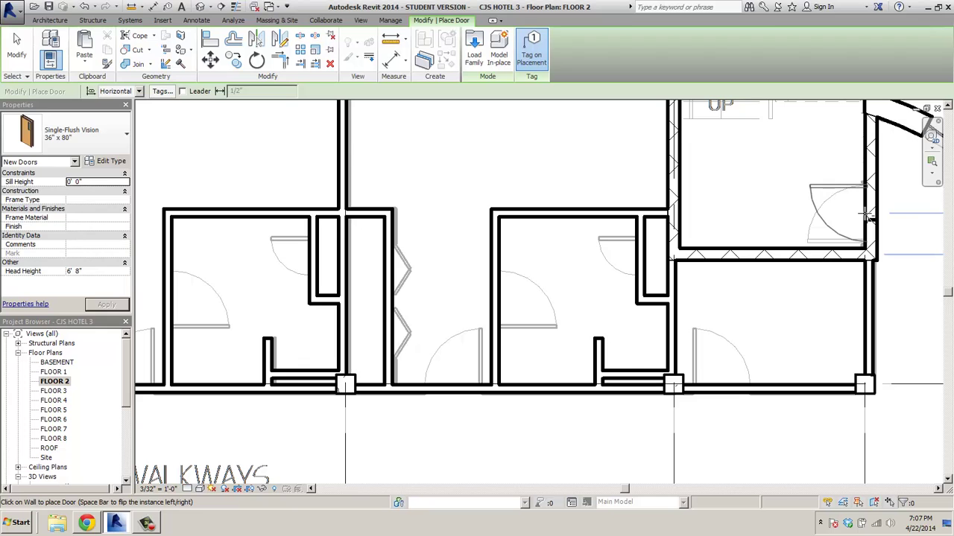
left_click(842, 209)
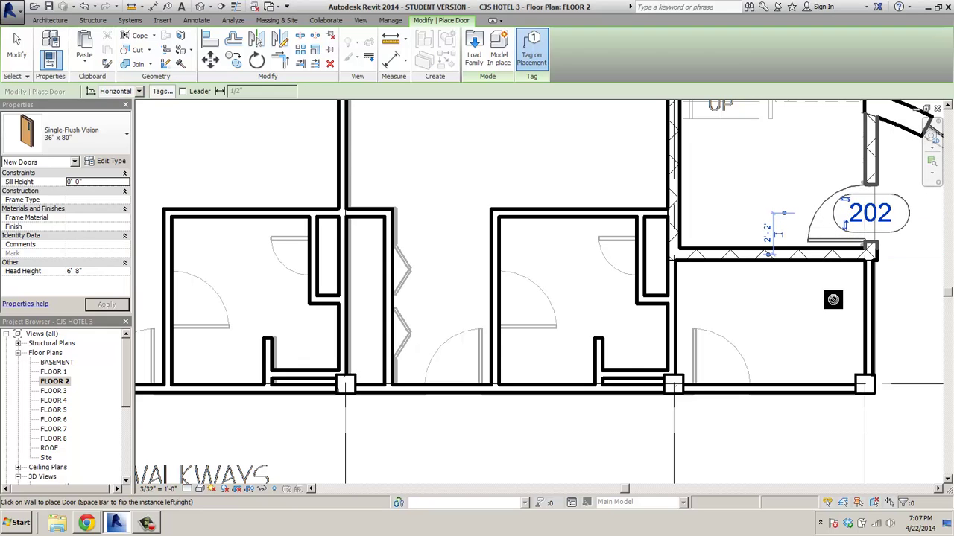
- Place Single-Flush 36" x 80" doors at the corridor entry and bathroom of the first guest unit, between grids C and D
scroll(833, 299, "down", 4)
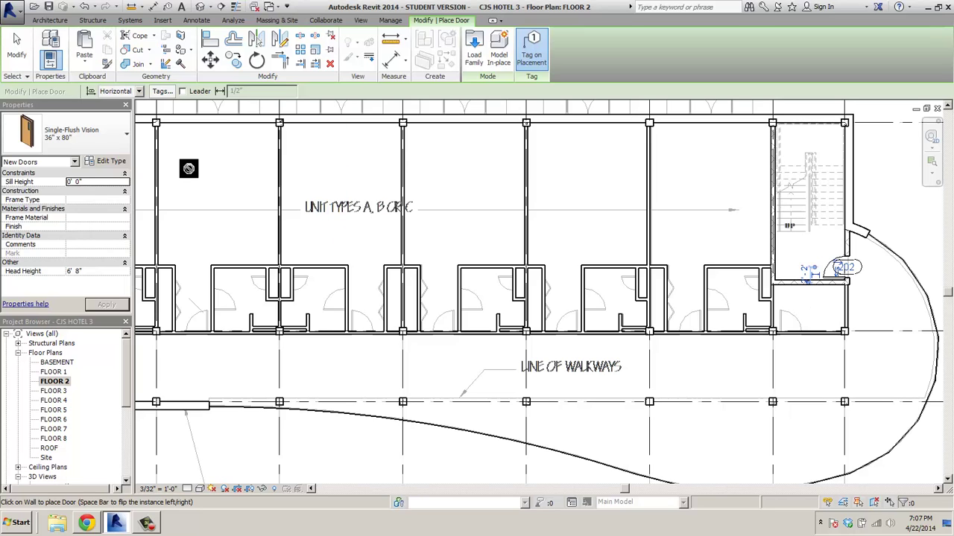
left_click(126, 137)
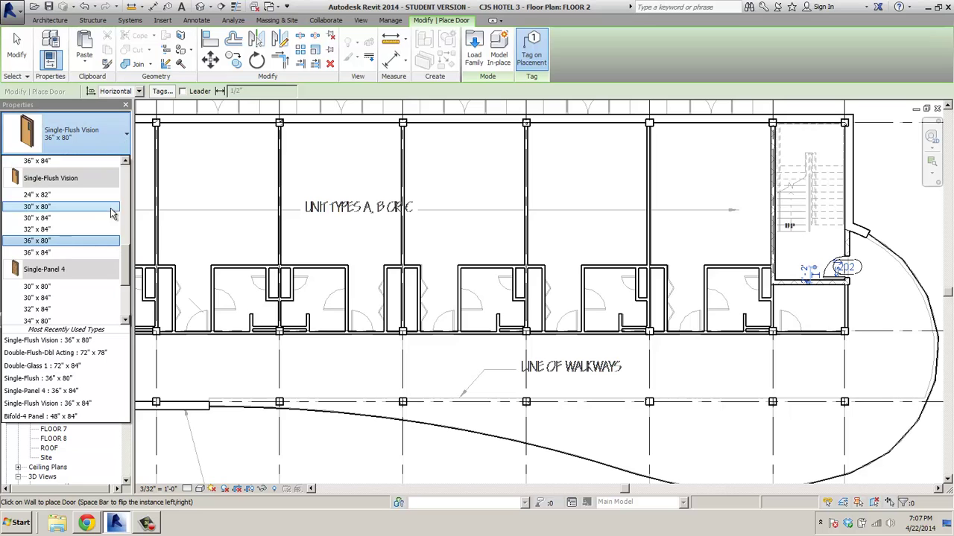
left_click_drag(126, 249, 126, 217)
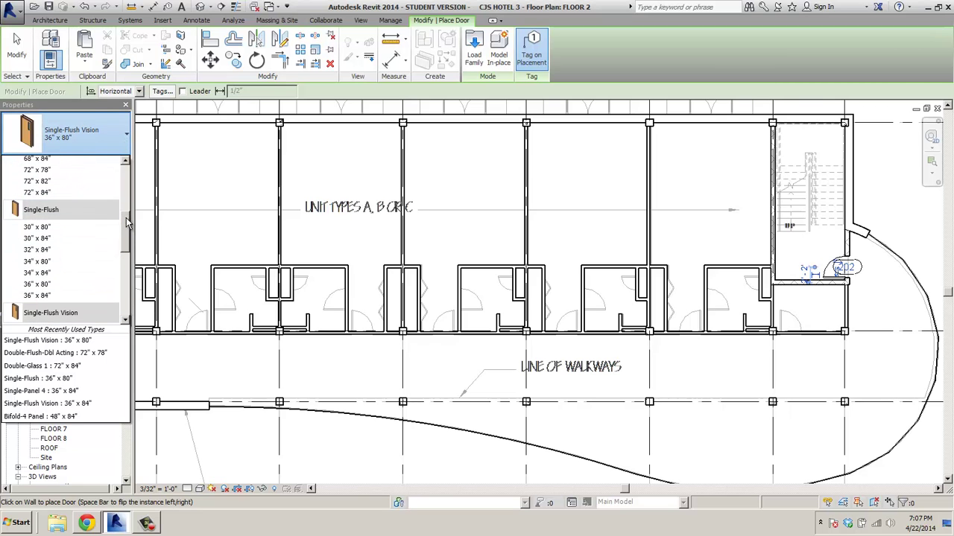
left_click(57, 284)
middle_click_drag(360, 250, 685, 275)
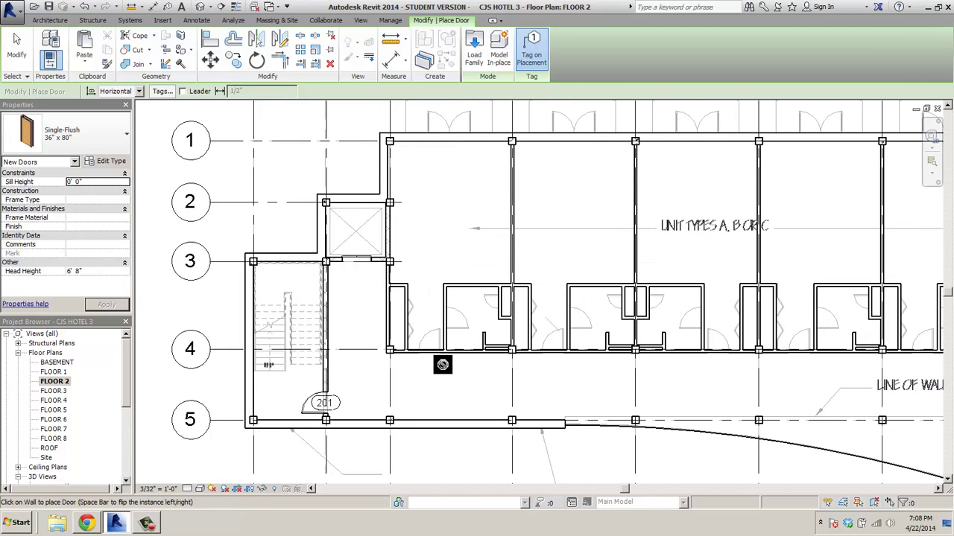
scroll(437, 381, "up", 3)
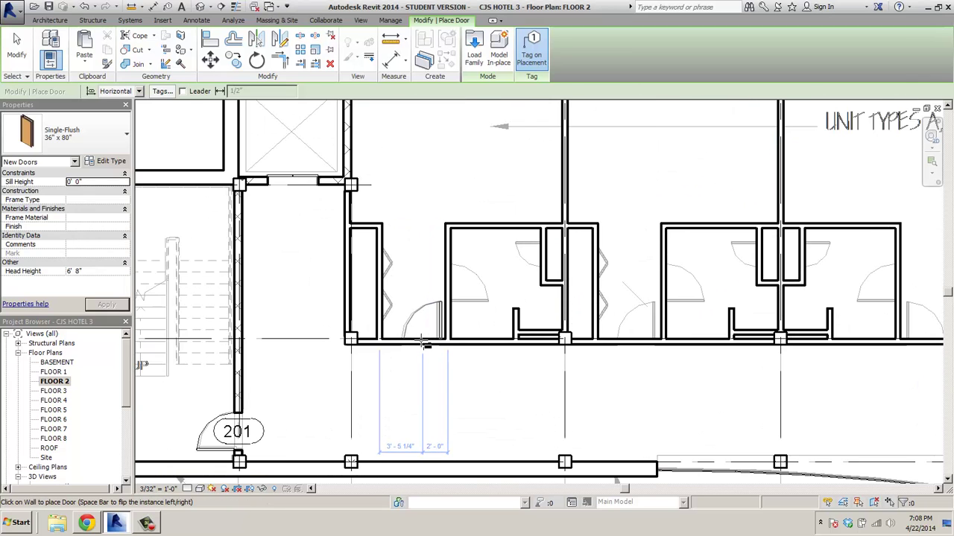
scroll(424, 344, "up", 2)
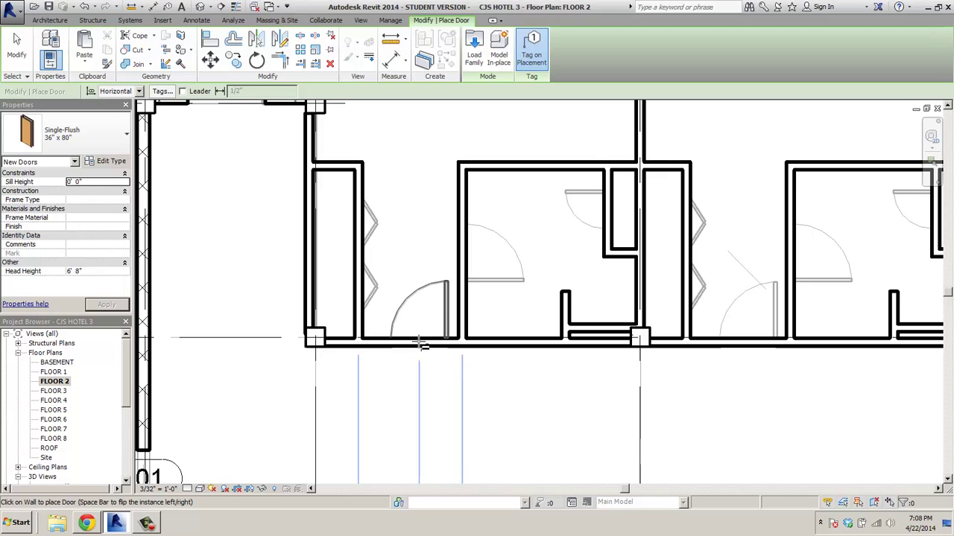
left_click(423, 344)
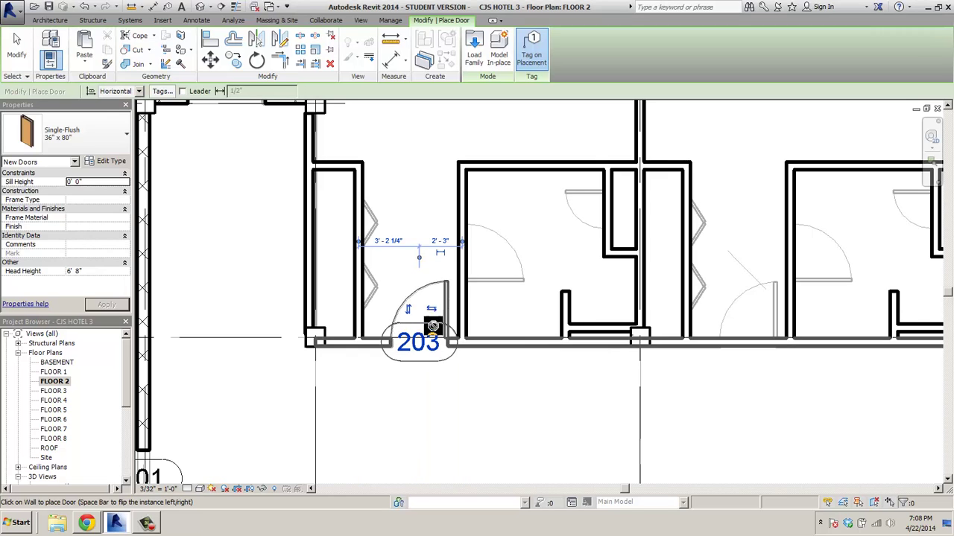
left_click(472, 258)
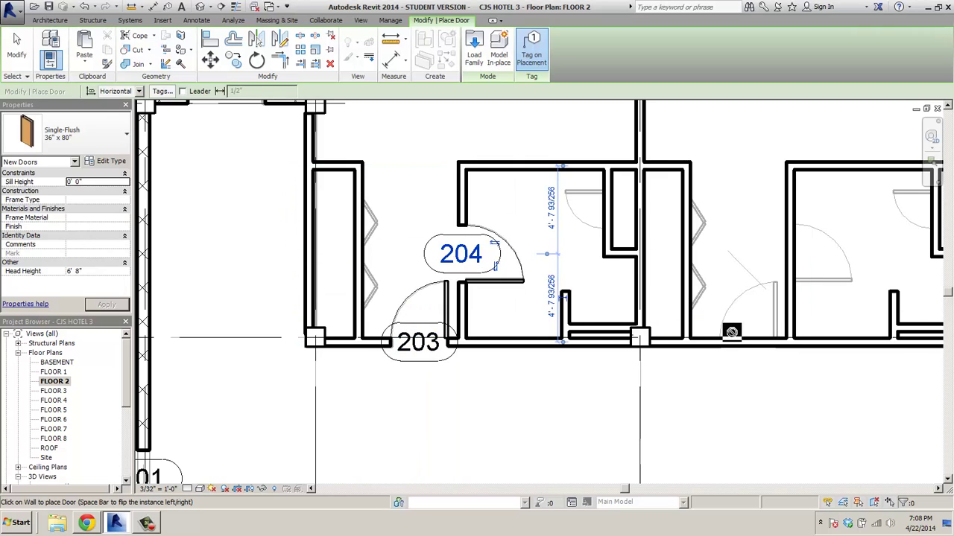
- Place Single-Flush 36" x 80" entry and bathroom doors in the second and third guest units, matching the swings drawn on the underlay
left_click(751, 336)
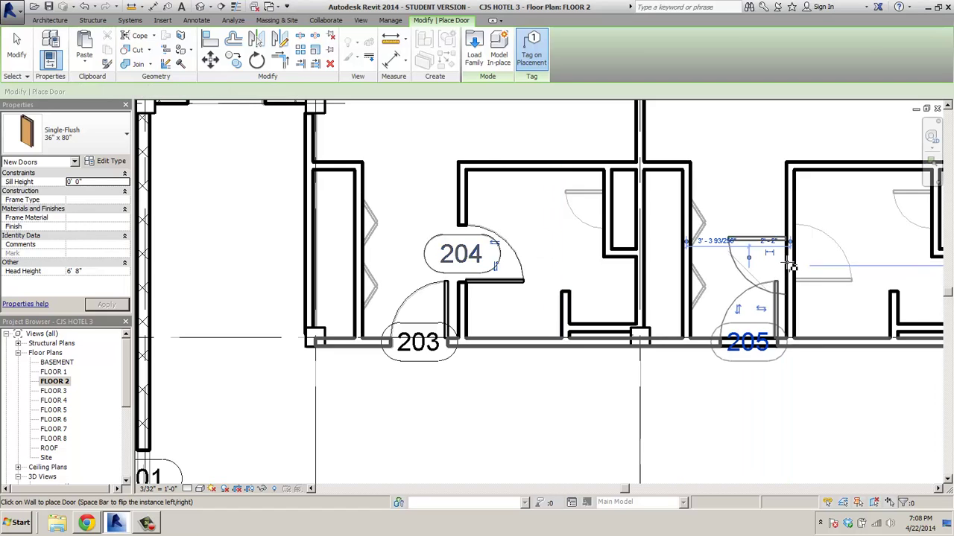
left_click(812, 261)
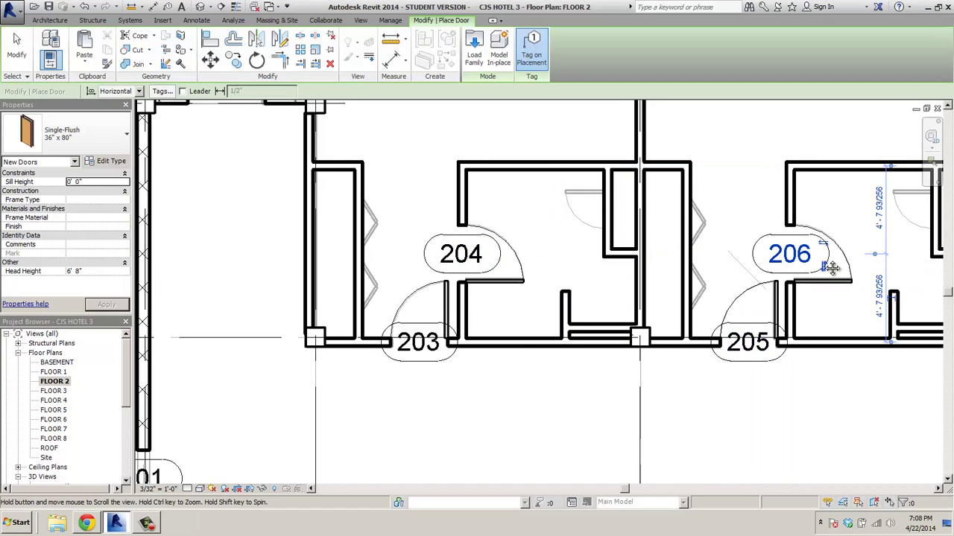
middle_click_drag(824, 265, 282, 289)
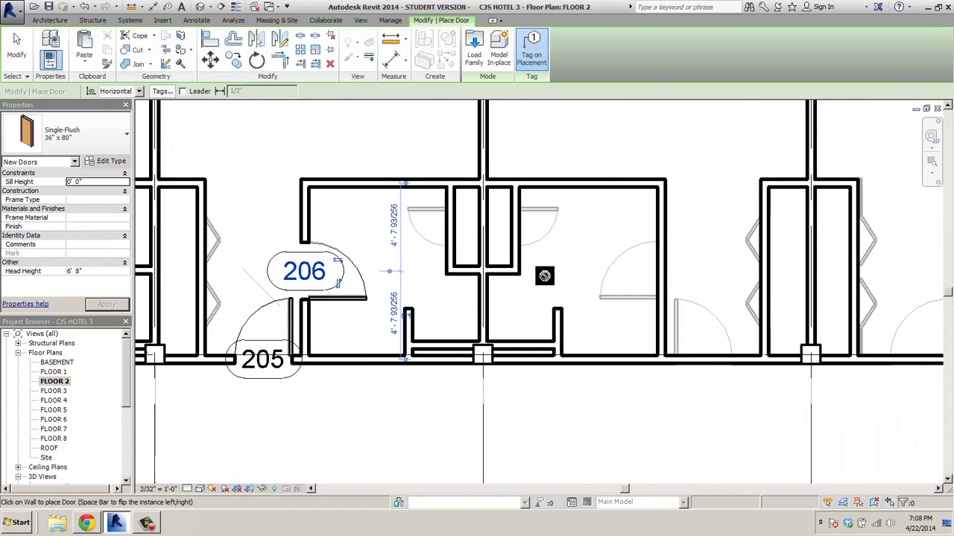
left_click(657, 273)
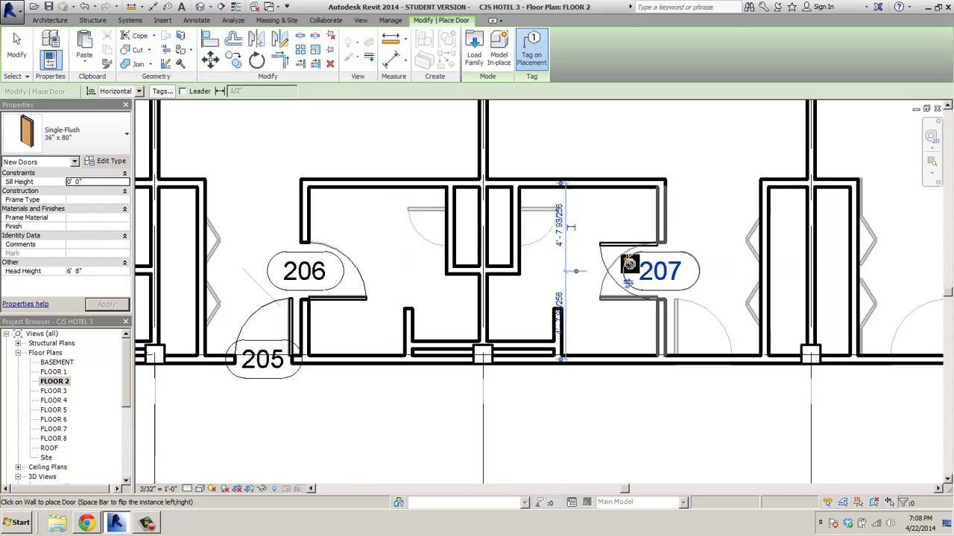
left_click(706, 360)
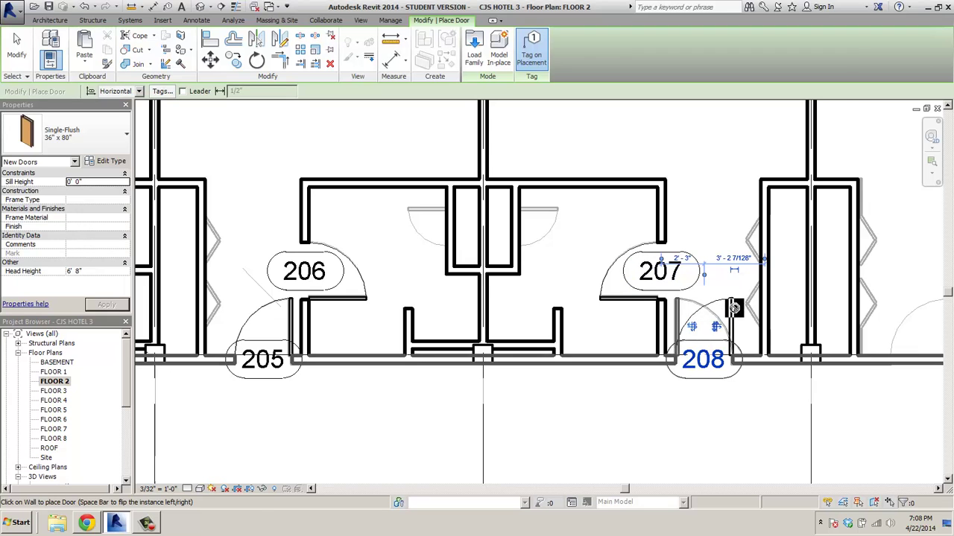
- Place Single-Flush 36" x 80" entry and bathroom doors in the fourth and fifth guest units, matching the swings drawn on the underlay
middle_click_drag(693, 308, 276, 314)
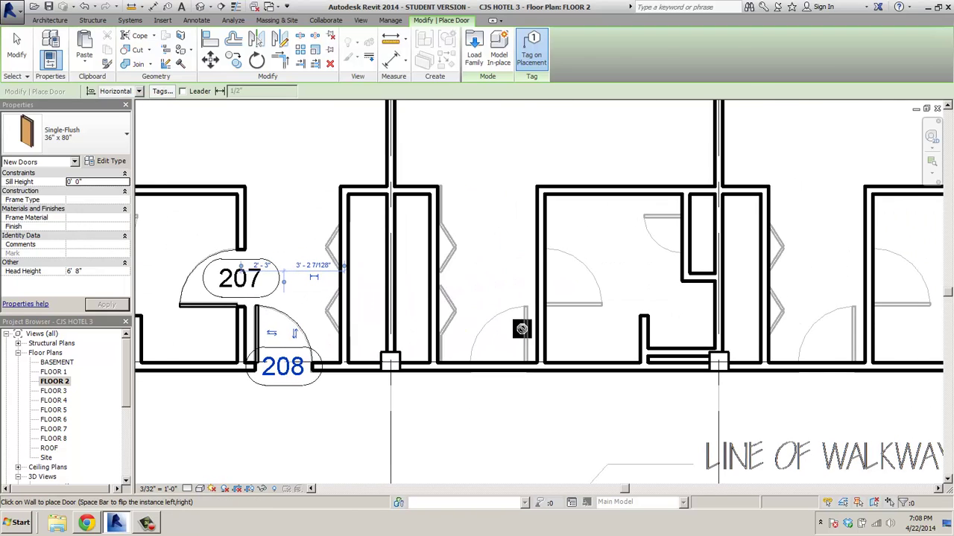
left_click(501, 364)
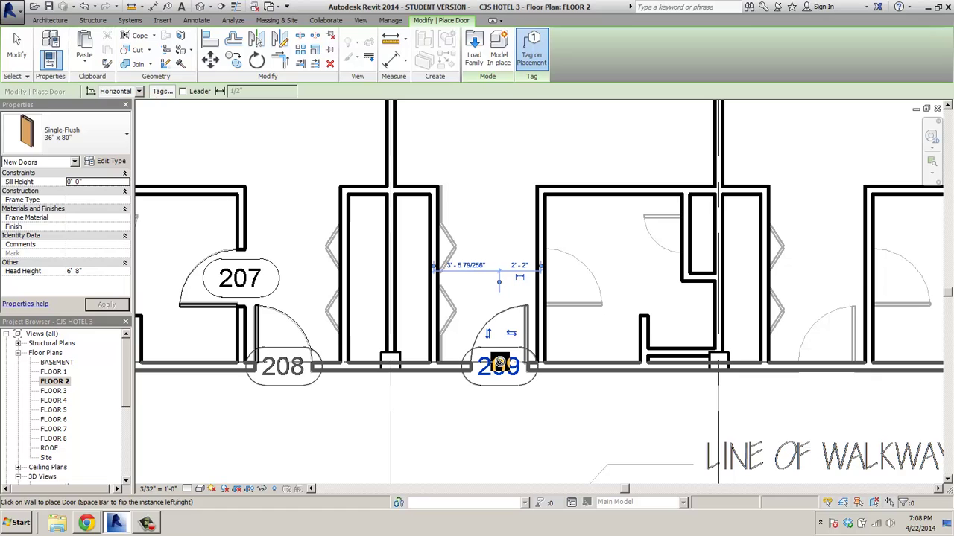
left_click(546, 281)
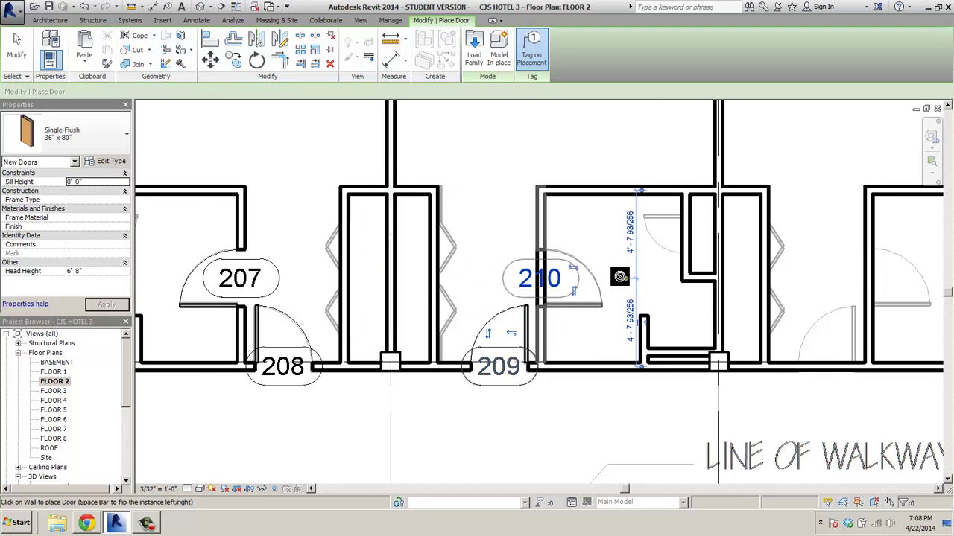
middle_click_drag(559, 276, 260, 277)
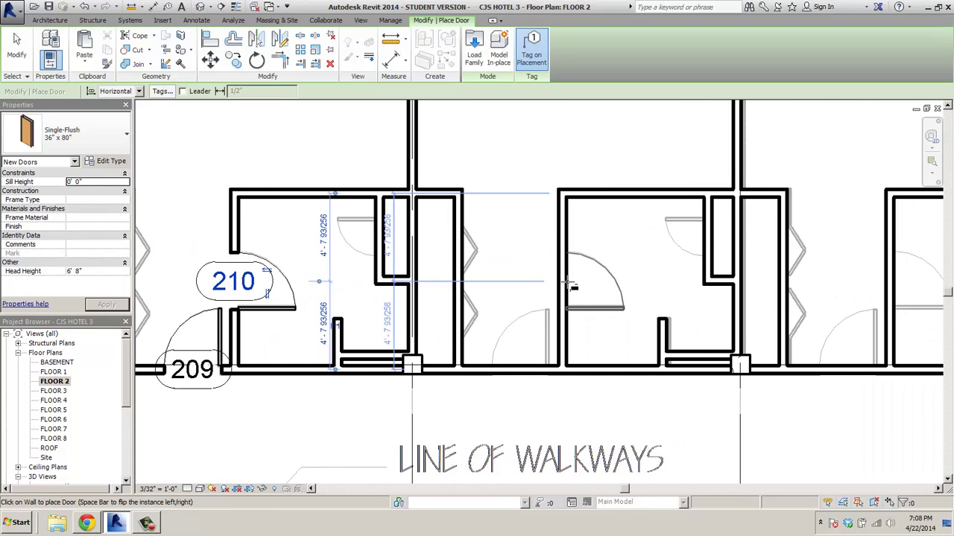
left_click(566, 282)
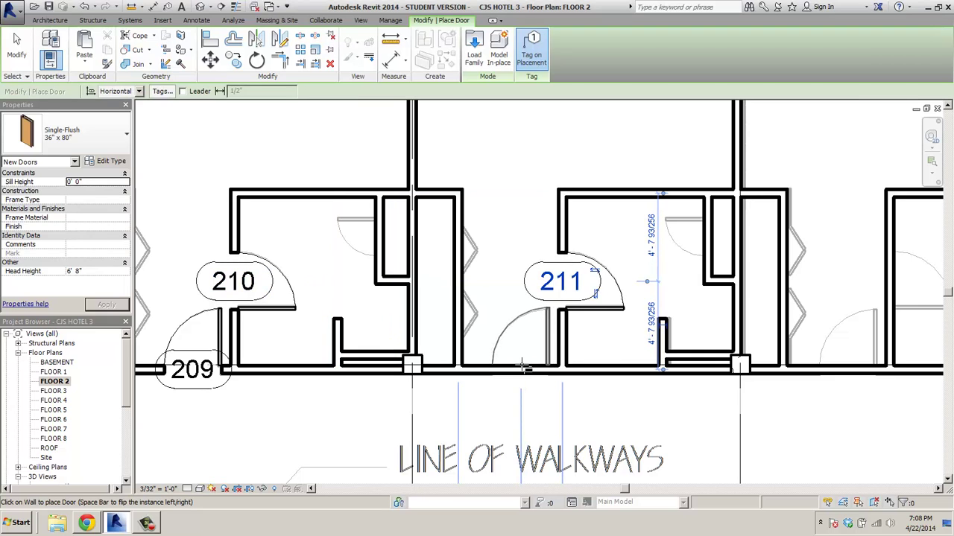
left_click(525, 367)
- Place Single-Flush 36" x 80" doors at the sixth guest unit's entry and bathroom and in the corridor wall of the room below the east stairwell
middle_click_drag(714, 320, 472, 326)
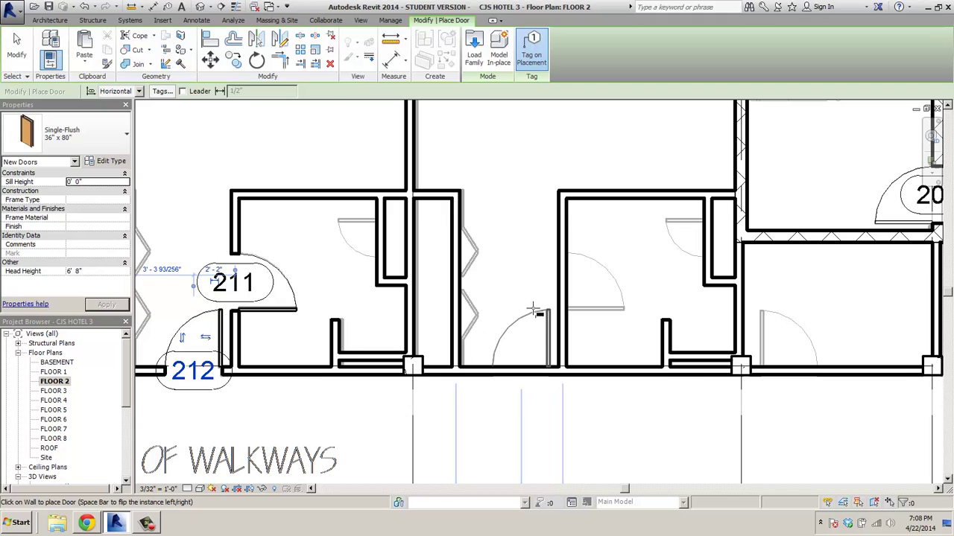
left_click(523, 368)
left_click(570, 284)
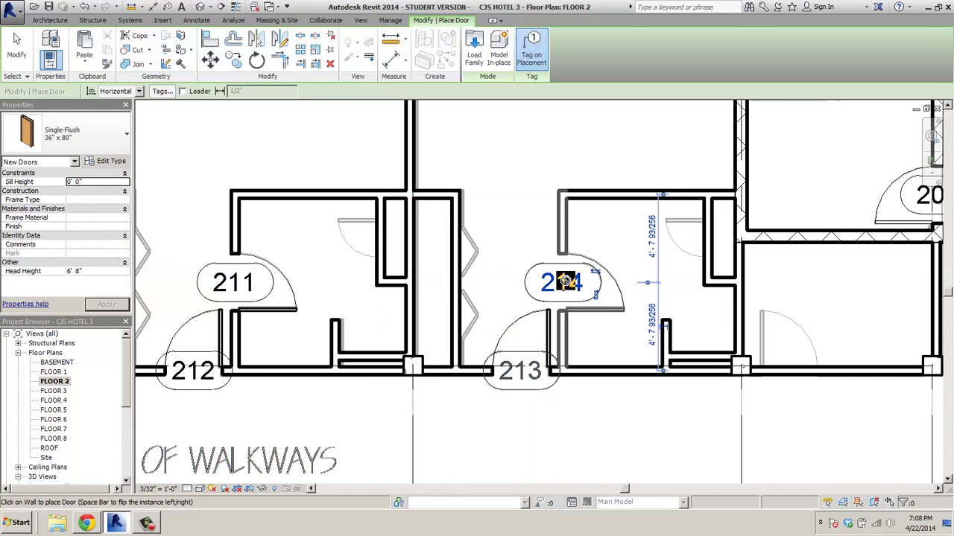
left_click(791, 368)
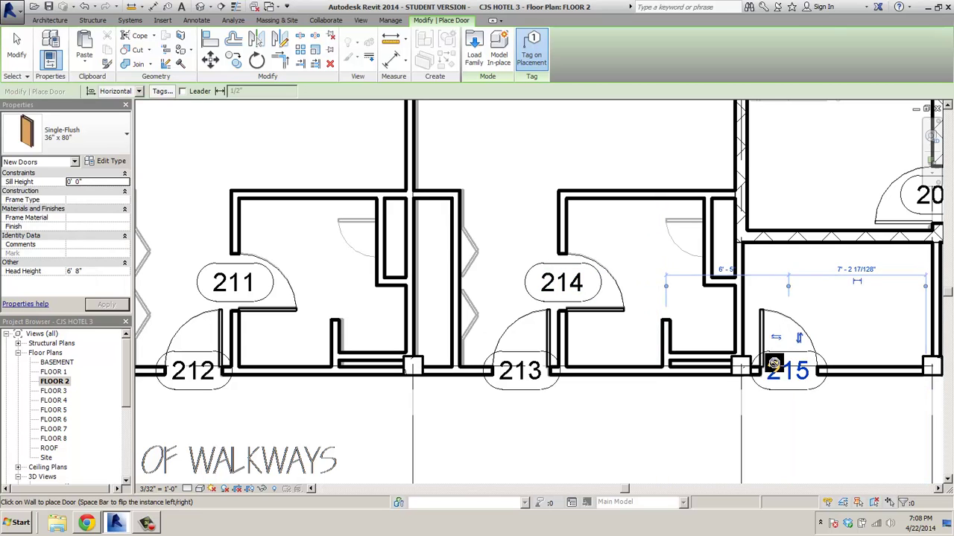
- Duplicate the Single-Flush 30" x 80" door type as 24" x 80" and set its width to 2' 0"
scroll(622, 402, "down", 3)
scroll(631, 419, "down", 2)
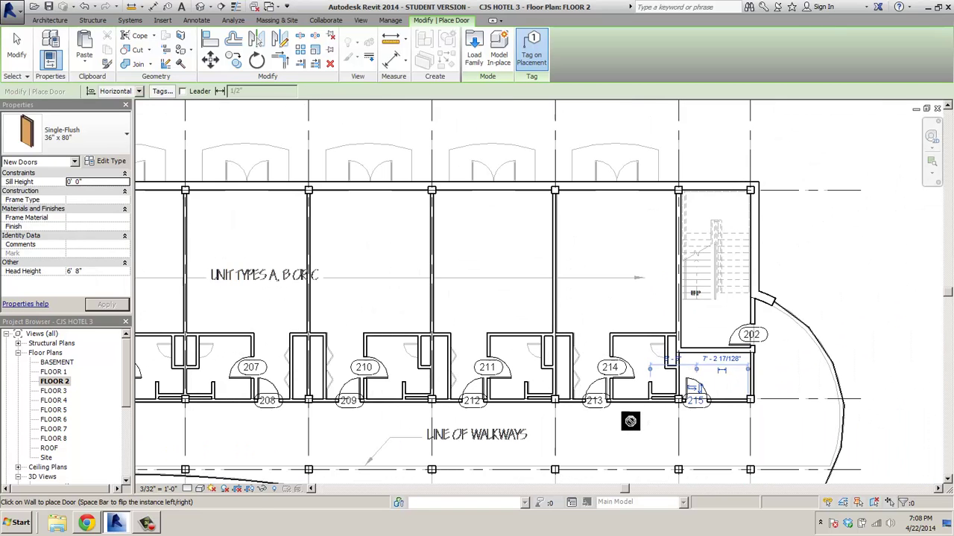
middle_click_drag(638, 417, 806, 323)
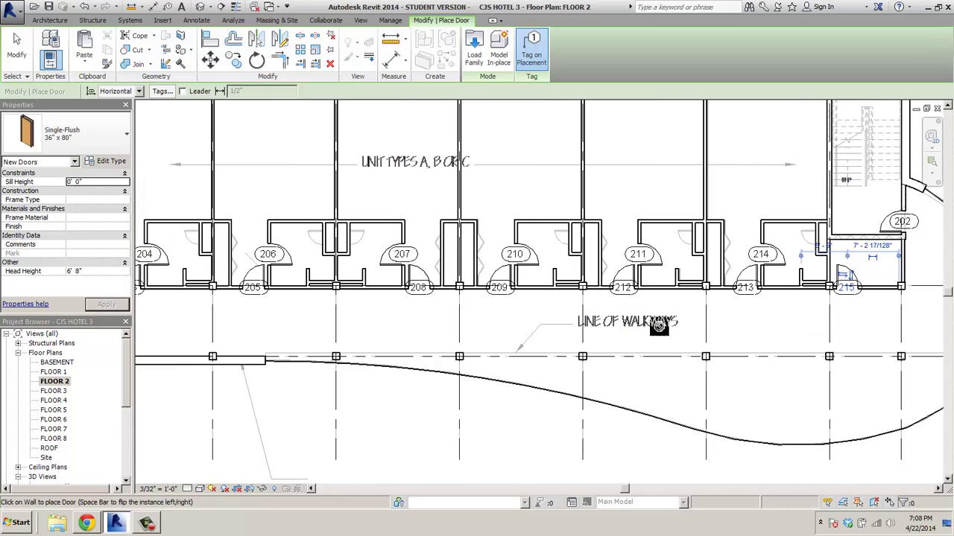
middle_click_drag(407, 330, 669, 324)
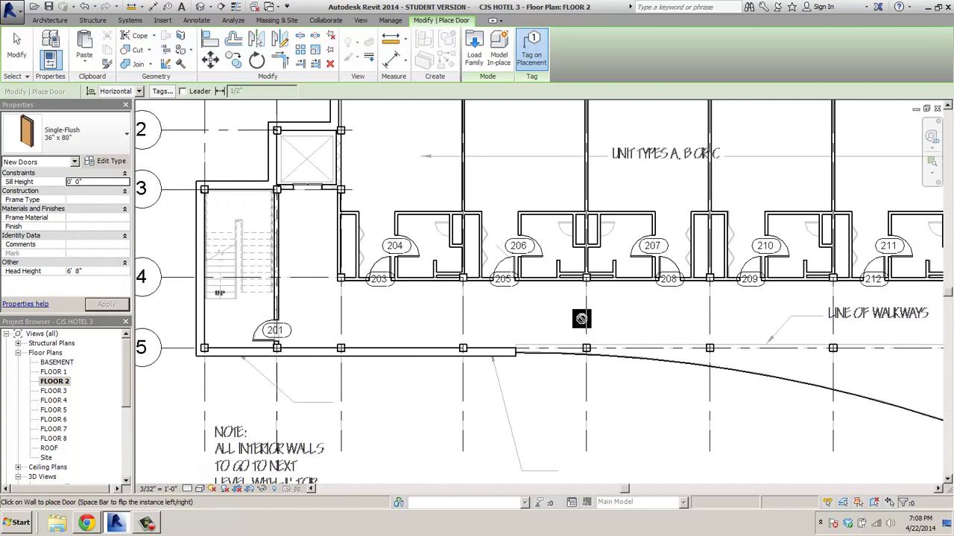
scroll(455, 313, "up", 1)
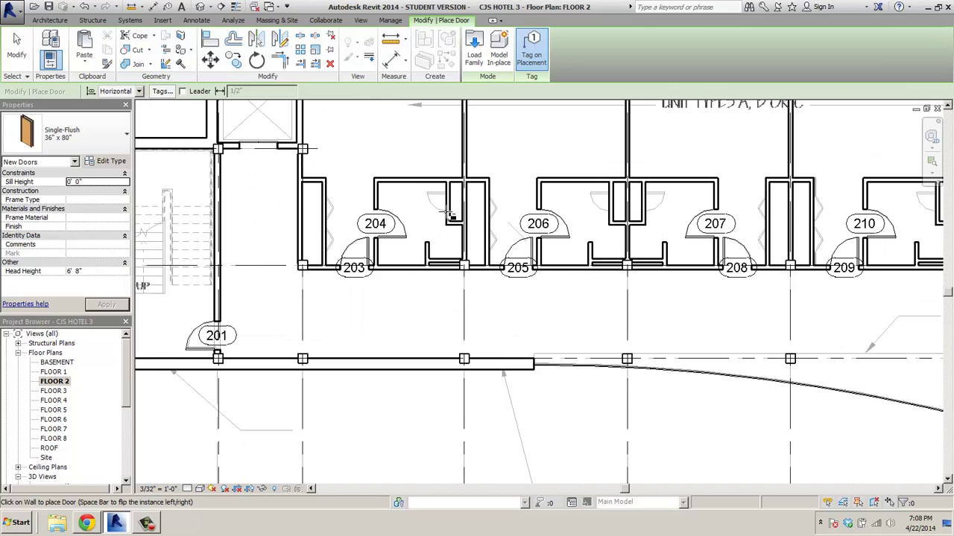
left_click(123, 139)
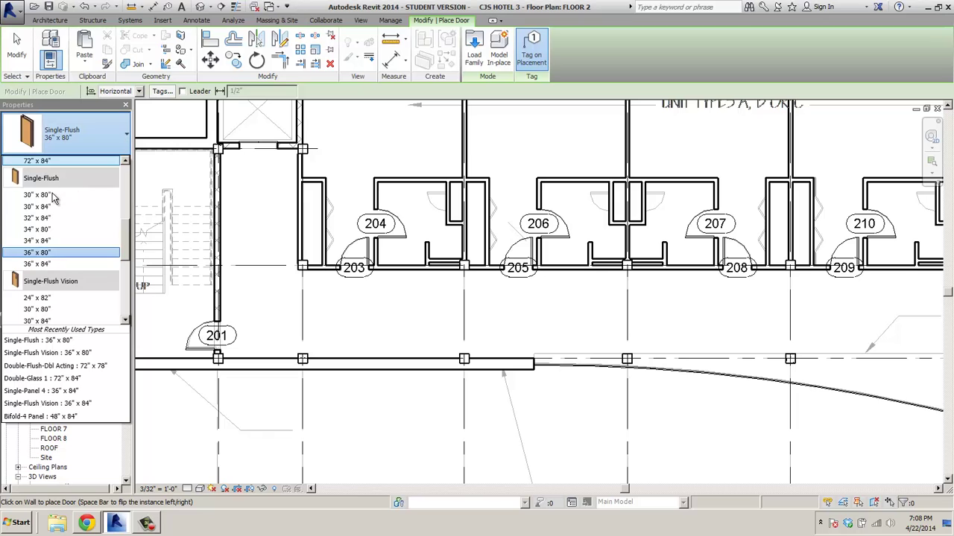
left_click(52, 196)
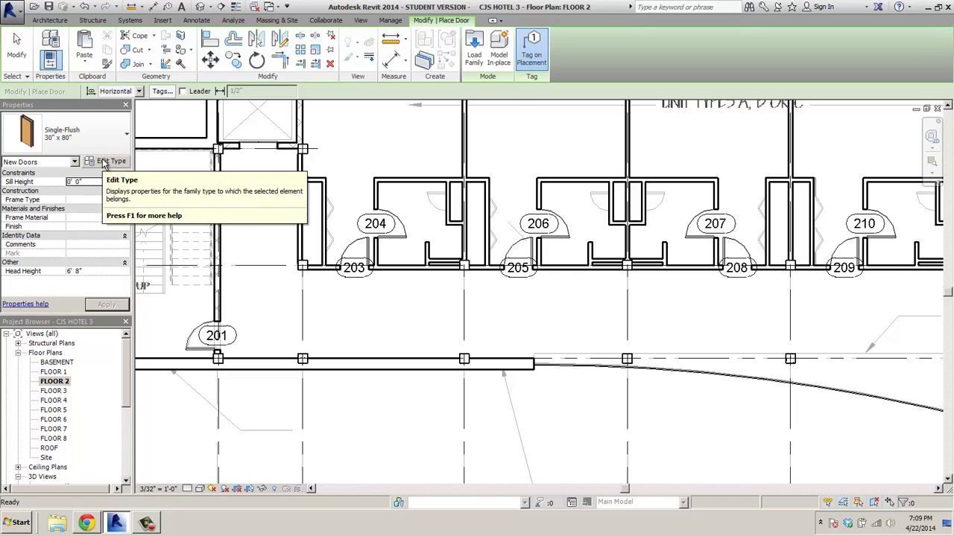
left_click(105, 164)
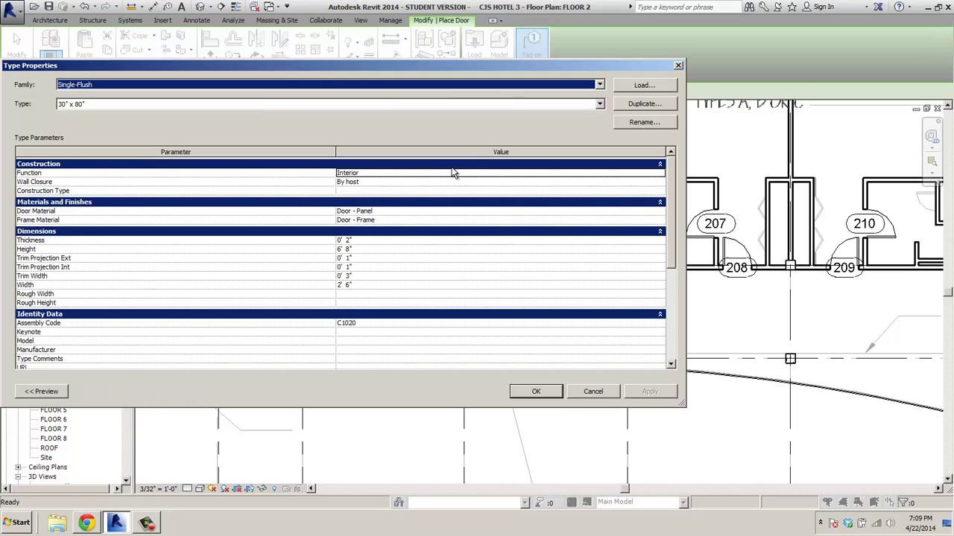
left_click(641, 105)
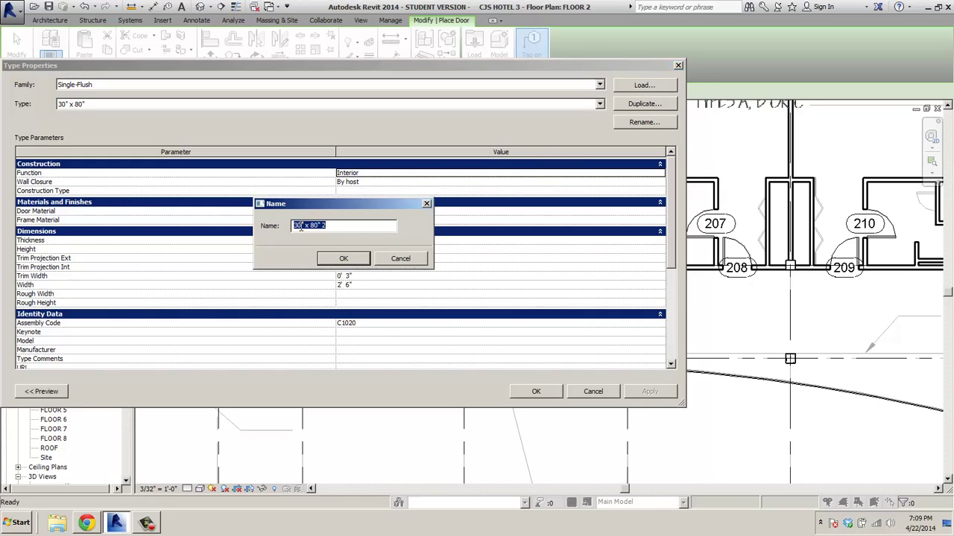
type("24")
left_click(345, 258)
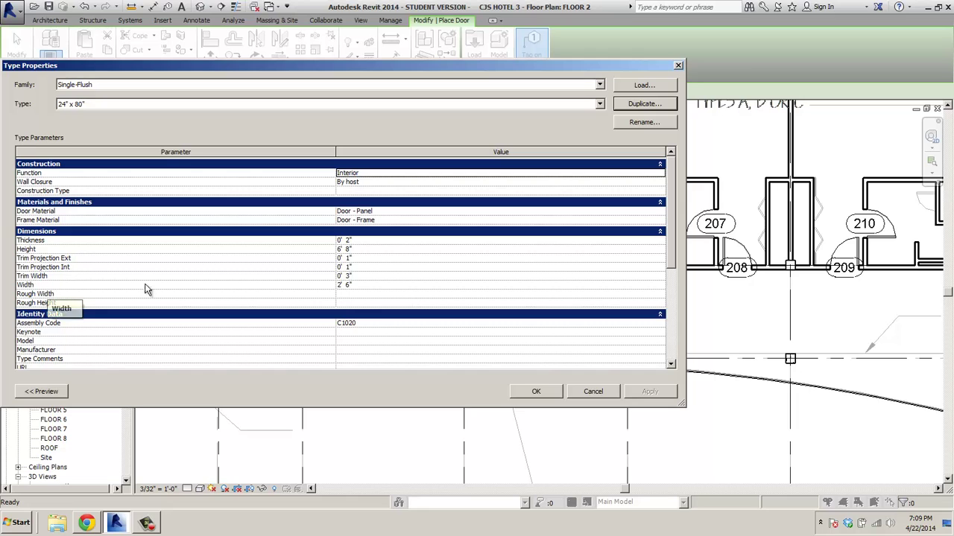
left_click(347, 286)
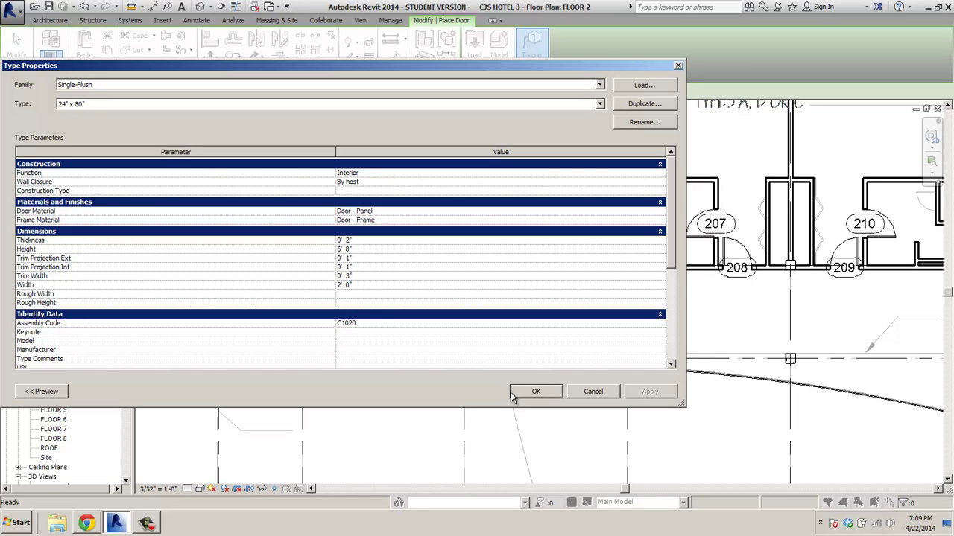
left_click(536, 392)
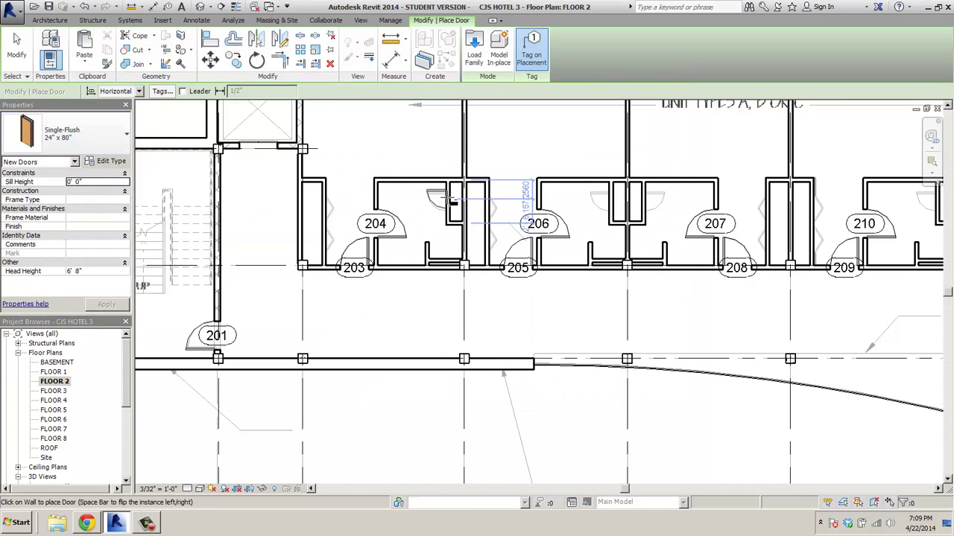
- Place Single-Flush 24" x 80" doors on the small bathroom closets of the first three guest units, swinging into the bathrooms
scroll(449, 204, "up", 2)
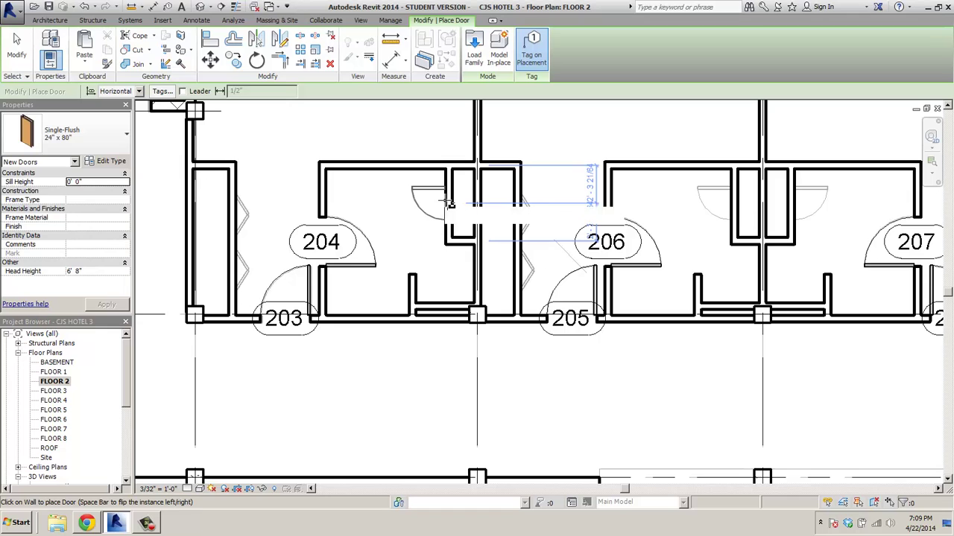
left_click(451, 206)
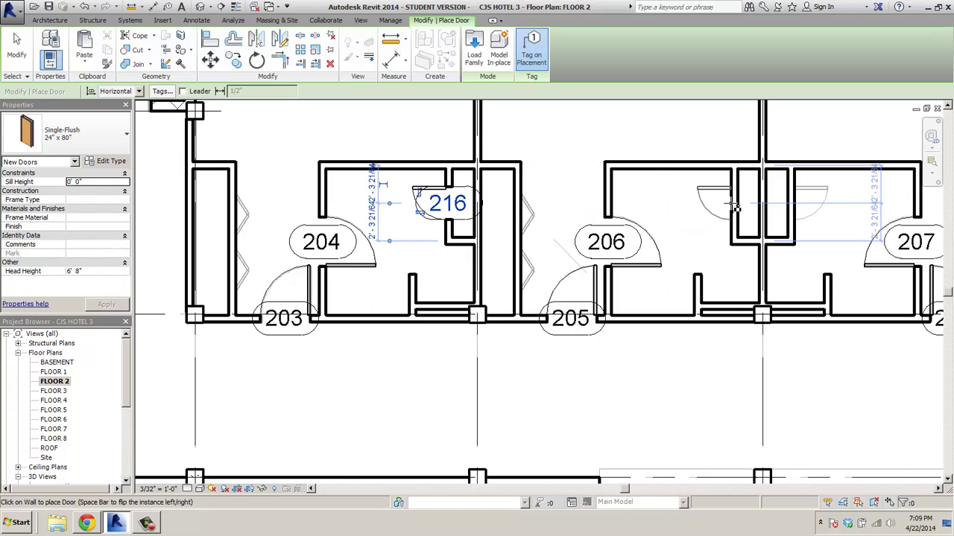
left_click(735, 209)
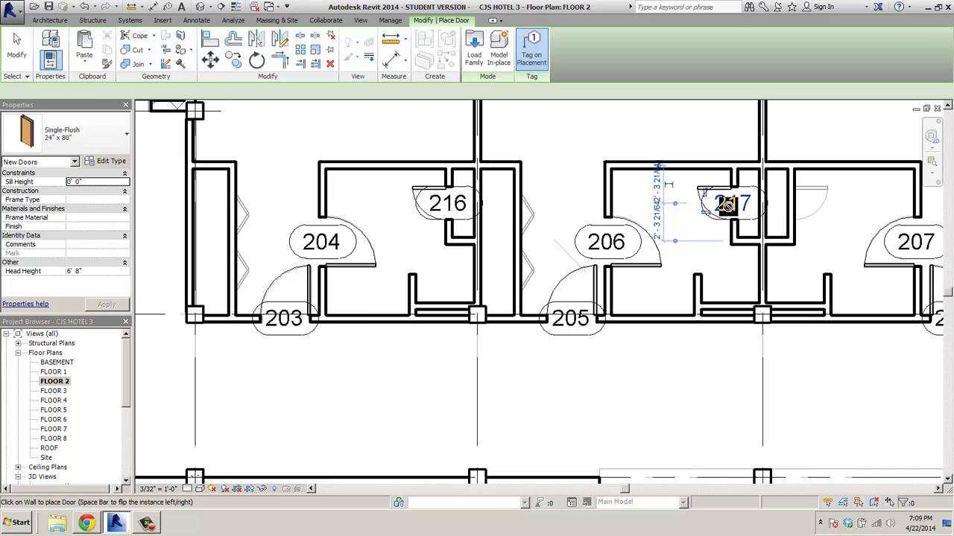
left_click(798, 205)
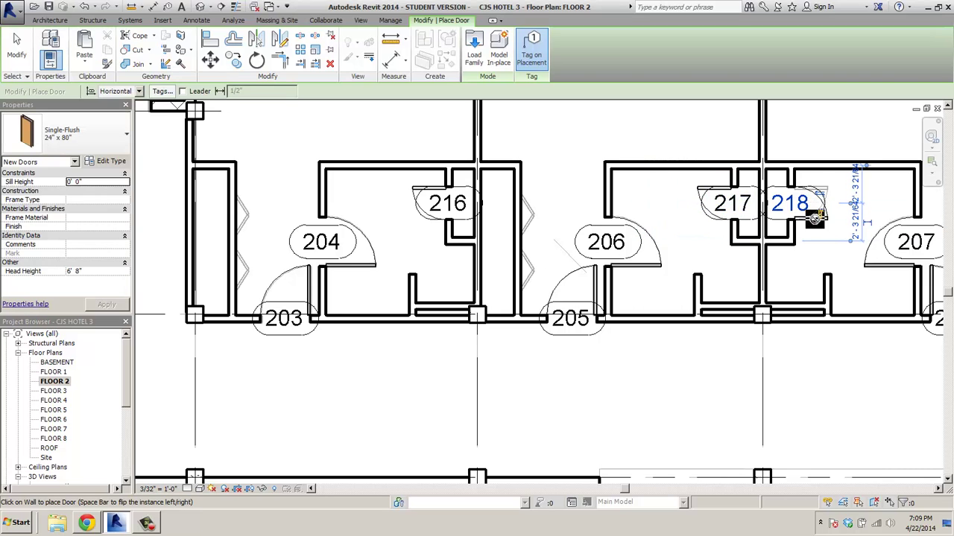
- Place Single-Flush 24" x 80" doors on the small bathroom closets of the fourth, fifth and sixth guest units
middle_click_drag(828, 249, 278, 249)
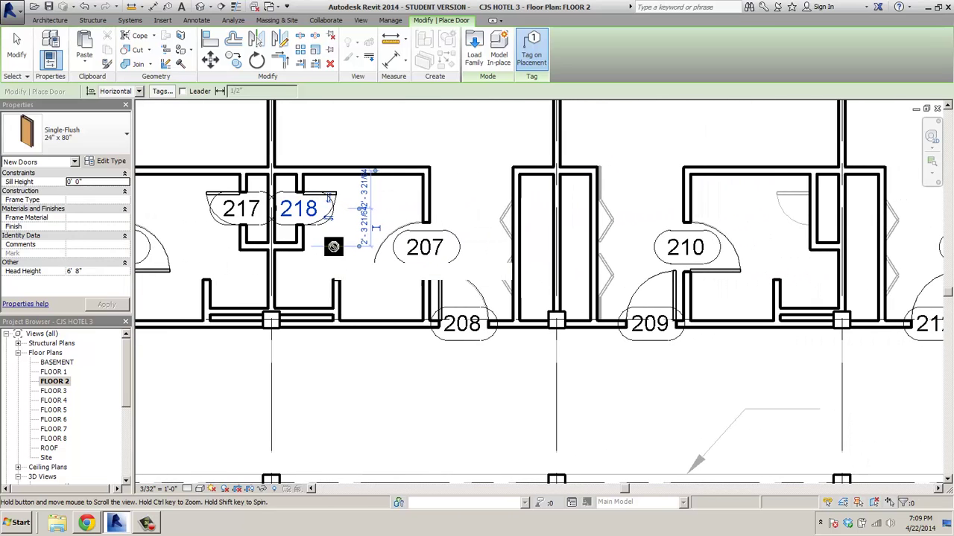
left_click(817, 214)
middle_click_drag(852, 213, 549, 215)
left_click(637, 214)
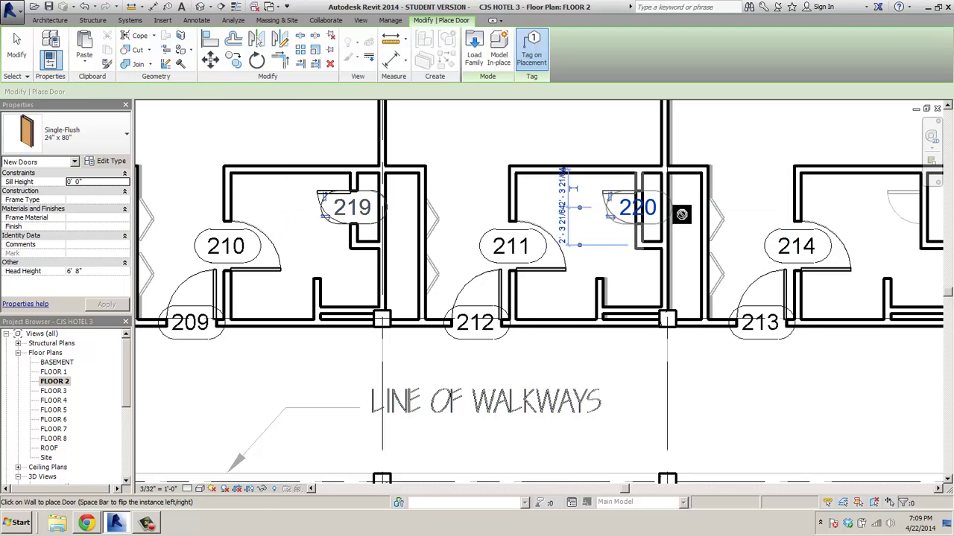
middle_click_drag(678, 213, 511, 215)
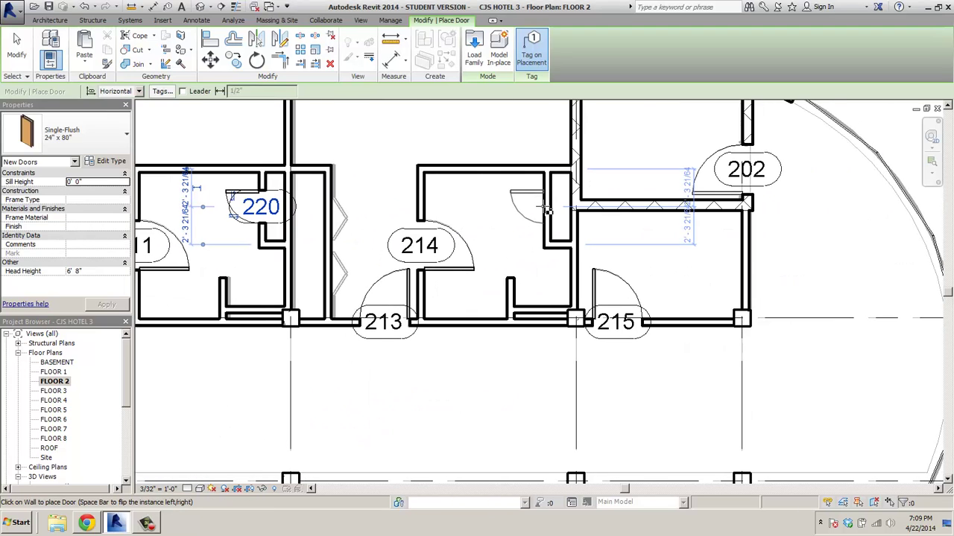
left_click(524, 208)
- Place Bifold-4 Panel 72" x 80" doors on the large closets of the first two guest units, folding out into the rooms
scroll(522, 250, "down", 2)
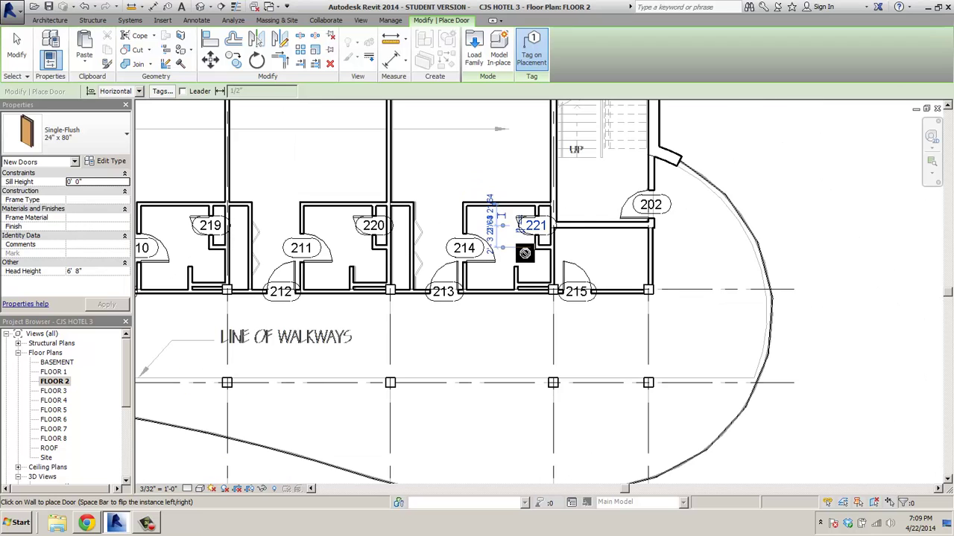
scroll(534, 259, "down", 3)
middle_click_drag(485, 261, 807, 357)
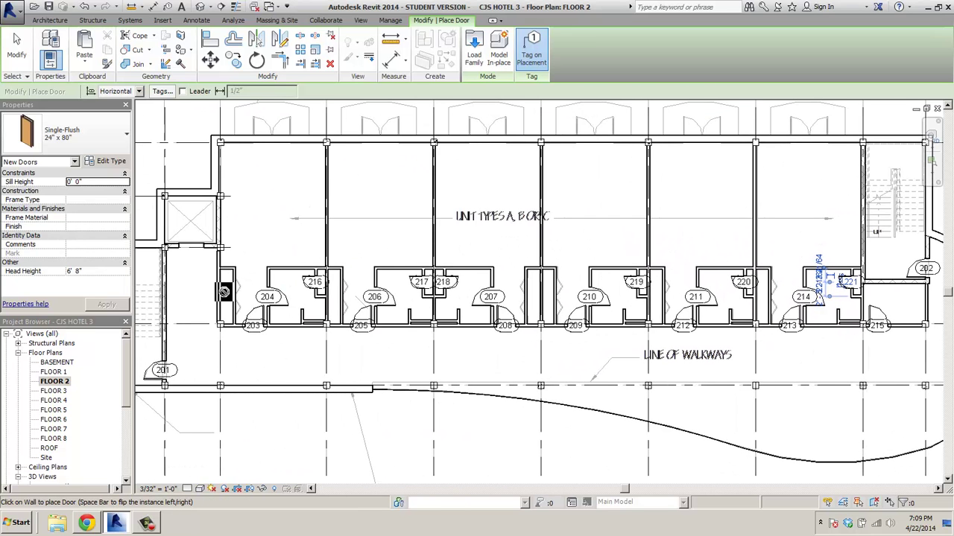
left_click(123, 136)
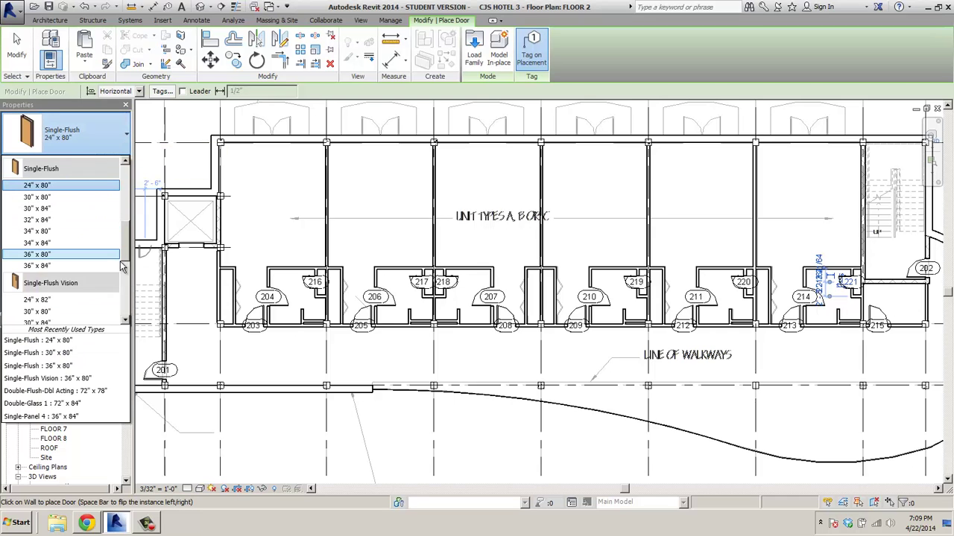
scroll(123, 301, "down", 6)
left_click_drag(124, 301, 122, 173)
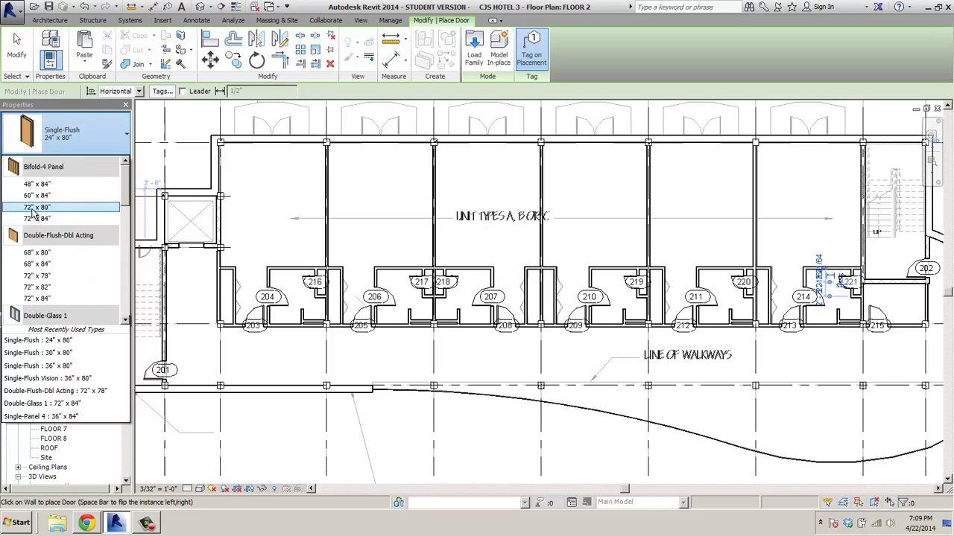
key("Escape")
key("Escape")
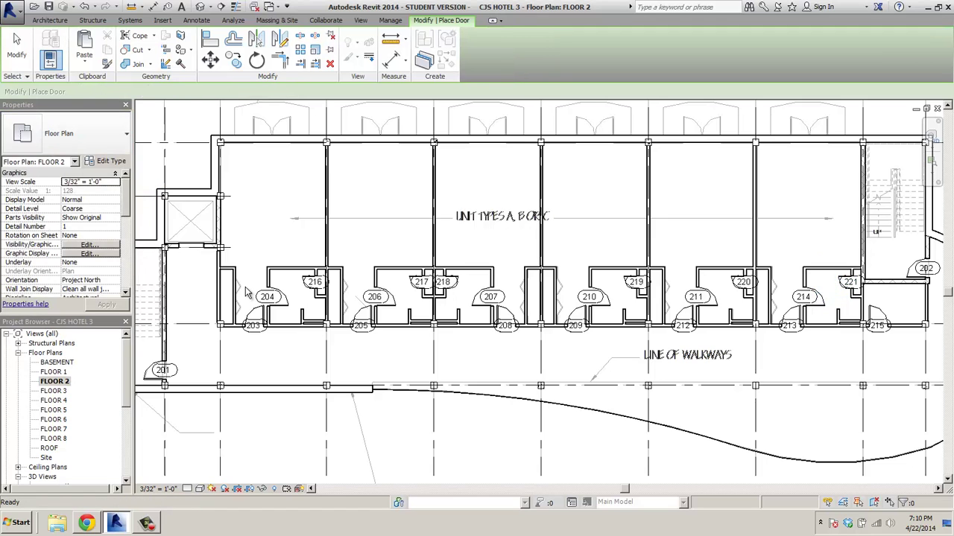
scroll(245, 292, "up", 4)
key("d")
key("r")
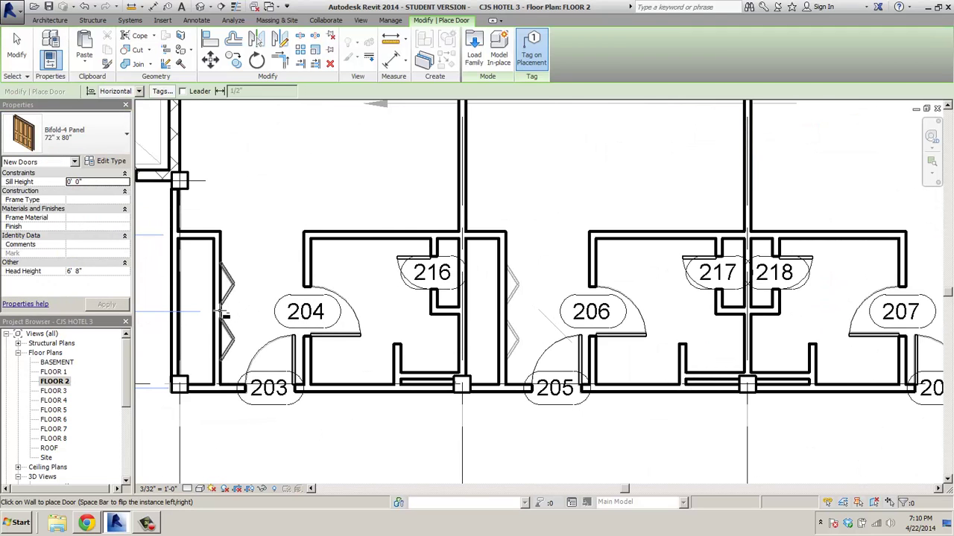
left_click(225, 316)
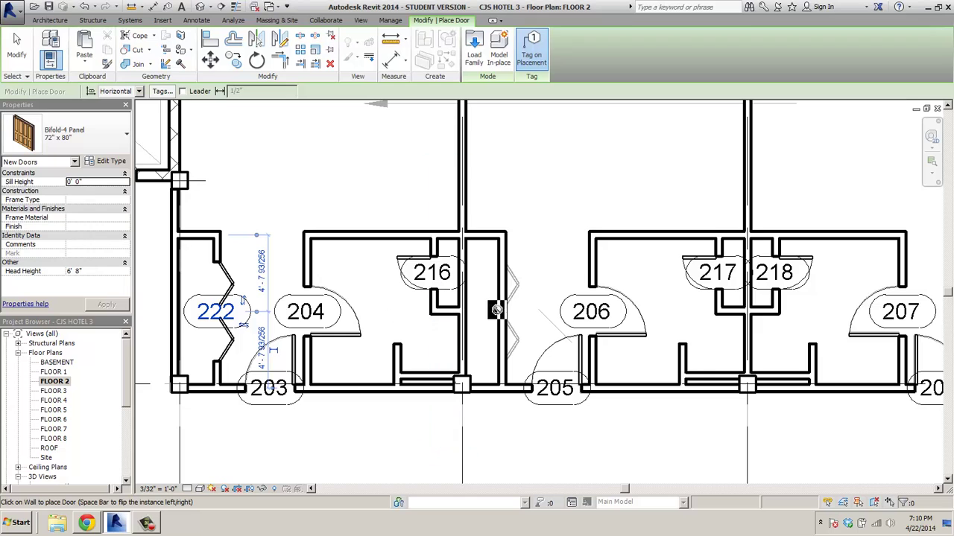
left_click(510, 314)
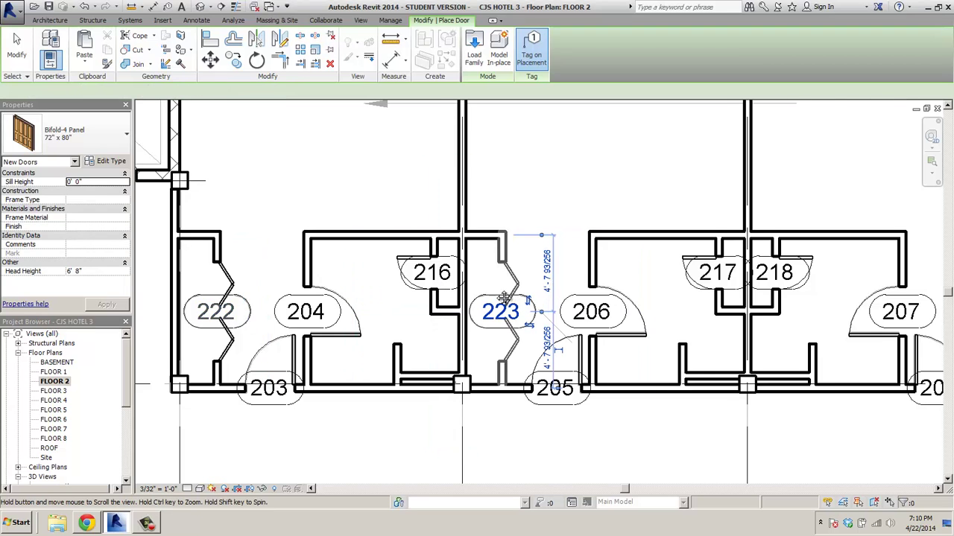
- Place Bifold-4 Panel 72" x 80" doors on the large closets of the third, fourth, fifth and sixth guest units
middle_click_drag(549, 295, 290, 285)
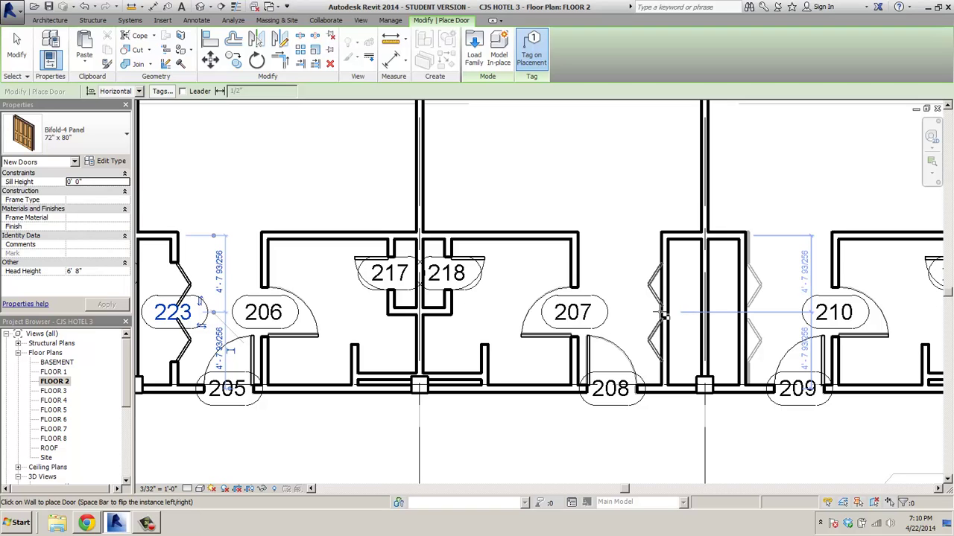
left_click(661, 316)
middle_click_drag(567, 276, 283, 280)
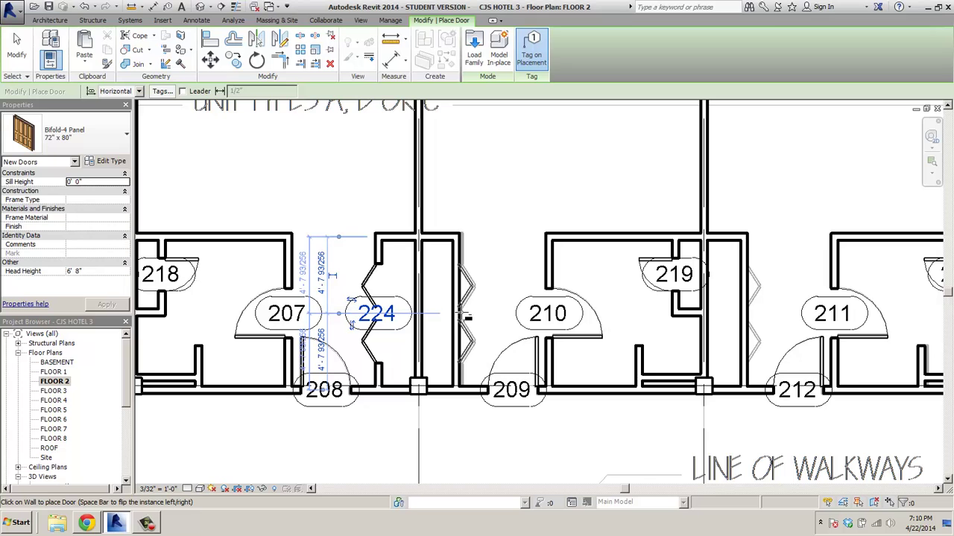
left_click(463, 319)
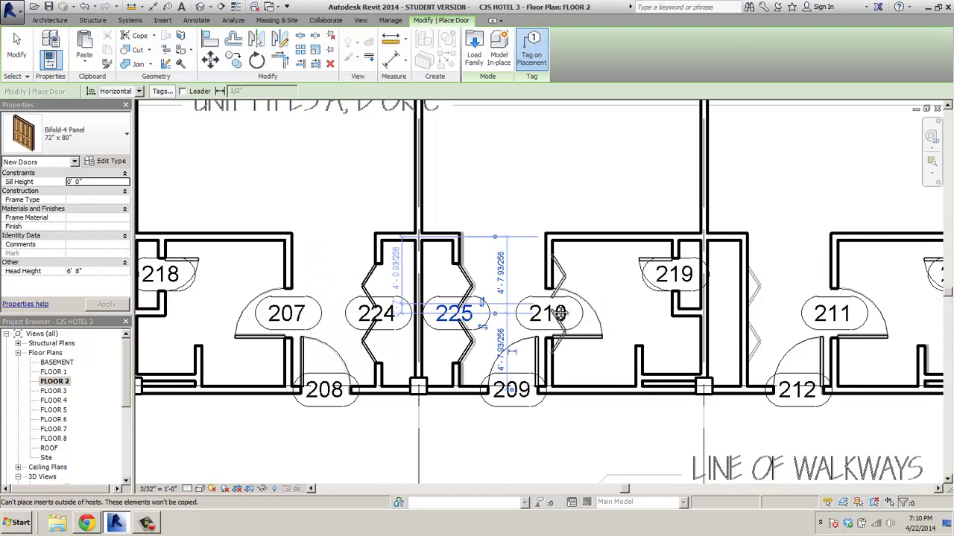
middle_click_drag(736, 310, 529, 310)
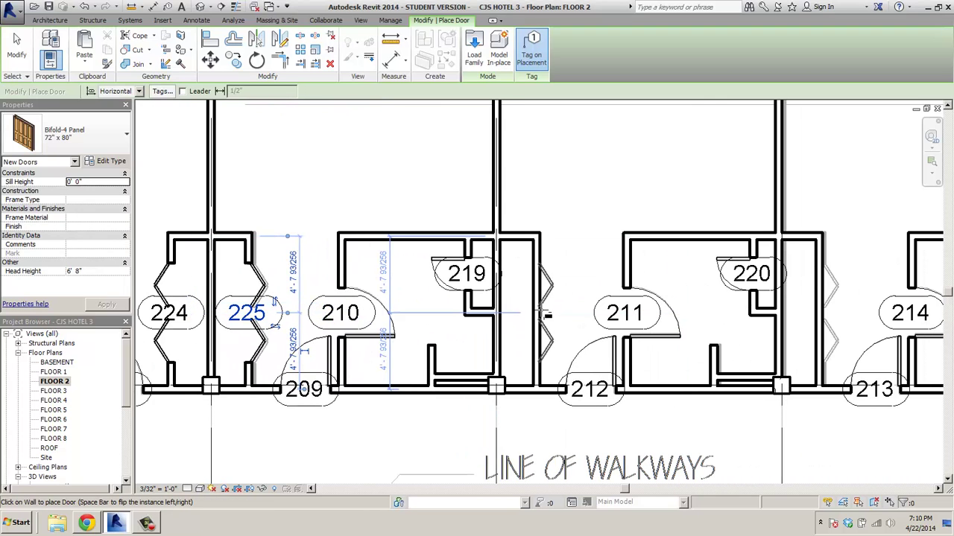
left_click(530, 312)
middle_click_drag(659, 274, 415, 278)
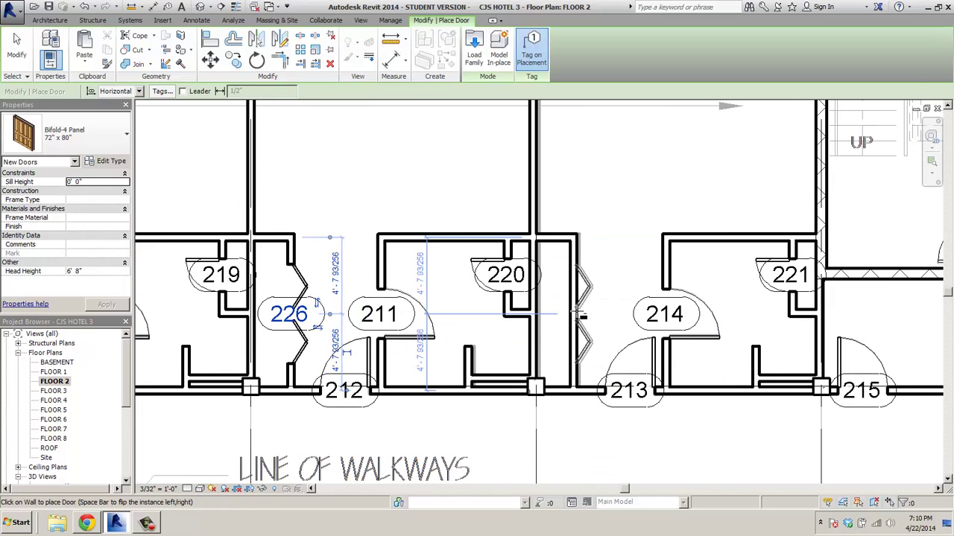
left_click(582, 316)
middle_click_drag(754, 310, 563, 310)
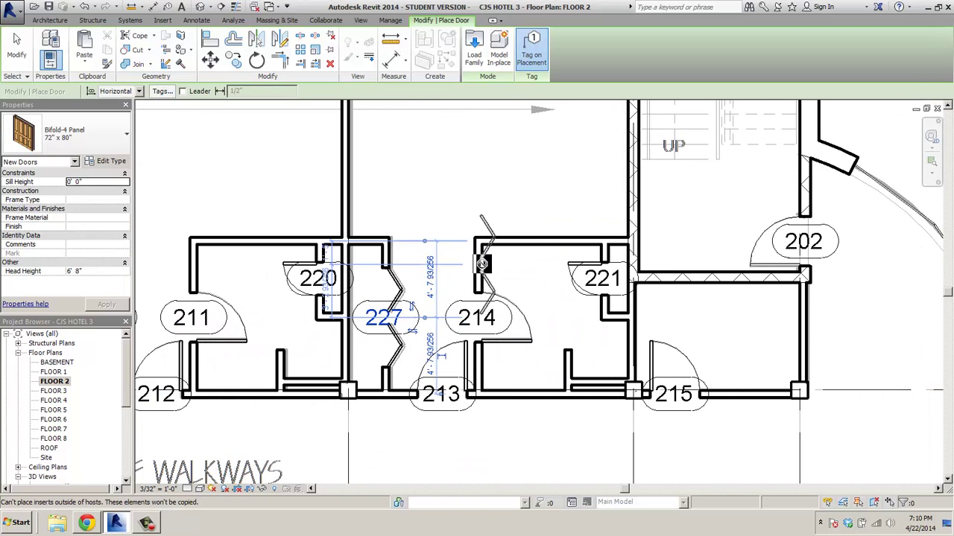
- Place Double-Glass 1 72" x 82" doors in the exterior wall at the first two guest units' balconies, swinging outward
scroll(580, 313, "down", 5)
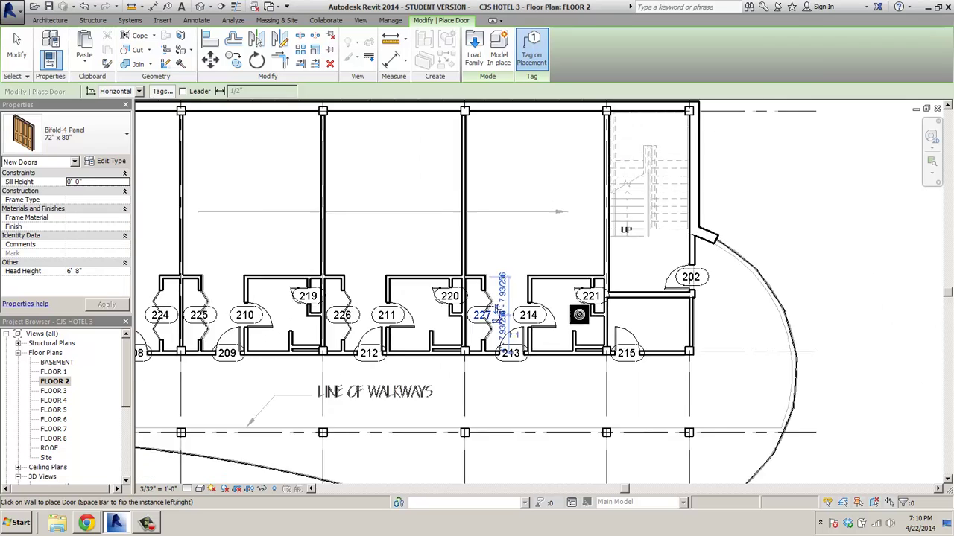
middle_click_drag(387, 259, 620, 286)
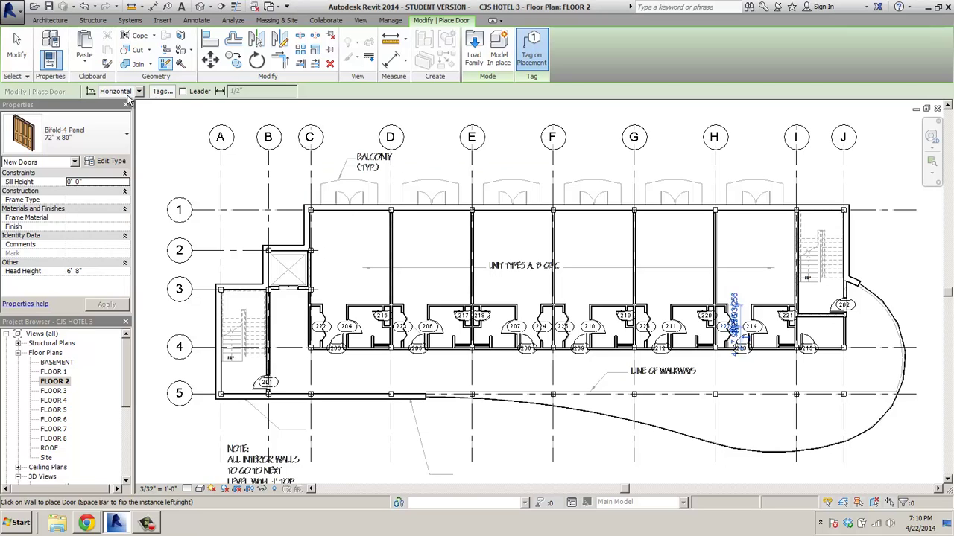
left_click(125, 134)
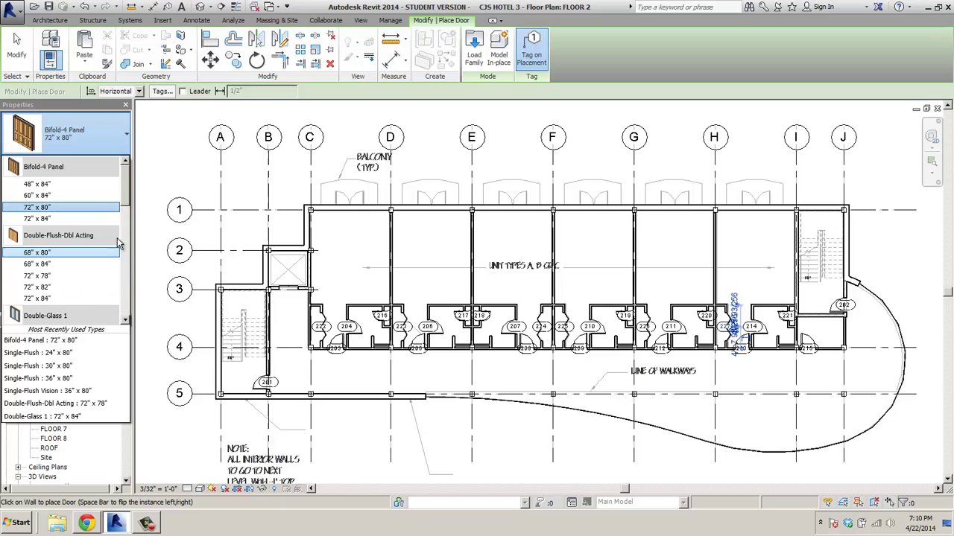
mouse_move(127, 185)
left_mouse_down()
mouse_move(125, 234)
mouse_move(129, 141)
mouse_move(115, 294)
mouse_move(99, 292)
mouse_move(133, 240)
mouse_move(135, 200)
left_mouse_up()
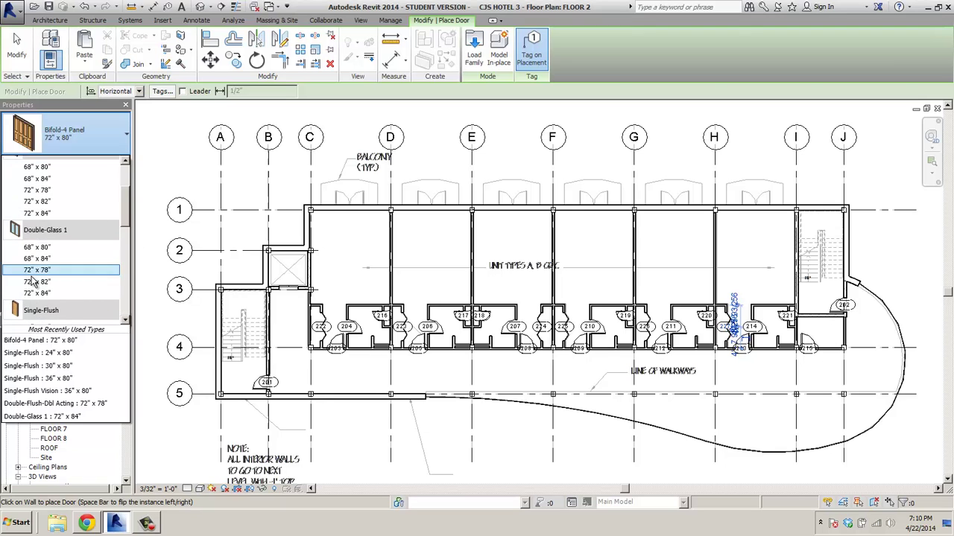
mouse_move(30, 291)
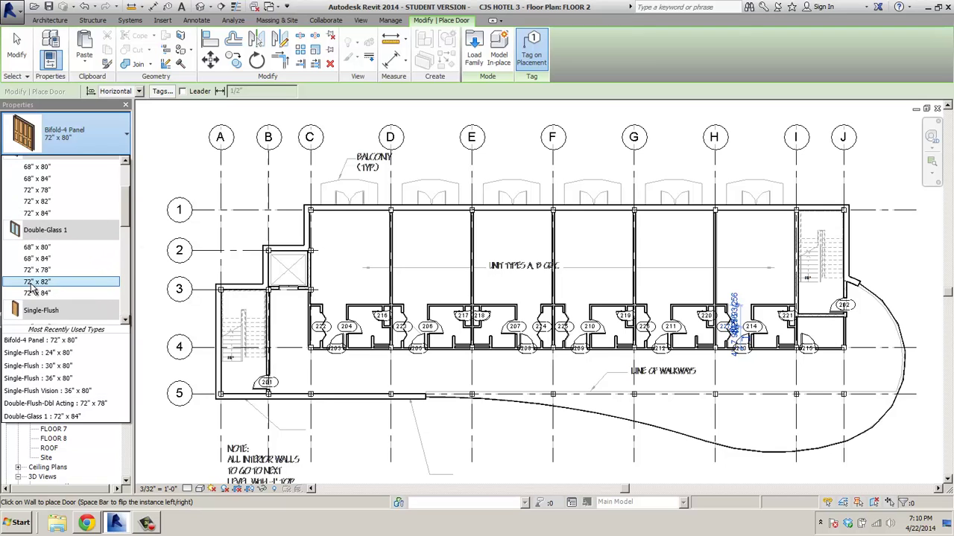
key("Escape")
key("Escape")
scroll(358, 208, "up", 2)
key("d")
key("r")
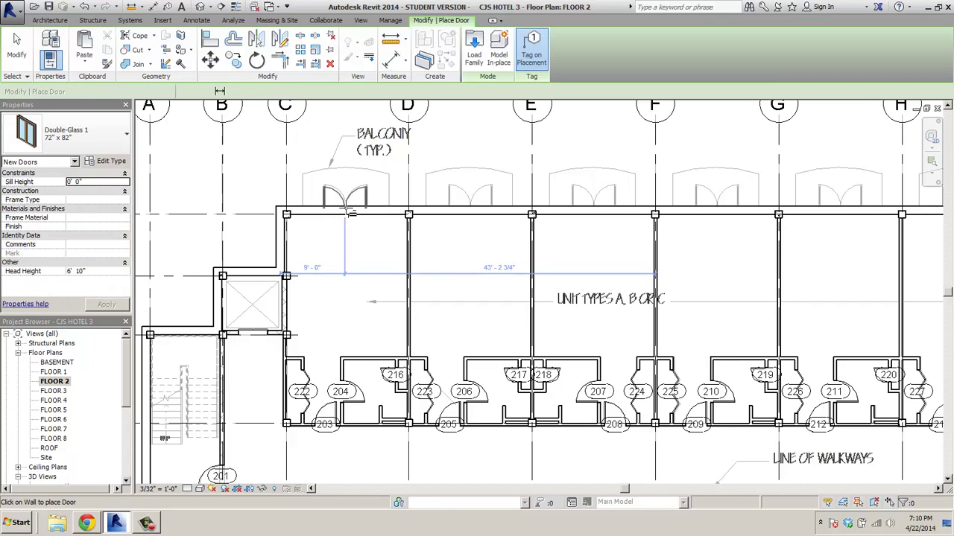
left_click(347, 213)
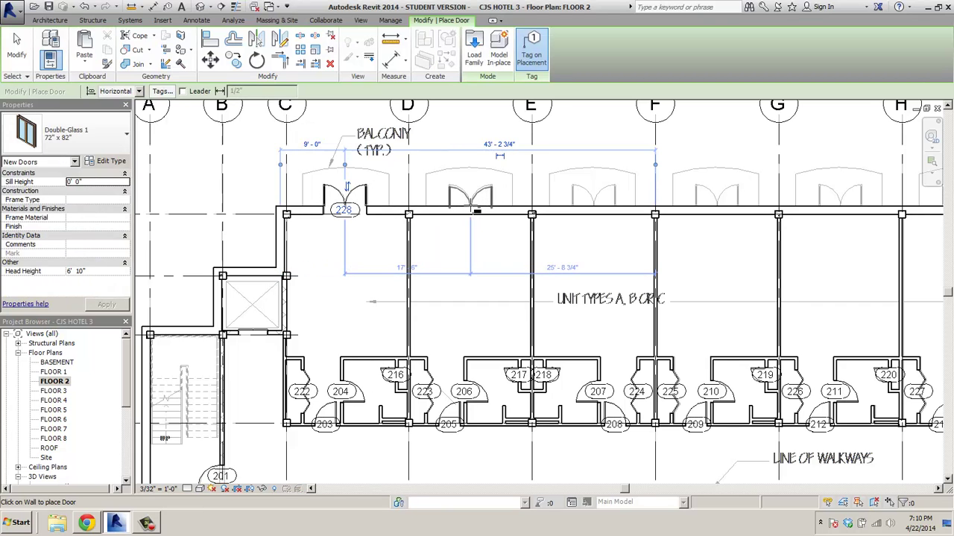
left_click(471, 208)
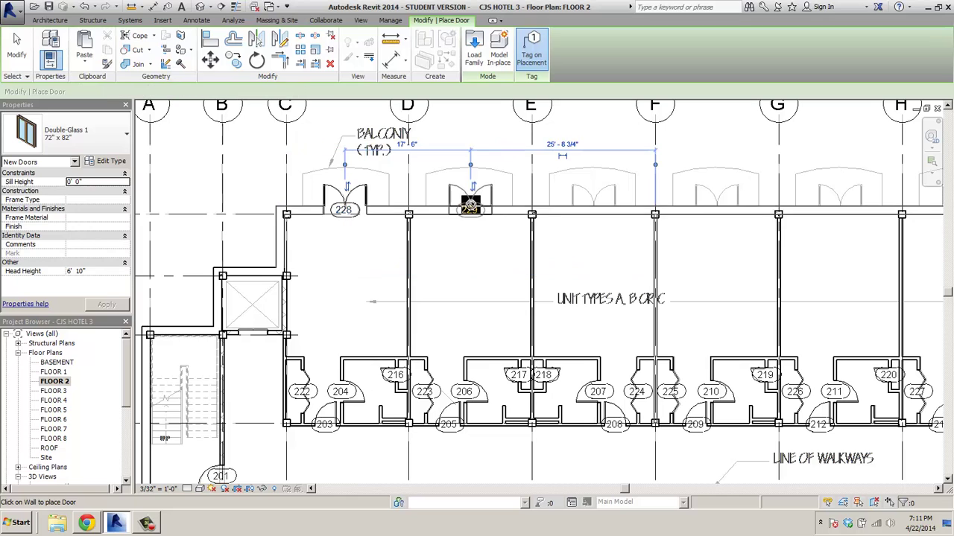
- Place Double-Glass 1 72" x 82" doors at the balconies of the remaining four guest units, swinging outward
left_click(596, 210)
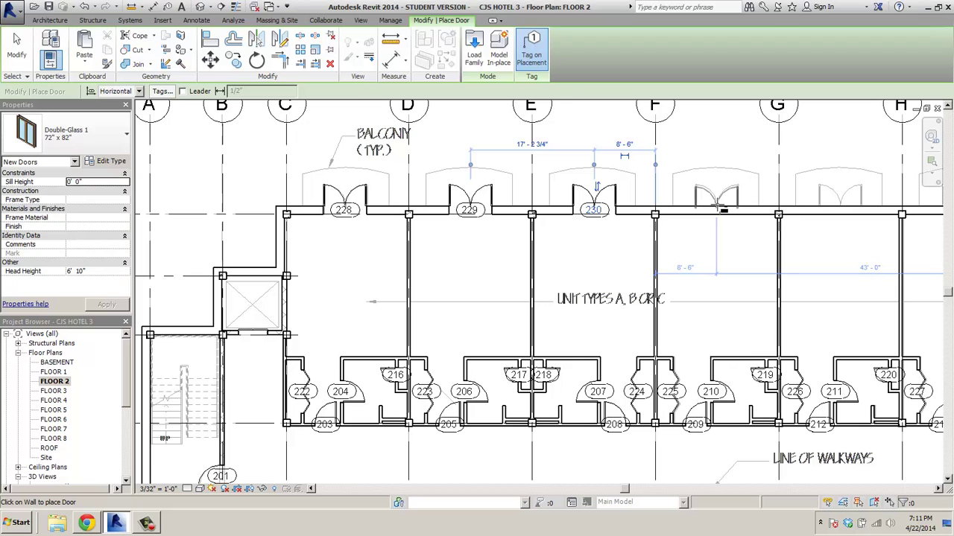
left_click(717, 209)
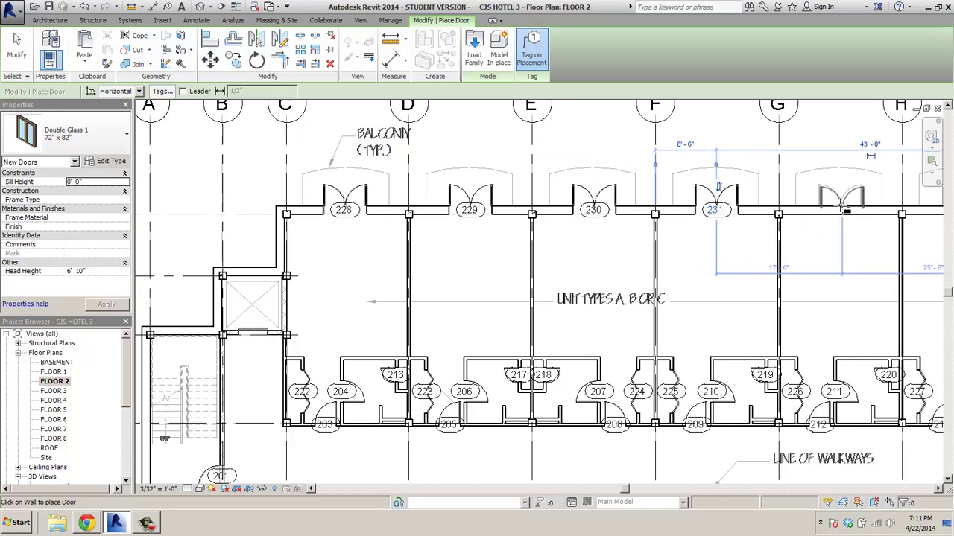
left_click(842, 209)
middle_click_drag(811, 189, 463, 194)
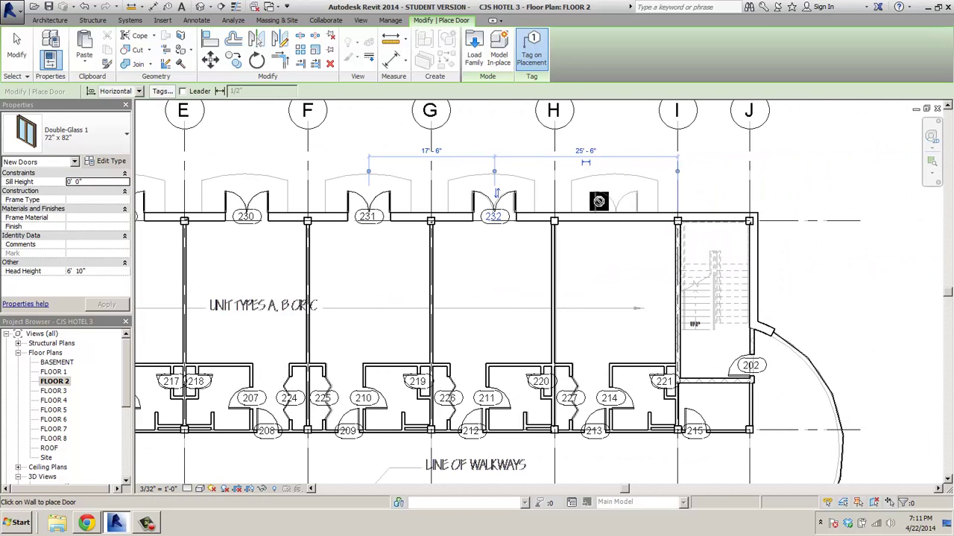
left_click(623, 218)
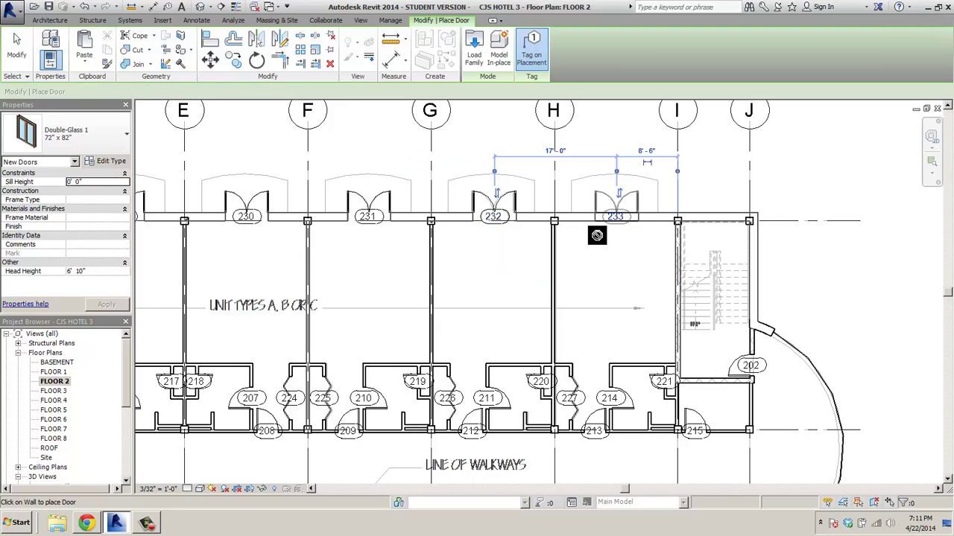
- Place two Casement 3x3 with Trim 48" x 48" windows about 8' 6" apart in the grid 5 exterior wall, one on each side of grid C
scroll(599, 245, "down", 2)
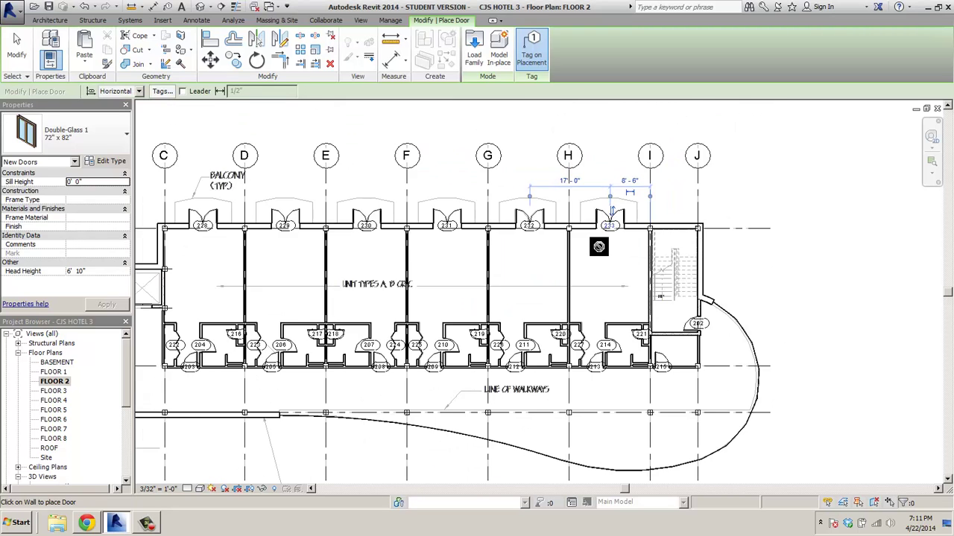
scroll(569, 242, "down", 2)
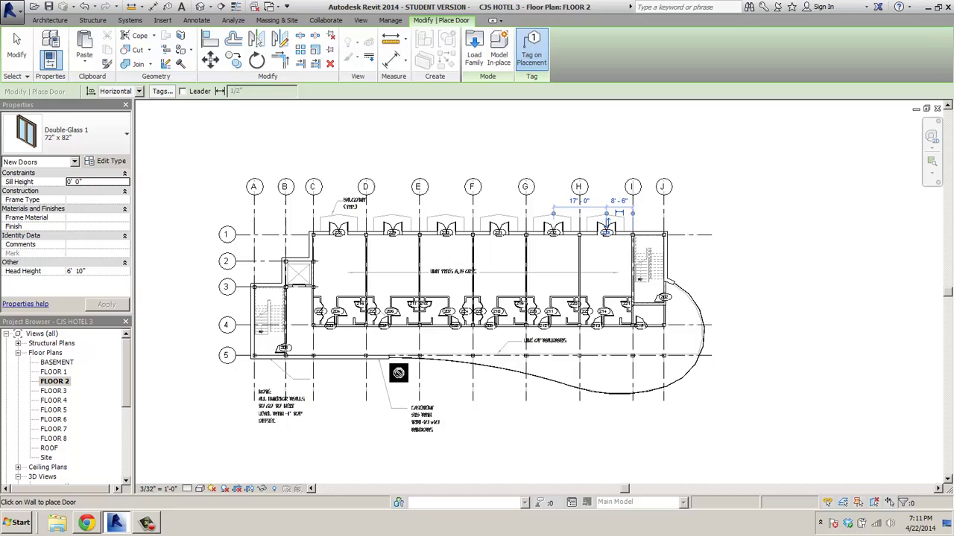
left_click(51, 21)
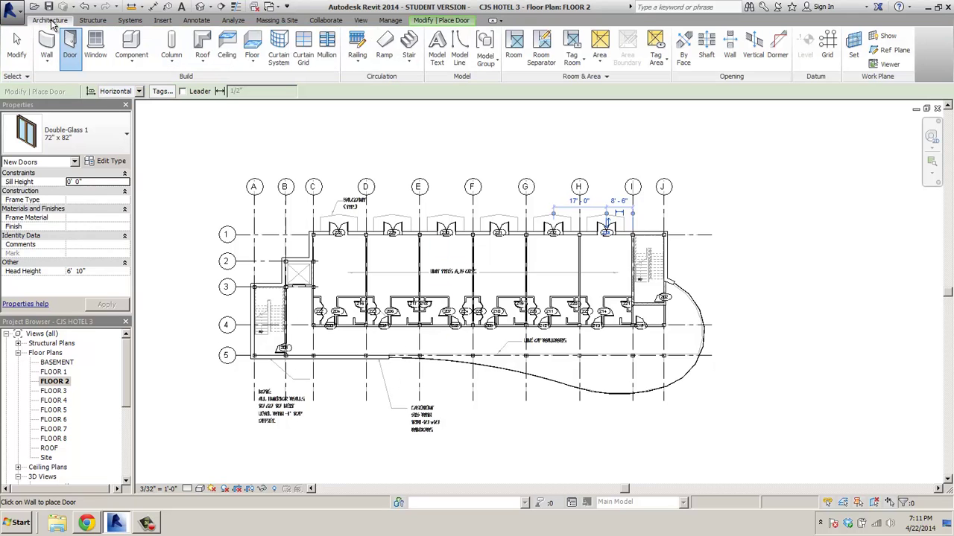
left_click(95, 46)
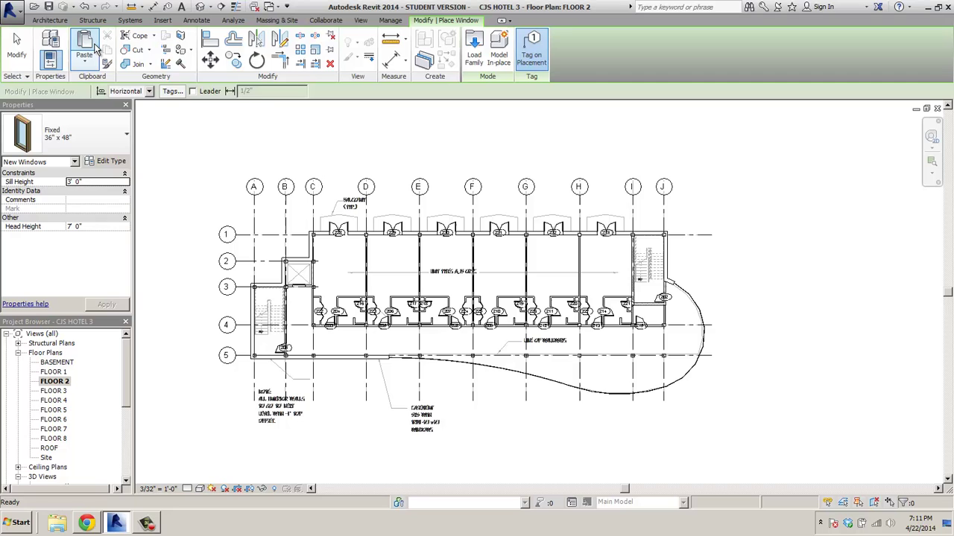
left_click(119, 139)
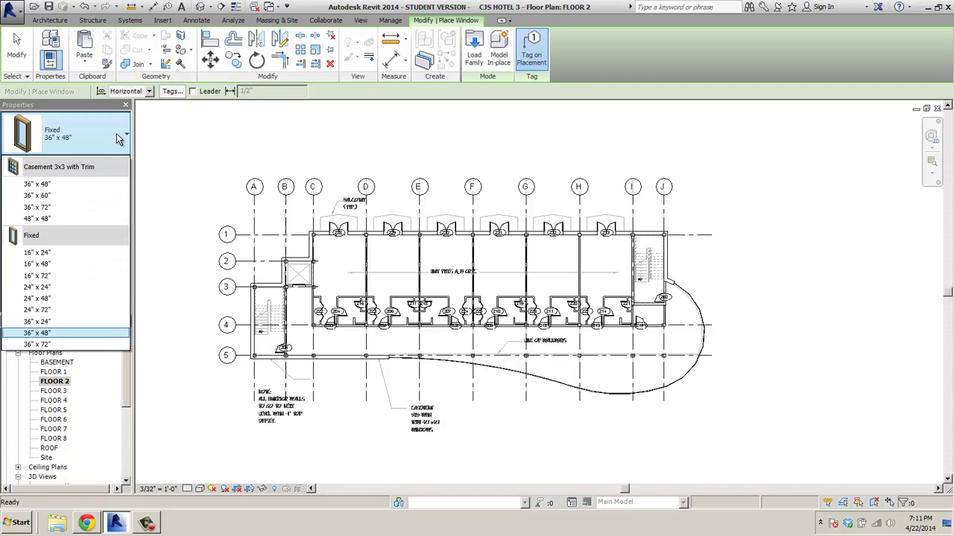
left_click(41, 218)
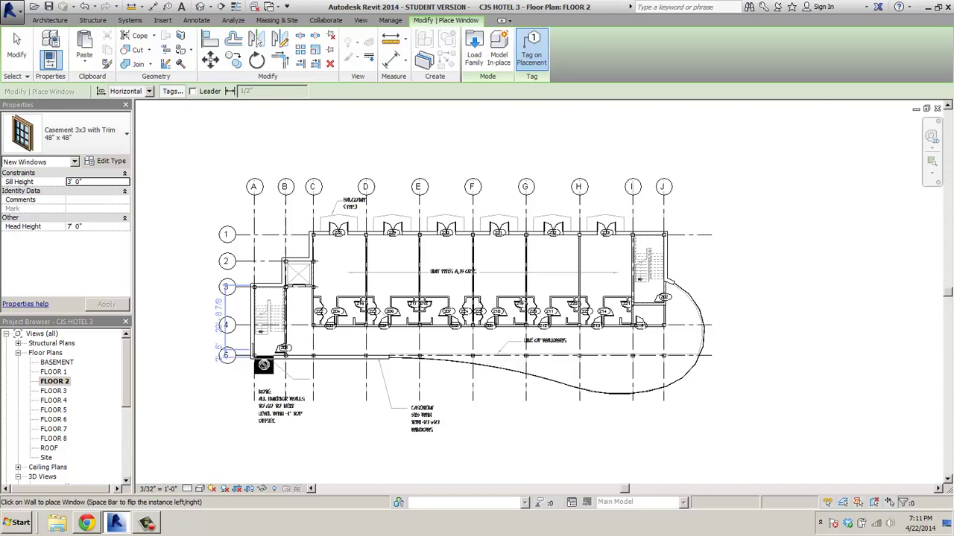
scroll(289, 376, "up", 3)
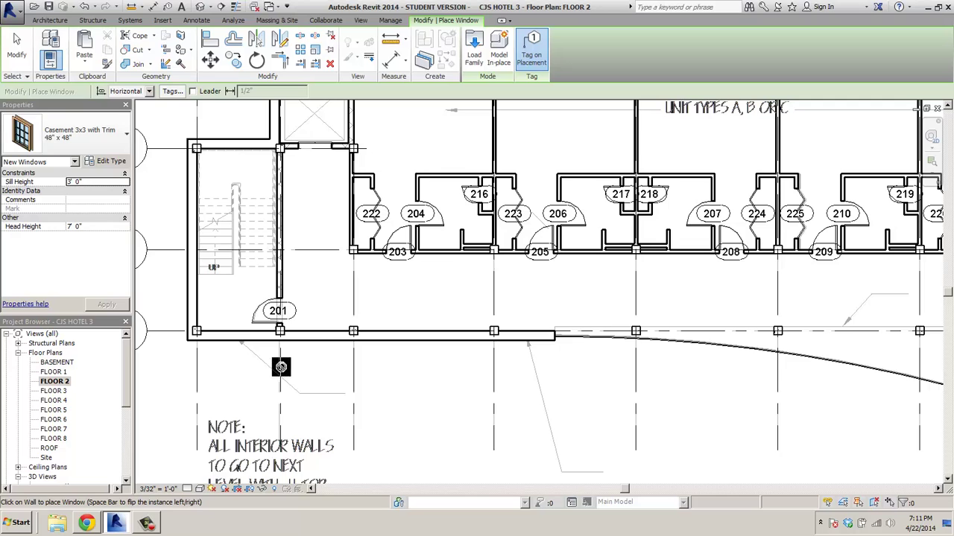
left_click(318, 347)
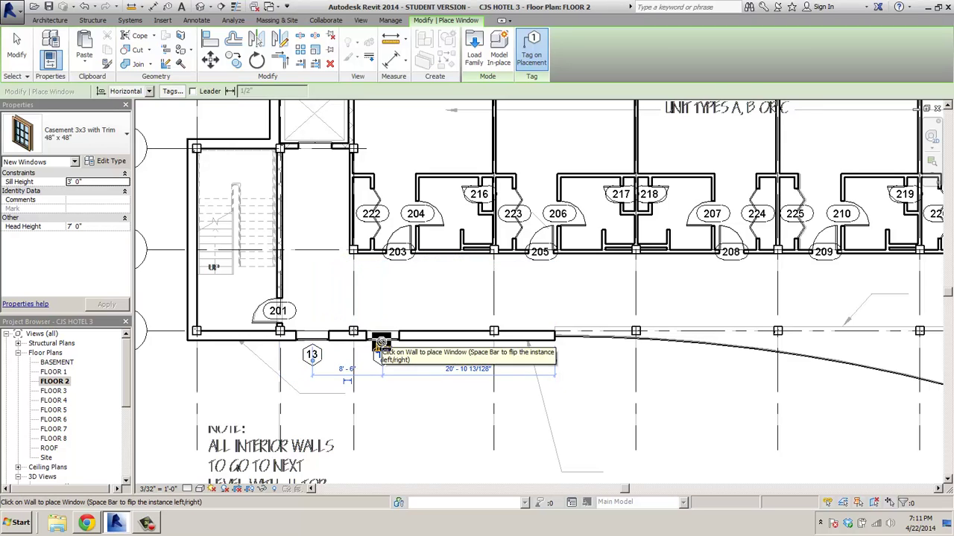
left_click(383, 344)
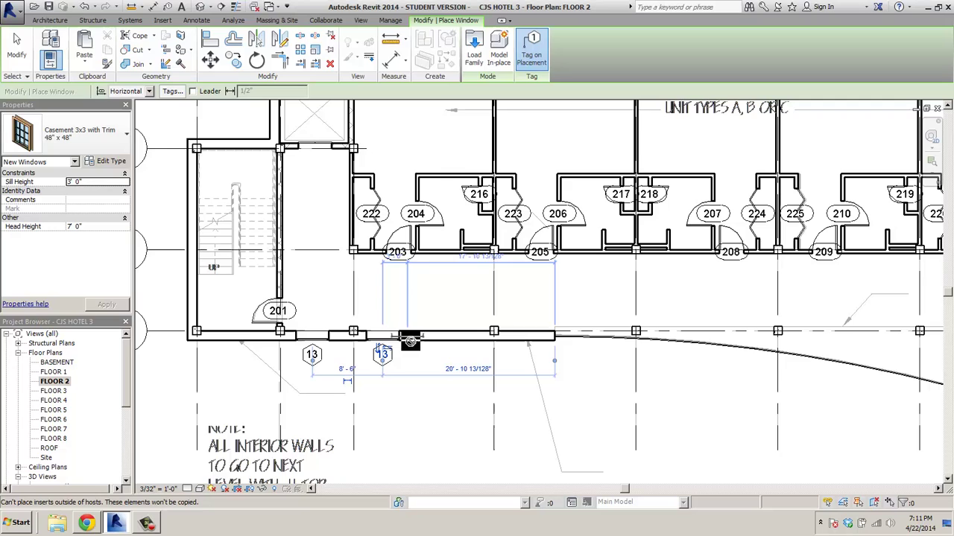
- Place two more Casement 3x3 with Trim 48" x 48" windows in the grid 5 exterior wall, on either side of grid D, each spaced 8' 6" from the previous
left_click(454, 341)
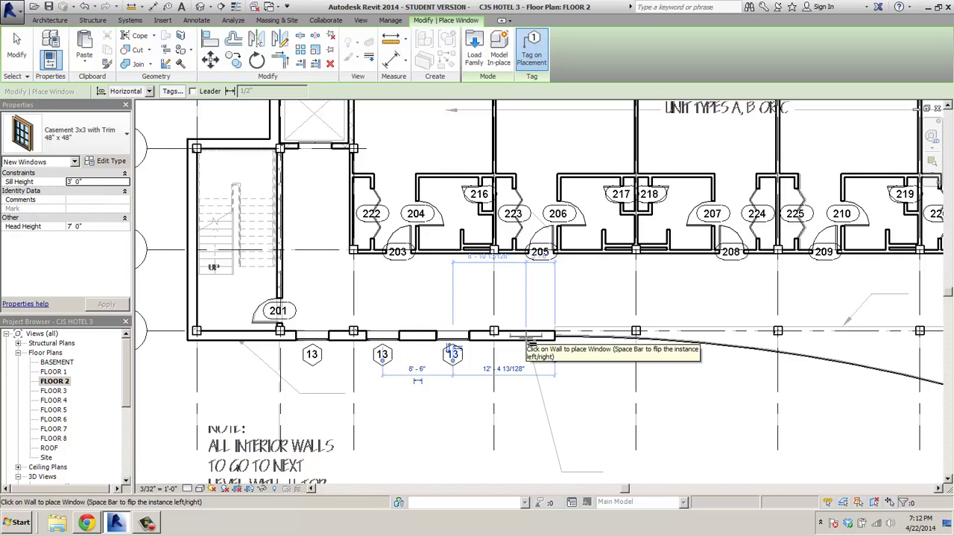
scroll(526, 337, "up", 2)
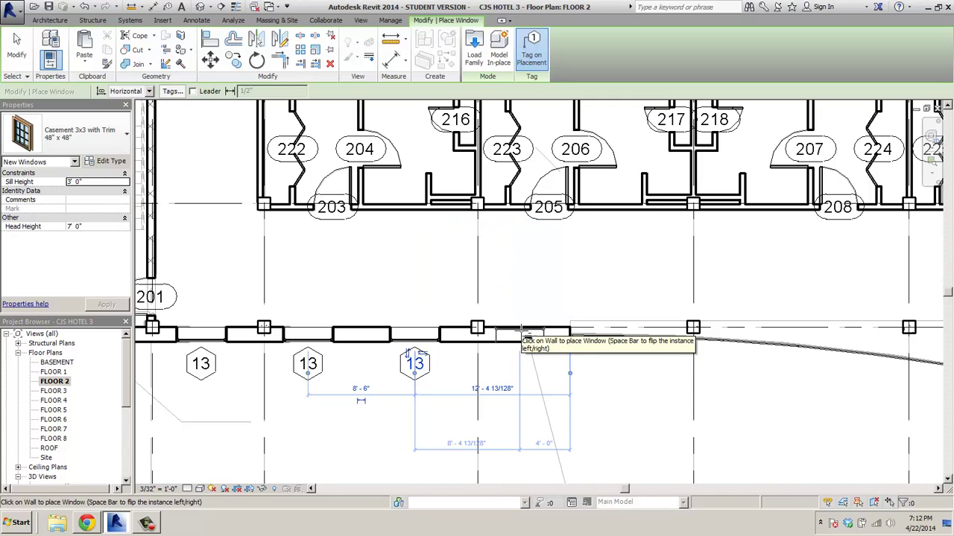
left_click(523, 336)
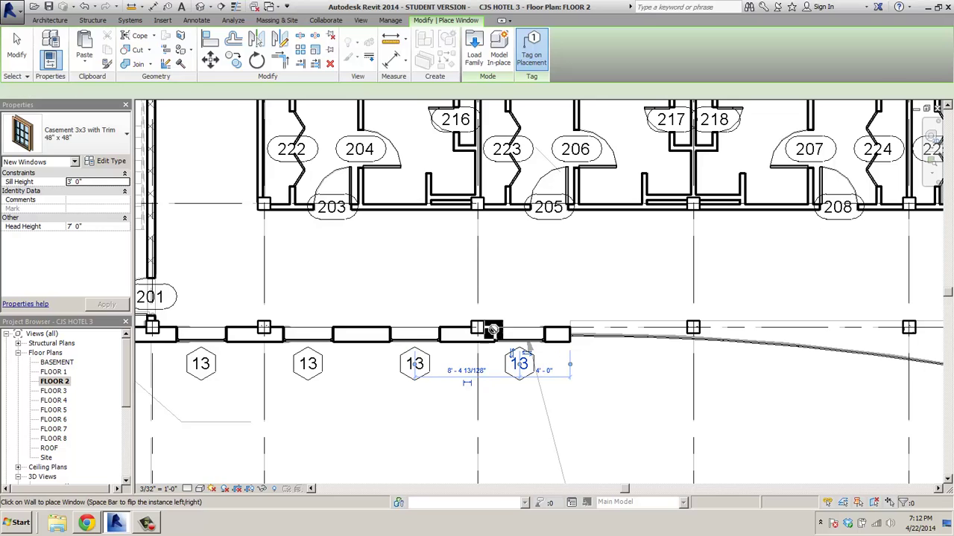
left_click(464, 371)
type("8")
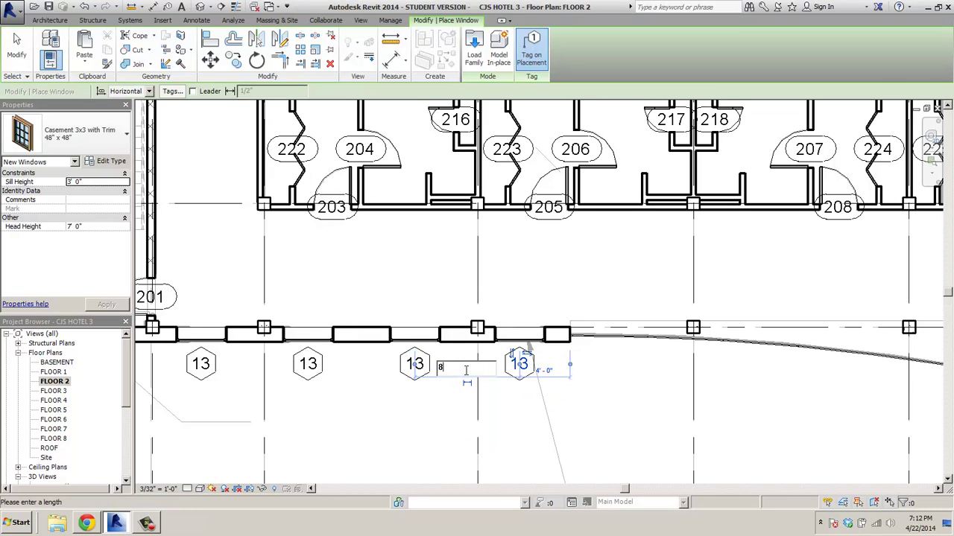
type("' - ")
type("6")
type("\"")
key("Return")
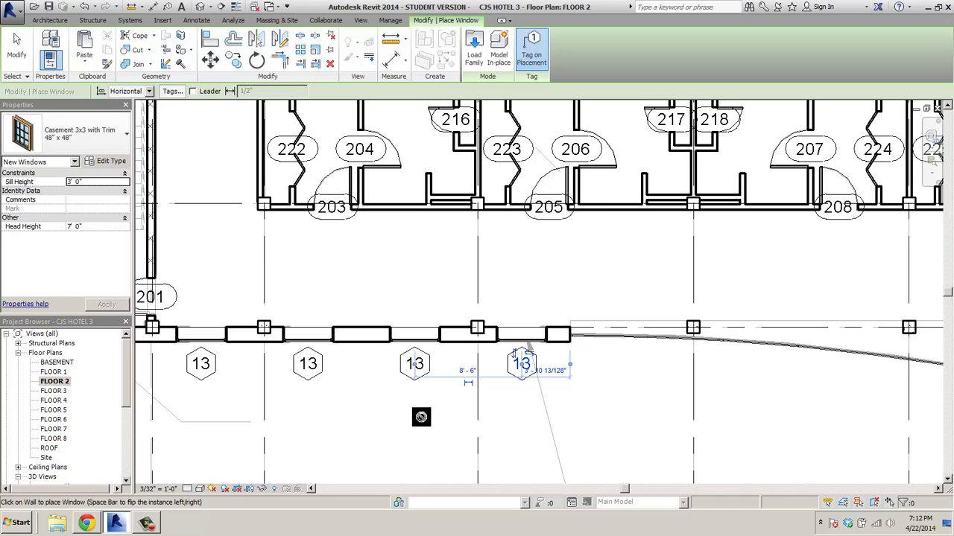
- Set the FLOOR 2 plan's detail level to Medium and end window placement
left_click(188, 489)
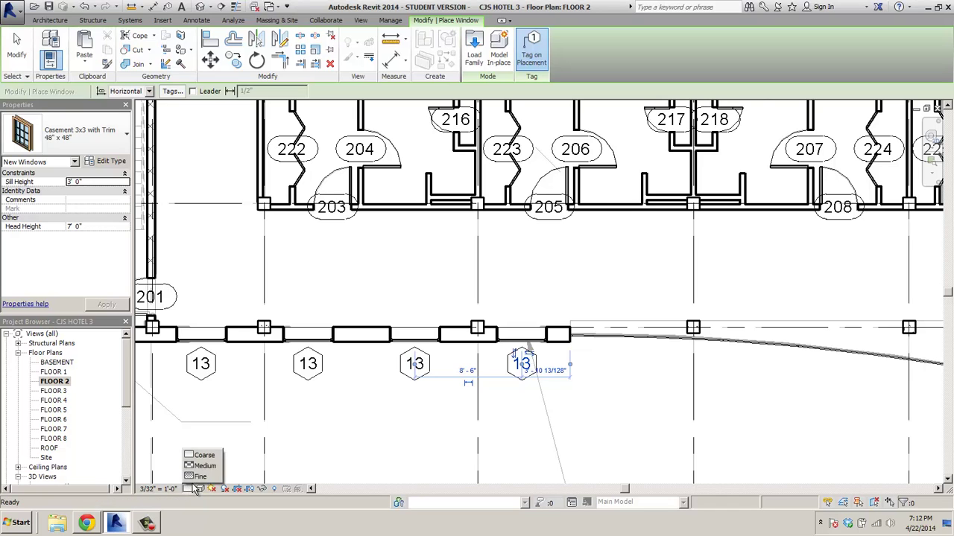
left_click(199, 465)
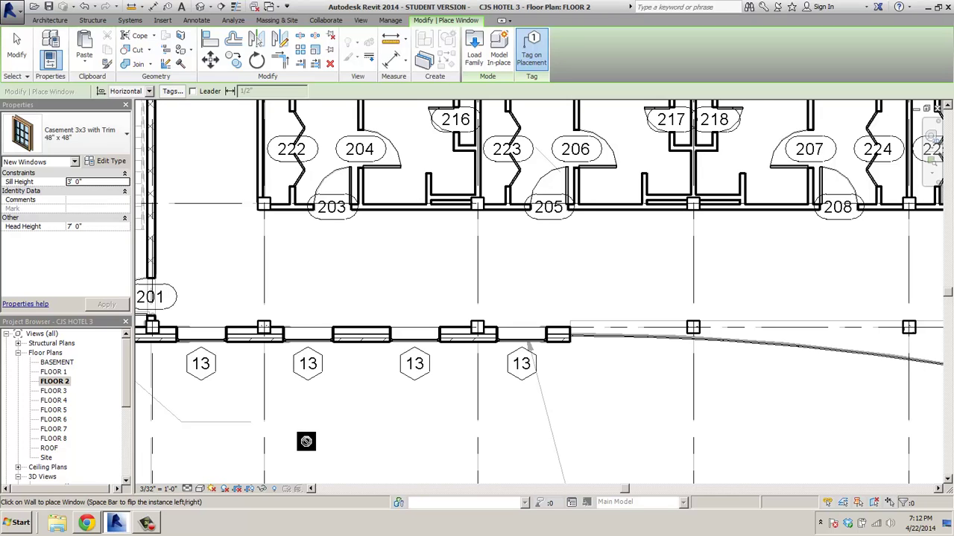
scroll(339, 420, "down", 2)
scroll(340, 420, "down", 1)
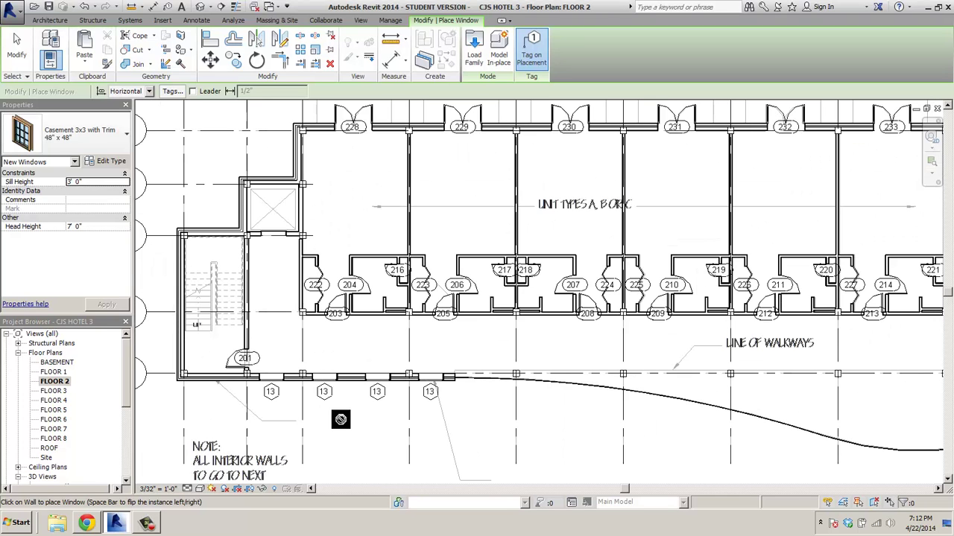
middle_click_drag(501, 431, 396, 405)
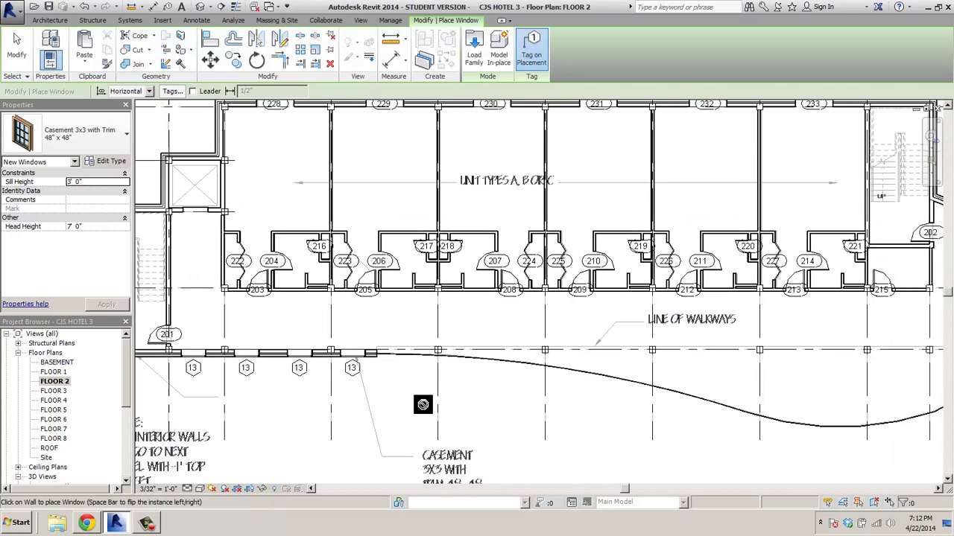
scroll(423, 406, "down", 2)
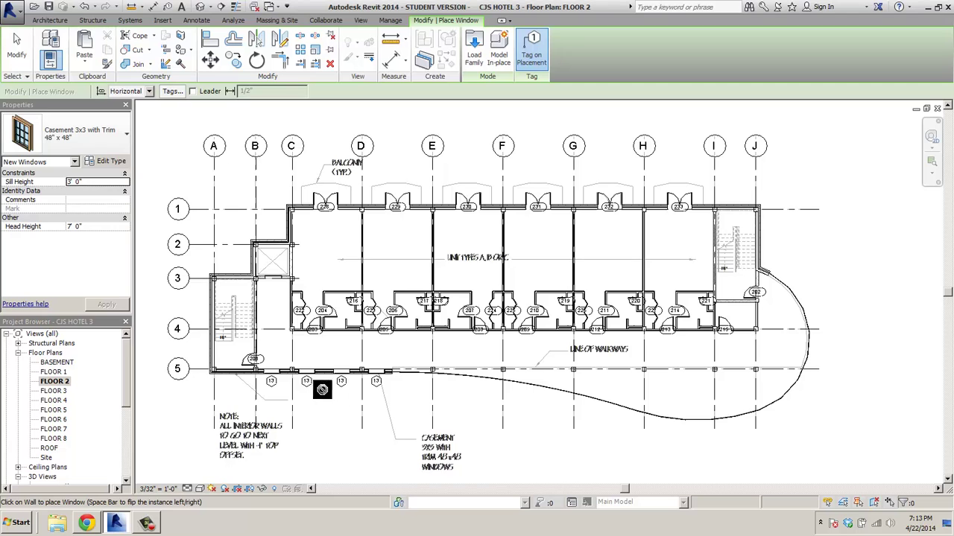
key("Escape")
key("Escape")
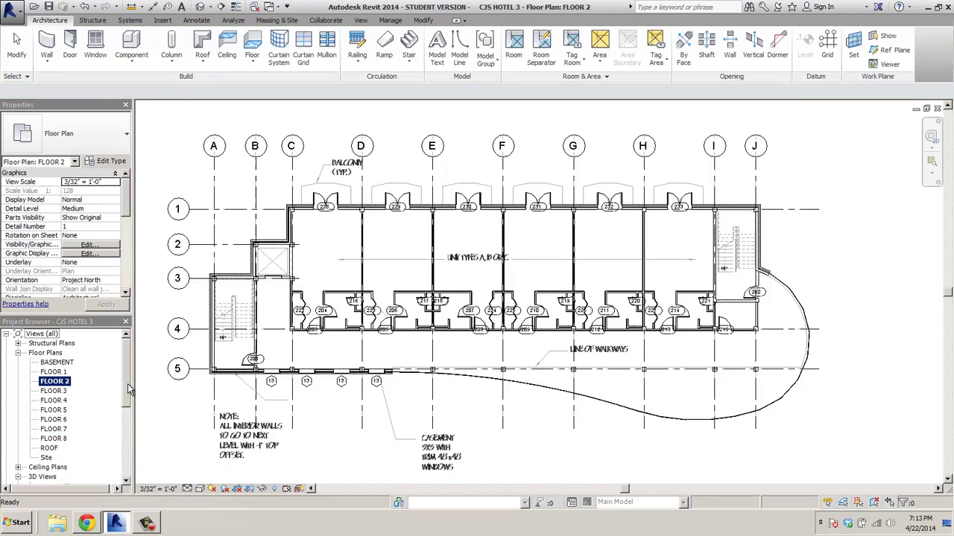
- Open the {3D} view and show the outside of the brick wall with the four casement windows
left_click_drag(127, 383, 126, 409)
double_click(46, 439)
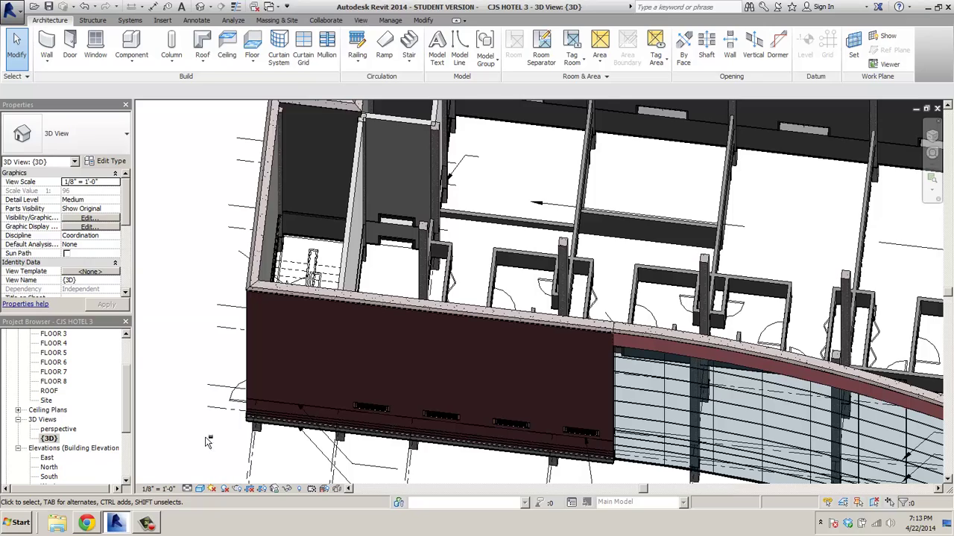
middle_click_drag(207, 444, 179, 351, "shift")
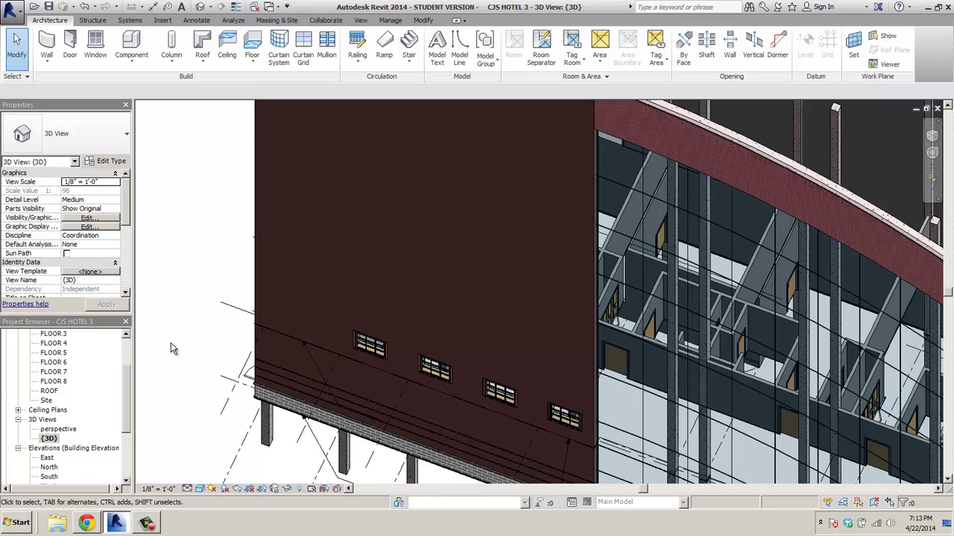
- Copy the four casement windows and paste them aligned to levels FLOOR 3 through FLOOR 8
left_click(374, 353)
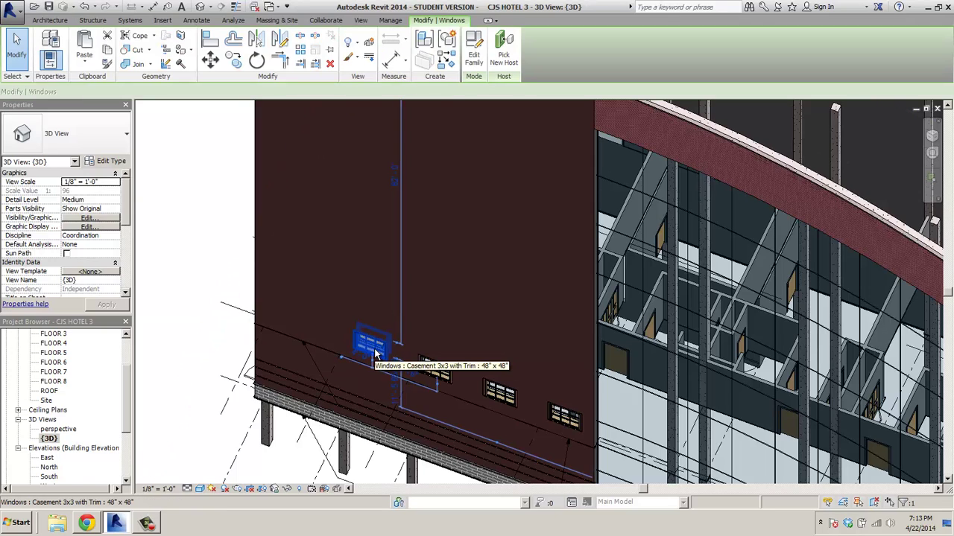
left_click(439, 369, "ctrl")
left_click(500, 393, "ctrl")
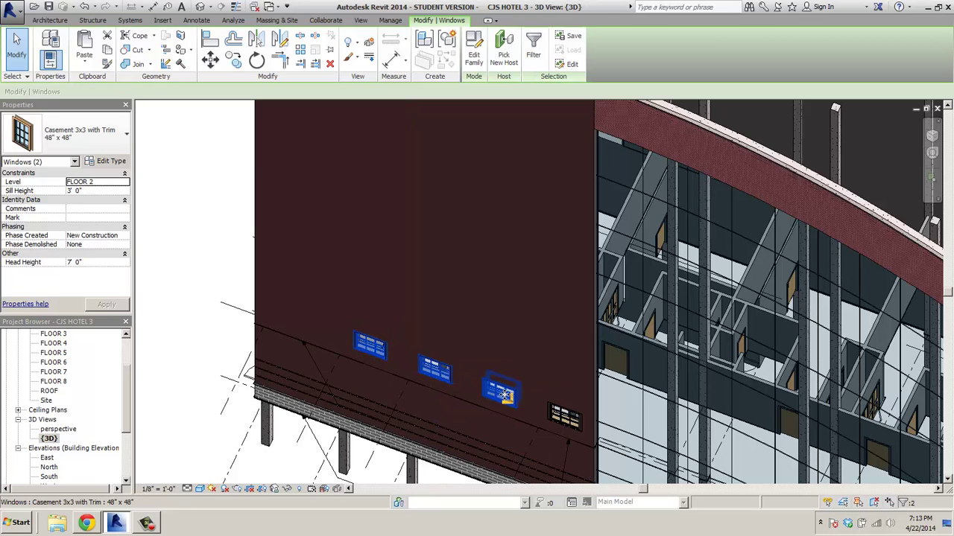
left_click(568, 418, "ctrl")
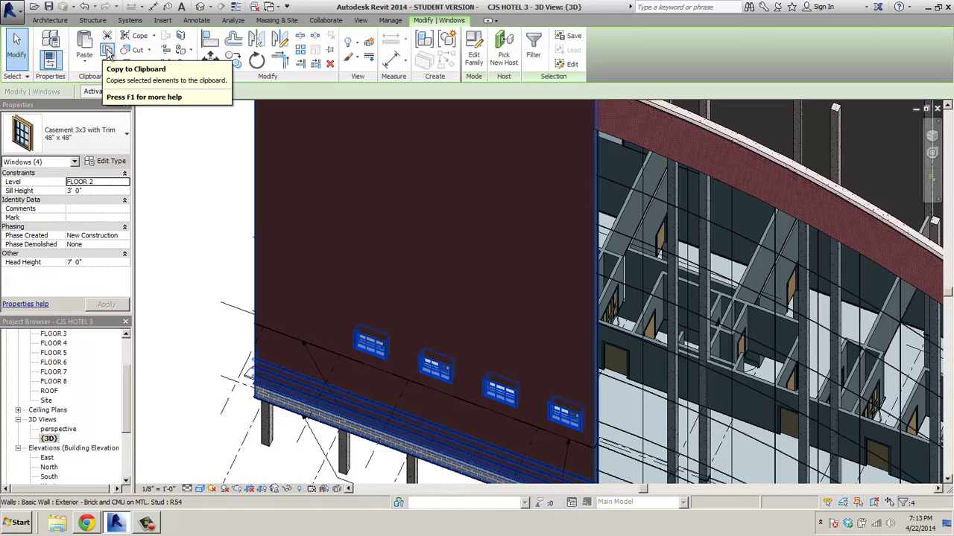
left_click(107, 52)
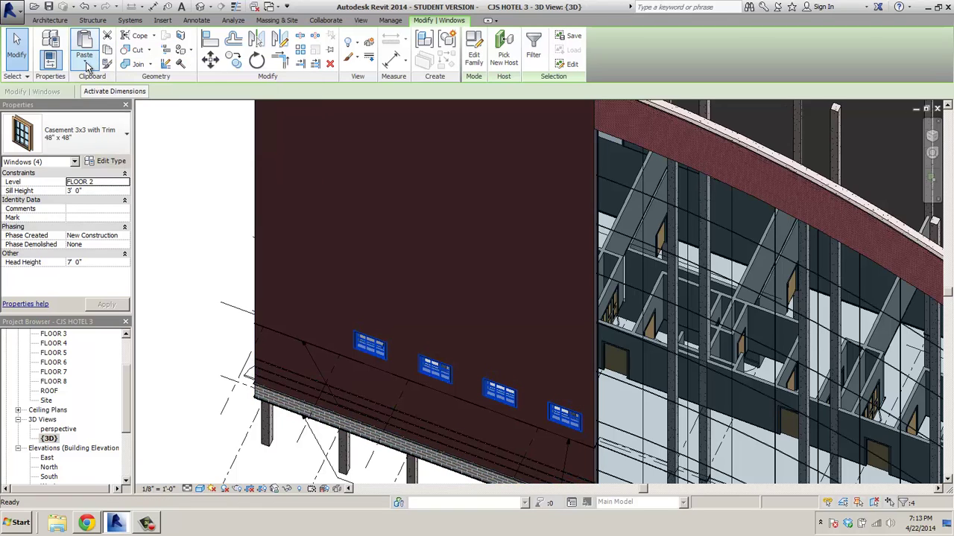
left_click(85, 68)
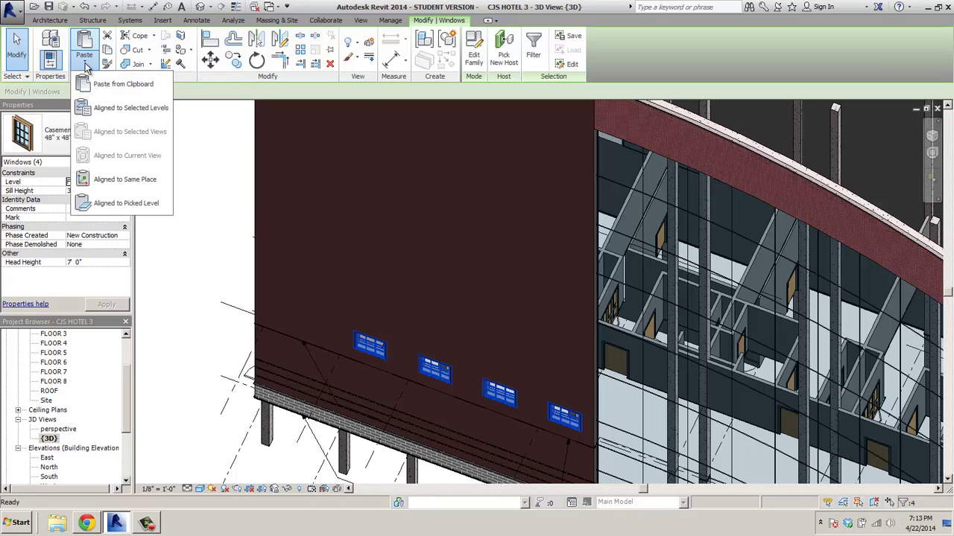
left_click(109, 109)
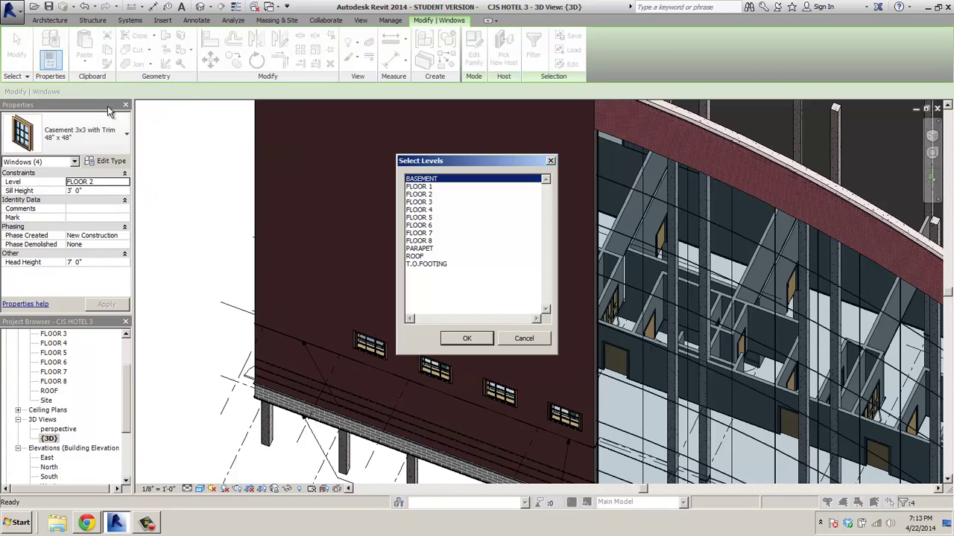
left_click(422, 203)
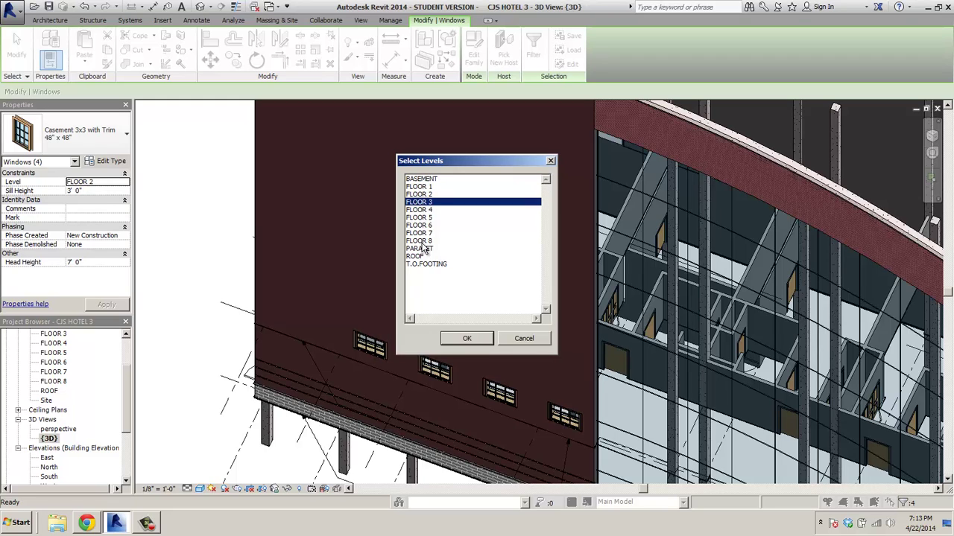
left_click(422, 242, "shift")
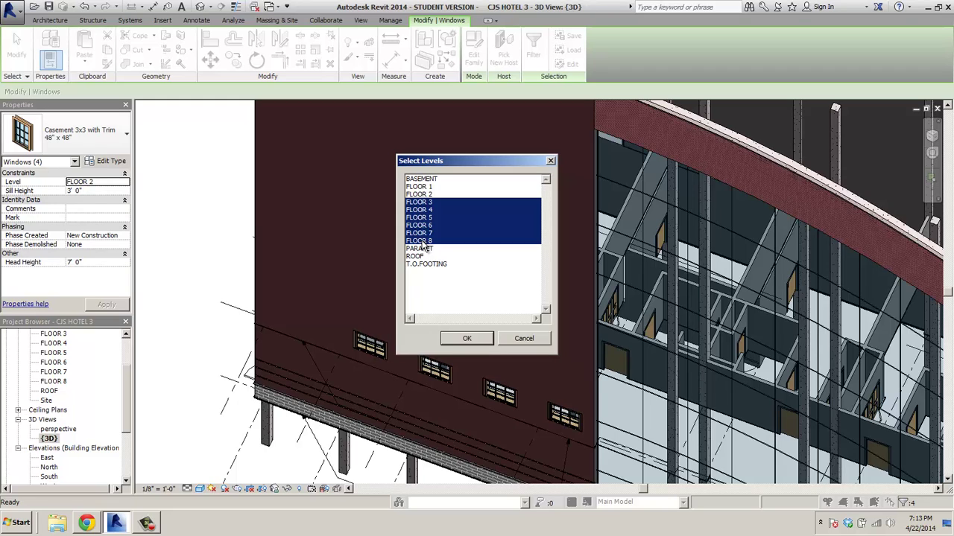
left_click(472, 339)
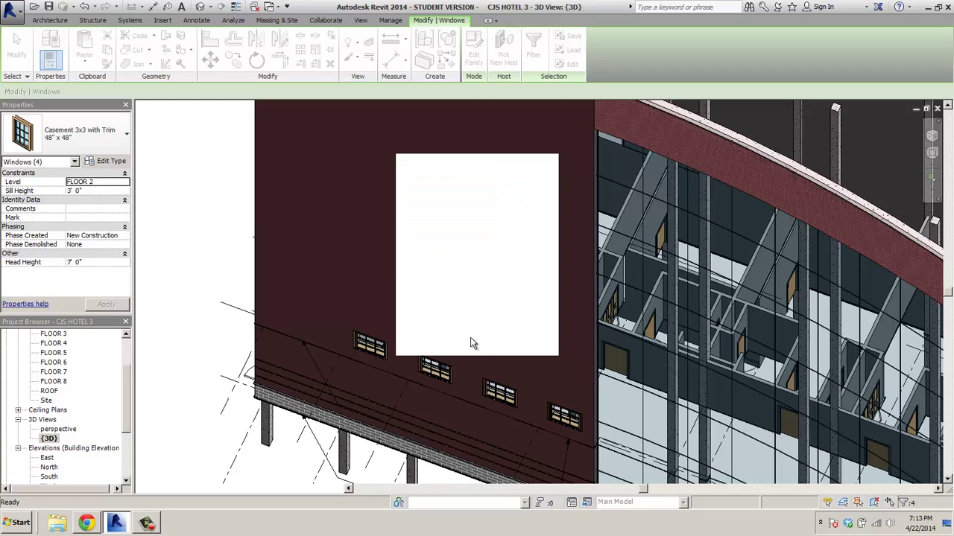
- Examine the pasted windows on the brick facade from several angles in 3D
scroll(188, 224, "down", 2)
left_click(192, 213)
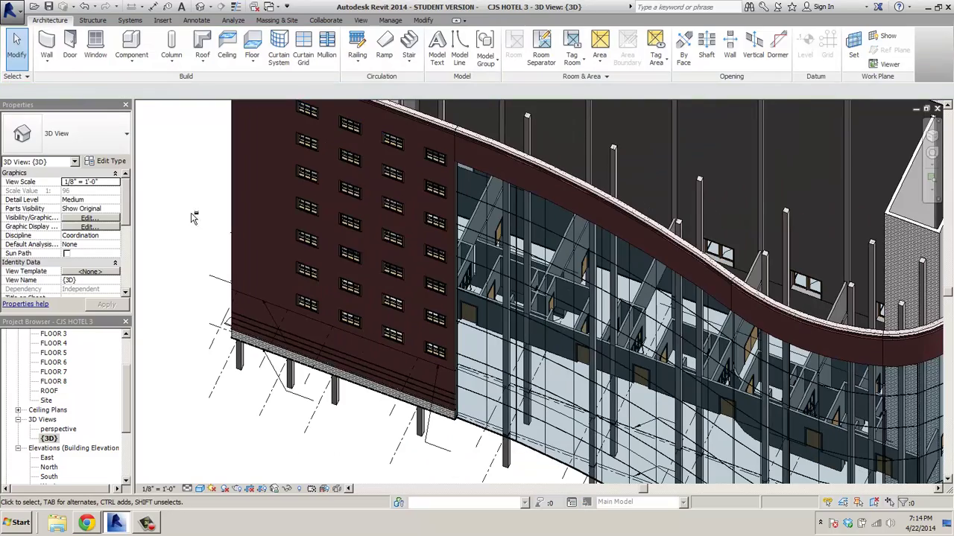
middle_click_drag(191, 214, 271, 137, "shift")
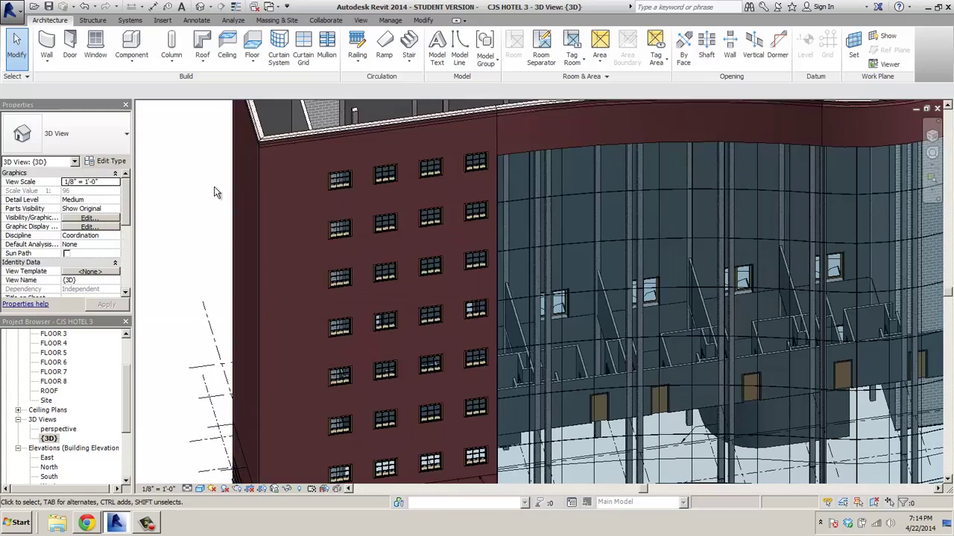
middle_click_drag(207, 229, 196, 170, "shift")
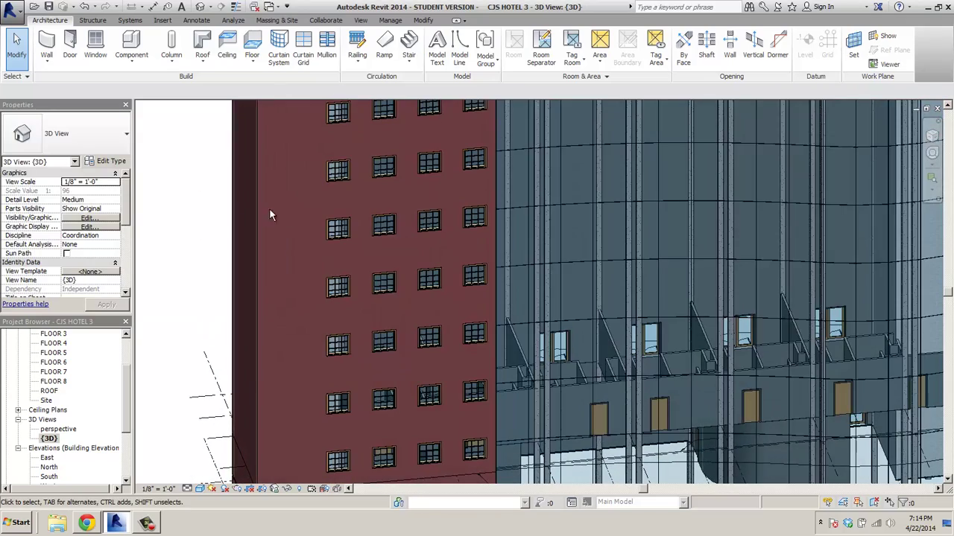
middle_click_drag(439, 225, 232, 222, "shift")
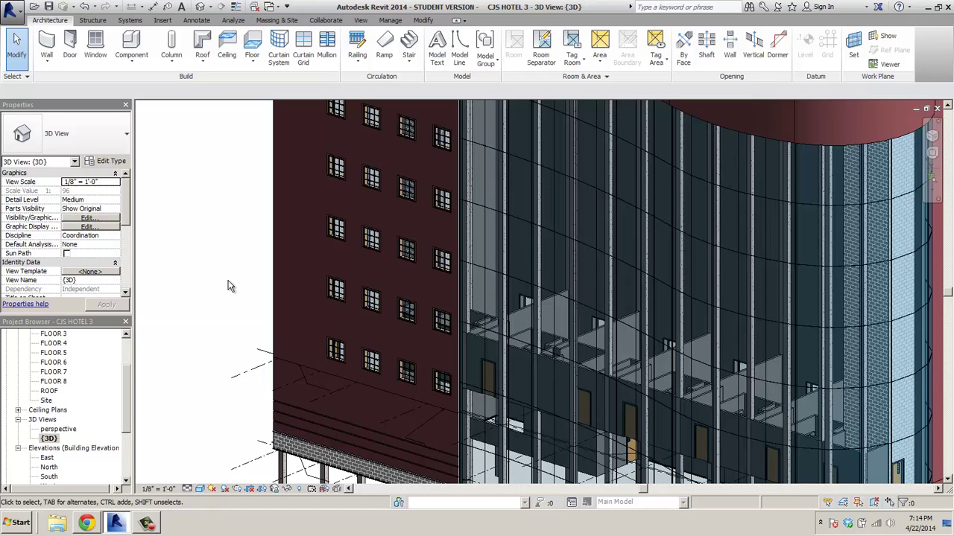
- Open sheet A103 - Hotel Project 3 and check the window tags and notes on its FLOOR 2 plan
left_click_drag(125, 397, 126, 464)
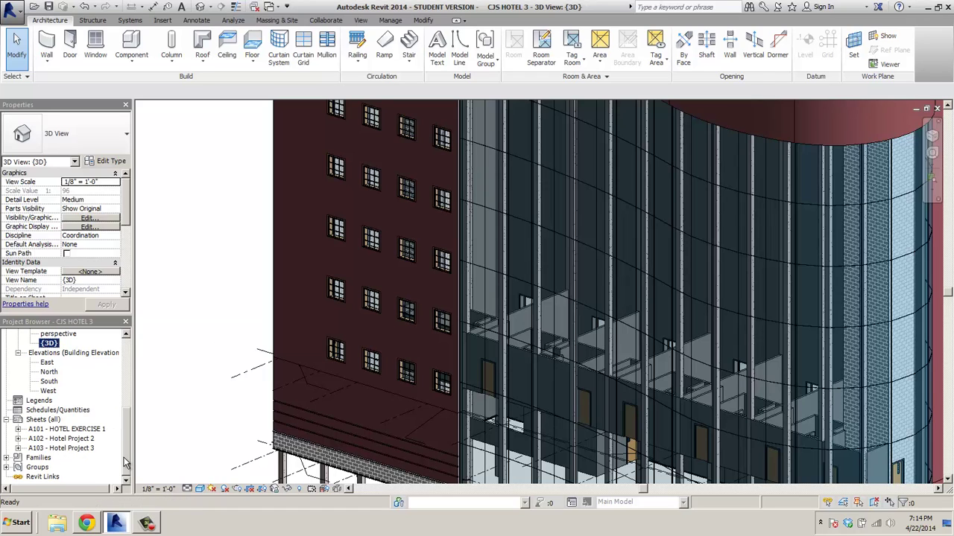
double_click(64, 449)
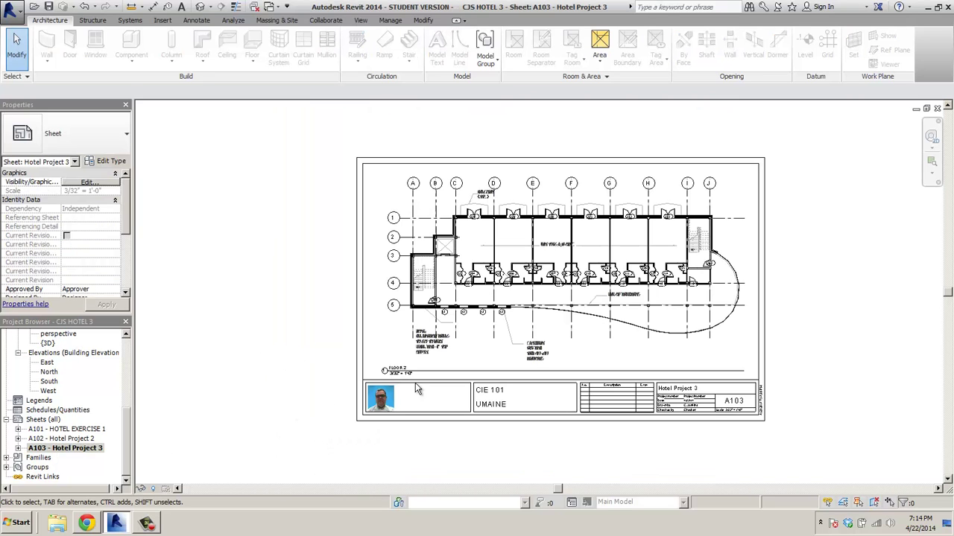
scroll(455, 334, "up", 3)
scroll(457, 336, "up", 2)
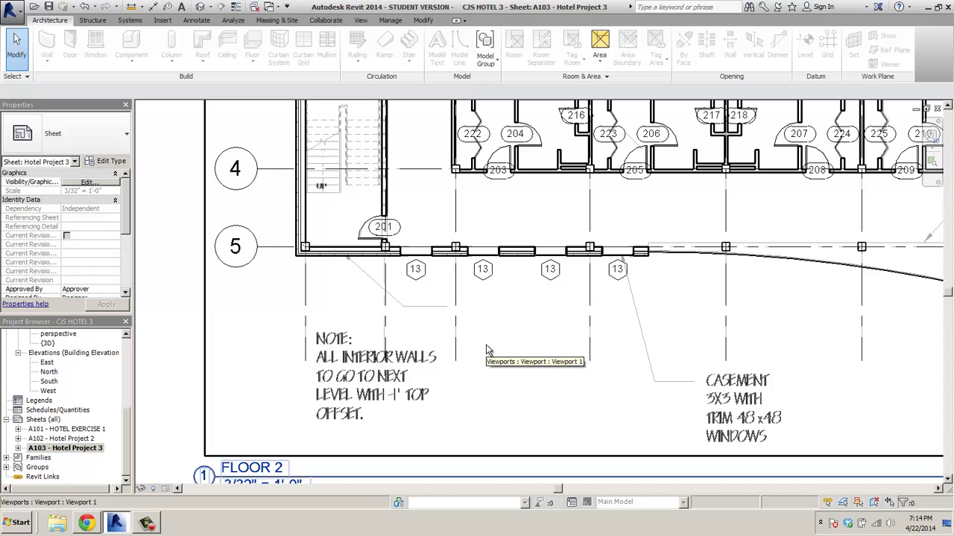
scroll(486, 350, "down", 5)
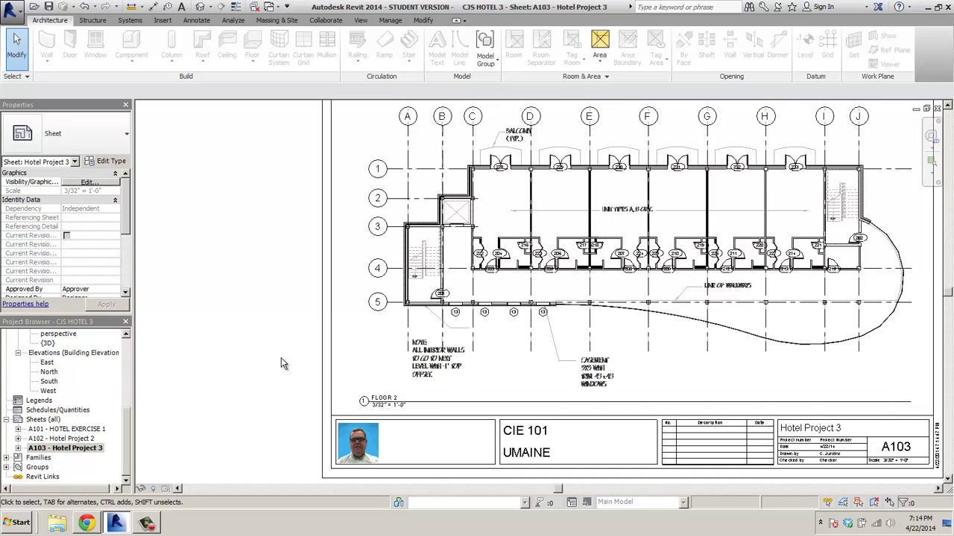
- Open the DWF/DWFx export settings for sheet A103 - Hotel Project 3
left_click(10, 12)
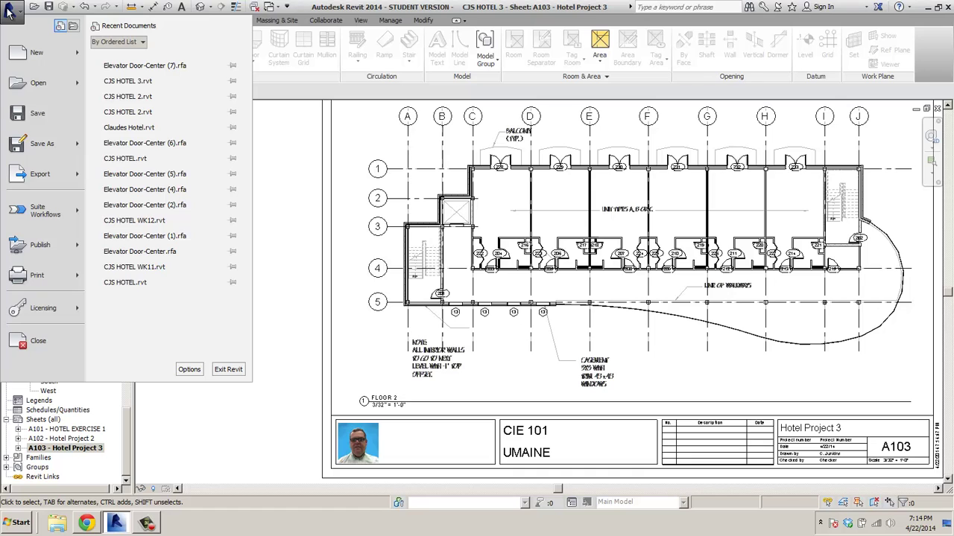
mouse_move(37, 176)
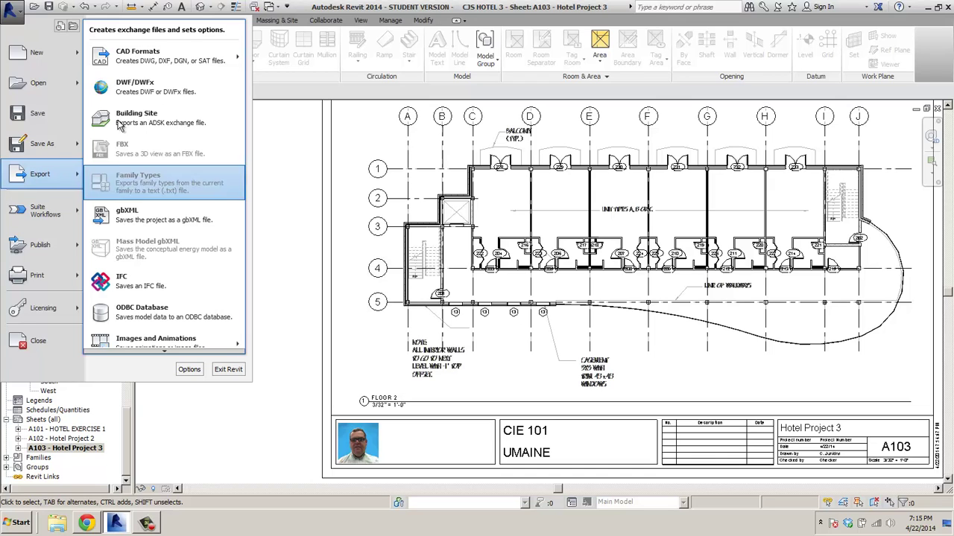
left_click(133, 87)
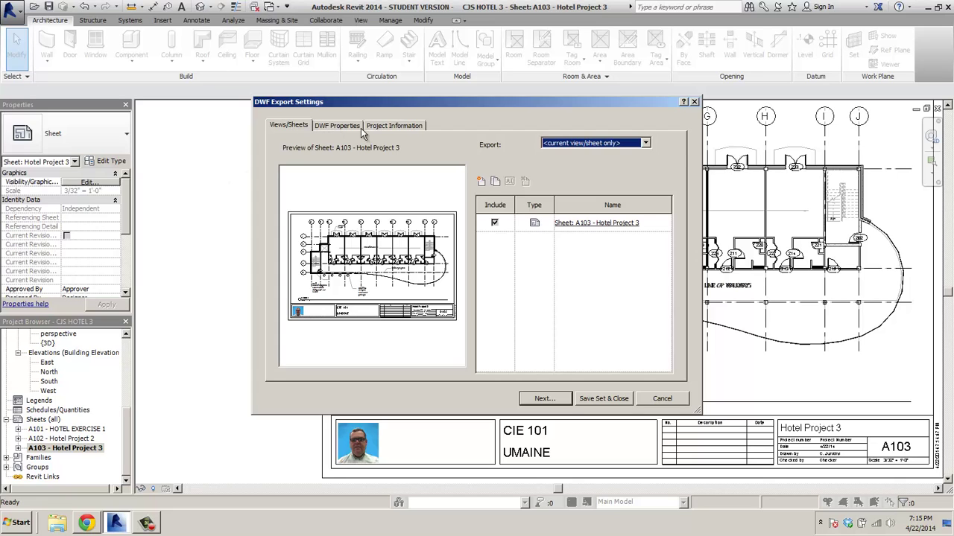
left_click(645, 143)
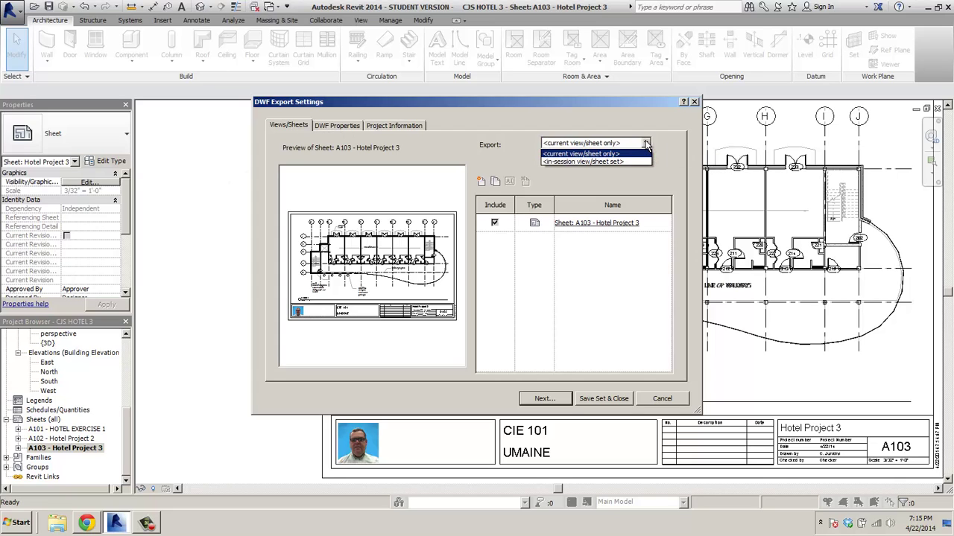
left_click(497, 185)
left_click(495, 184)
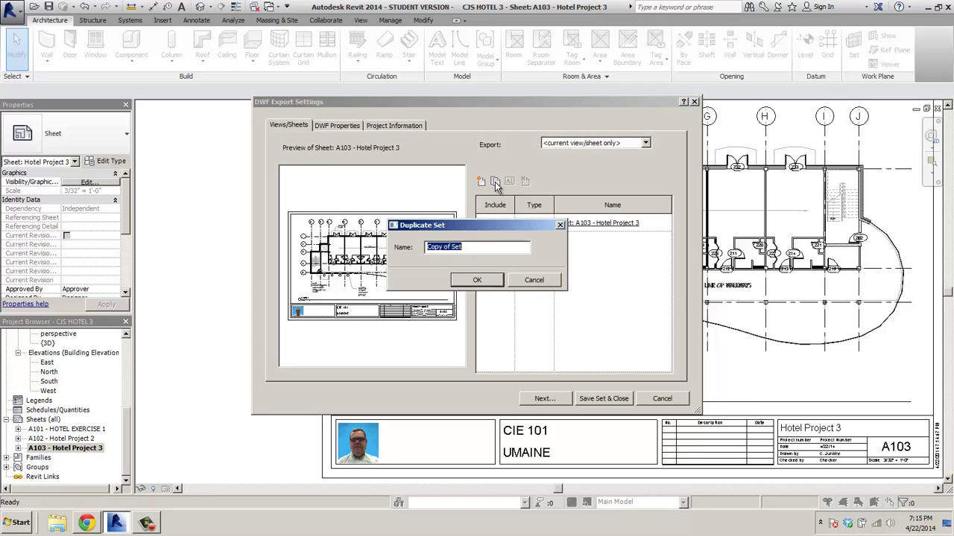
left_click(546, 280)
- Limit the DWF export to the current view/sheet only and accept the print setup with the sheet size and landscape orientation
left_click(644, 143)
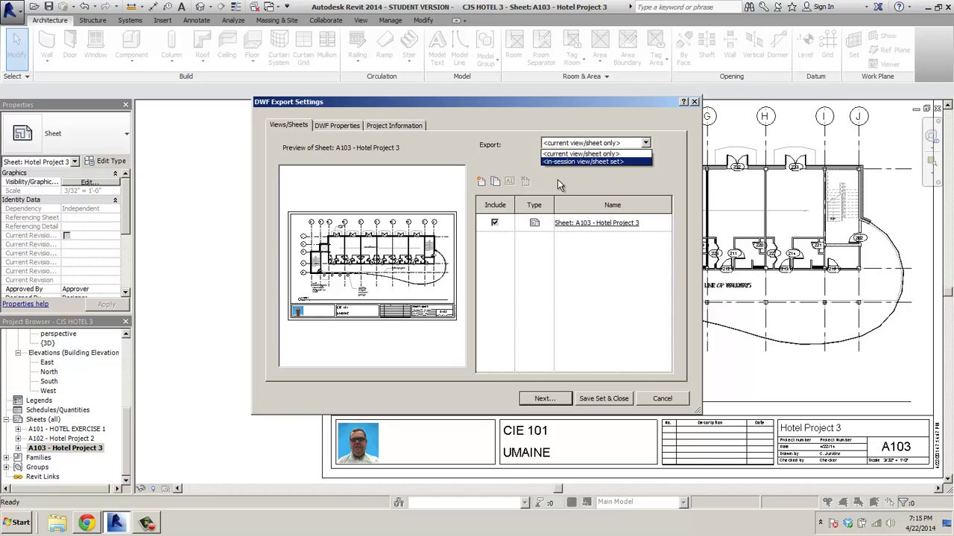
left_click(558, 153)
left_click(343, 126)
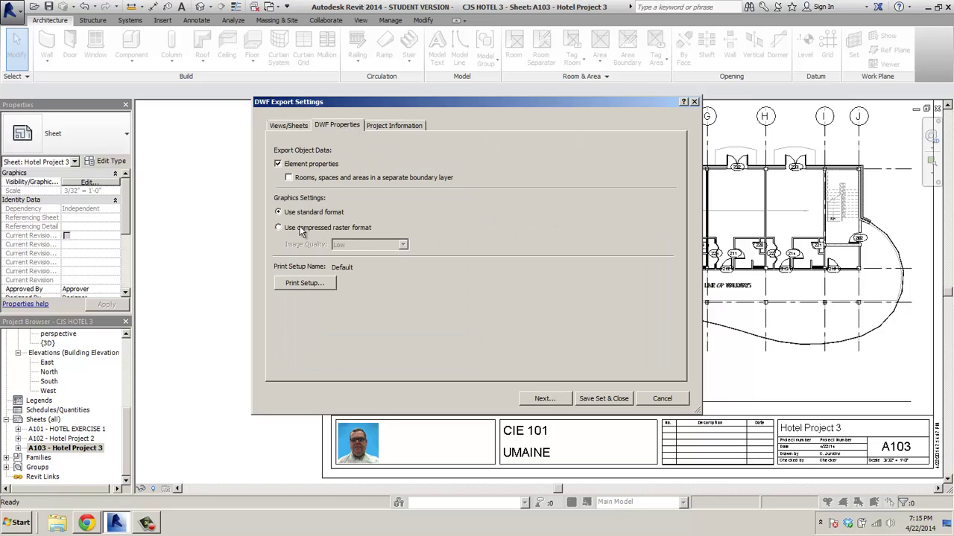
left_click(302, 283)
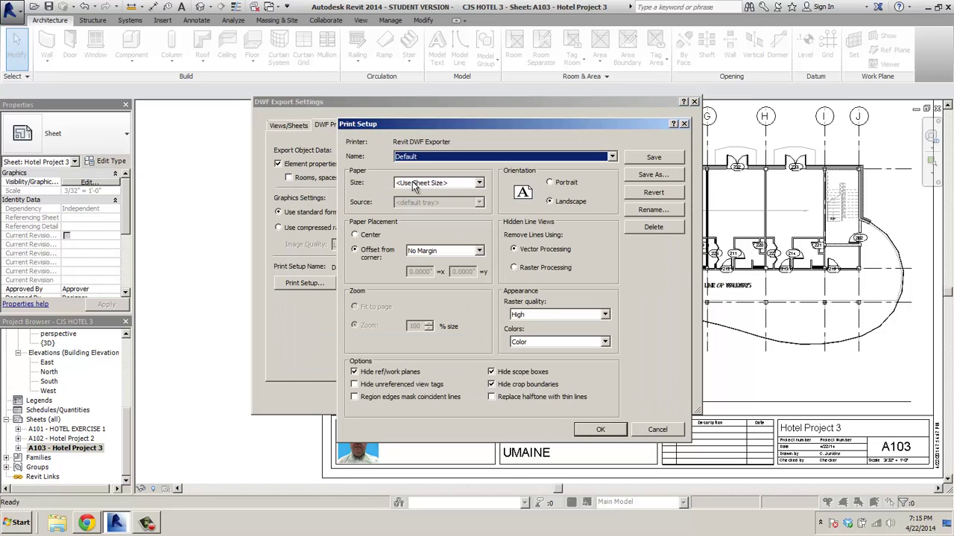
left_click(596, 427)
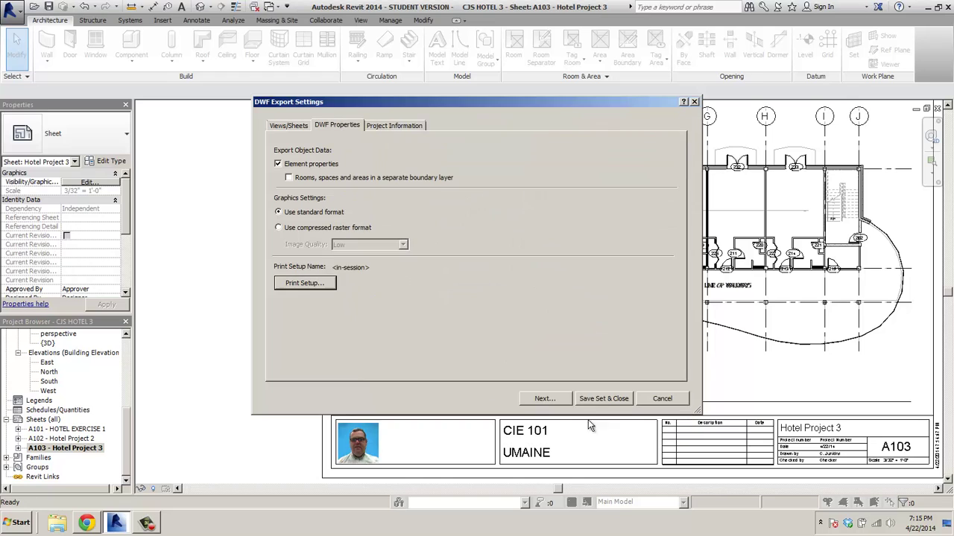
- Export the sheet as a DWFx file named CJS HOTEL 3 into the LAB WORK PDF folder of CIE101C -TEMP
left_click(551, 398)
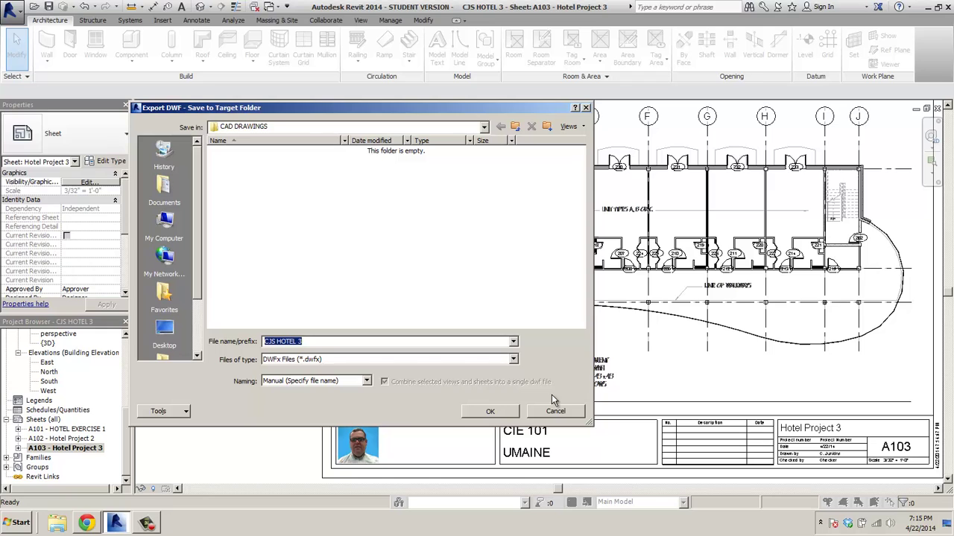
left_click(484, 126)
left_click(298, 197)
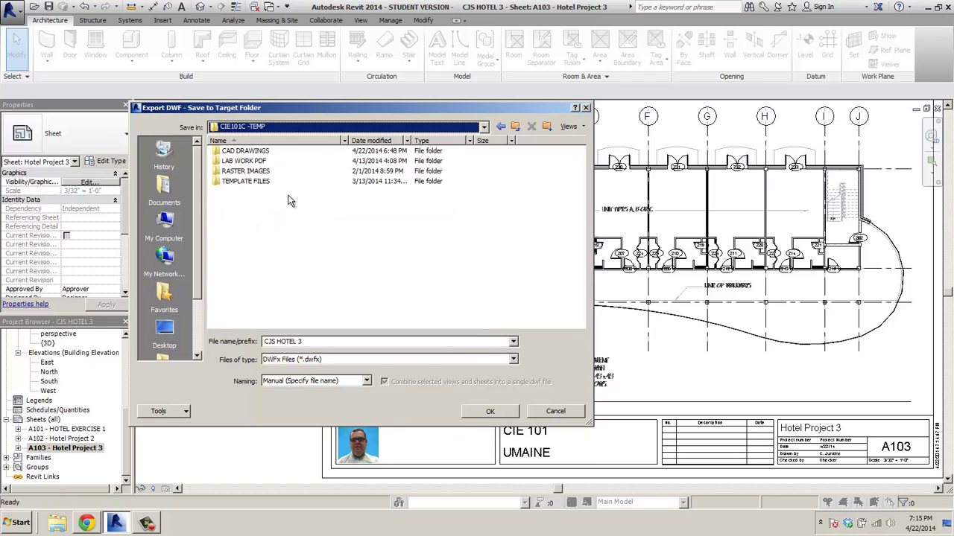
double_click(253, 171)
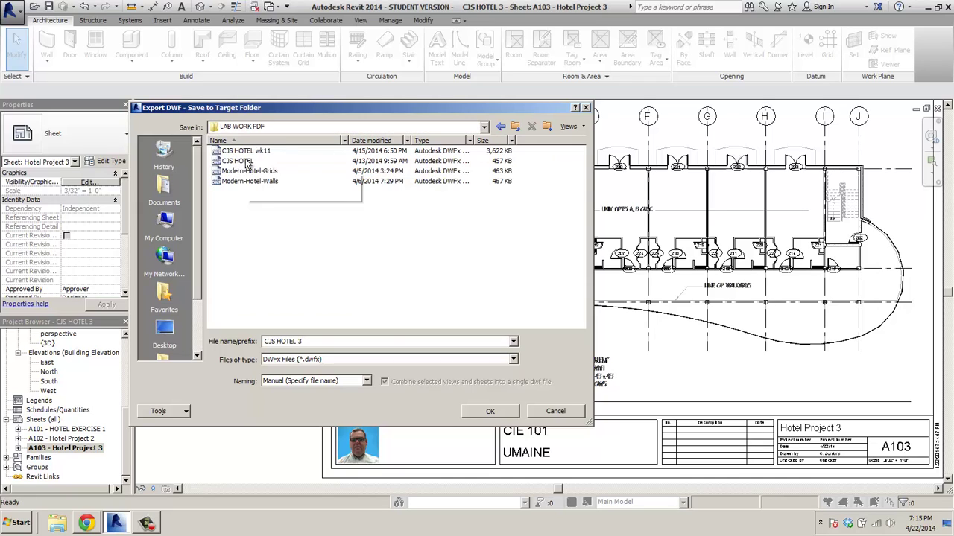
left_click(490, 411)
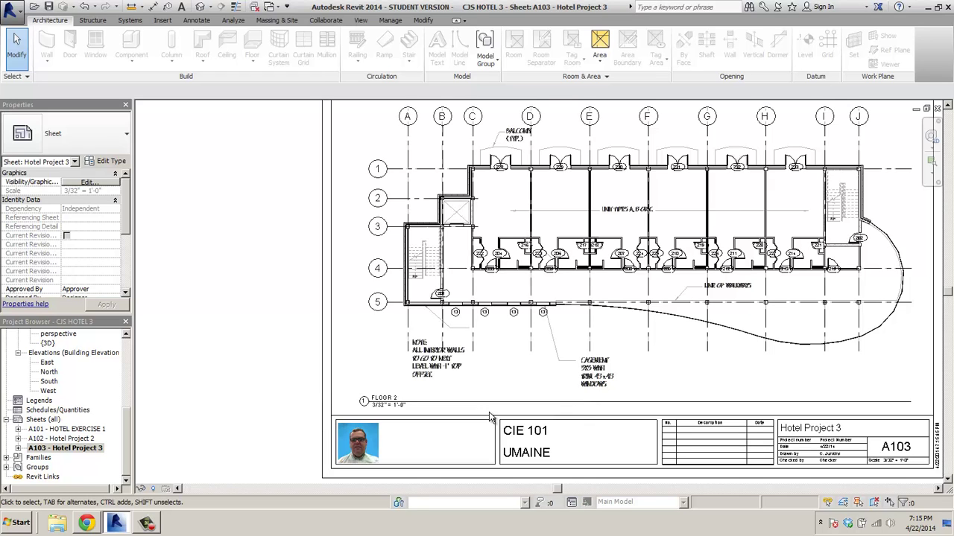
- Open the exported CJS HOTEL 3 file from the LAB WORK PDF folder in Design Review, check its sheet, and close it
left_click(928, 7)
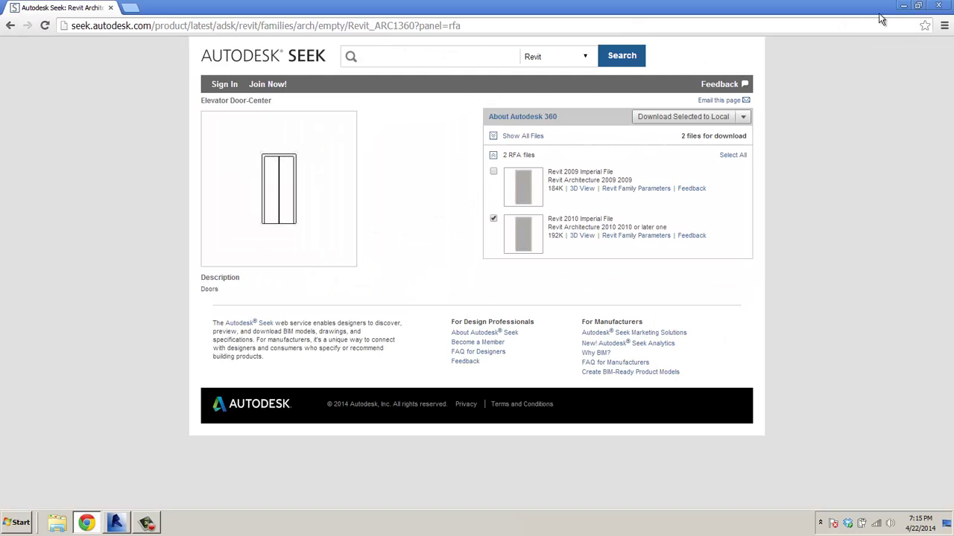
left_click(939, 6)
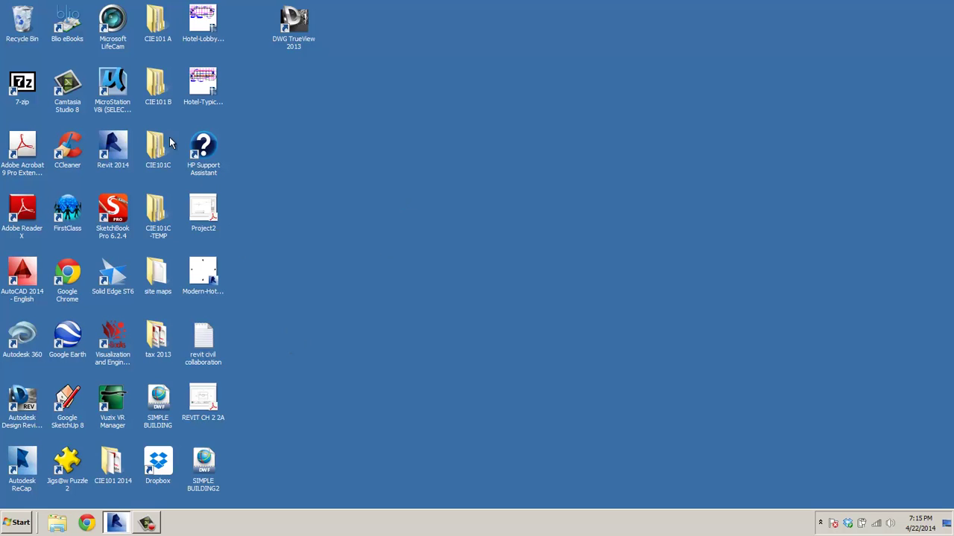
left_click(163, 220)
double_click(163, 220)
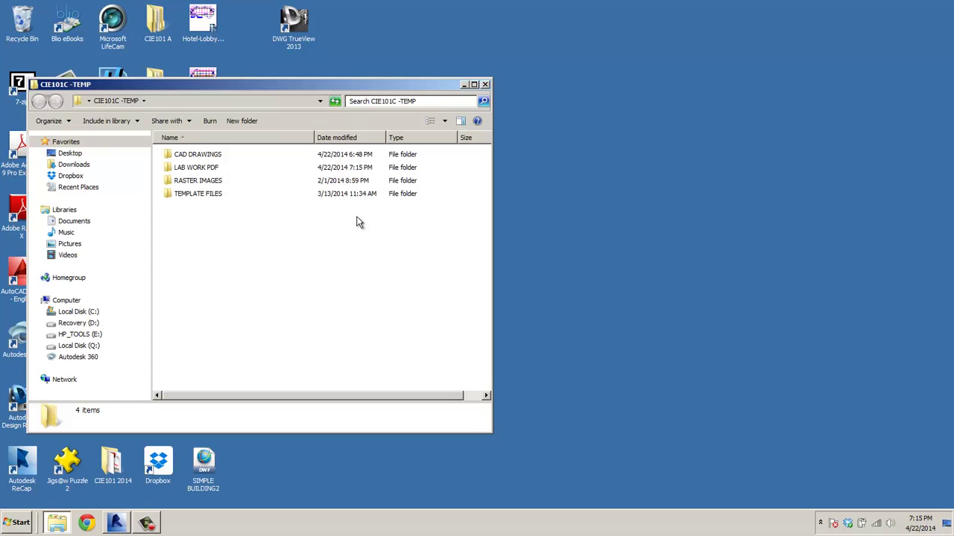
double_click(201, 168)
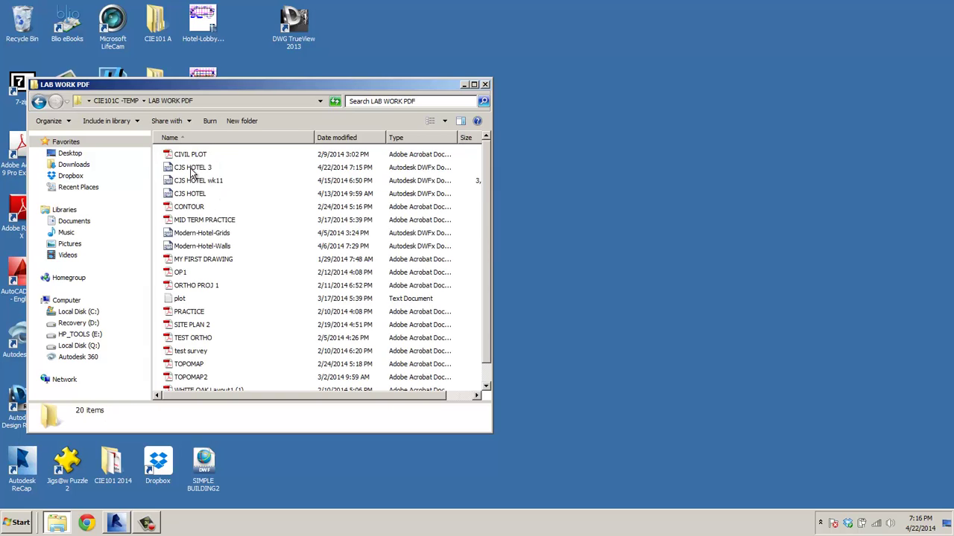
left_click(192, 169)
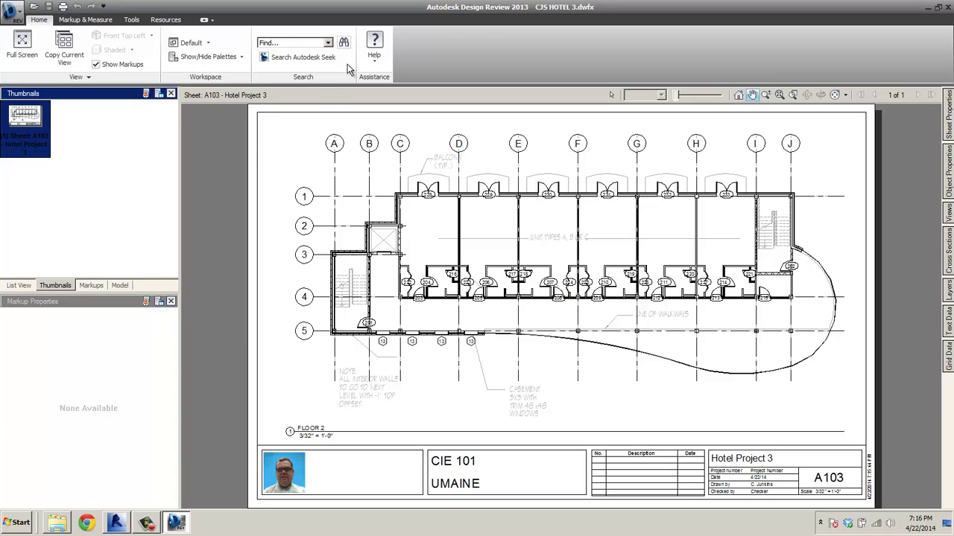
left_click(949, 9)
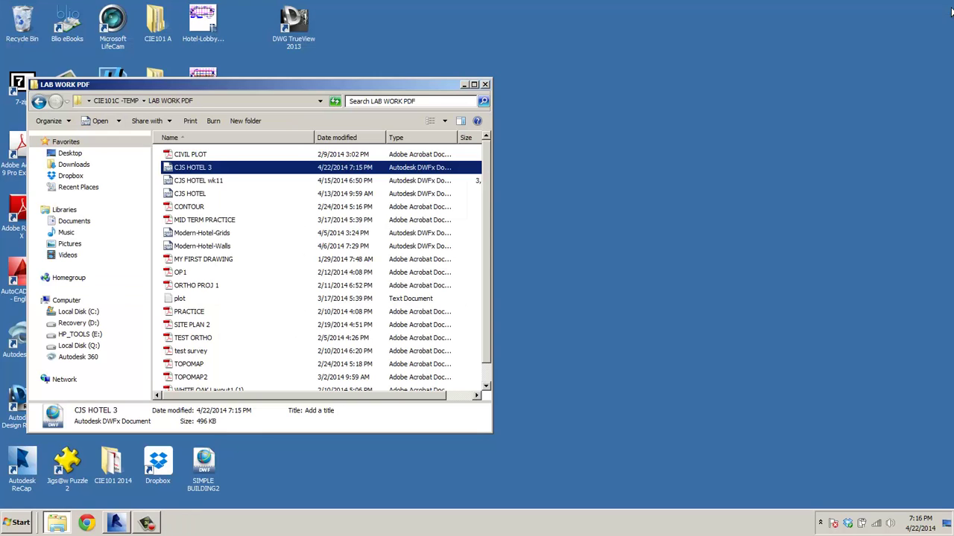
left_click(464, 84)
- Switch back to Revit and open the DWF/DWFx export settings again
left_click(115, 523)
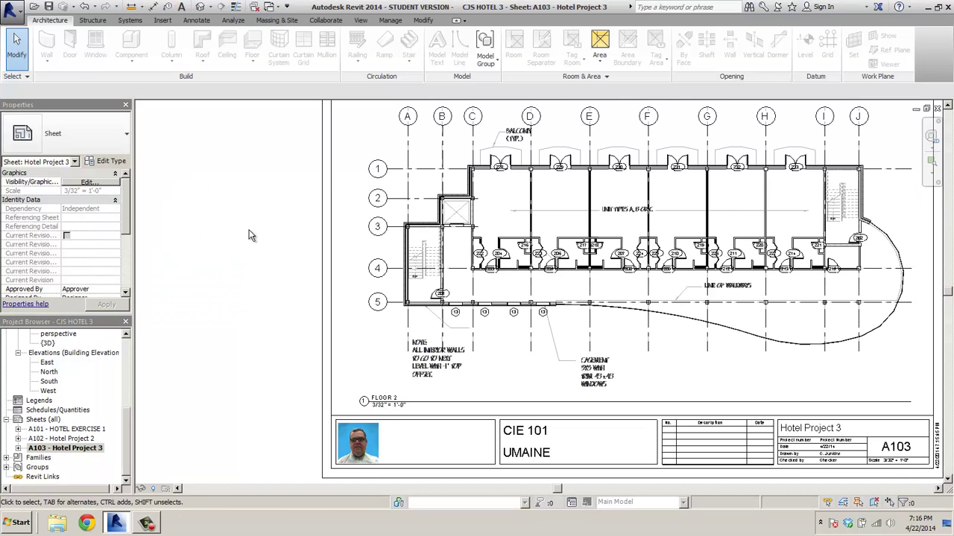
left_click(11, 9)
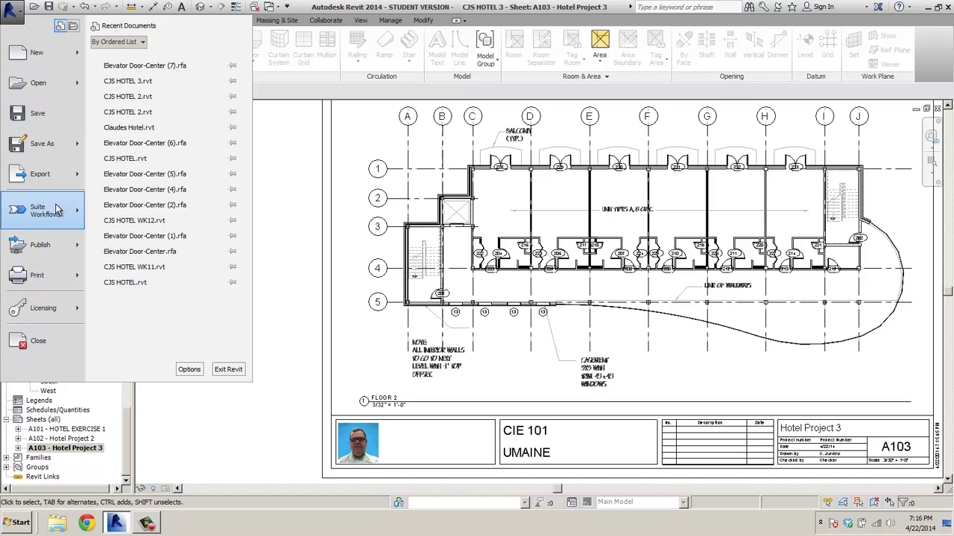
mouse_move(50, 179)
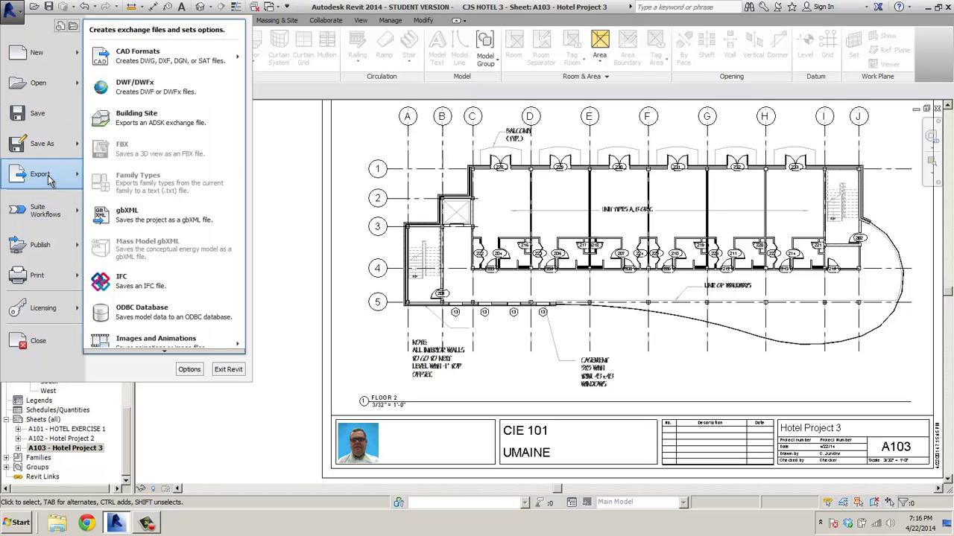
left_click(139, 88)
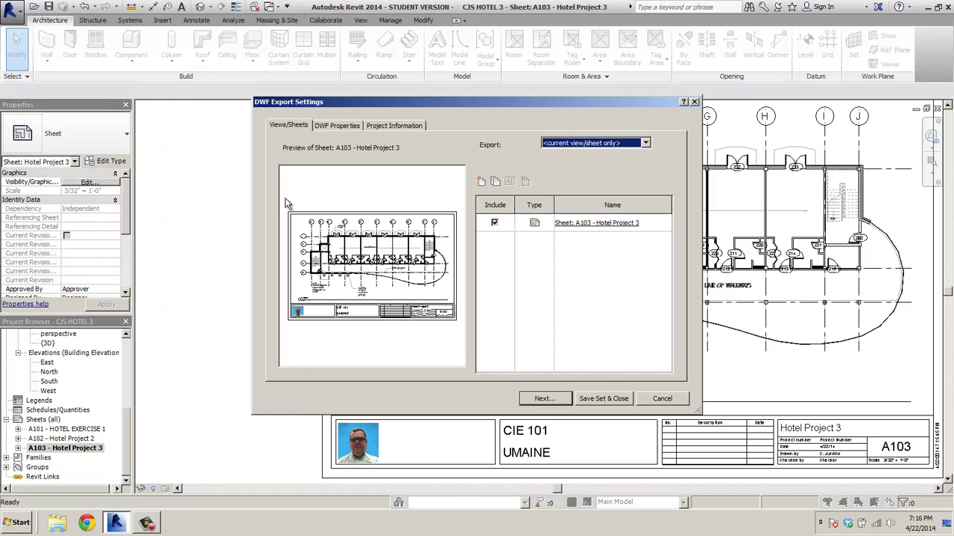
- Set the export to the in-session view/sheet set, list the sheets in the model, and include sheets A101 and A102 along with A103
left_click(645, 143)
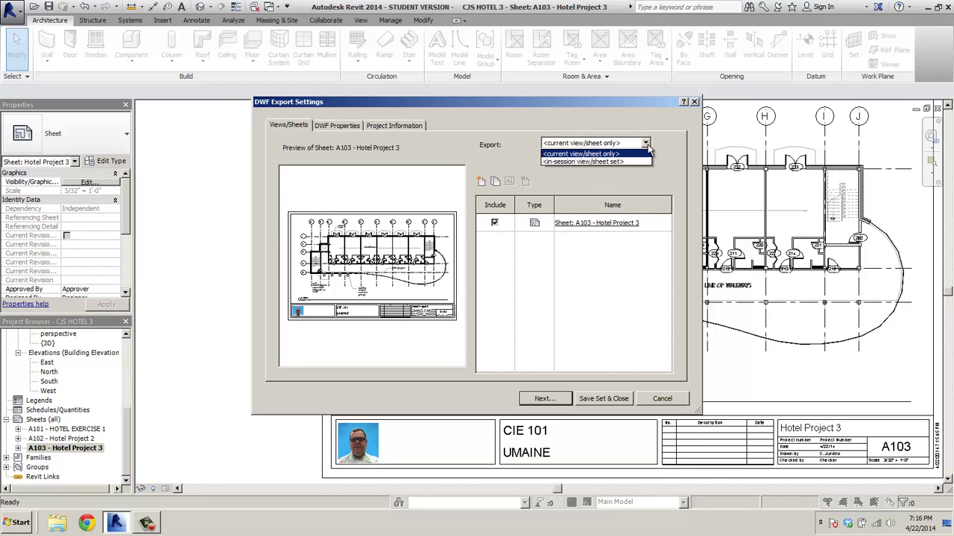
left_click(609, 162)
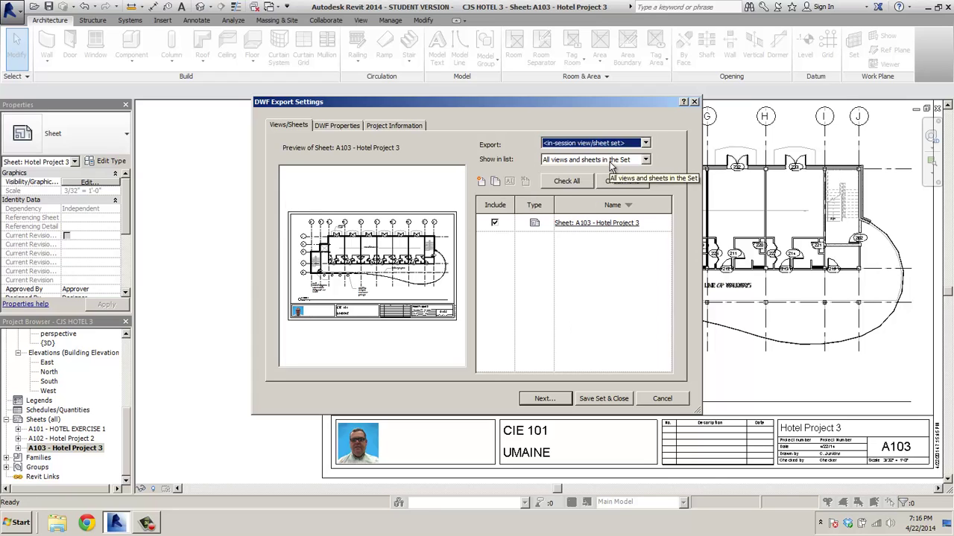
left_click(645, 160)
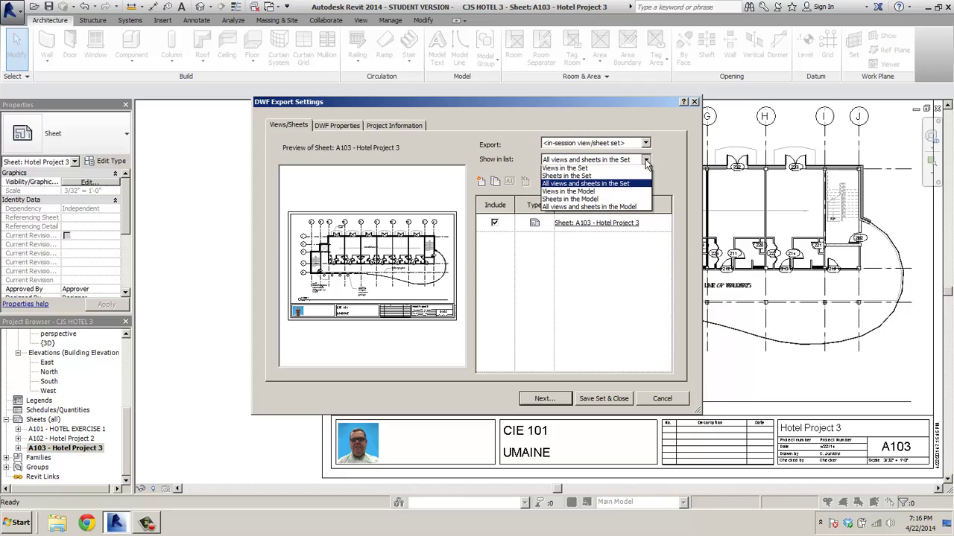
left_click(568, 201)
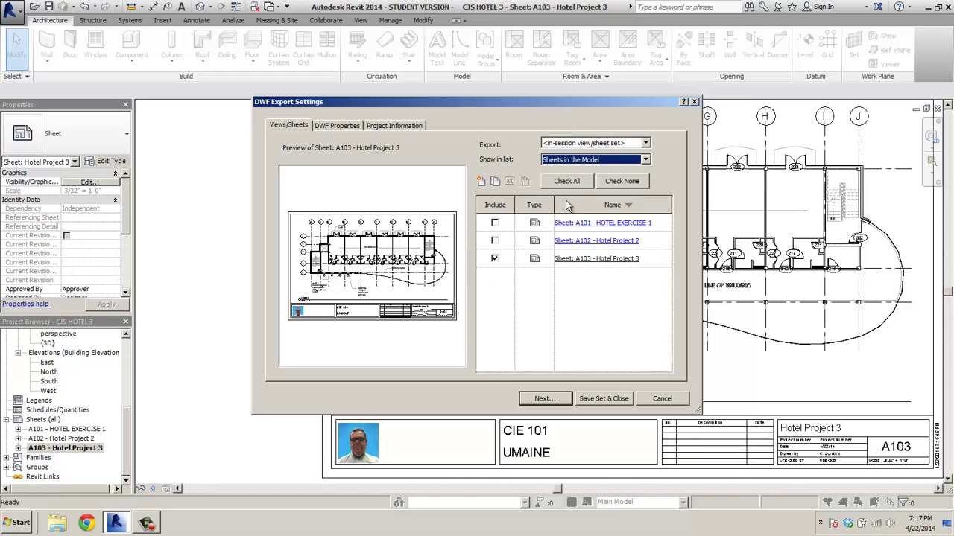
left_click(494, 223)
left_click(494, 241)
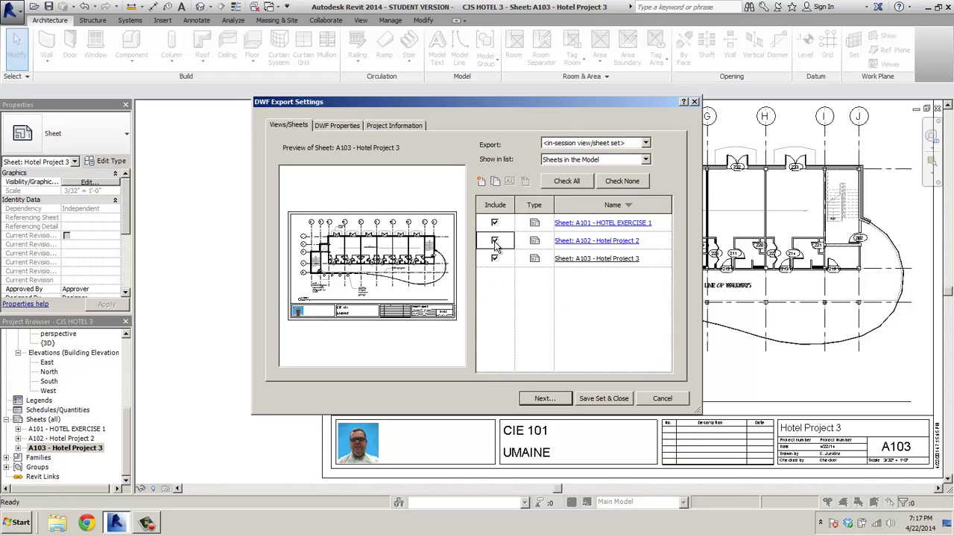
- Export the three sheets as a DWFx file named CJS HOTEL 3 final in the LAB WORK PDF folder
left_click(547, 399)
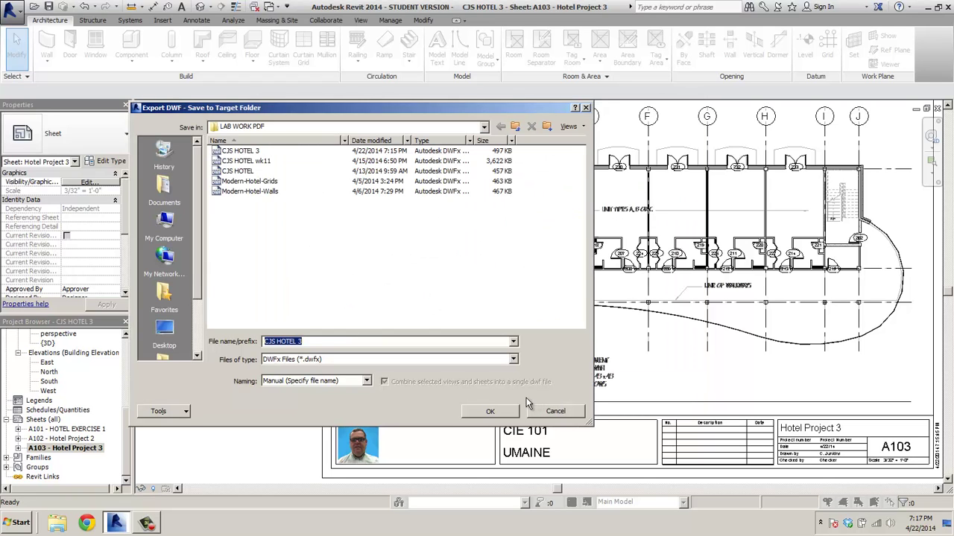
left_click(318, 341)
type("final")
left_click(493, 415)
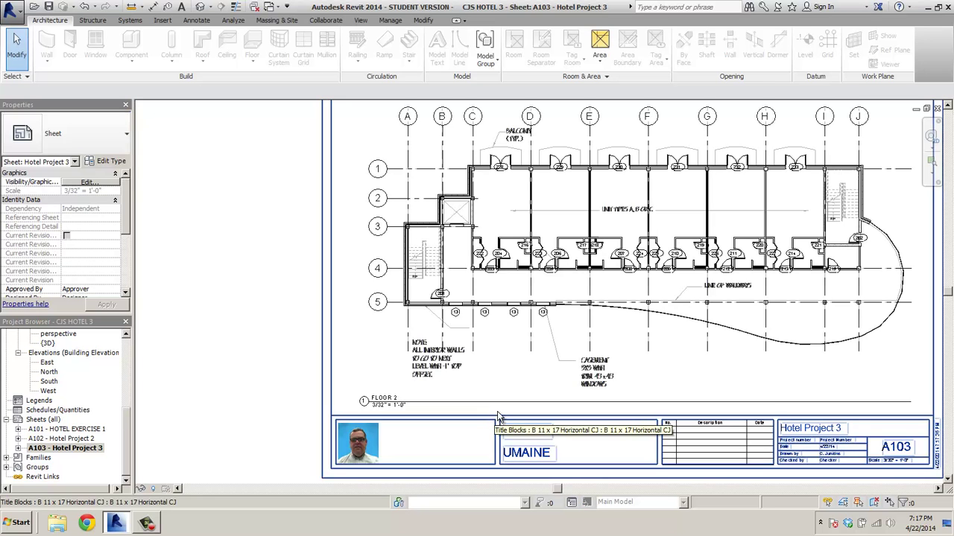
- Open CJS HOTEL 3 final from the LAB WORK PDF folder in Design Review and view sheets A101 and A102
left_click(932, 7)
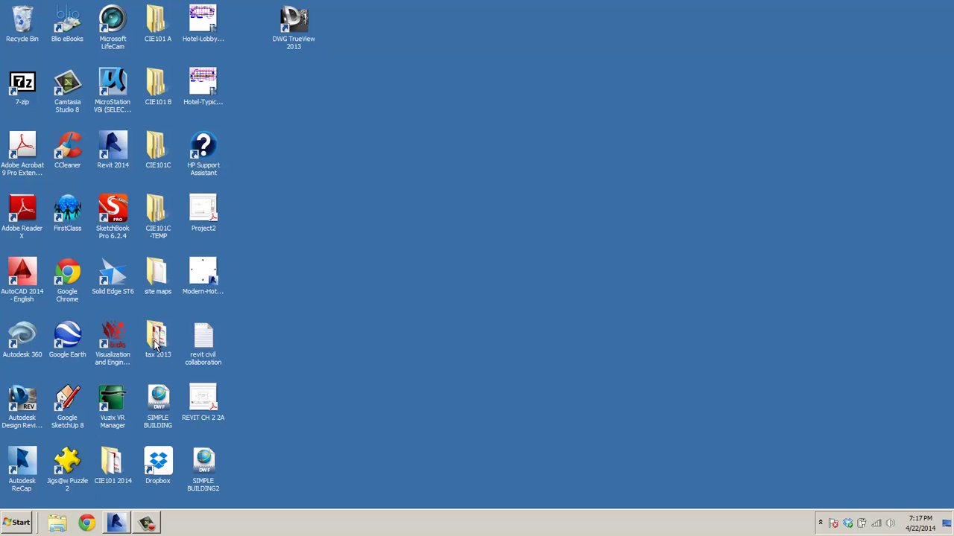
double_click(161, 210)
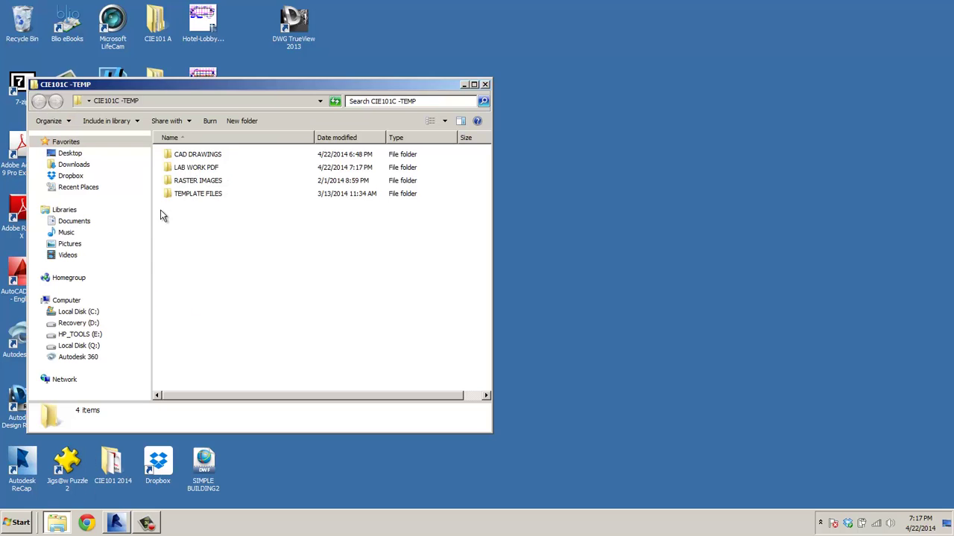
double_click(193, 168)
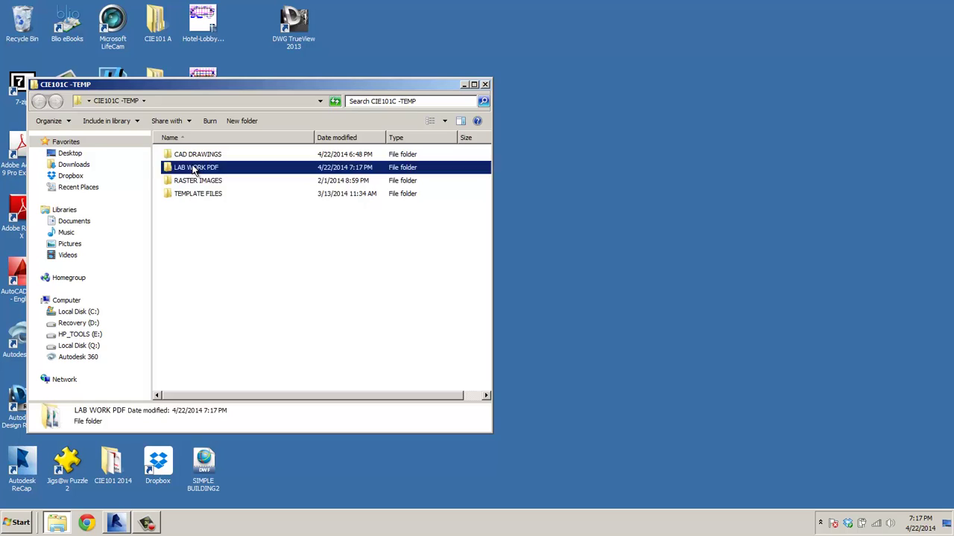
double_click(192, 169)
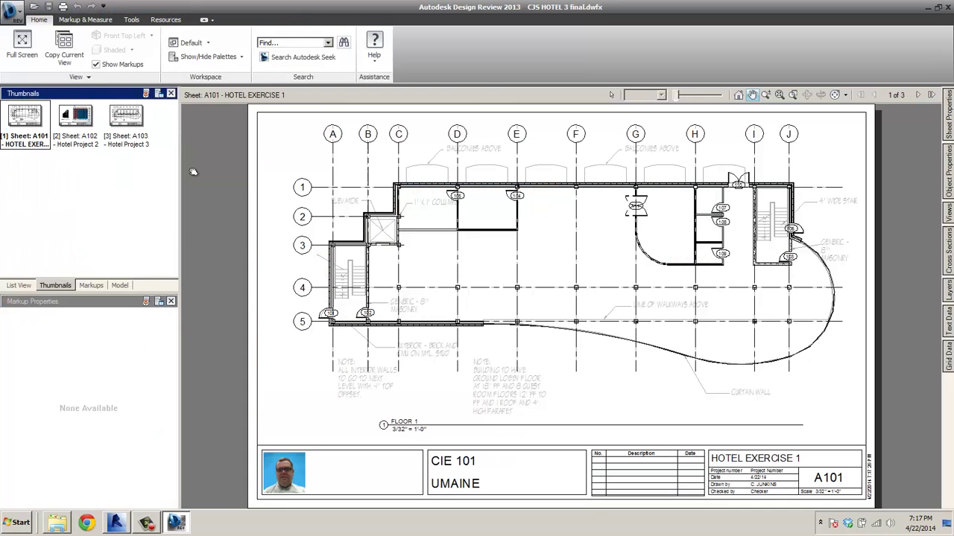
left_click(87, 130)
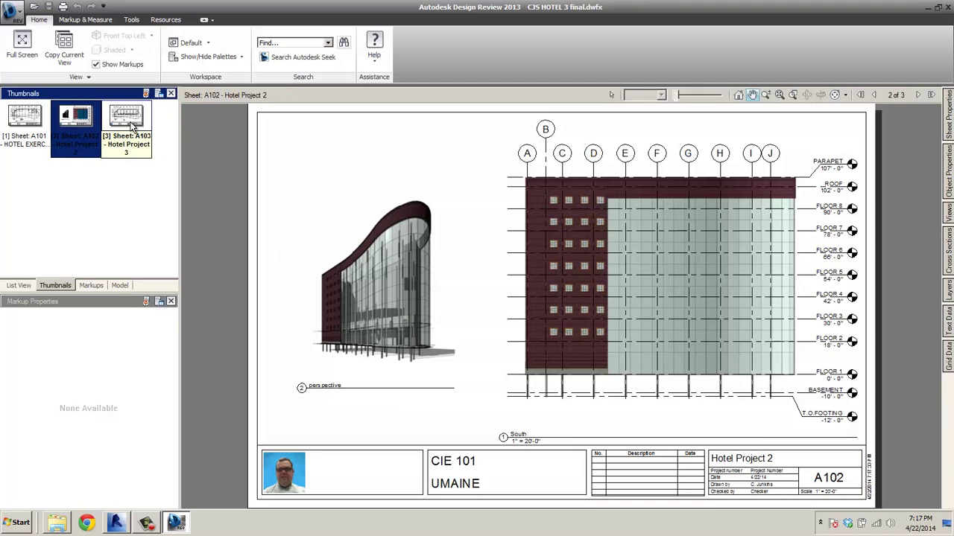
- Review sheets A101, A102 and A103 of the exported DWFx file one after another, finishing on A103
left_click(131, 129)
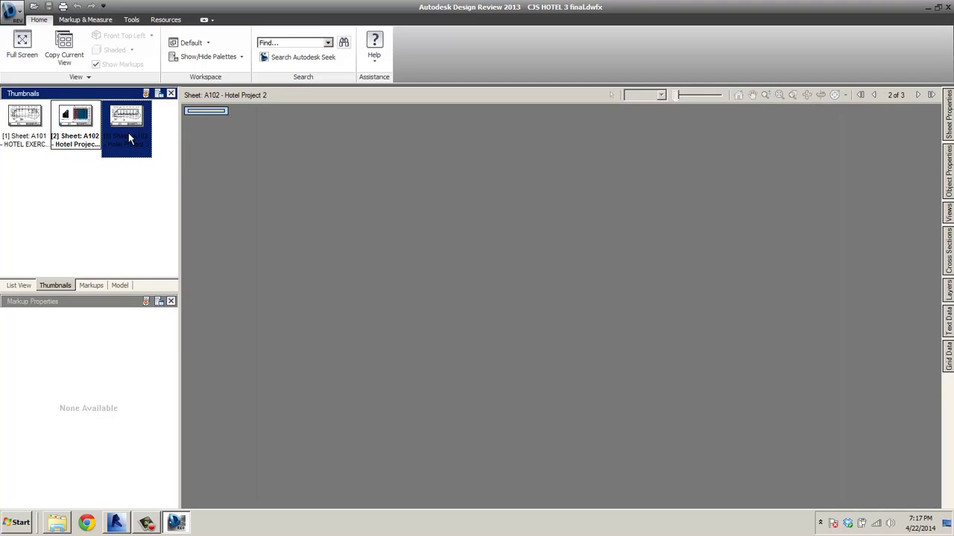
left_click(24, 128)
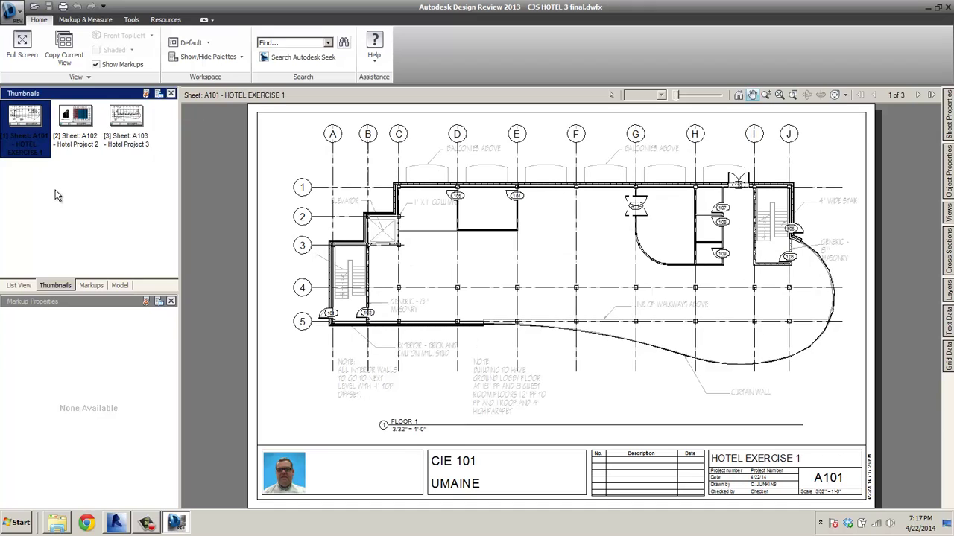
left_click(75, 130)
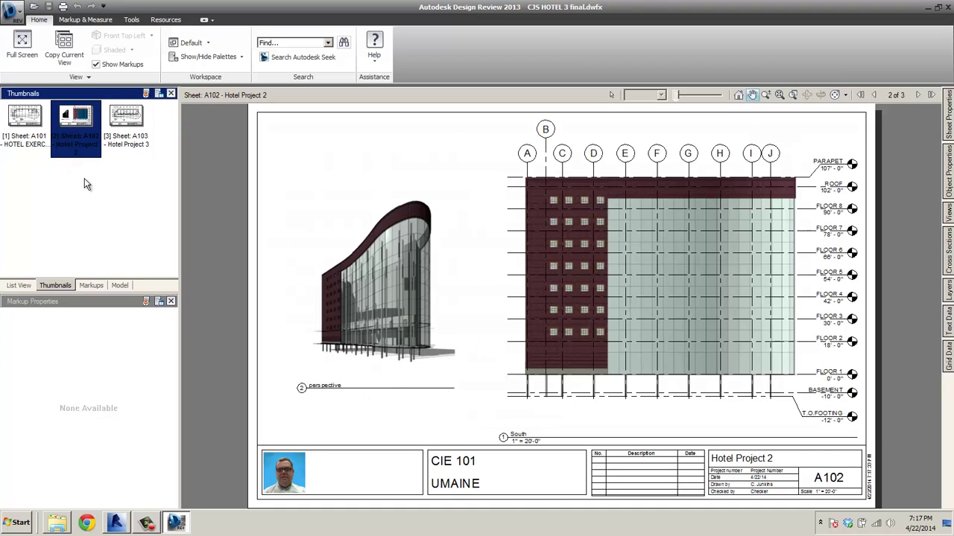
left_click(129, 124)
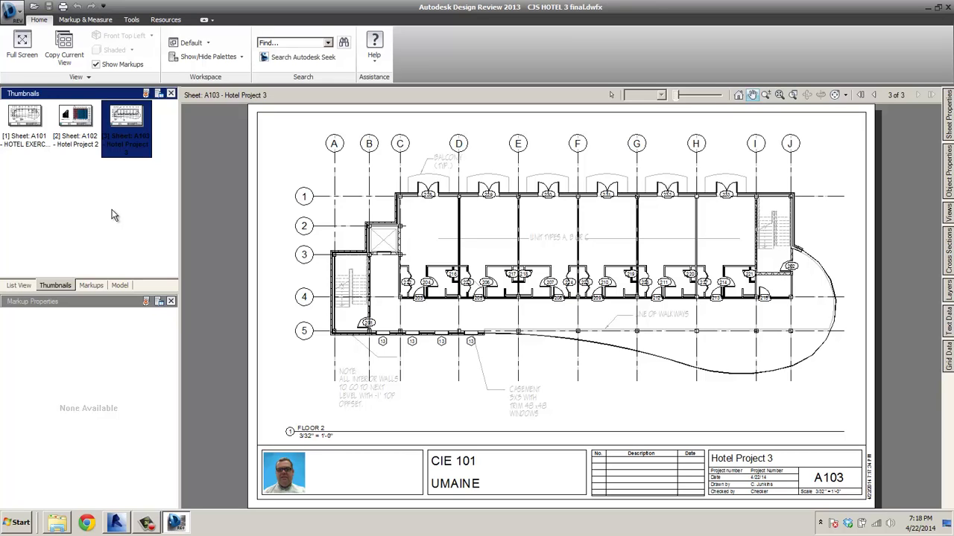
left_click(30, 121)
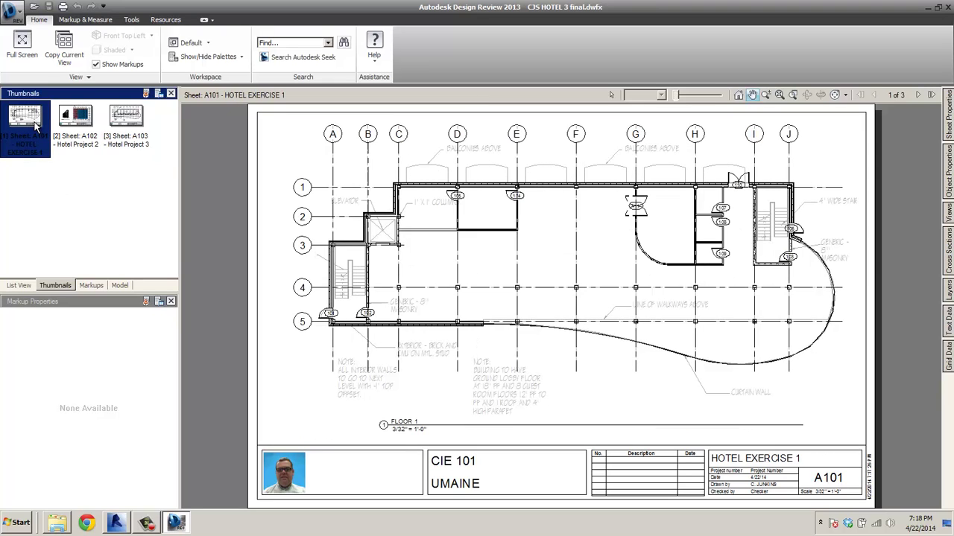
left_click(75, 119)
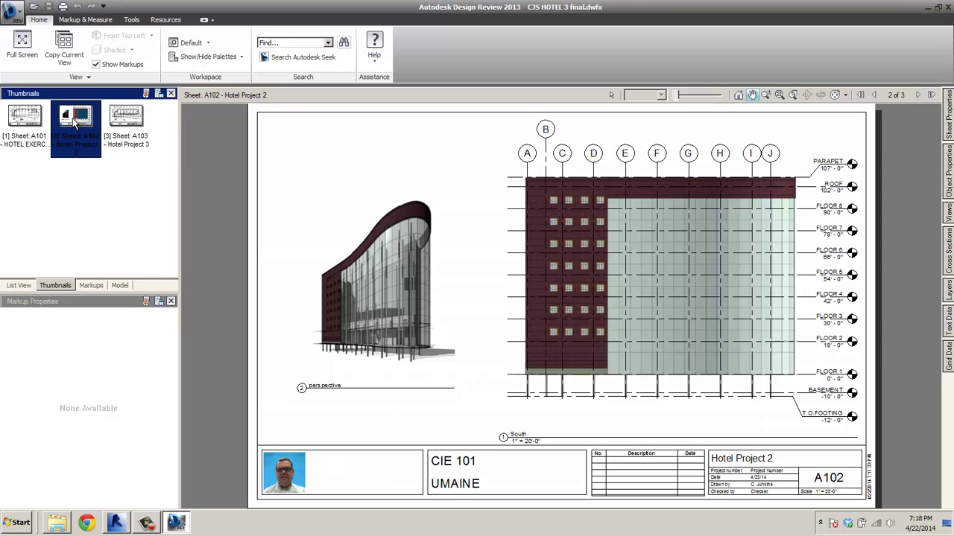
left_click(125, 119)
left_click(25, 123)
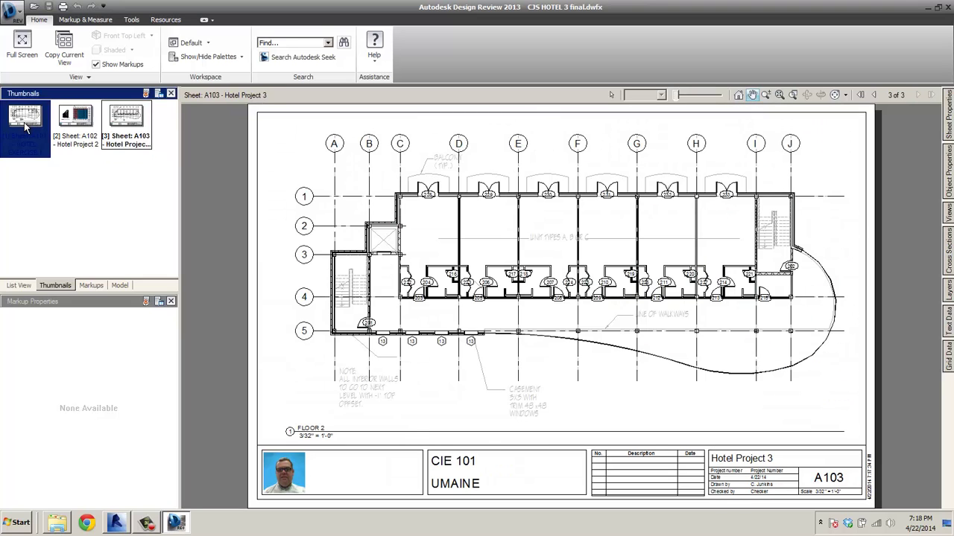
left_click(75, 122)
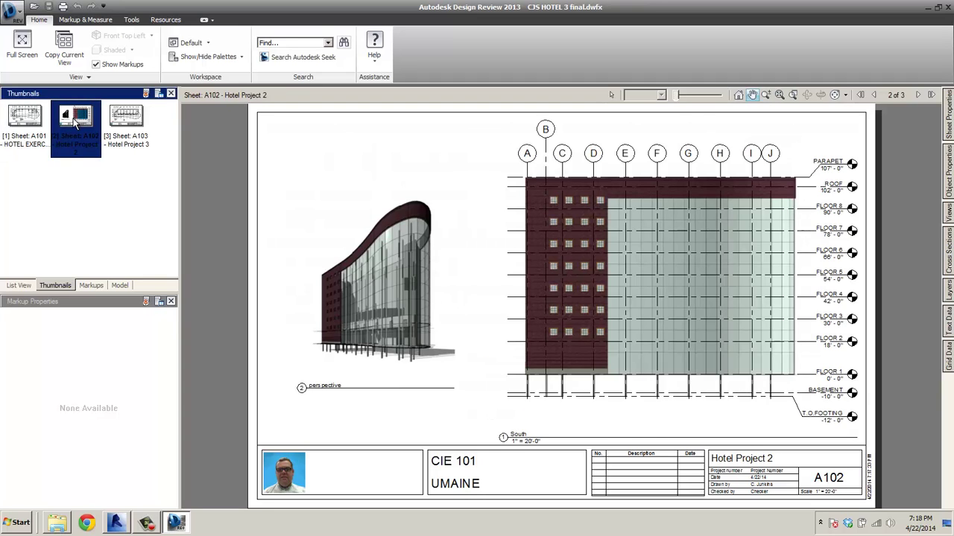
left_click(124, 119)
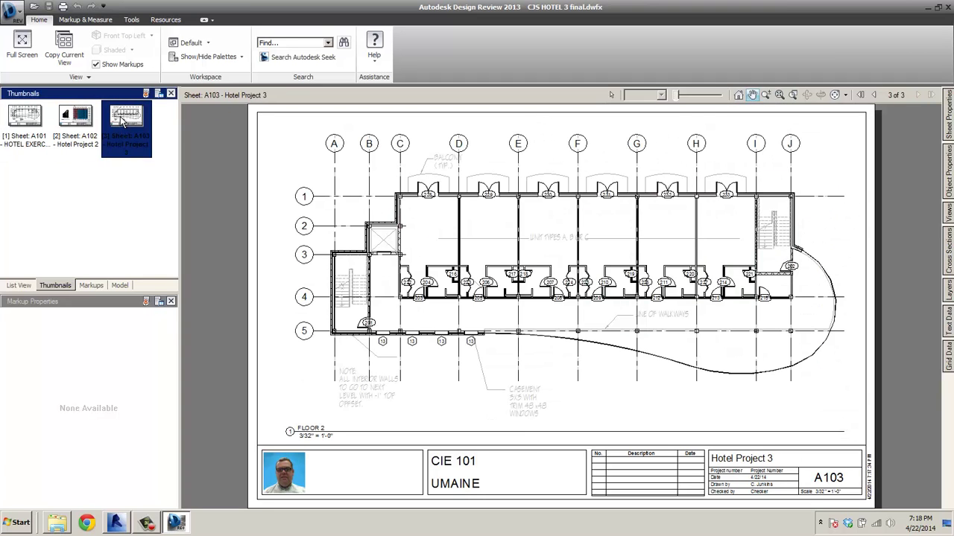